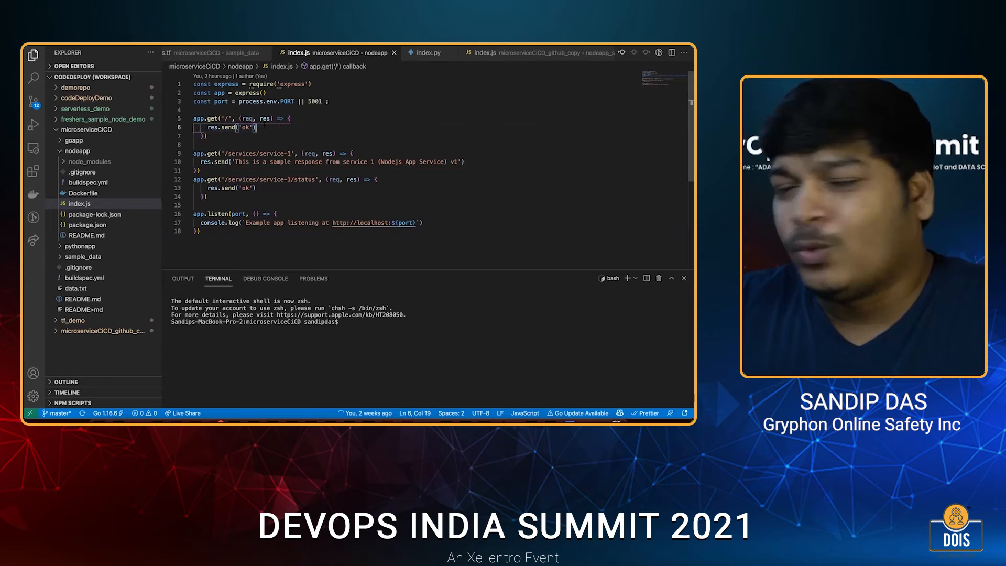
# Examine the /services/service-1 route in nodeapp's index.js, highlighting its path.
pyautogui.scroll(-1, 267, 151)
pyautogui.click(294, 137)
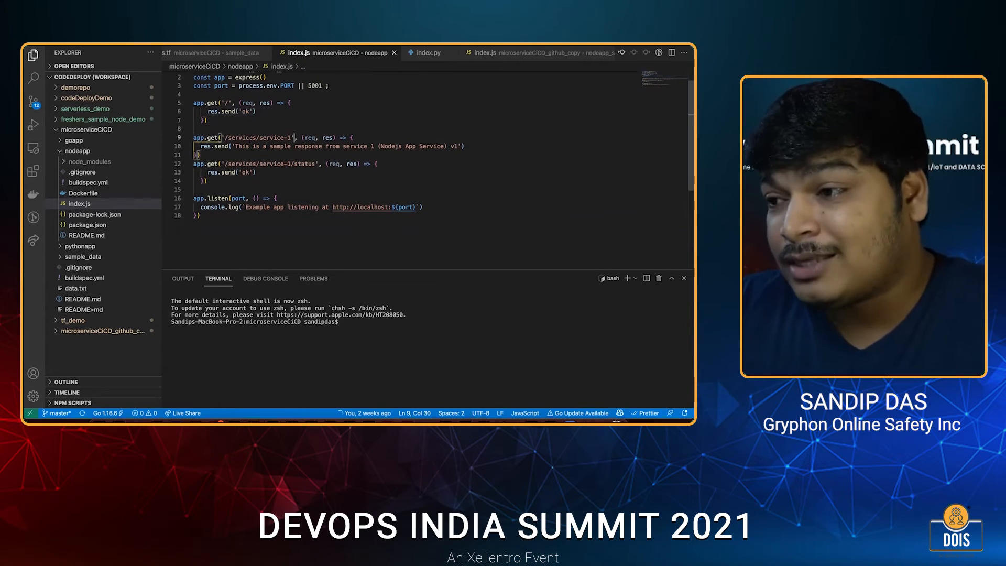
pyautogui.doubleClick(256, 137)
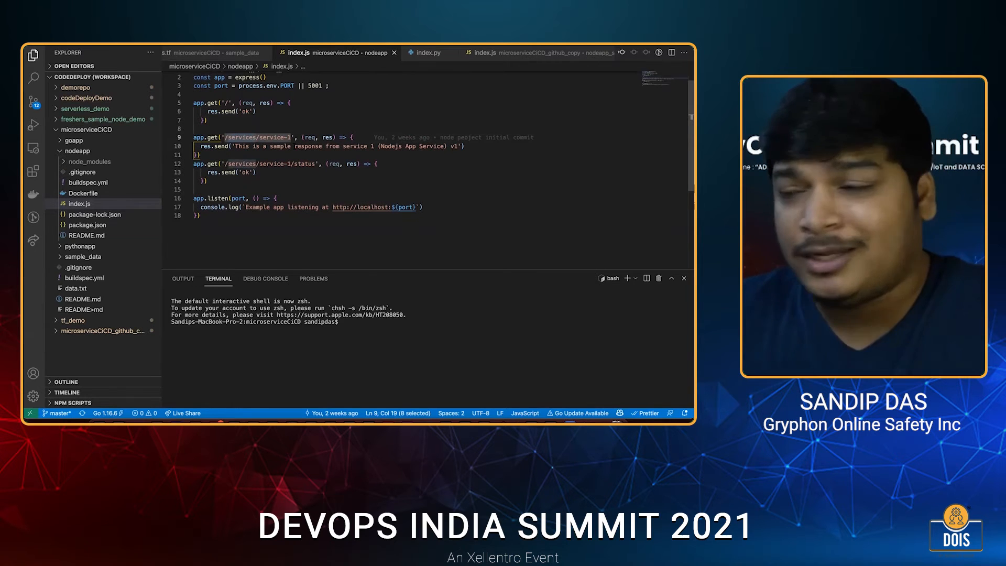
pyautogui.moveTo(295, 137); pyautogui.dragTo(256, 137)
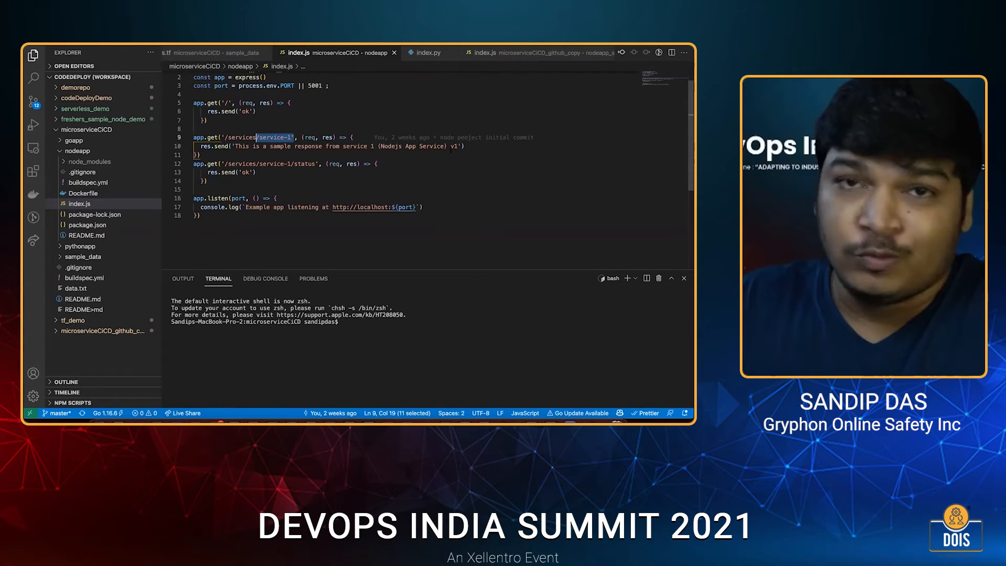
# Review the /services/service-1/status route, the app.listen block and the fallback port in nodeapp's index.js.
pyautogui.click(384, 164)
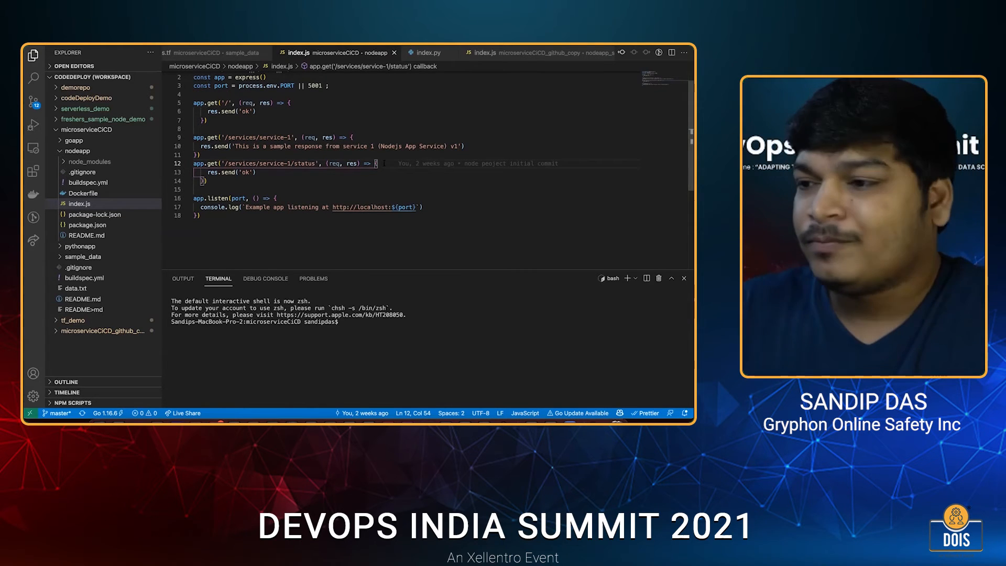
pyautogui.press('Down')
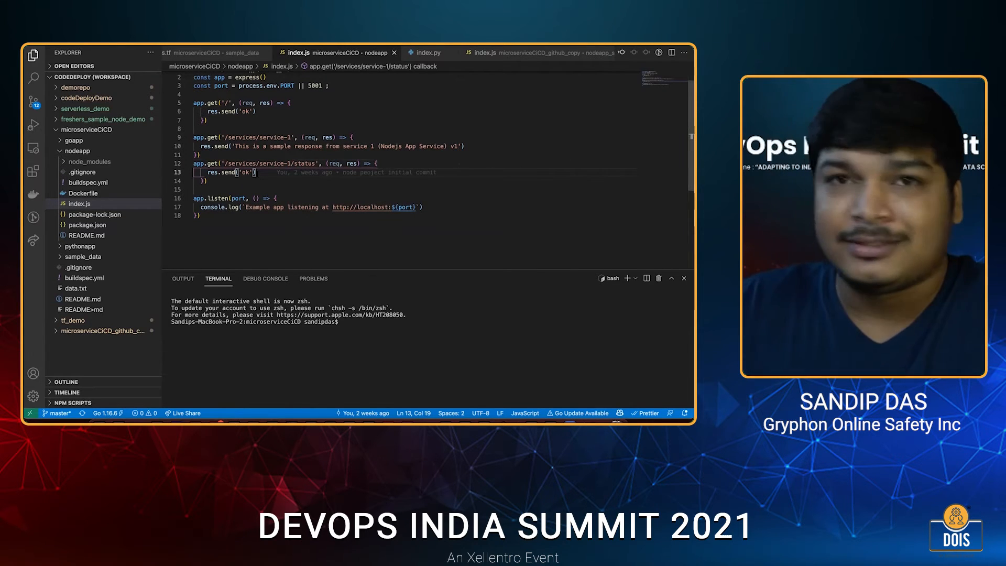
pyautogui.moveTo(257, 173)
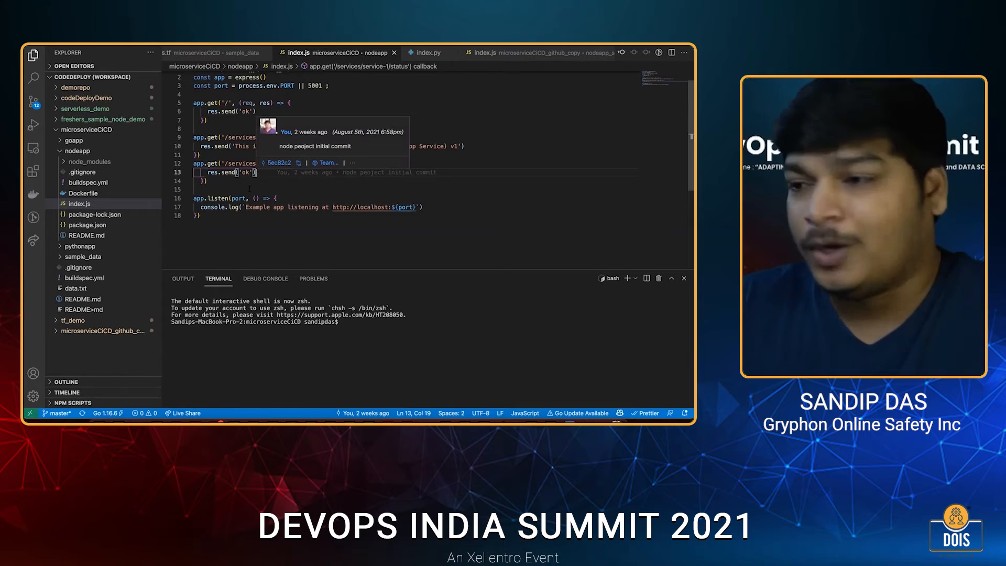
pyautogui.press('Down')
pyautogui.press('Down')
pyautogui.press('Down')
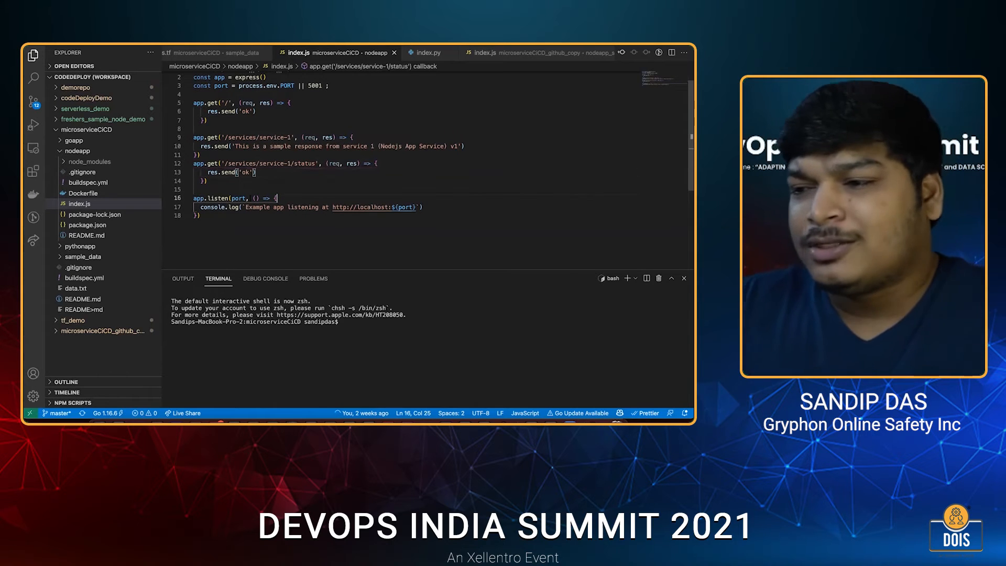
pyautogui.doubleClick(315, 85)
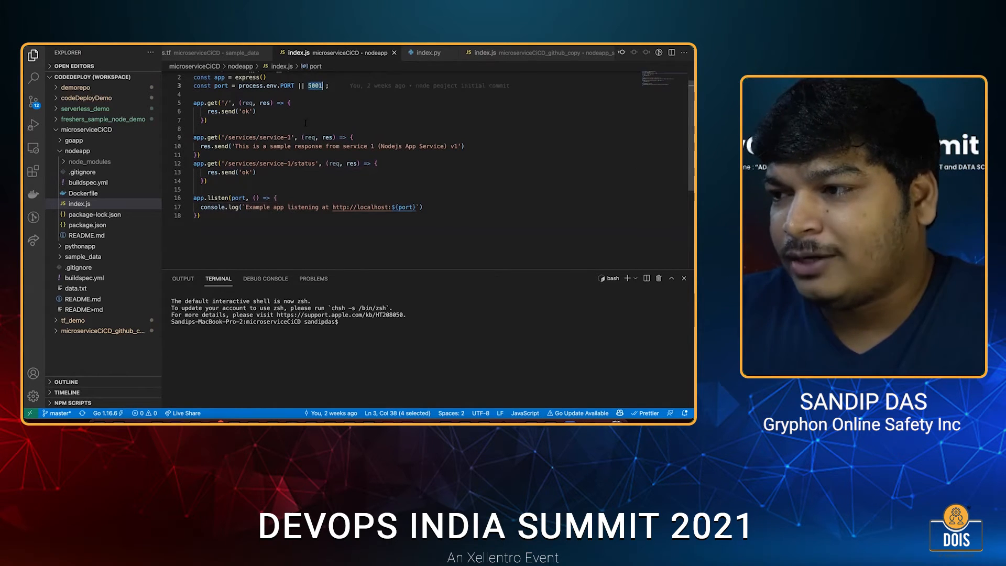
pyautogui.click(283, 198)
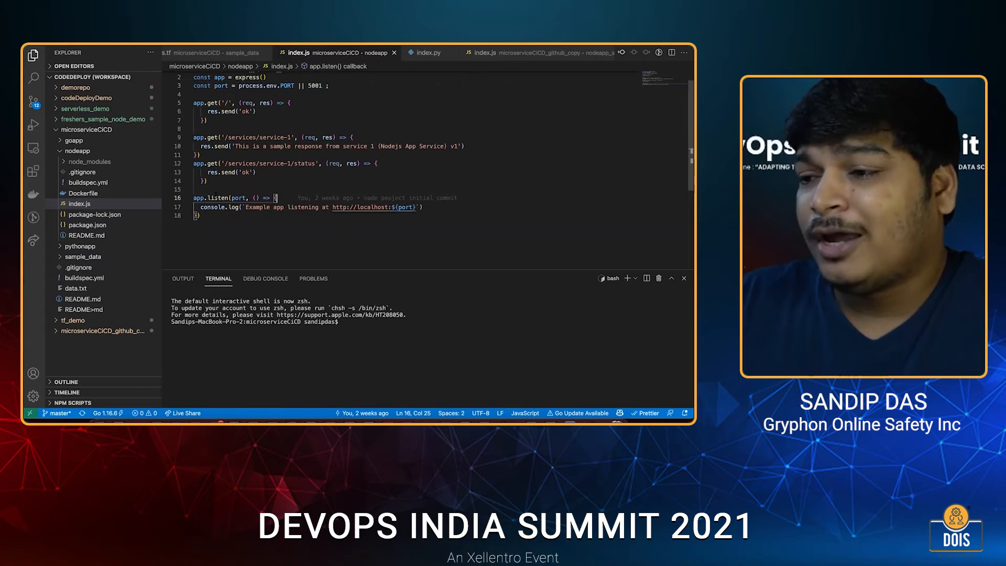
# Open nodeapp's package.json and highlight the express entry under dependencies.
pyautogui.click(101, 225)
pyautogui.scroll(-5, 284, 164)
pyautogui.scroll(3, 283, 172)
pyautogui.click(283, 176)
pyautogui.hotkey('shift', 'Home')
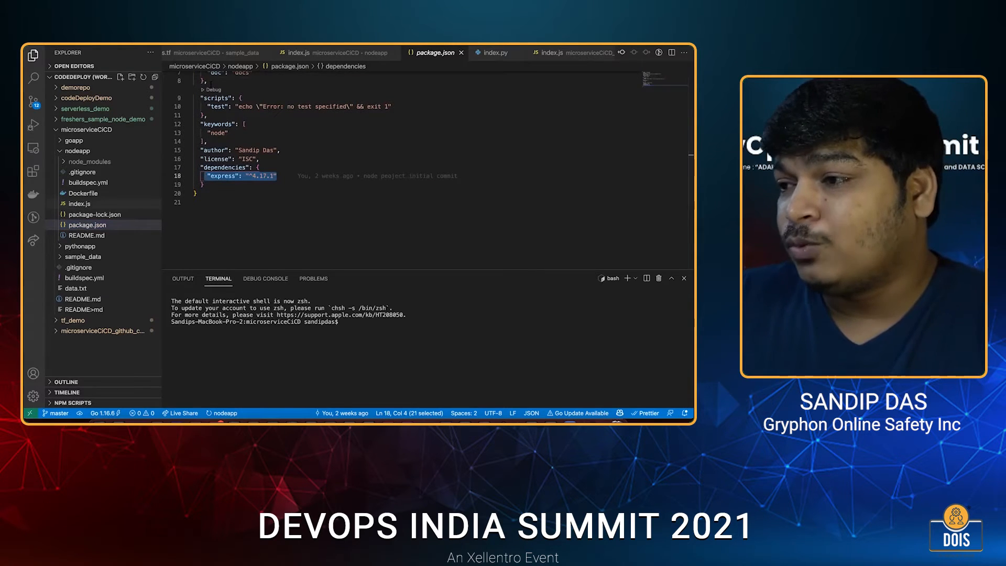
# Open nodeapp's Dockerfile and go through its base image, working directory, npm install, copy and start command lines.
pyautogui.click(84, 194)
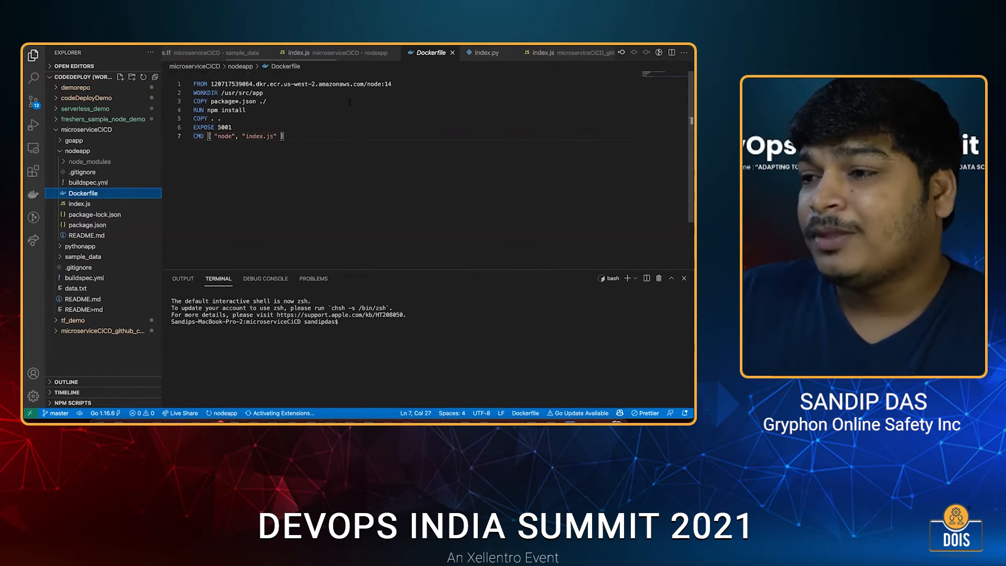
pyautogui.moveTo(392, 85); pyautogui.dragTo(367, 84)
pyautogui.moveTo(221, 94); pyautogui.dragTo(263, 94)
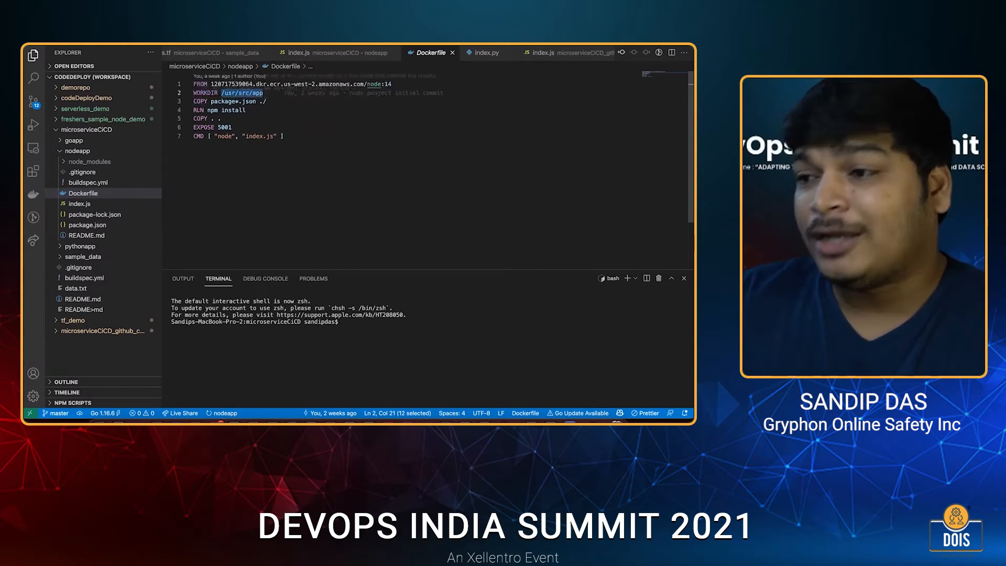
pyautogui.doubleClick(199, 110)
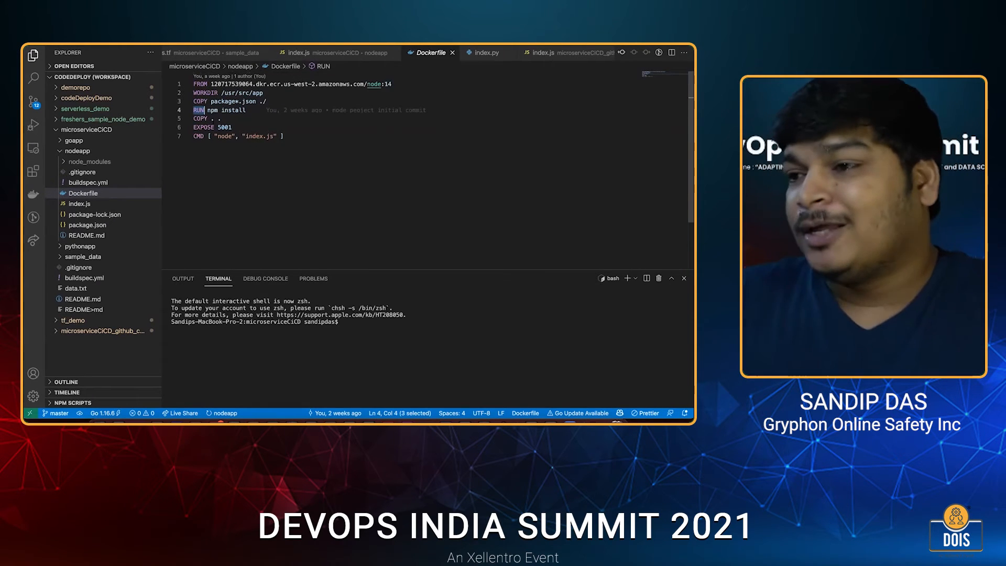
pyautogui.click(229, 120)
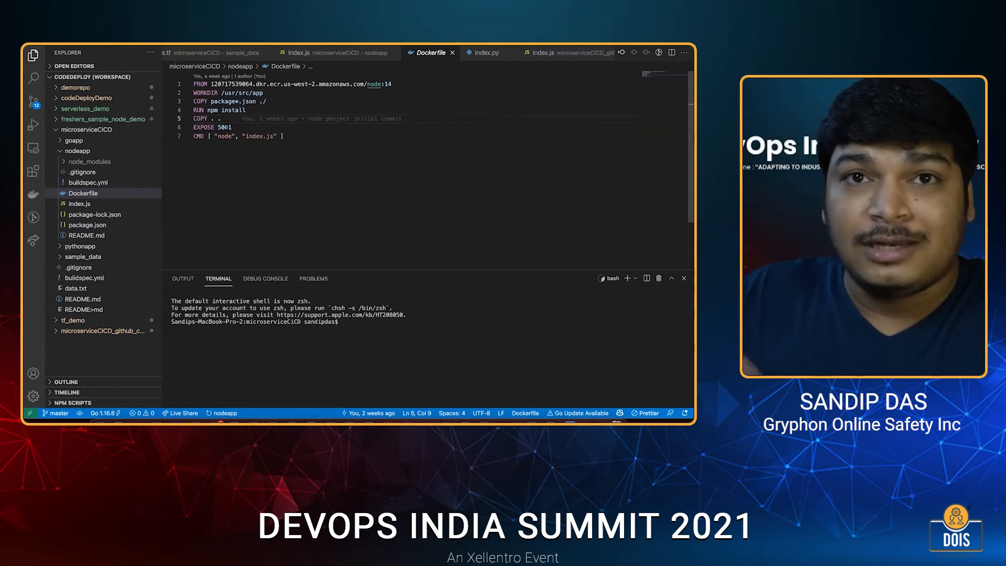
pyautogui.moveTo(286, 136); pyautogui.dragTo(191, 138)
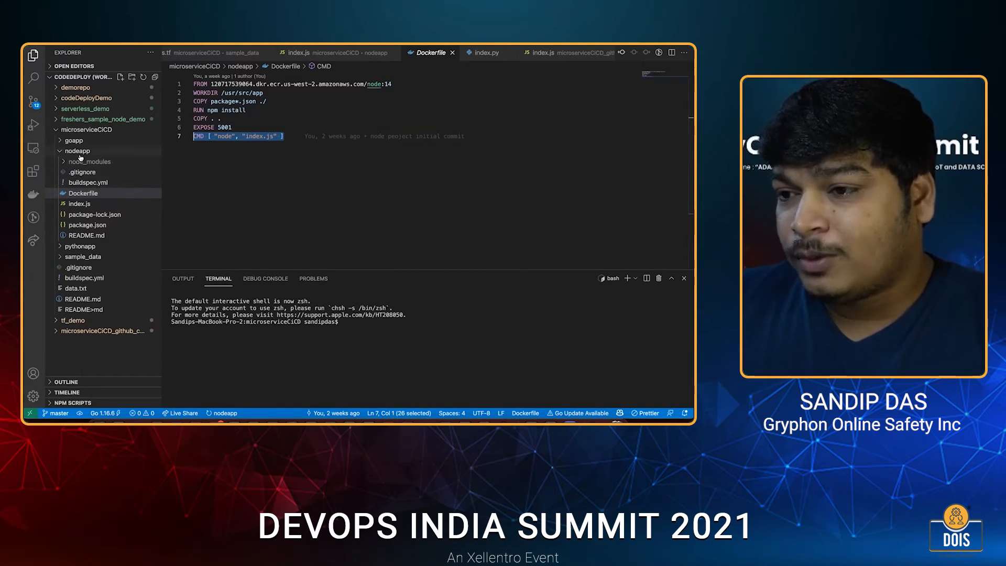
# Collapse nodeapp, expand pythonapp, and open index.py to examine the /services/service-2 route and its response.
pyautogui.click(79, 153)
pyautogui.click(80, 163)
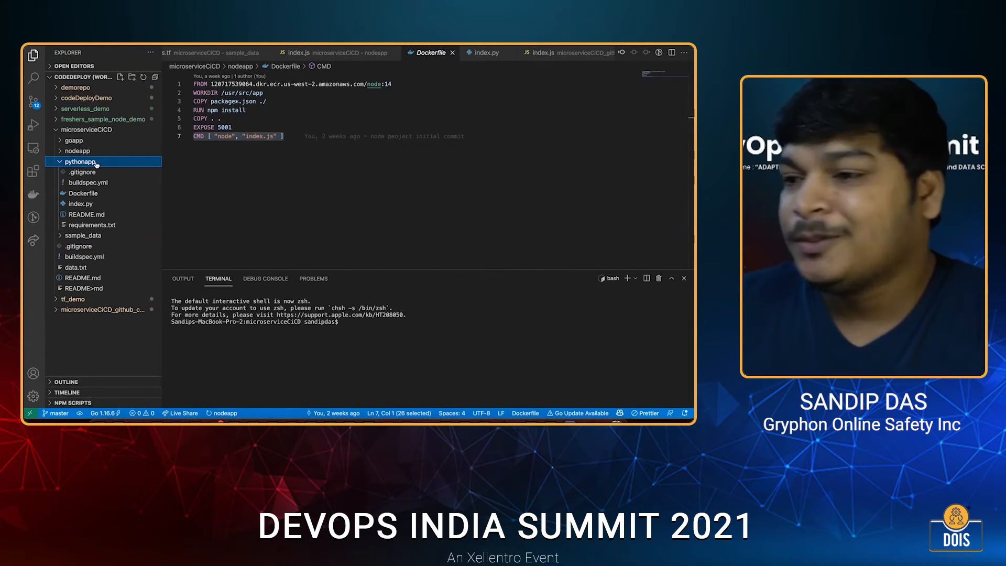
pyautogui.click(89, 205)
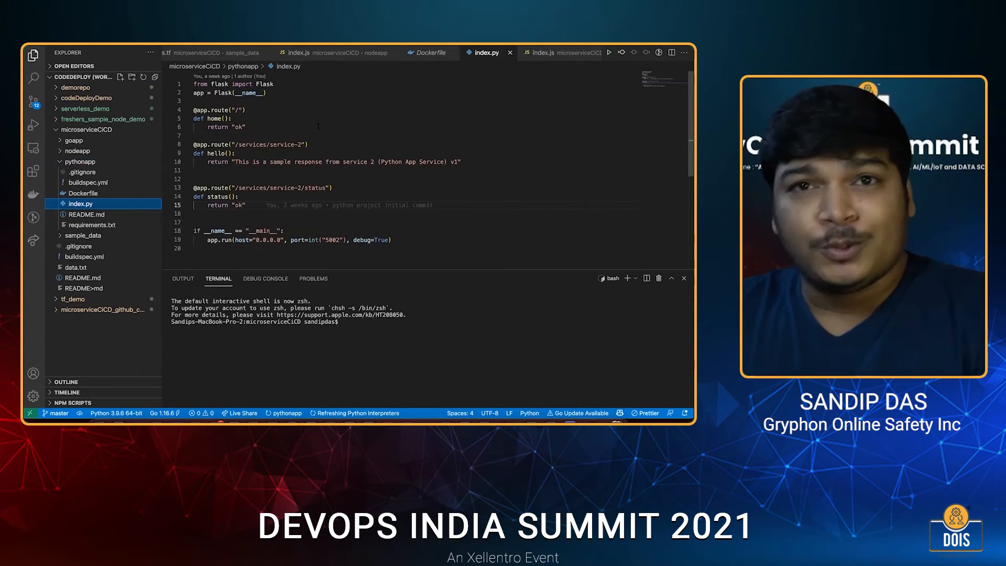
pyautogui.doubleClick(253, 145)
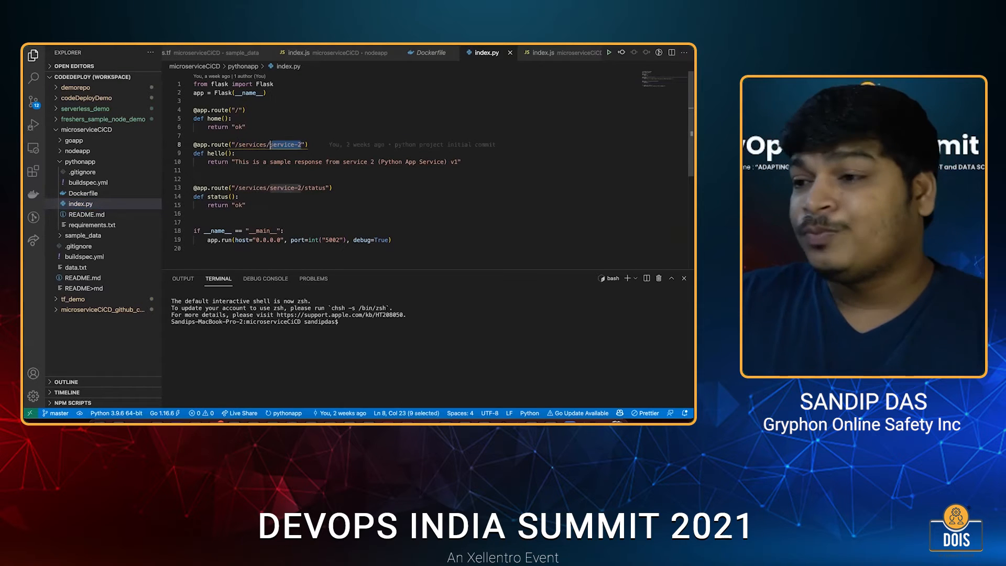
pyautogui.press('Down')
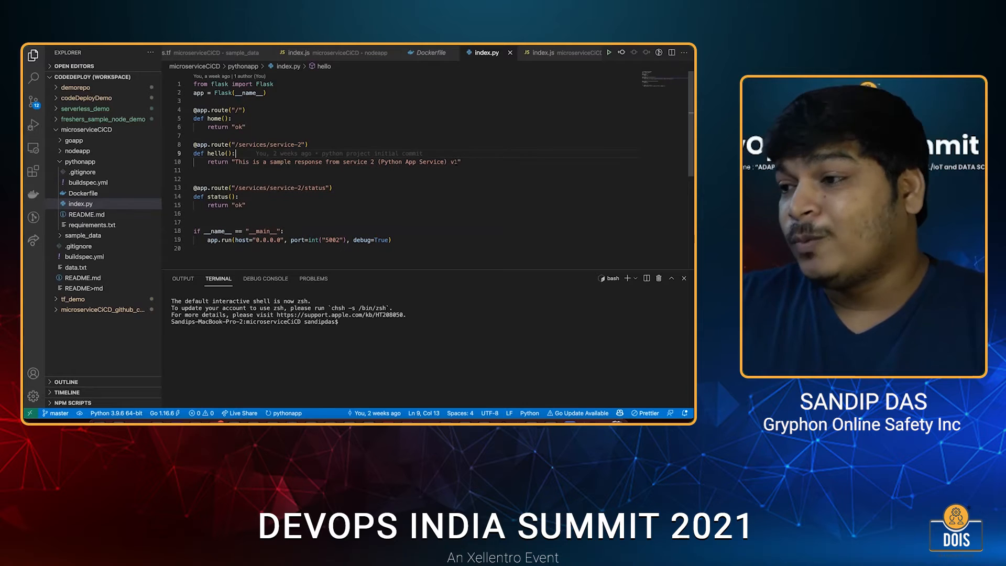
pyautogui.click(462, 161)
# Review the /services/service-2/status route and the port passed to app.run in pythonapp's index.py.
pyautogui.click(253, 193)
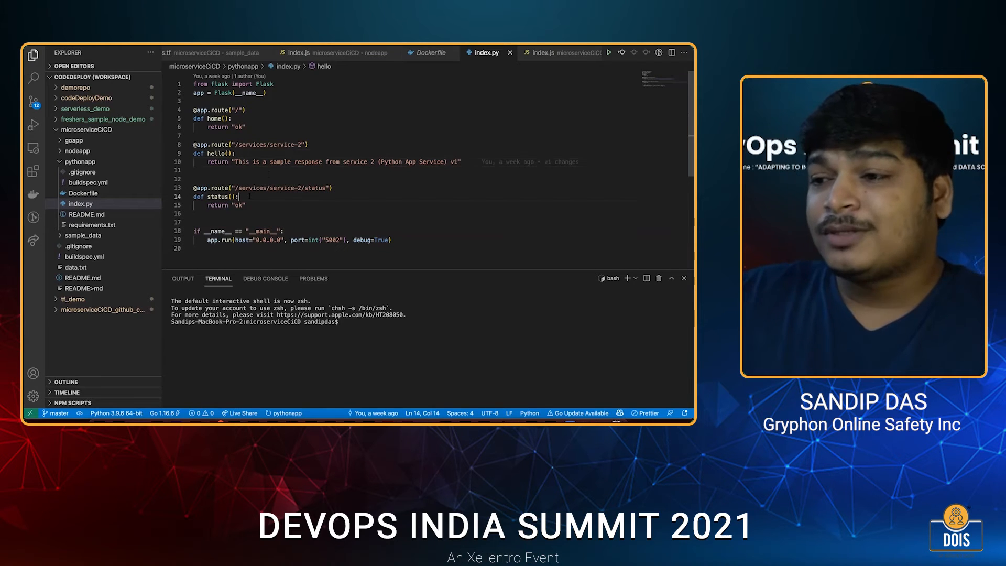
pyautogui.scroll(-1, 267, 178)
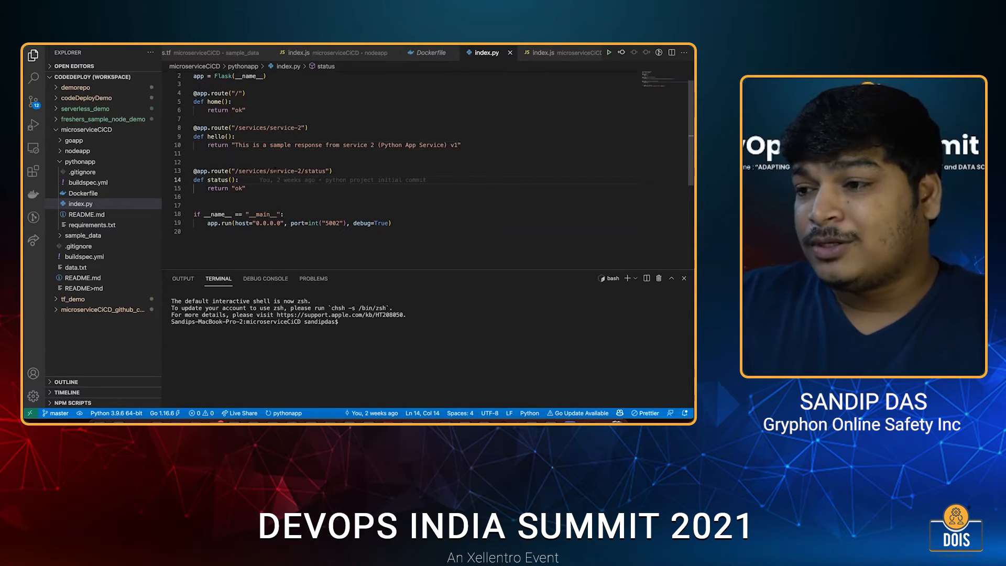
pyautogui.doubleClick(313, 170)
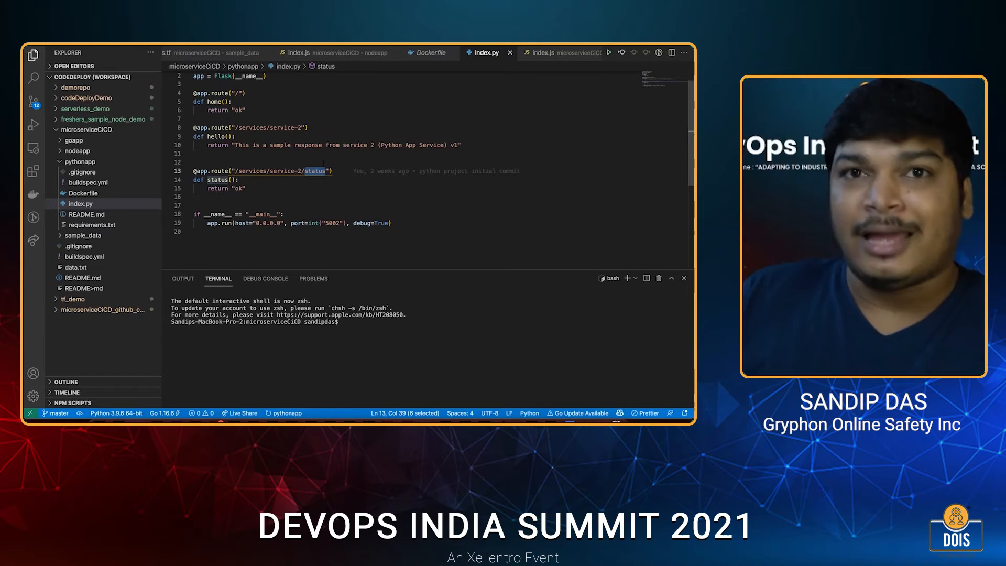
pyautogui.click(273, 197)
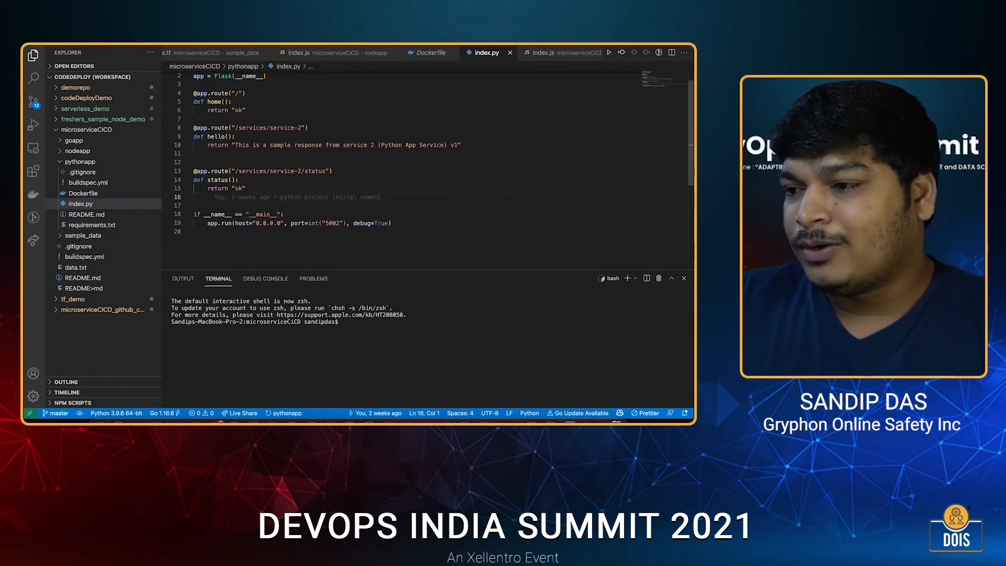
pyautogui.click(315, 223)
pyautogui.doubleClick(332, 223)
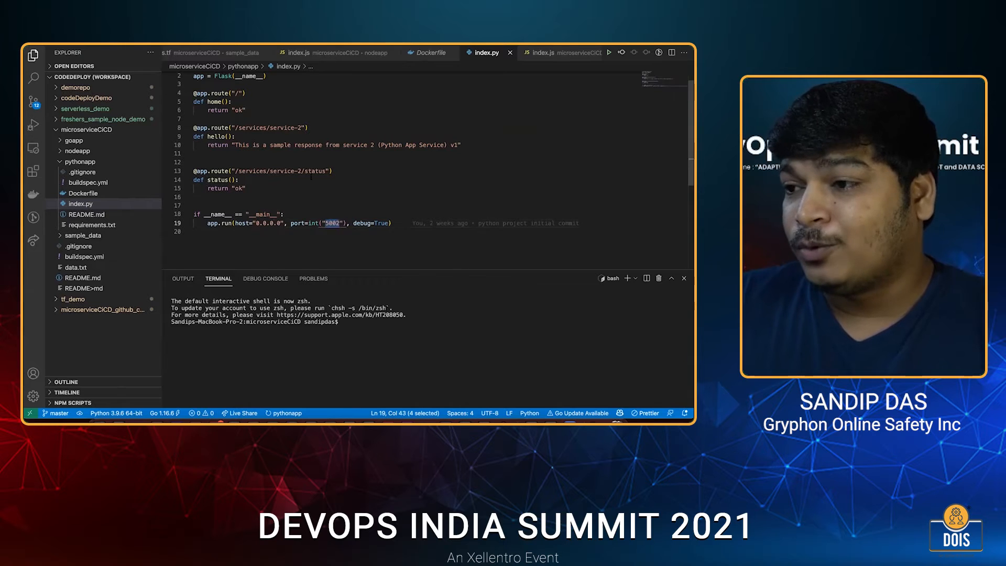
pyautogui.scroll(1, 310, 177)
# Open pythonapp's Dockerfile and go through its Python base image, copy, working directory and pip install lines.
pyautogui.click(92, 195)
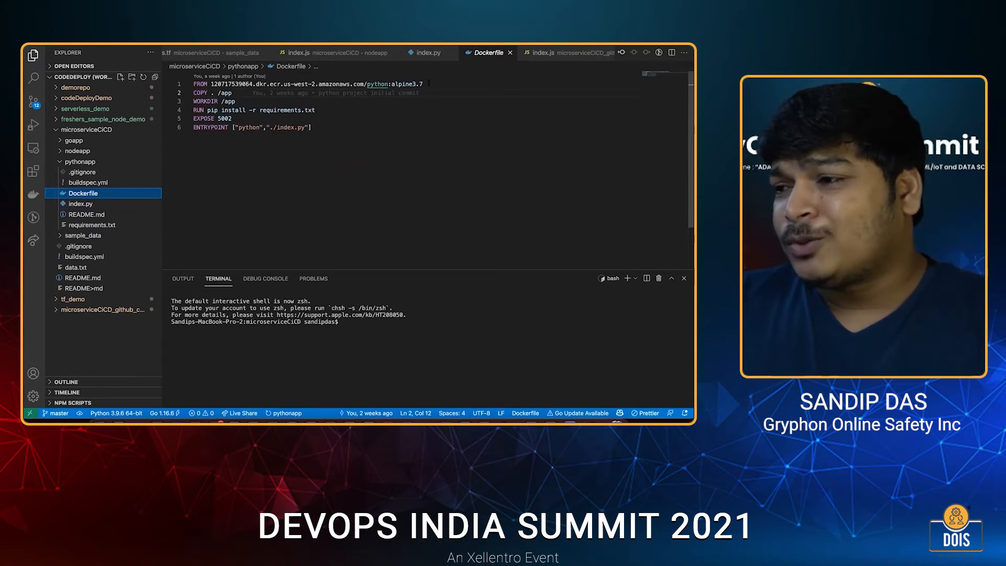
pyautogui.moveTo(368, 84); pyautogui.dragTo(423, 85)
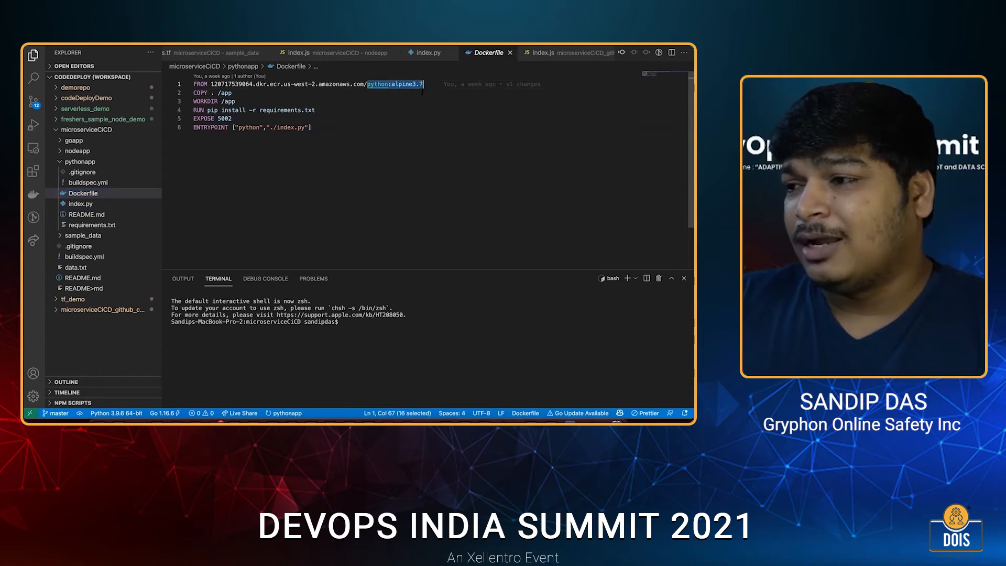
pyautogui.moveTo(232, 93); pyautogui.dragTo(201, 93)
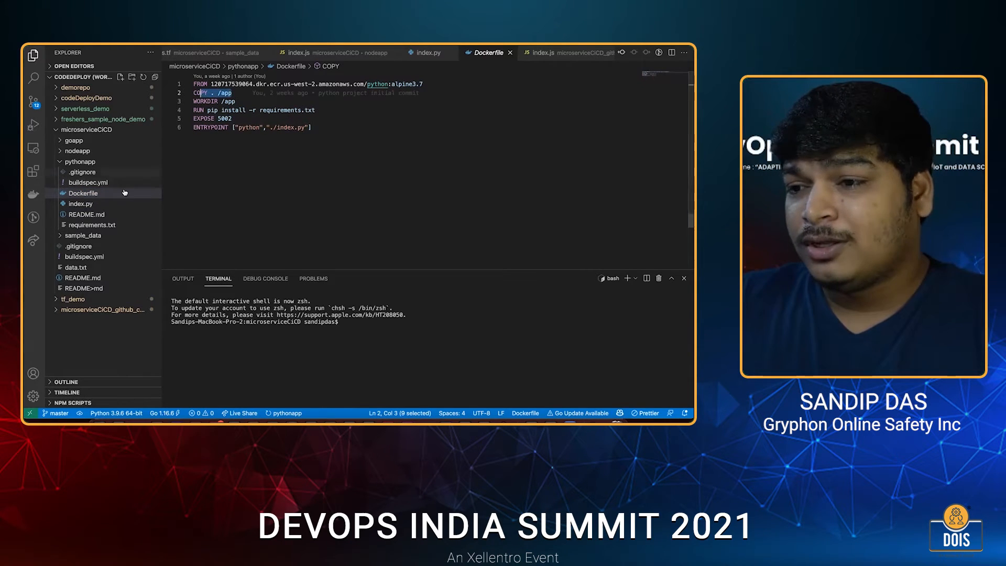
pyautogui.click(254, 93)
pyautogui.doubleClick(233, 101)
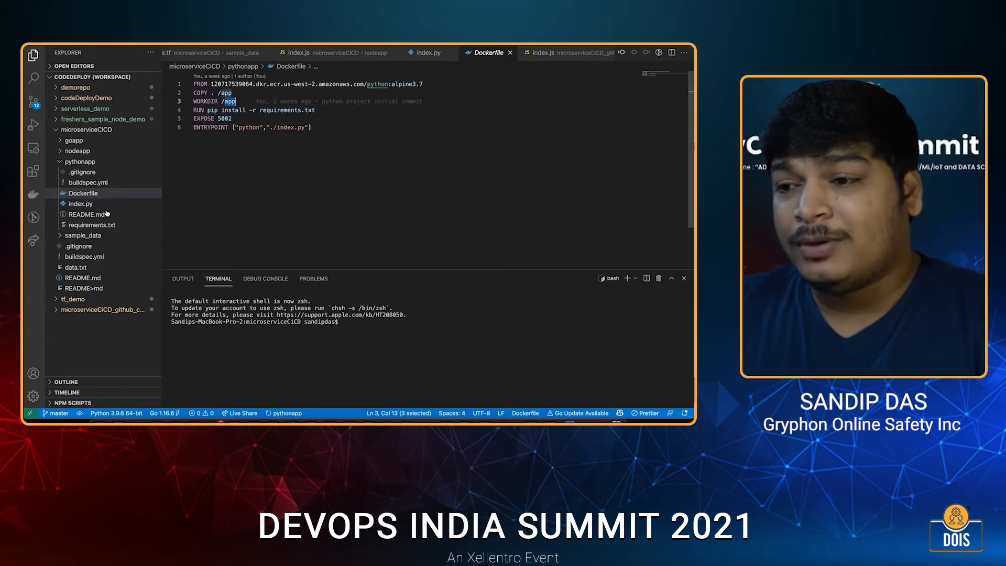
pyautogui.doubleClick(309, 110)
# Open pythonapp's requirements.txt and highlight the Flask package entry.
pyautogui.click(92, 226)
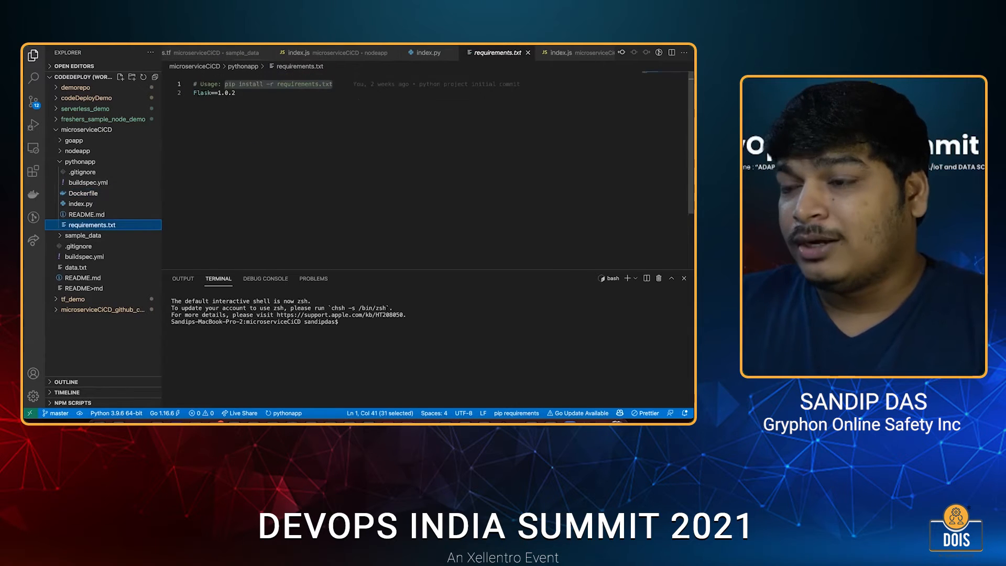
pyautogui.click(204, 93)
pyautogui.doubleClick(201, 92)
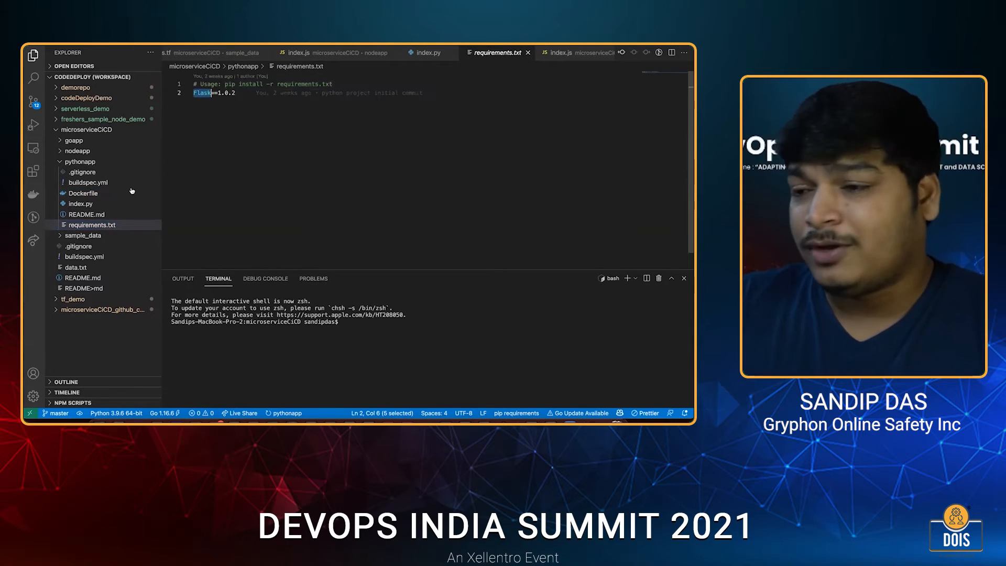
pyautogui.click(92, 224)
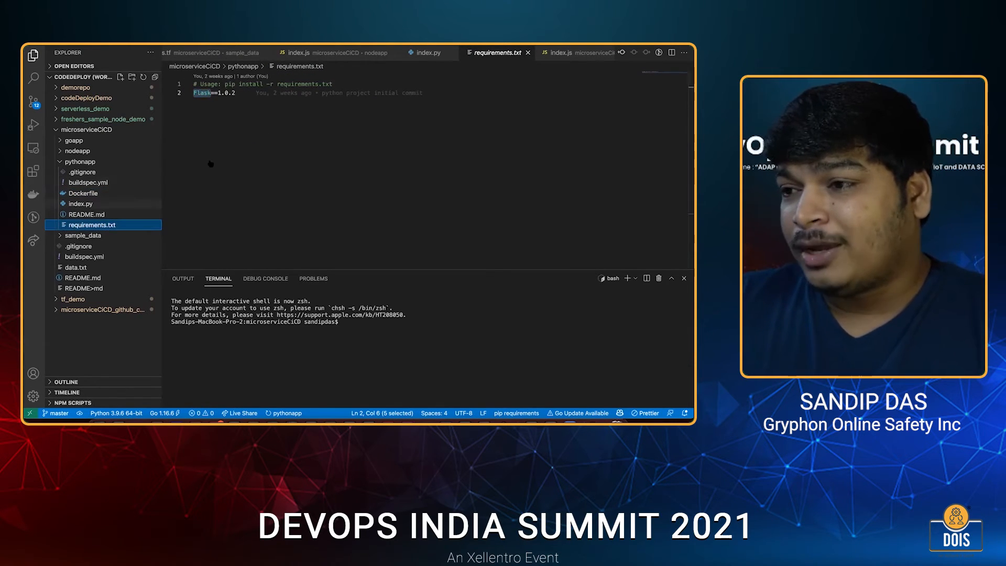
# Return to pythonapp's index.py, highlight the Flask import, and look over the rest of the code.
pyautogui.click(80, 204)
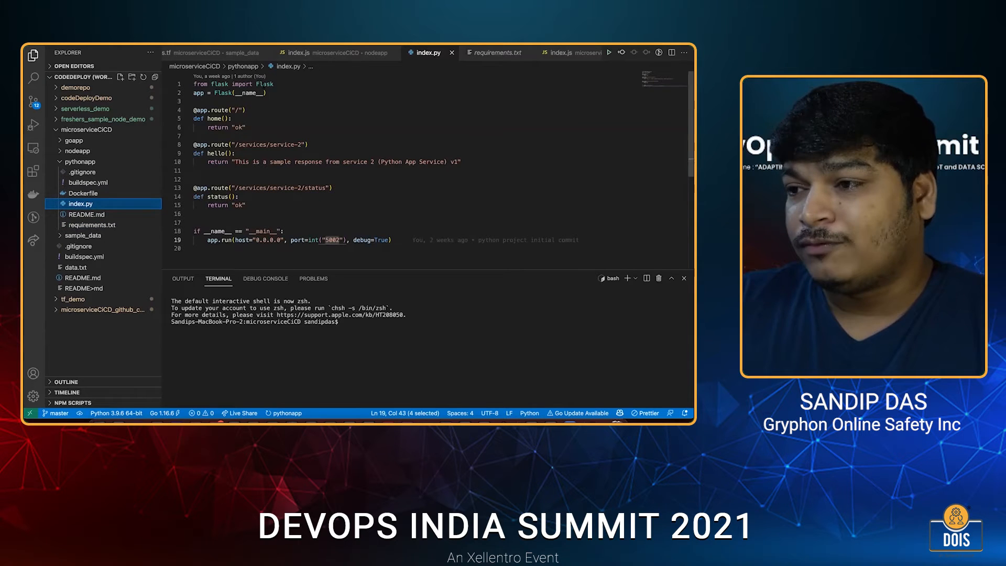
pyautogui.doubleClick(264, 84)
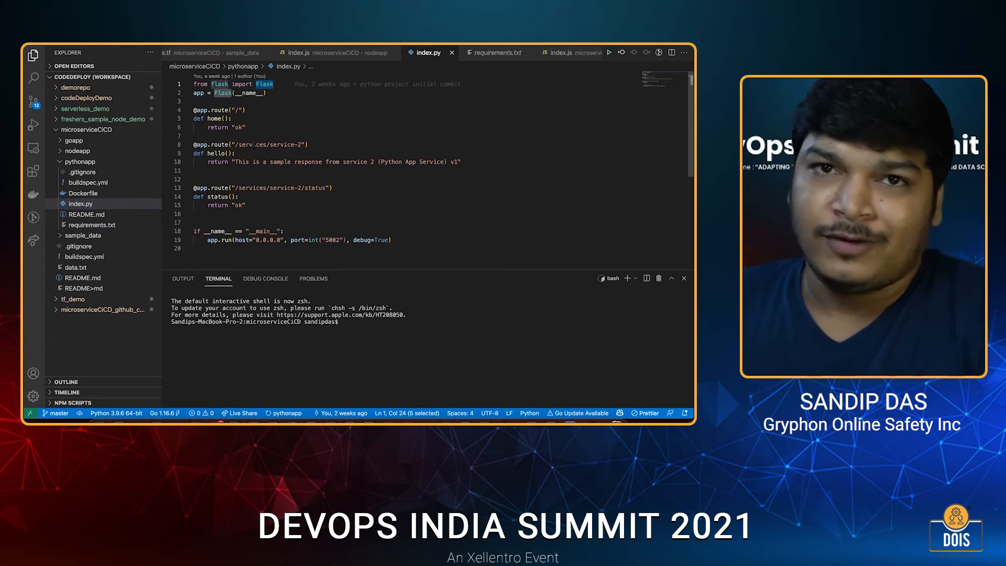
pyautogui.scroll(-1, 254, 146)
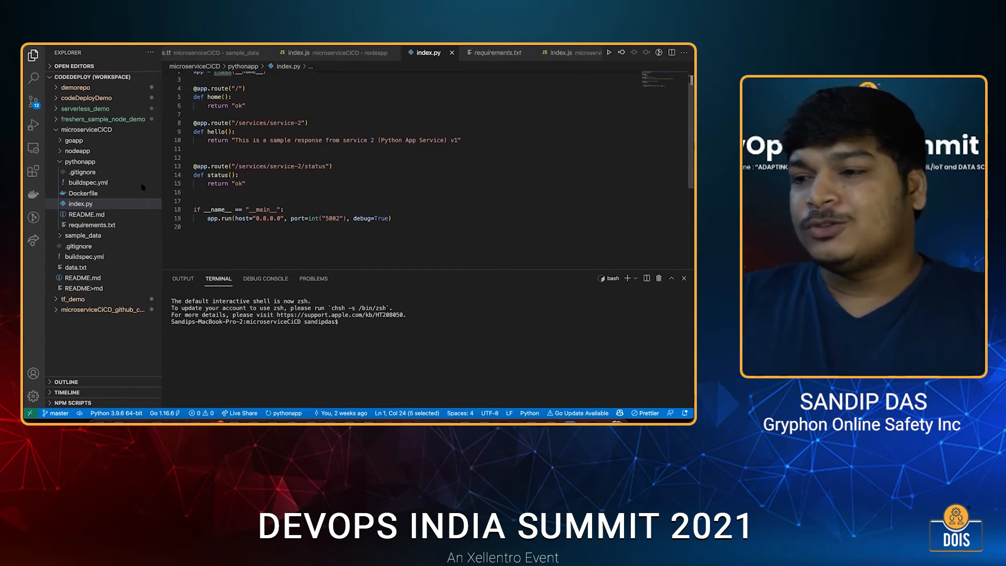
# Open main.go in the goapp folder and review its imports, highlighting the "os" package.
pyautogui.click(72, 164)
pyautogui.click(73, 142)
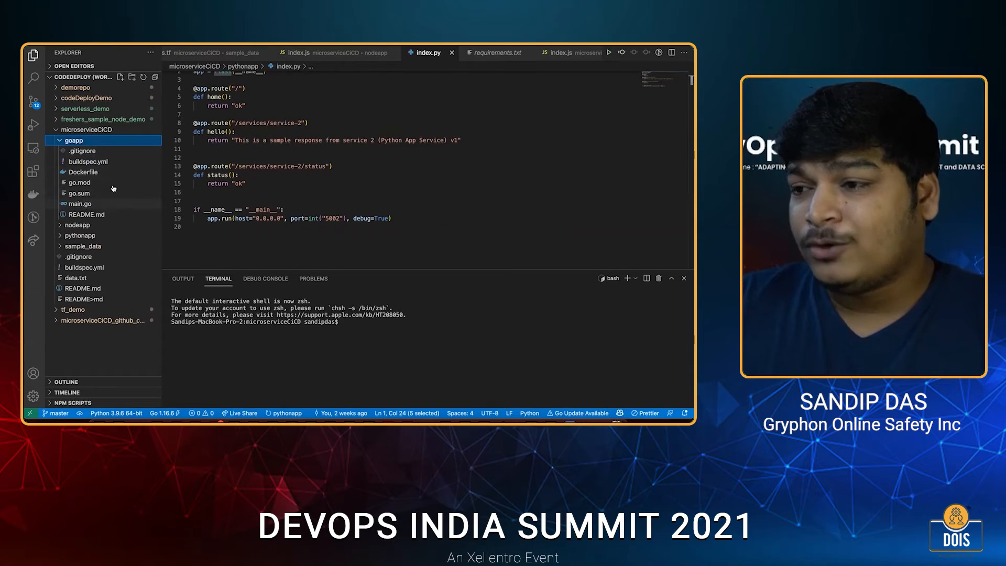
pyautogui.click(105, 204)
pyautogui.scroll(5, 277, 166)
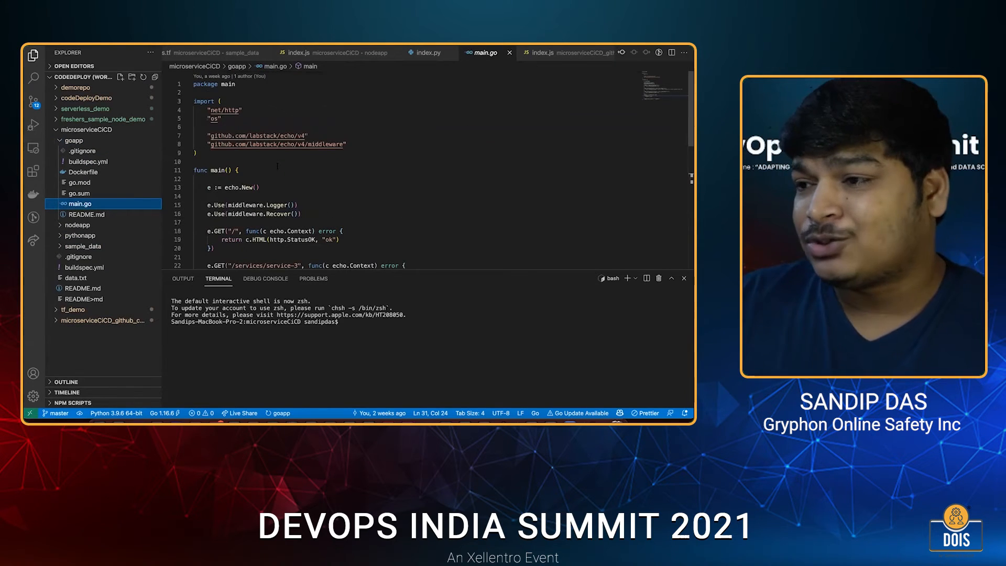
pyautogui.scroll(-1, 277, 166)
pyautogui.scroll(1, 262, 141)
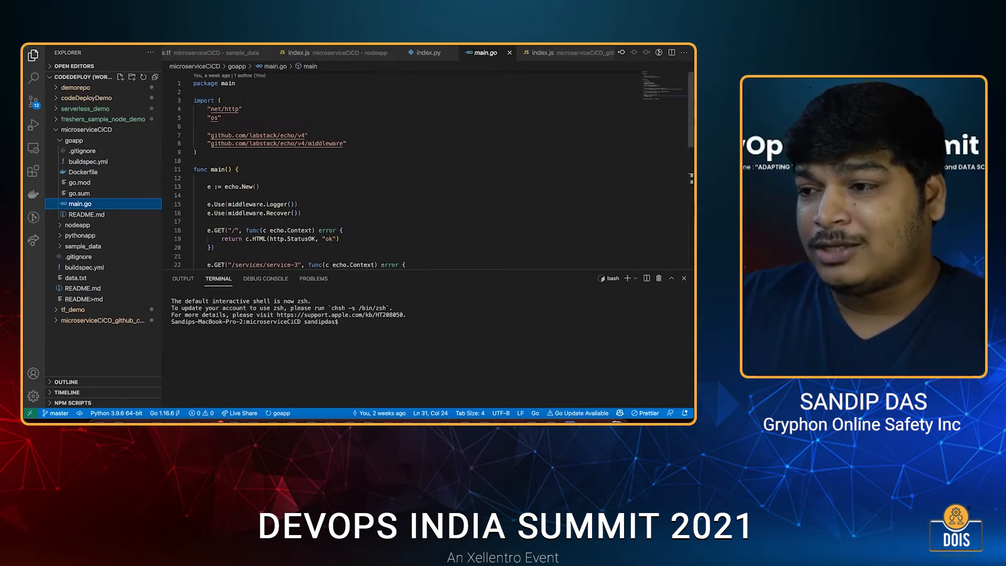
pyautogui.scroll(-1, 223, 111)
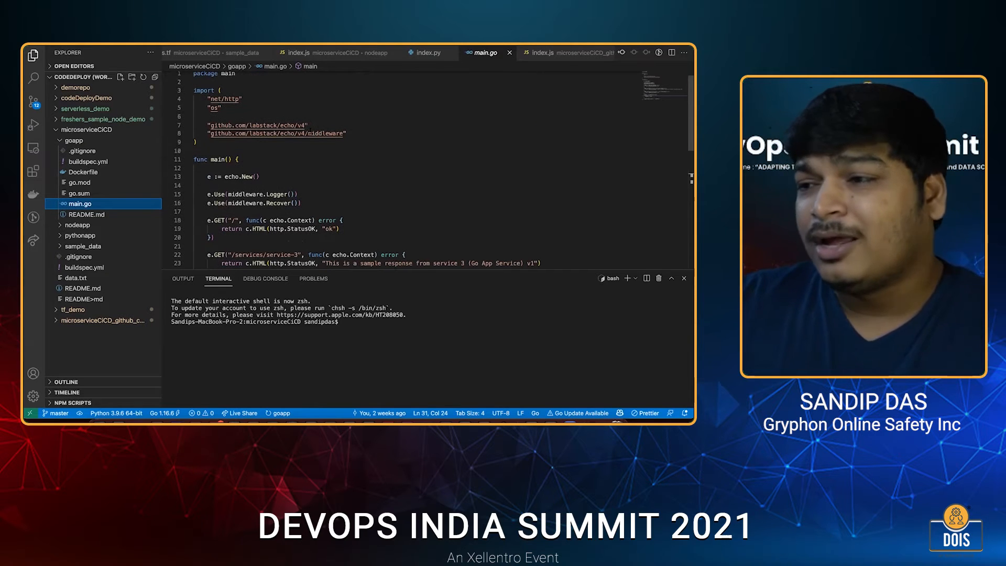
pyautogui.moveTo(207, 107); pyautogui.dragTo(221, 108)
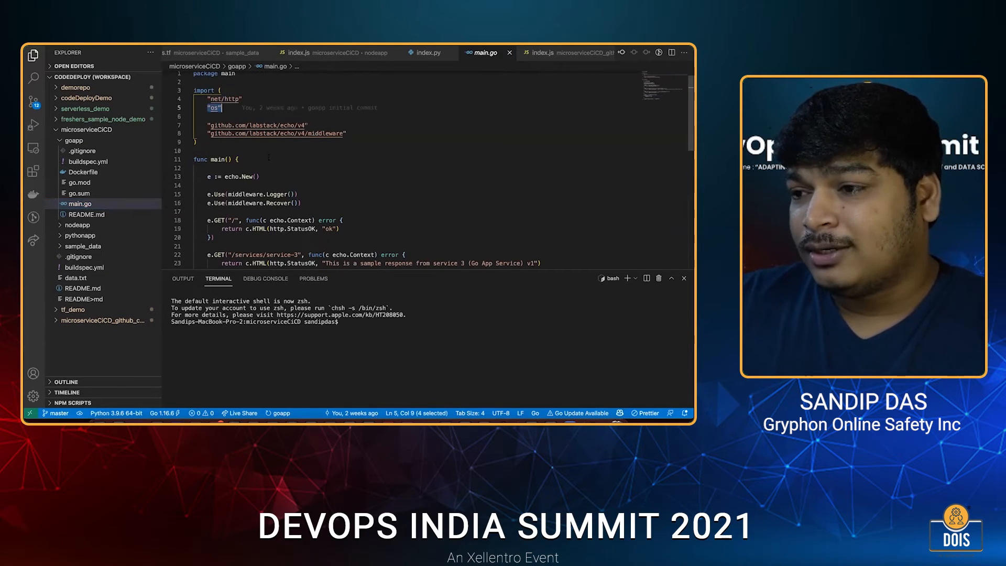
# Go through the routes in goapp's main.go, highlighting the "/" and service-3 paths and the service 3 sample response line.
pyautogui.scroll(-2, 221, 95)
pyautogui.scroll(-6, 221, 95)
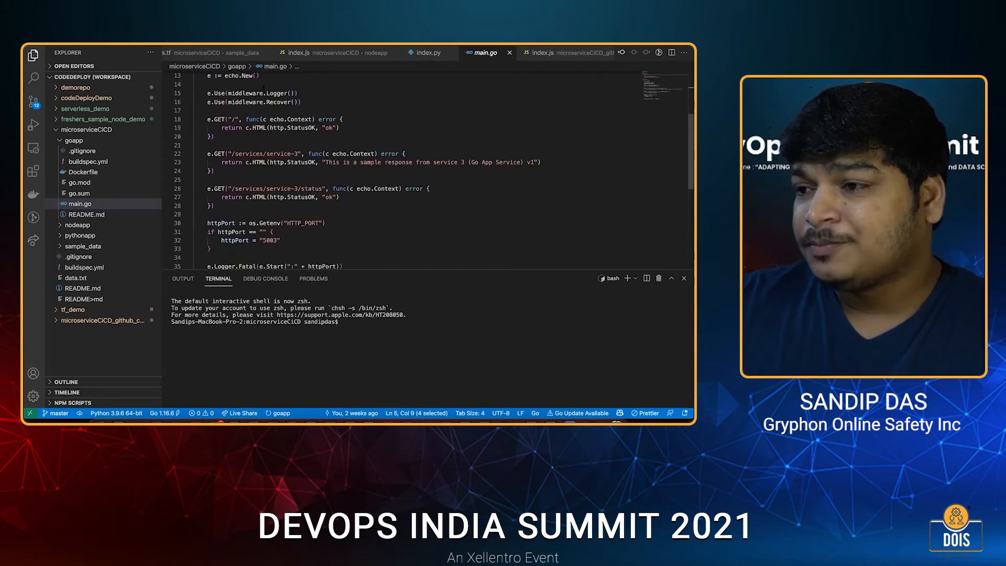
pyautogui.moveTo(242, 97); pyautogui.dragTo(225, 97)
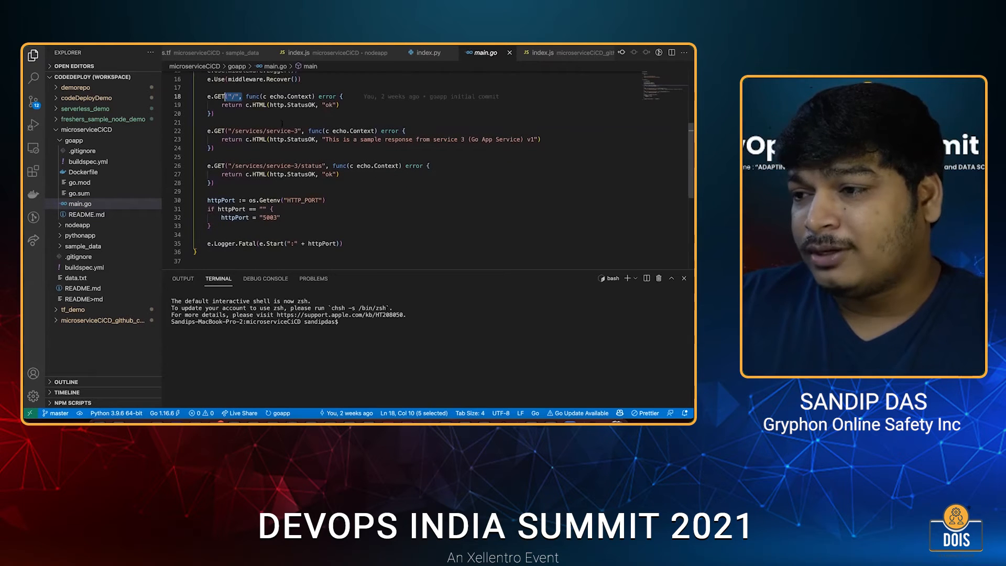
pyautogui.scroll(-1, 282, 123)
pyautogui.moveTo(266, 123); pyautogui.dragTo(302, 125)
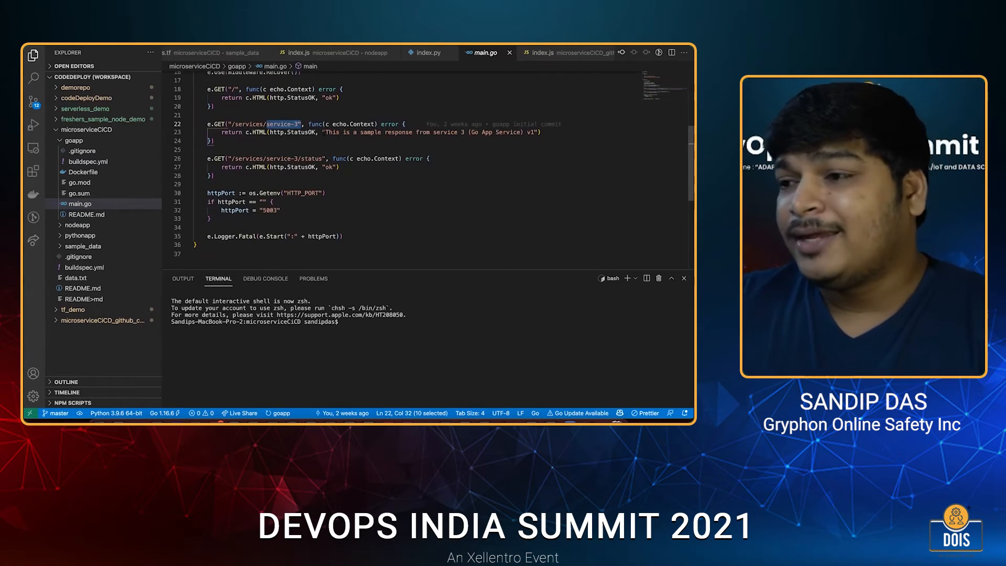
pyautogui.click(354, 133)
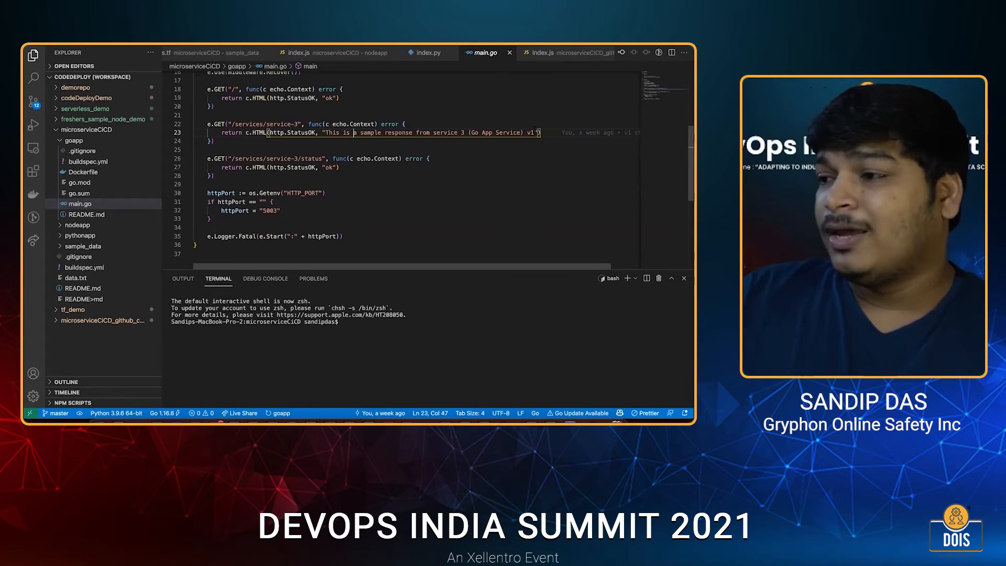
pyautogui.click(542, 133)
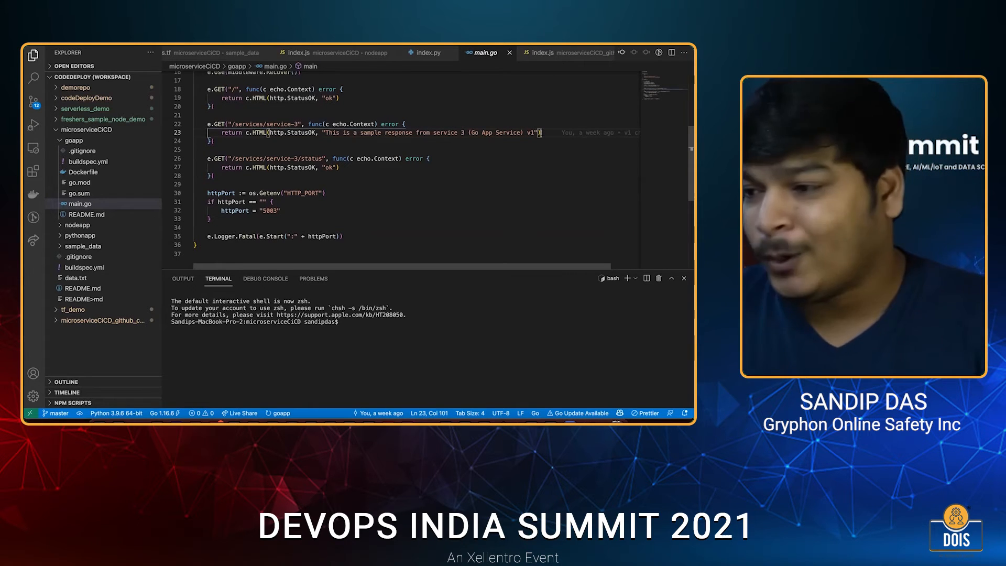
# Open goapp's Dockerfile and go through its WORKDIR, COPY, go mod download, go build and CMD lines.
pyautogui.click(85, 173)
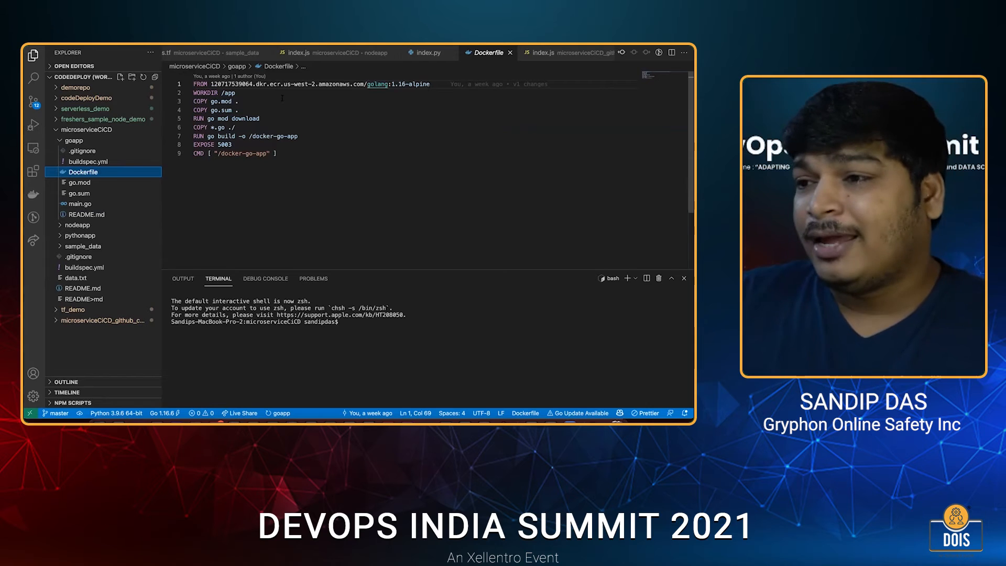
pyautogui.moveTo(236, 93); pyautogui.dragTo(193, 93)
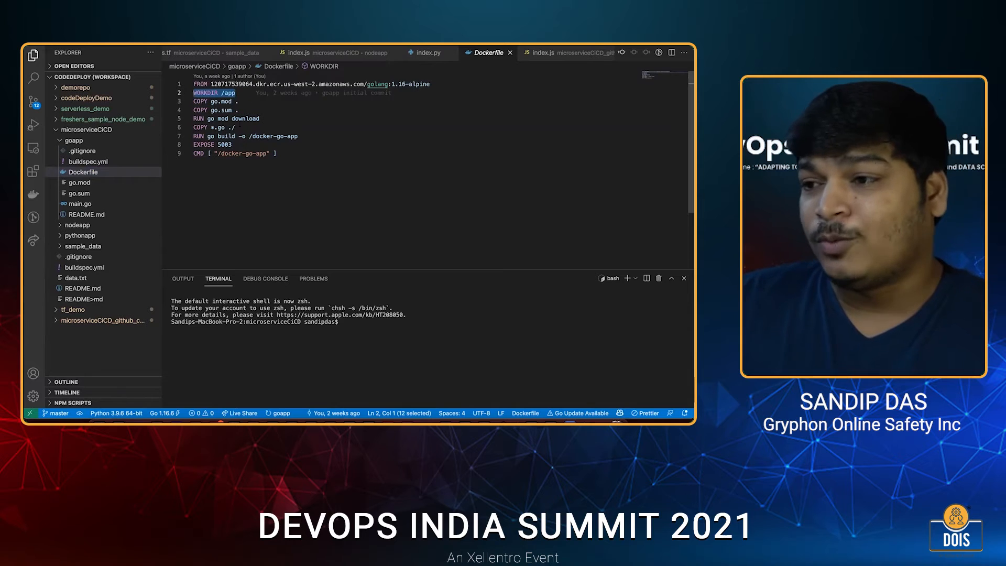
pyautogui.click(232, 111)
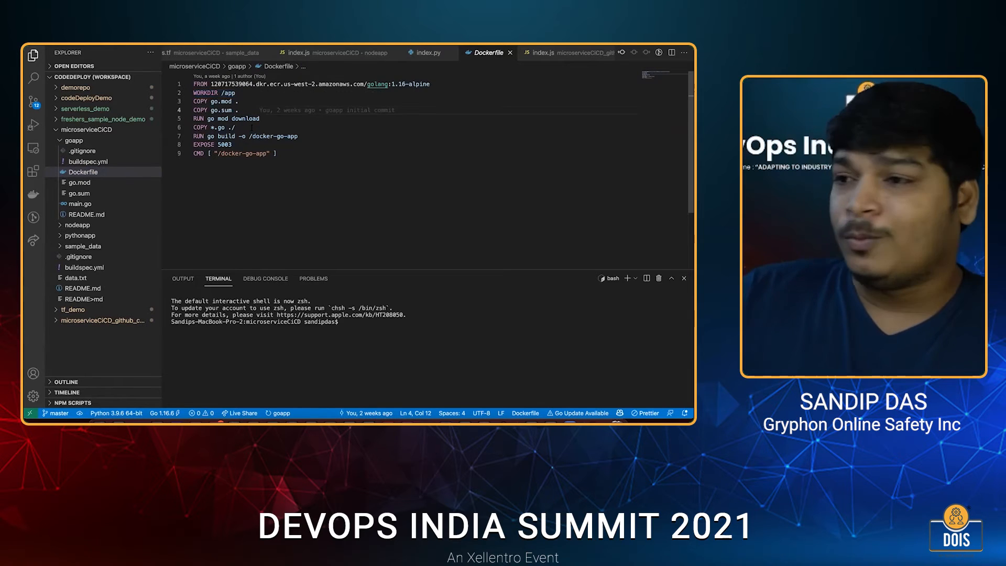
pyautogui.moveTo(193, 118); pyautogui.dragTo(259, 118)
pyautogui.moveTo(194, 127); pyautogui.dragTo(235, 127)
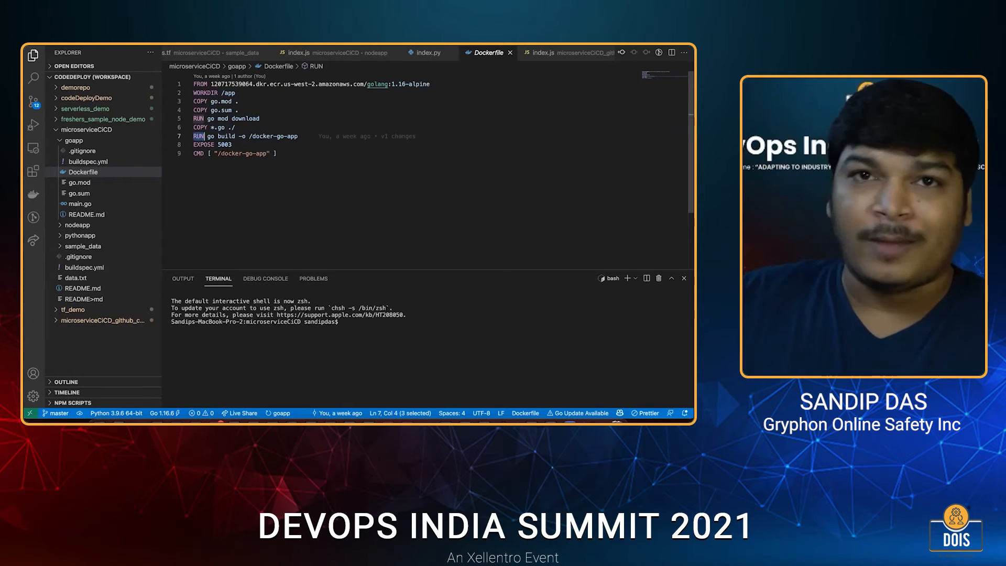
pyautogui.click(247, 136)
pyautogui.moveTo(270, 153); pyautogui.dragTo(225, 154)
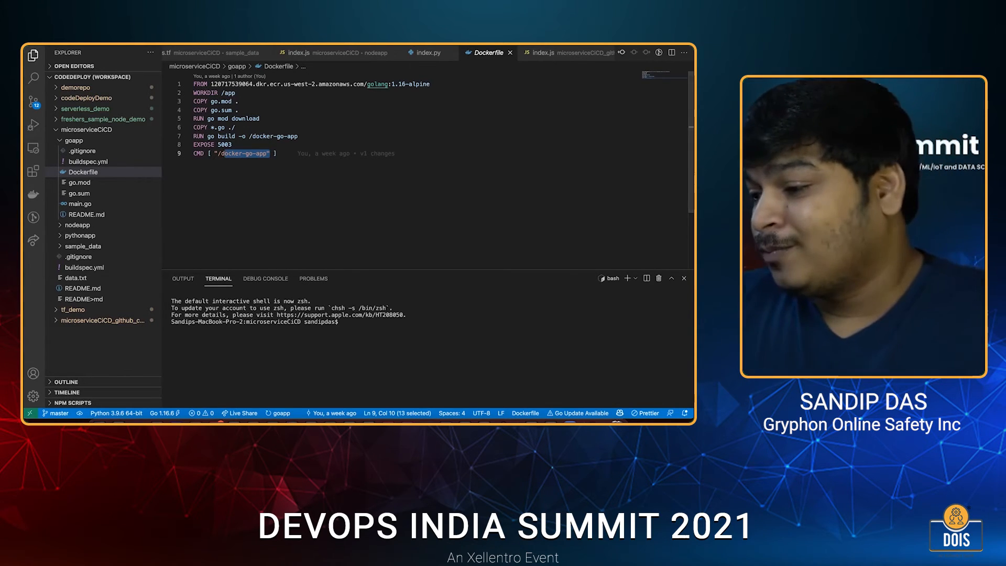
# Switch to Chrome, search the AWS Management Console for "ecr", and open the Elastic Container Registry's private repositories list.
pyautogui.click(532, 419)
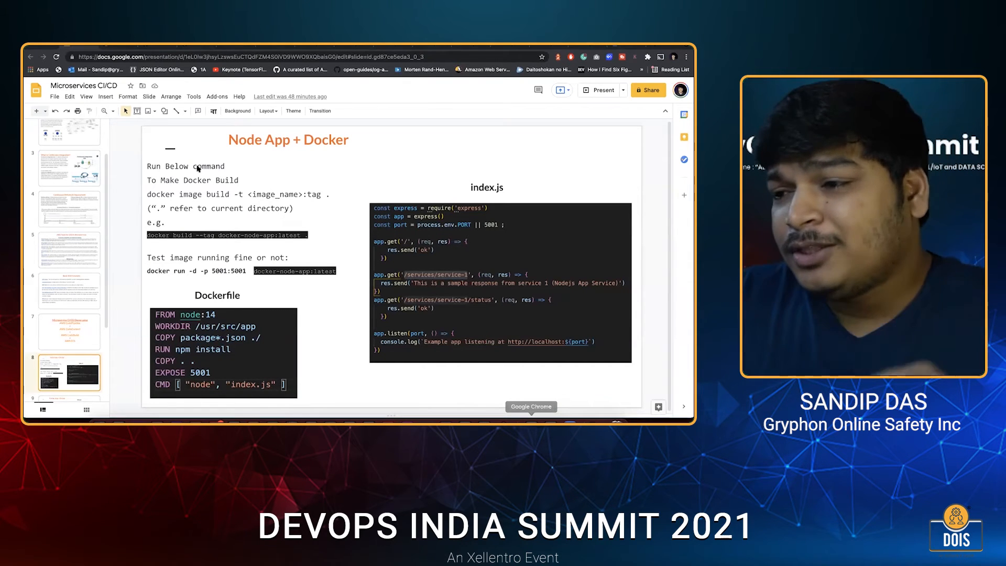
pyautogui.hotkey('ctrl', 'Tab')
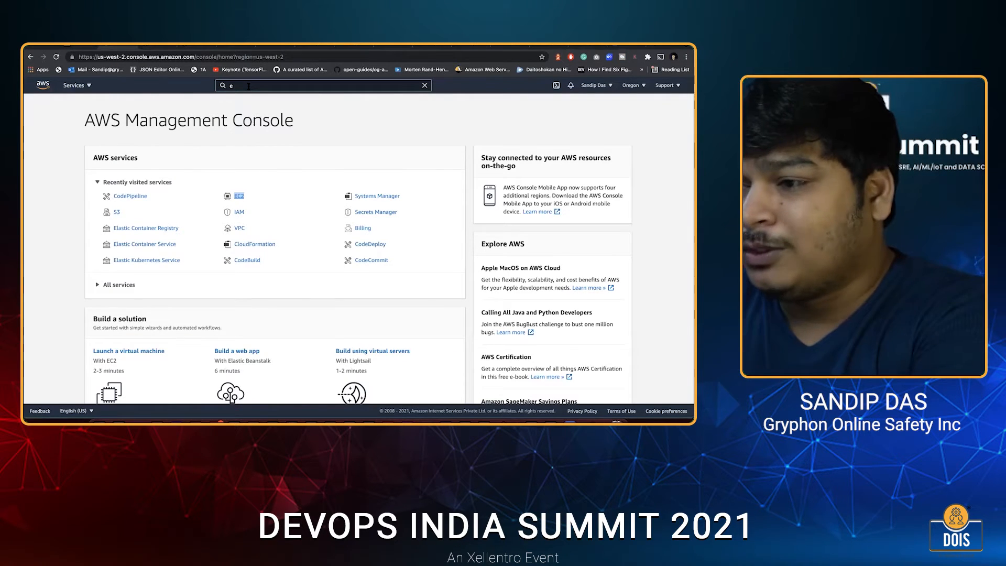
pyautogui.scroll(-1, 256, 126)
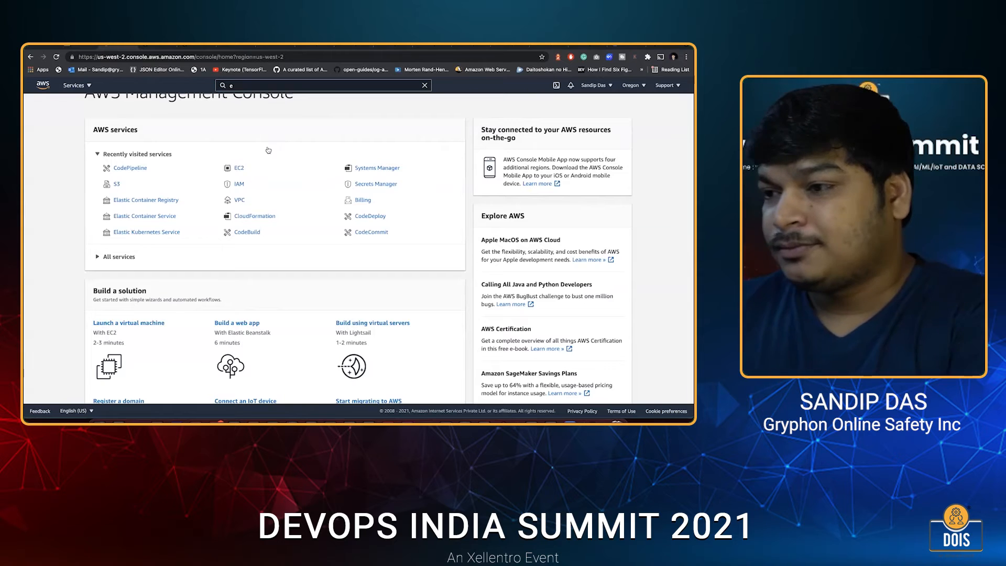
pyautogui.scroll(1, 268, 151)
pyautogui.write('cr')
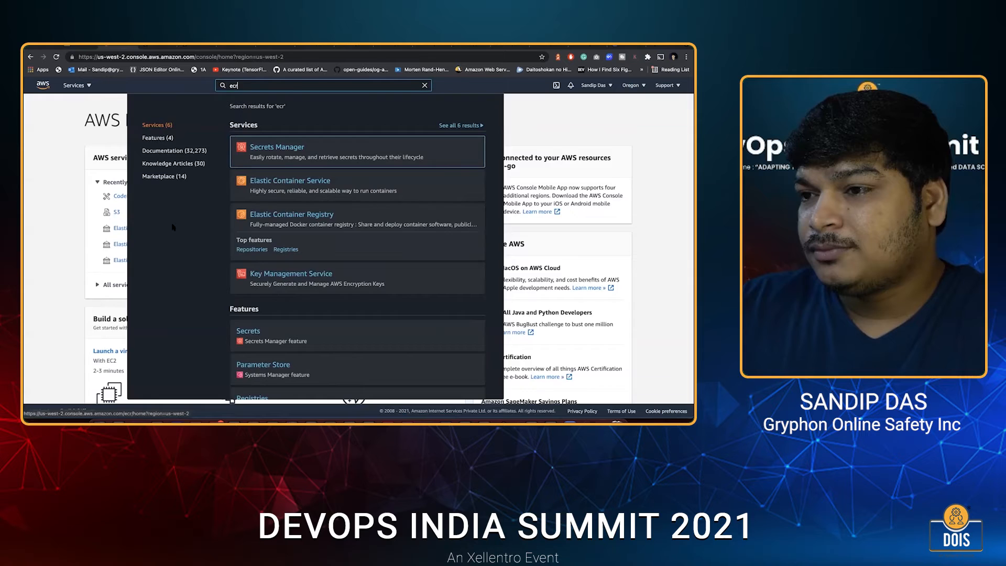
pyautogui.press('Return')
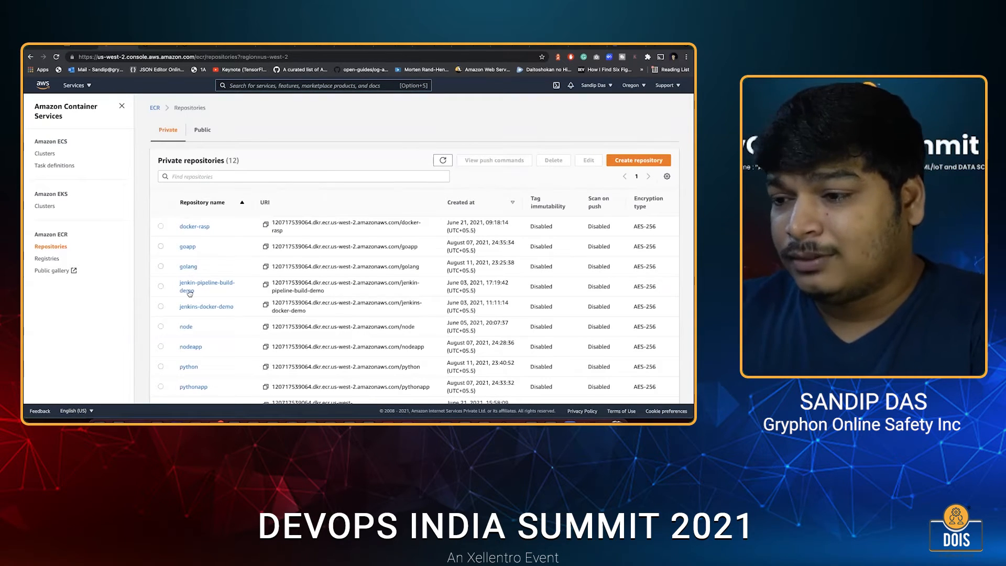
pyautogui.scroll(-1, 209, 198)
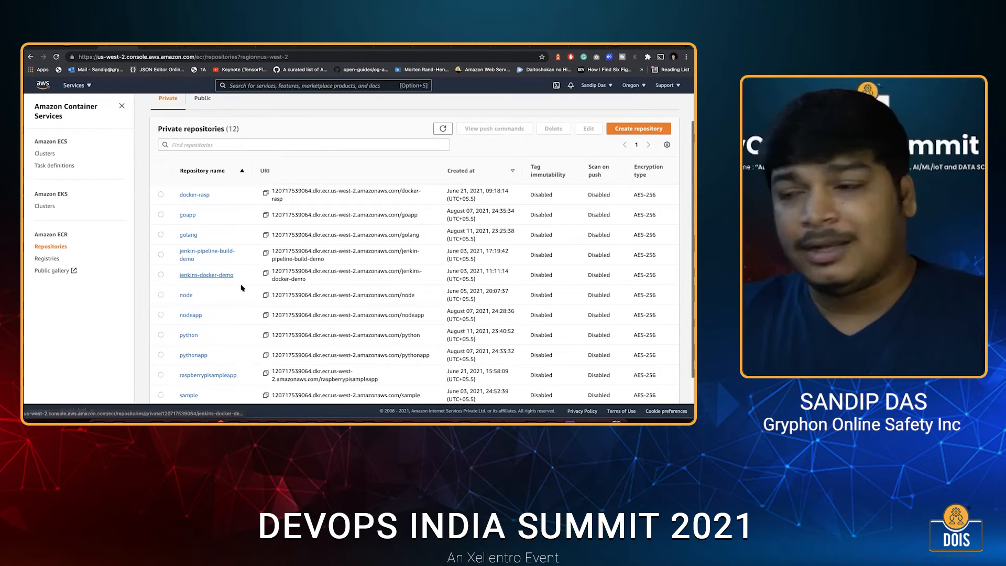
# Create a private ECR repository named goapp2, leaving tag immutability and scan on push disabled.
pyautogui.scroll(-1, 173, 233)
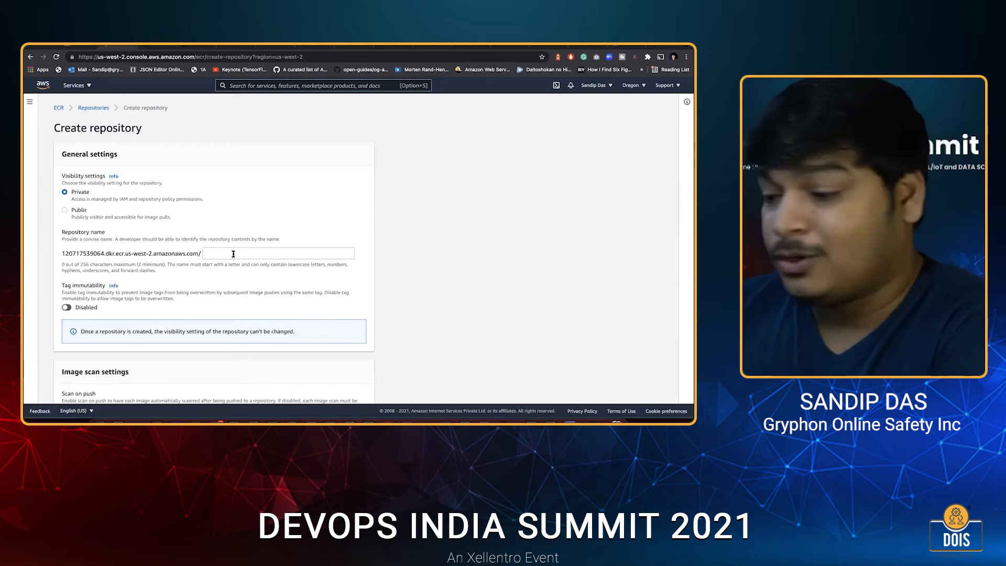
pyautogui.click(234, 253)
pyautogui.click(234, 254)
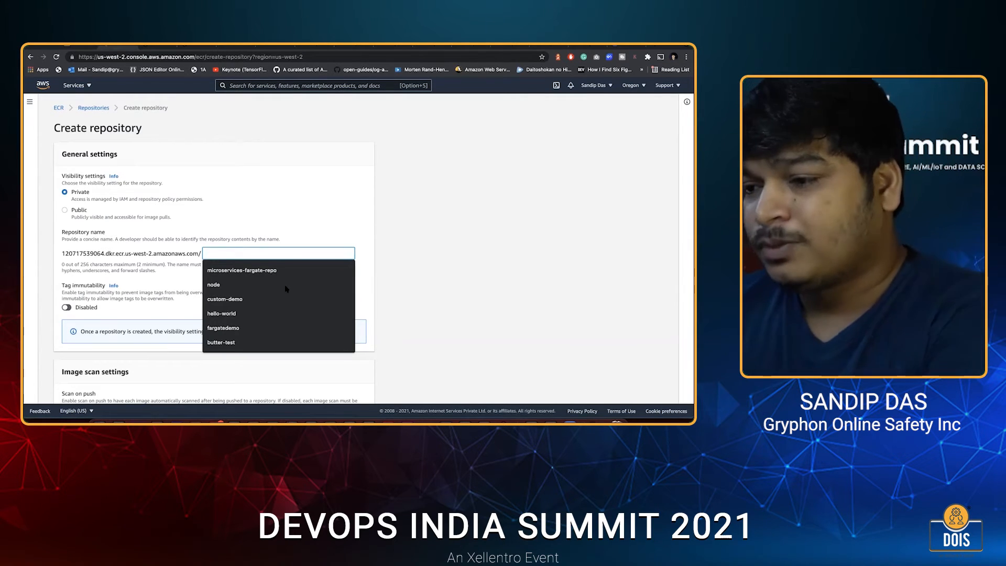
pyautogui.write('goapp2')
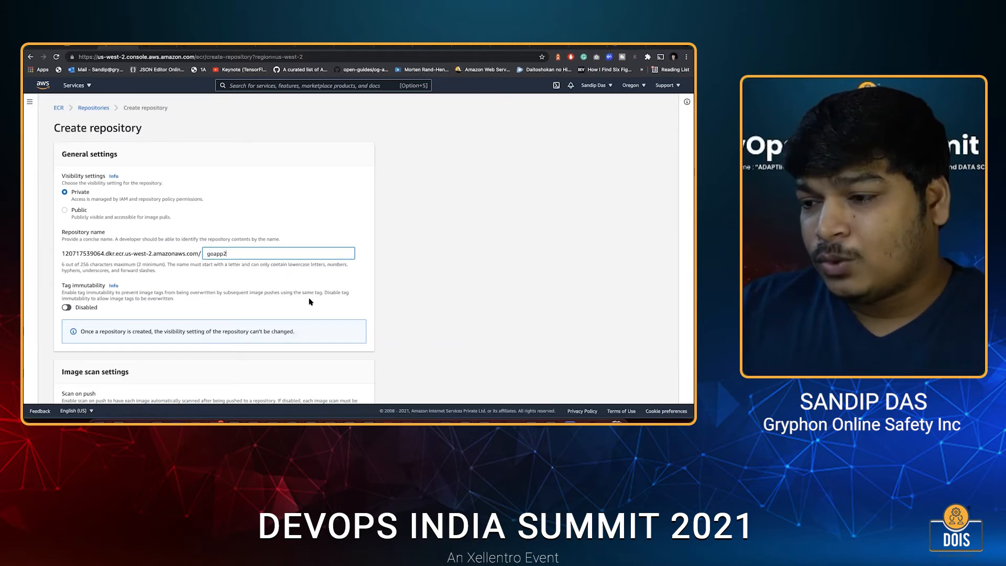
pyautogui.scroll(-3, 341, 395)
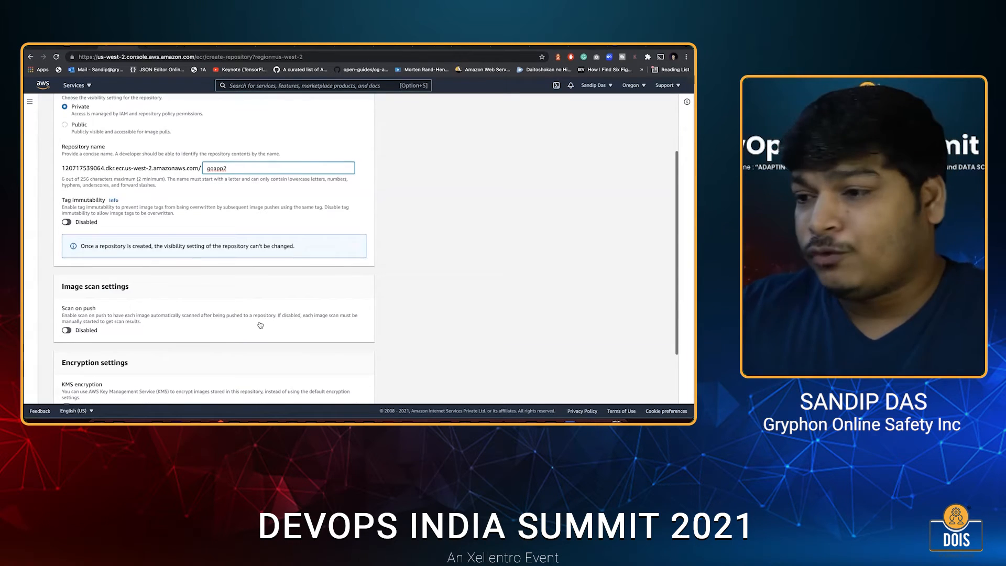
pyautogui.press('Return')
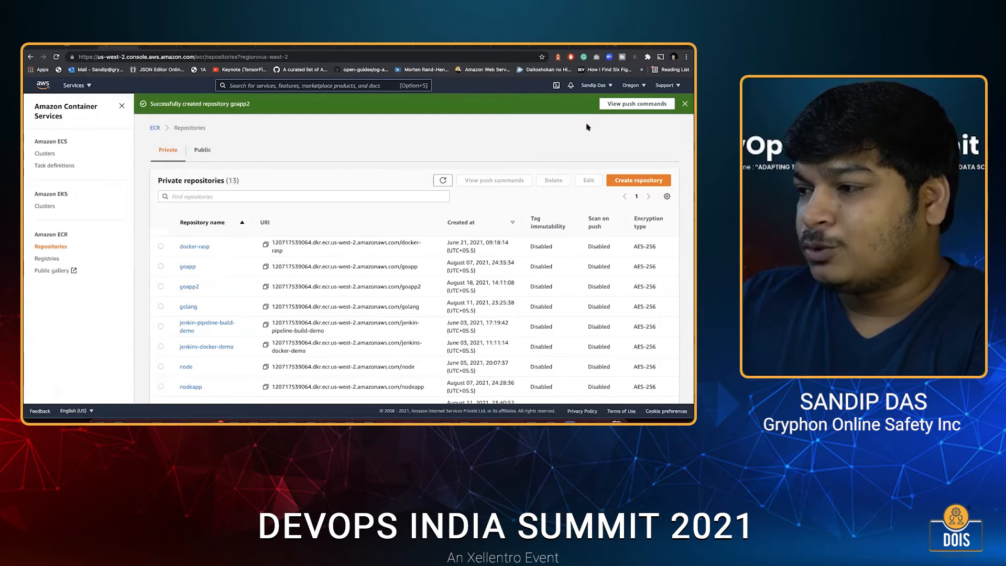
# Open the push commands for goapp2 and review the registry login and docker build commands, highlighting the image name and build context.
pyautogui.scroll(-2, 284, 283)
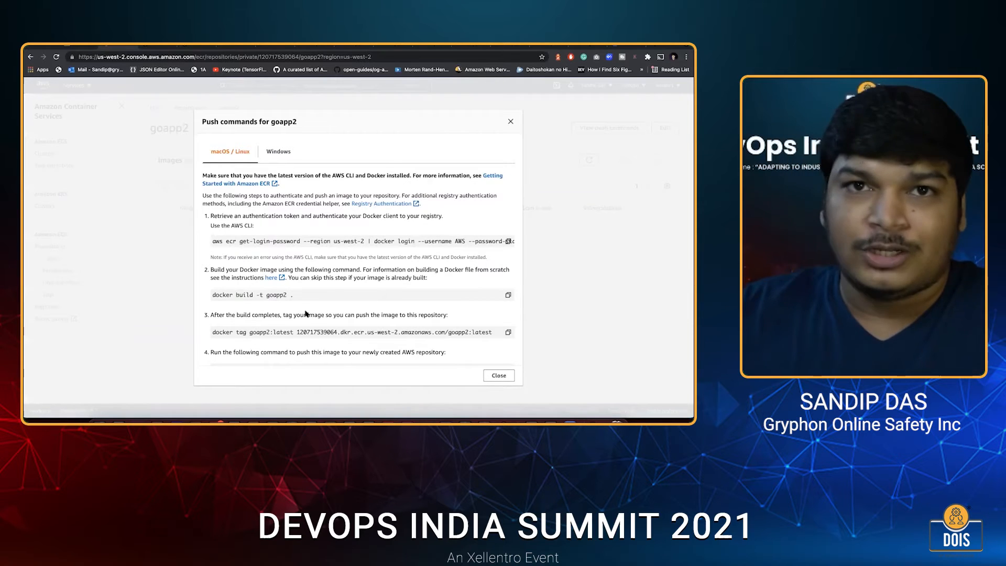
pyautogui.scroll(-1, 297, 300)
pyautogui.scroll(-1, 247, 214)
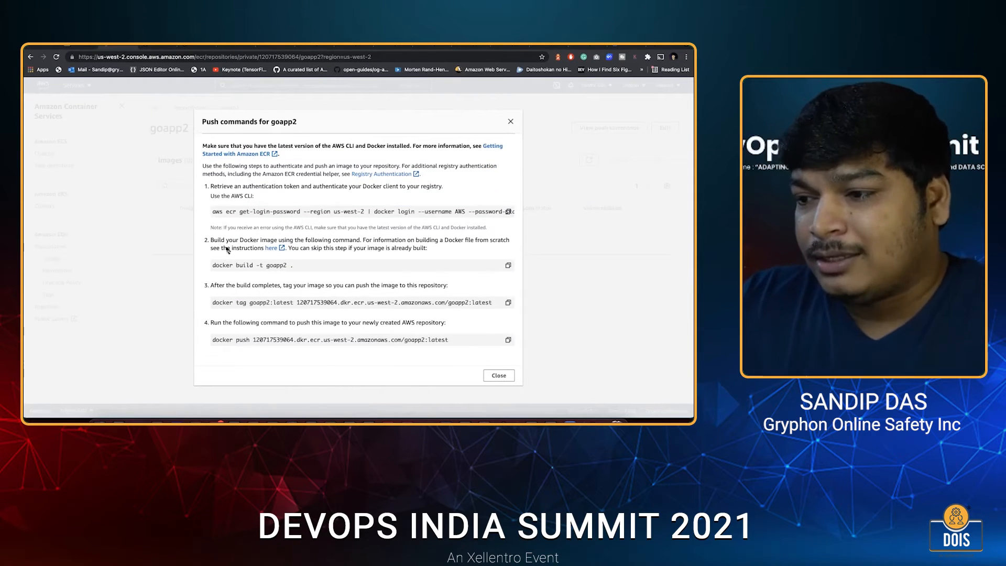
pyautogui.scroll(1, 265, 239)
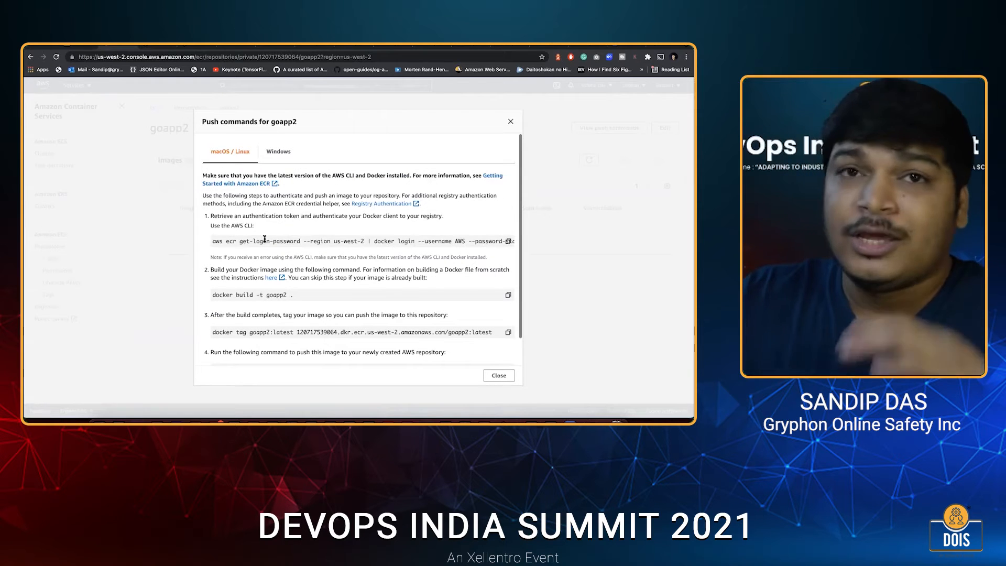
pyautogui.tripleClick(217, 241)
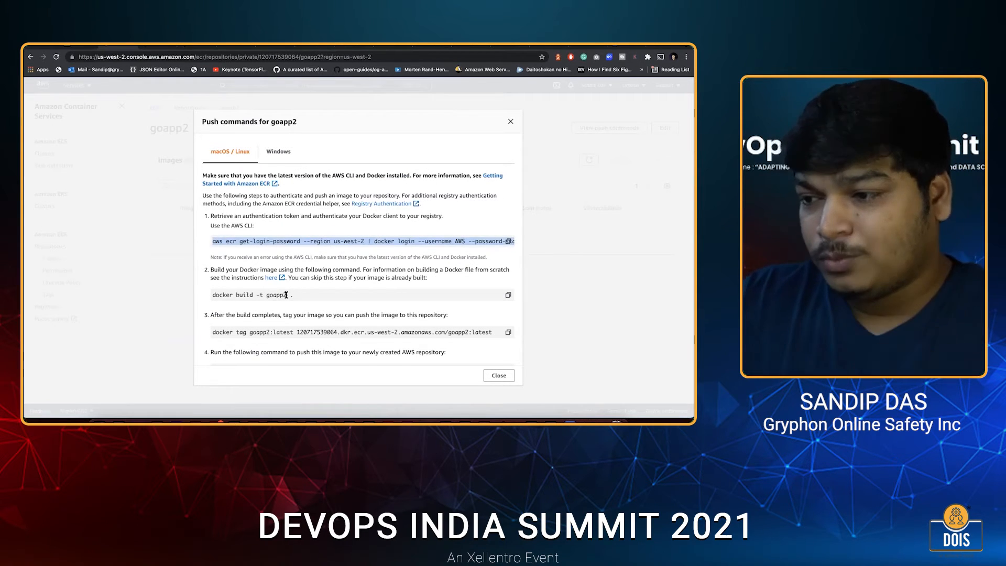
pyautogui.click(286, 295)
pyautogui.doubleClick(289, 294)
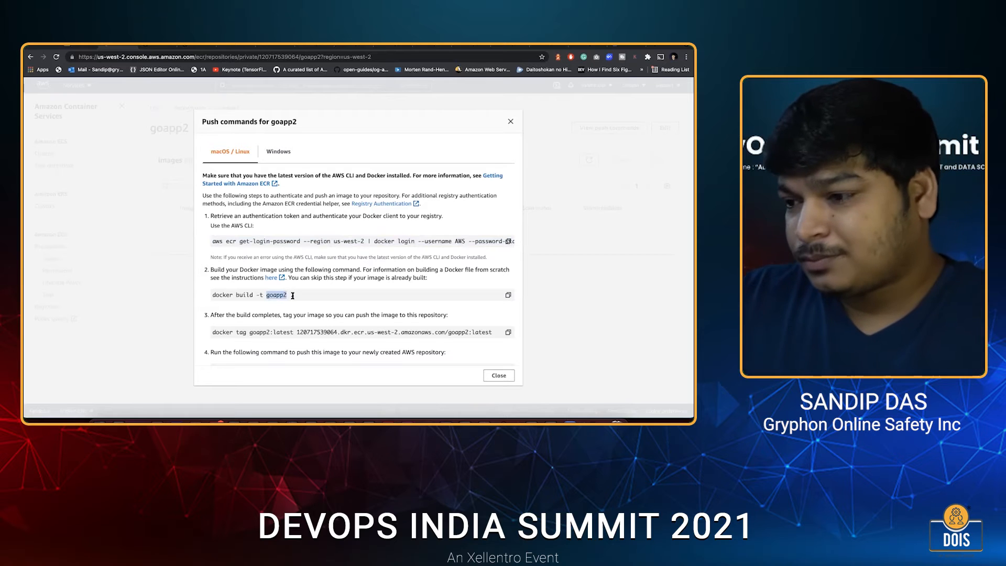
pyautogui.click(291, 295)
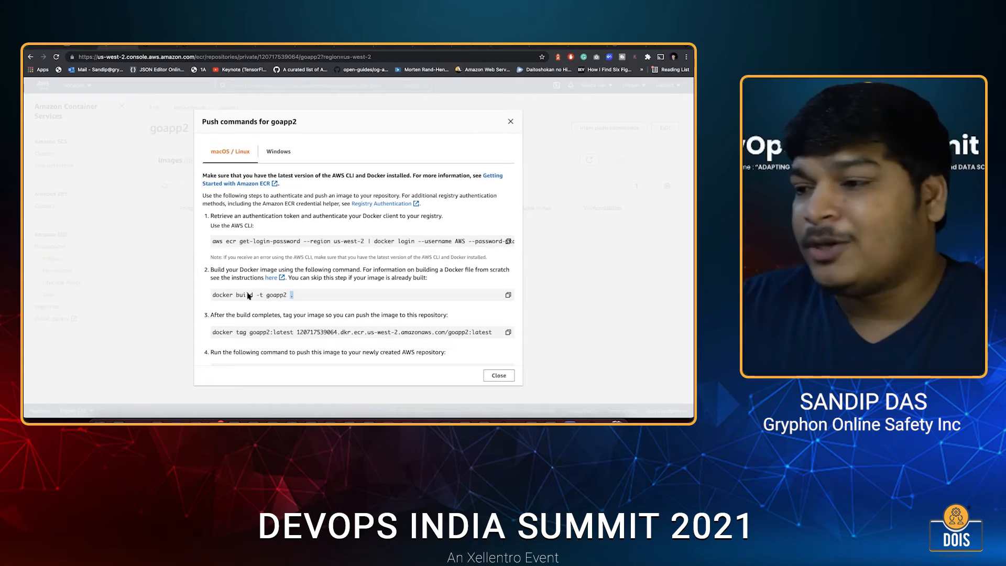
# Review the docker tag and docker push commands for goapp2, highlighting the target repository URI and the full push command.
pyautogui.scroll(-1, 249, 296)
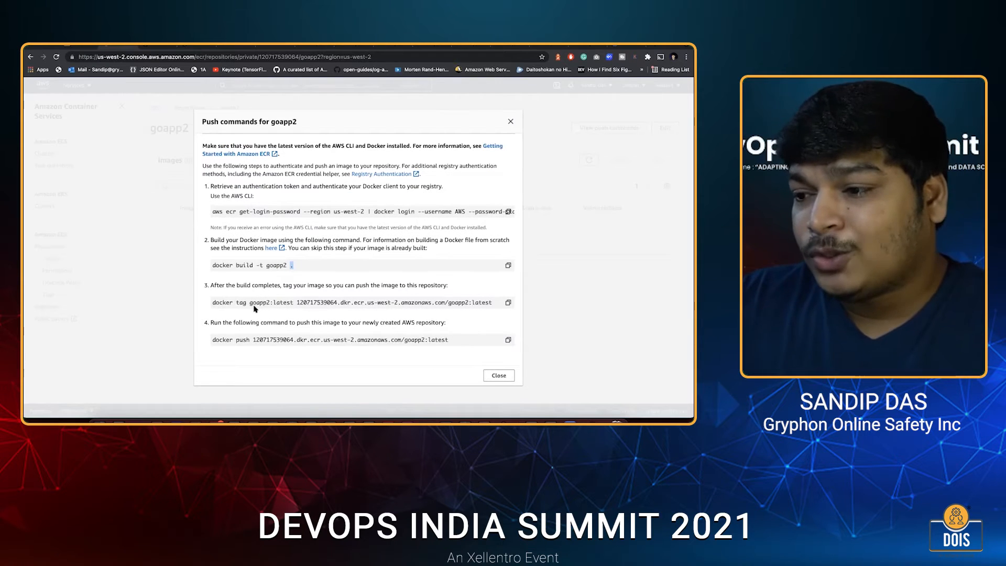
pyautogui.doubleClick(292, 302)
pyautogui.moveTo(298, 303); pyautogui.dragTo(490, 302)
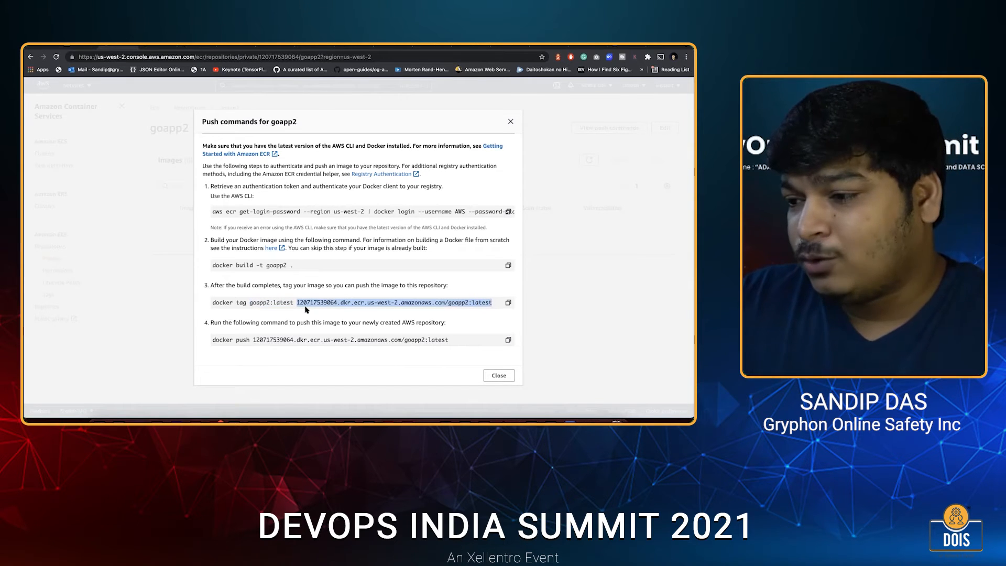
pyautogui.moveTo(212, 339); pyautogui.dragTo(449, 340)
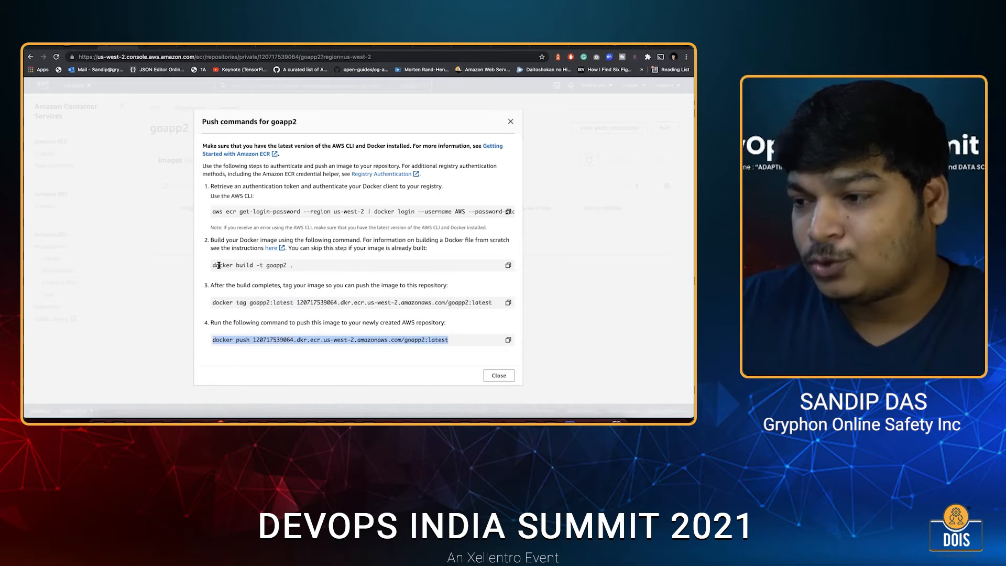
# Switch to Visual Studio Code and, from the goapp folder in the terminal, log Docker in to the us-west-2 ECR registry.
pyautogui.click(412, 199)
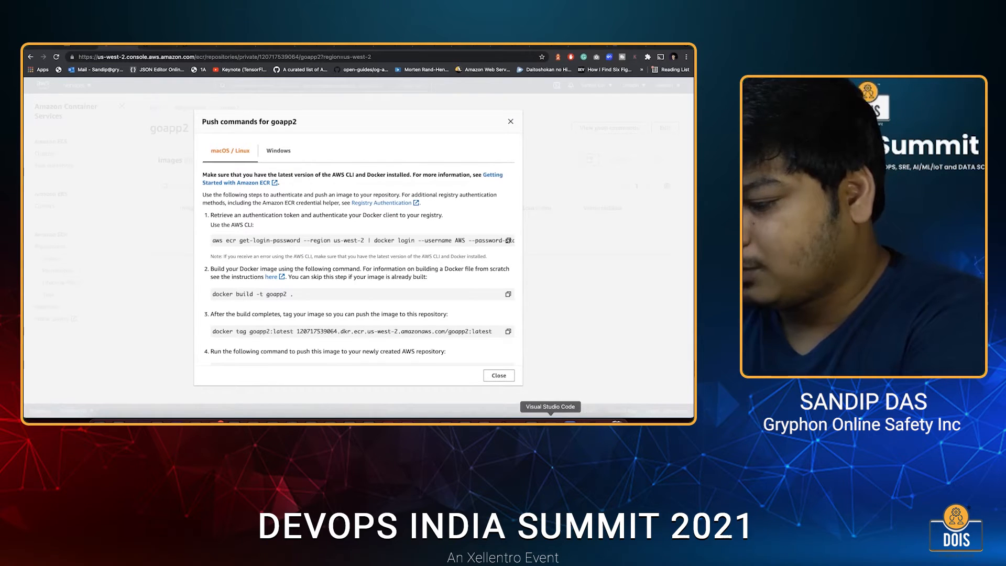
pyautogui.click(550, 421)
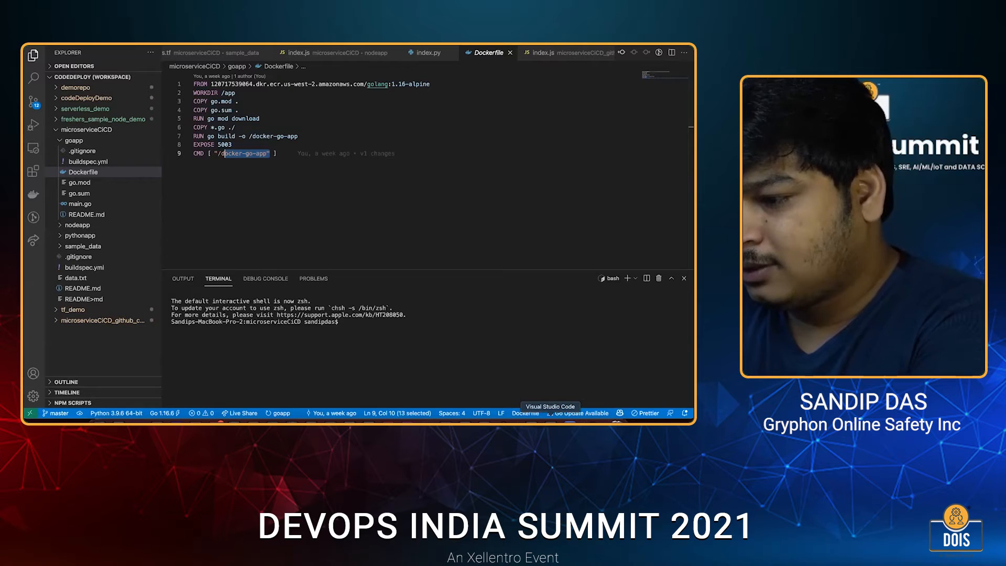
pyautogui.click(343, 322)
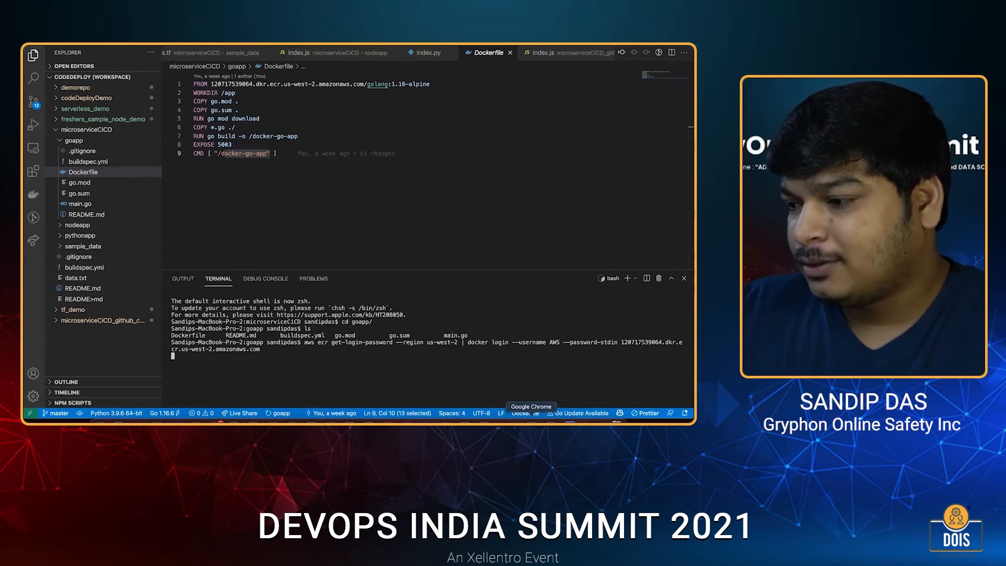
# Try to build the image with "docker build -t goapp2 .", list the goapp folder's files, and clear the terminal.
pyautogui.press('super+Tab')
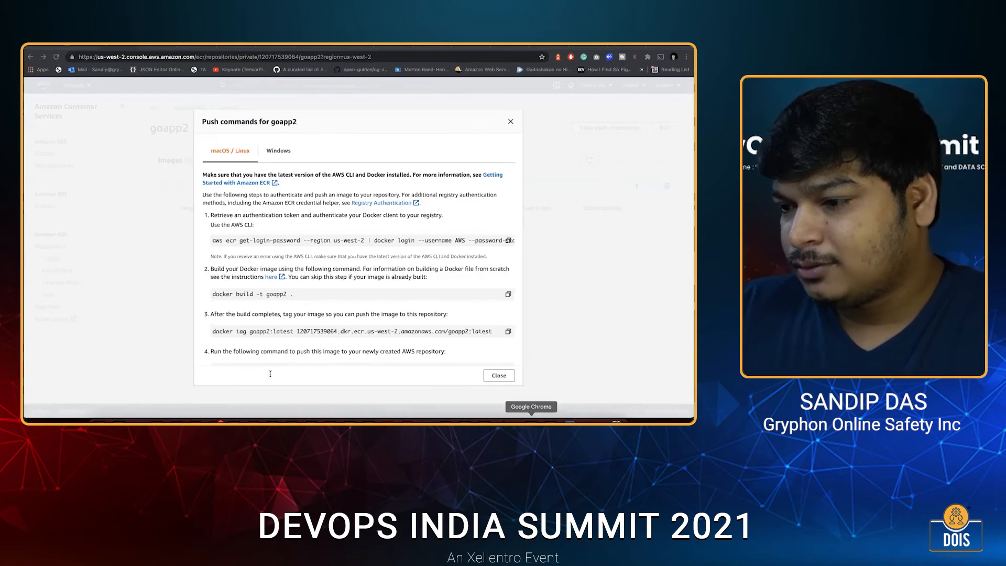
pyautogui.press('super+Tab')
pyautogui.write('docker build -t goapp2 .')
pyautogui.press('Return')
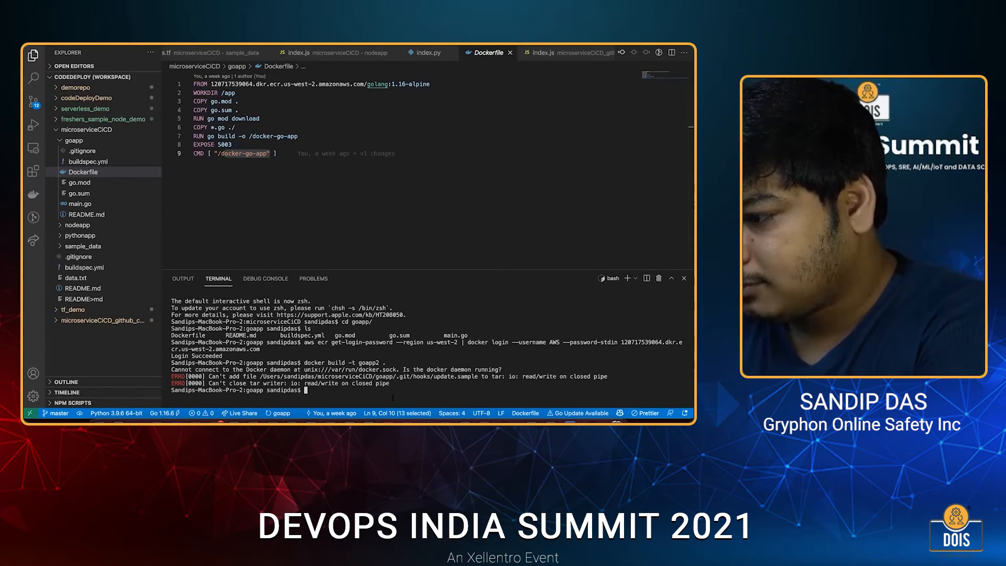
pyautogui.write('ls')
pyautogui.press('Return')
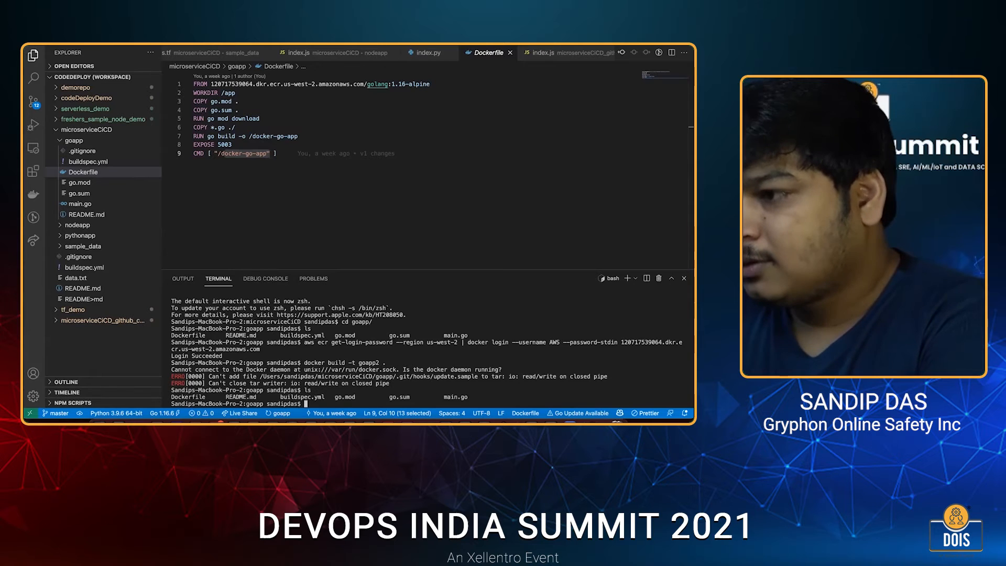
pyautogui.press('super+k')
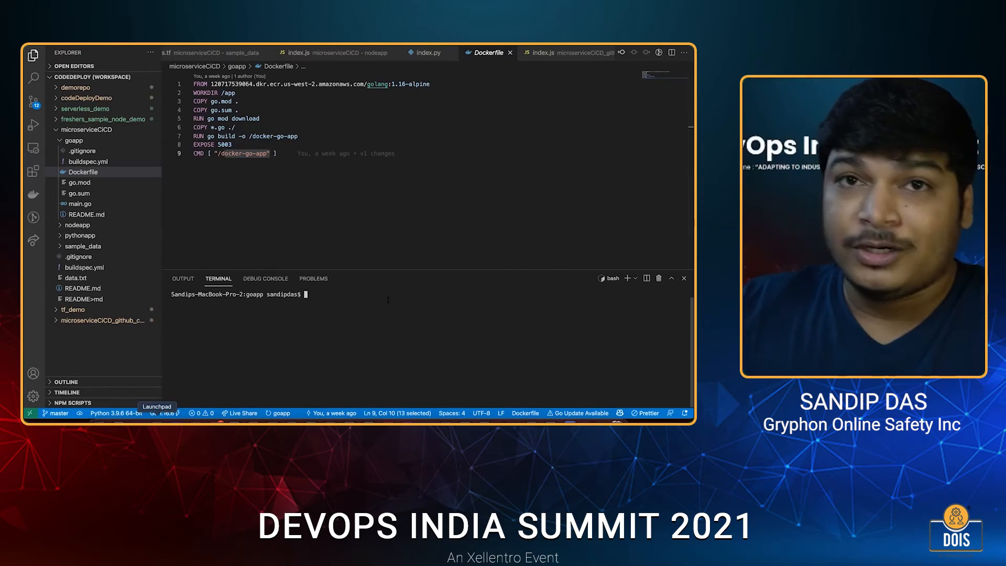
# Launch Docker Desktop to start the Docker Engine, and return to the Visual Studio Code terminal.
pyautogui.press('F4')
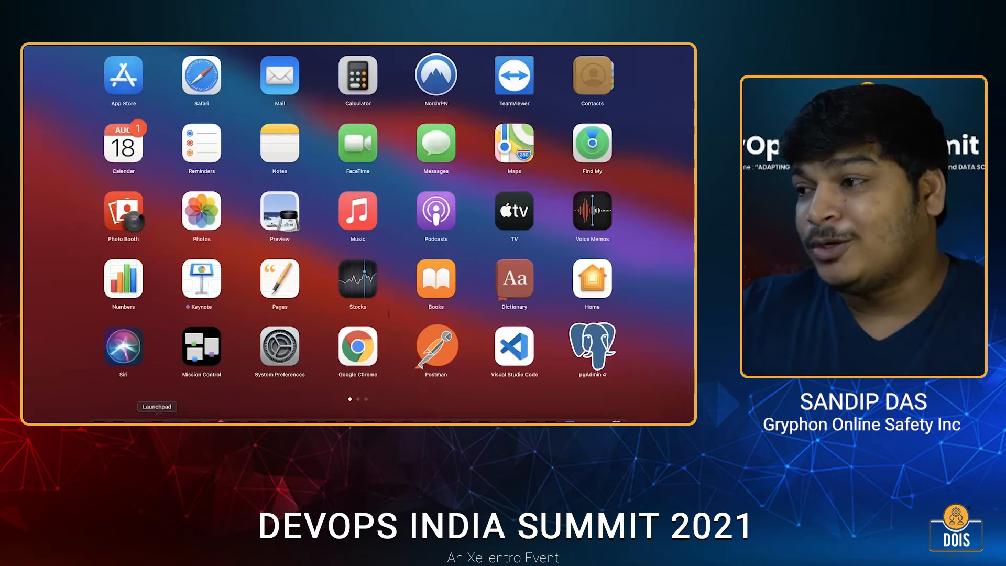
pyautogui.click(389, 314)
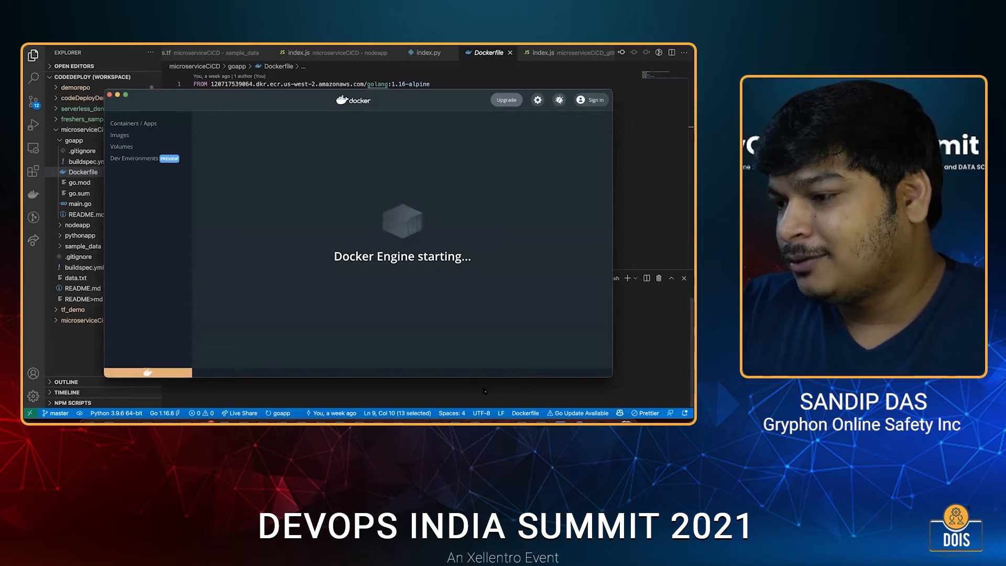
pyautogui.click(508, 391)
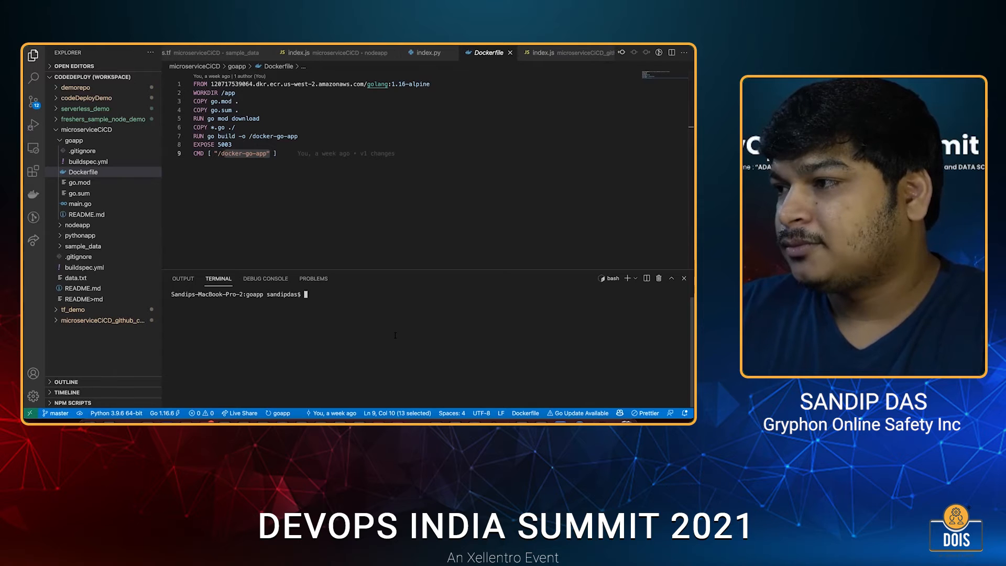
# Build the image with "docker build -t goapp2 ." and tag goapp2:latest for the goapp2 ECR repository using the provided docker tag command.
pyautogui.write('docker build -t goapp2 .')
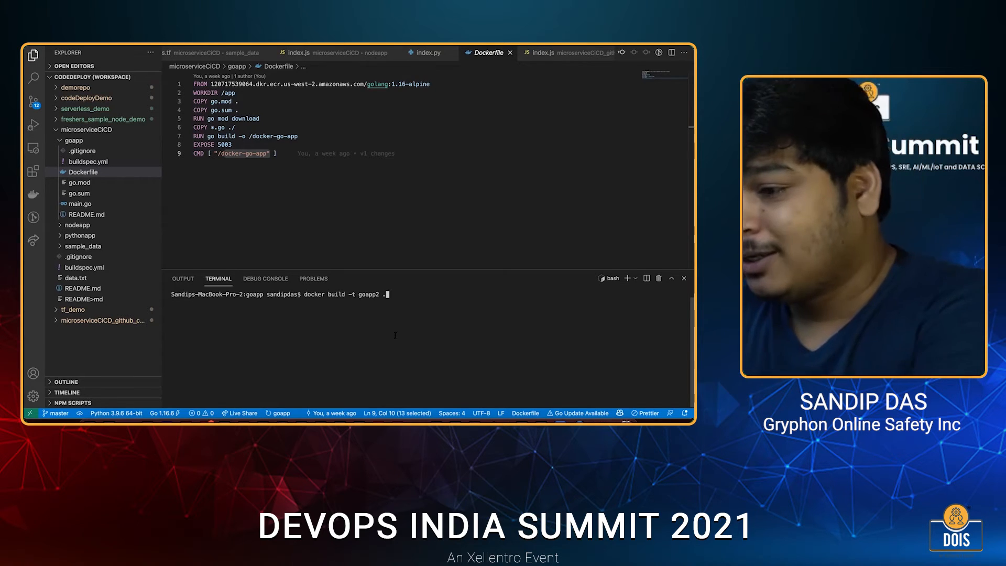
pyautogui.press('Return')
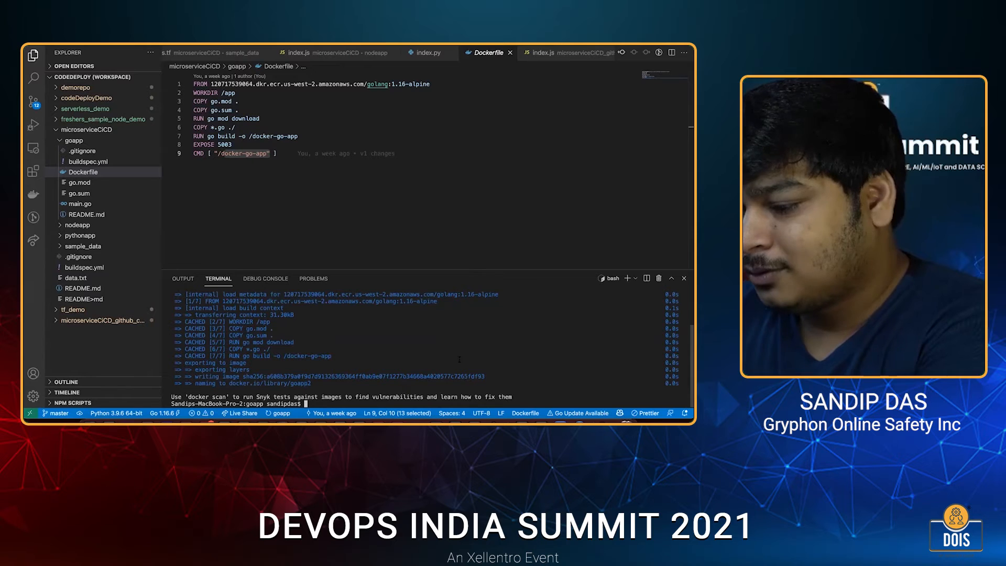
pyautogui.press('super+Tab')
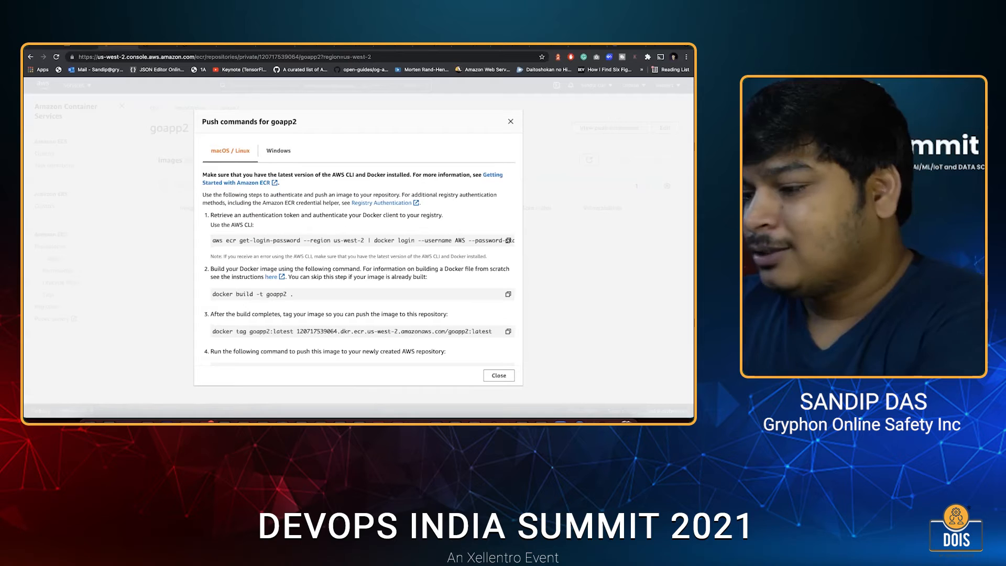
pyautogui.press('super+Tab')
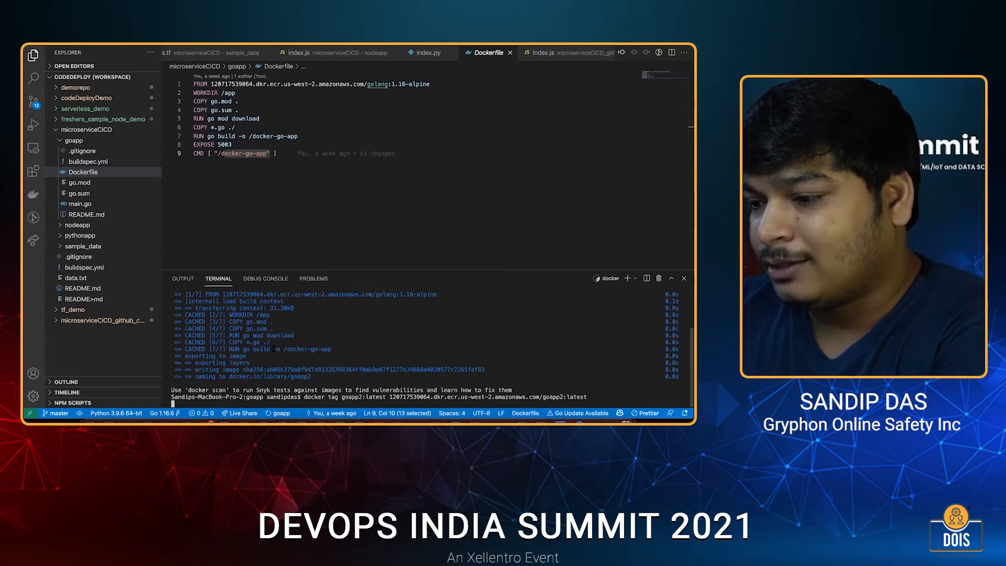
# Copy the docker push command from the goapp2 push commands in Chrome and run it in the Visual Studio Code terminal for goapp2:latest.
pyautogui.press('super+Tab')
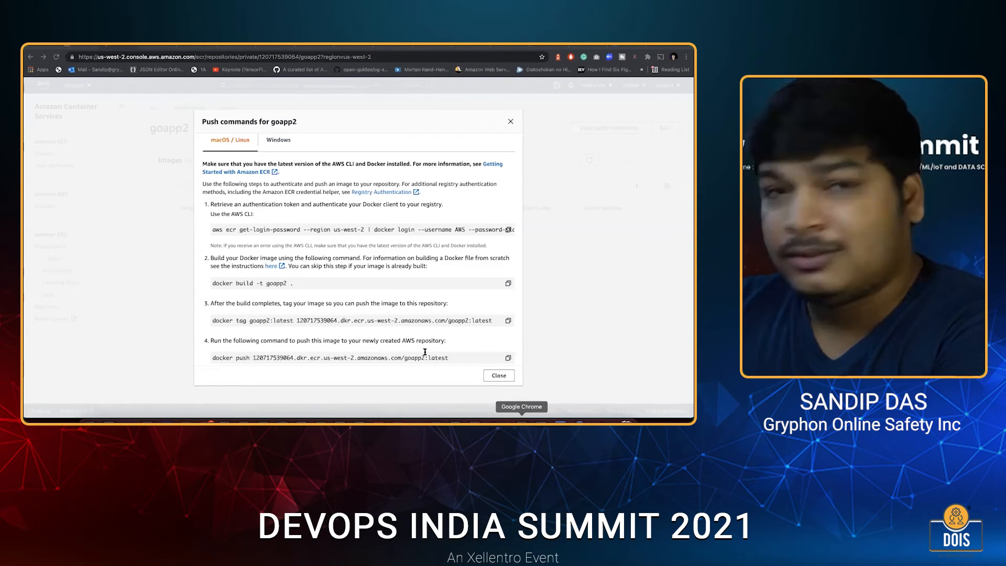
pyautogui.scroll(-1, 446, 345)
pyautogui.moveTo(323, 351); pyautogui.dragTo(354, 350)
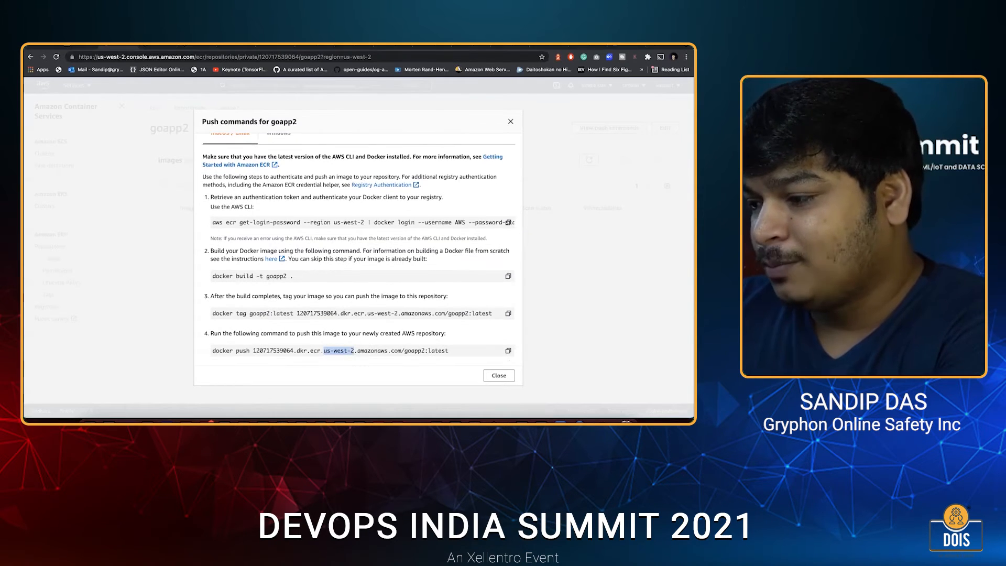
pyautogui.click(379, 384)
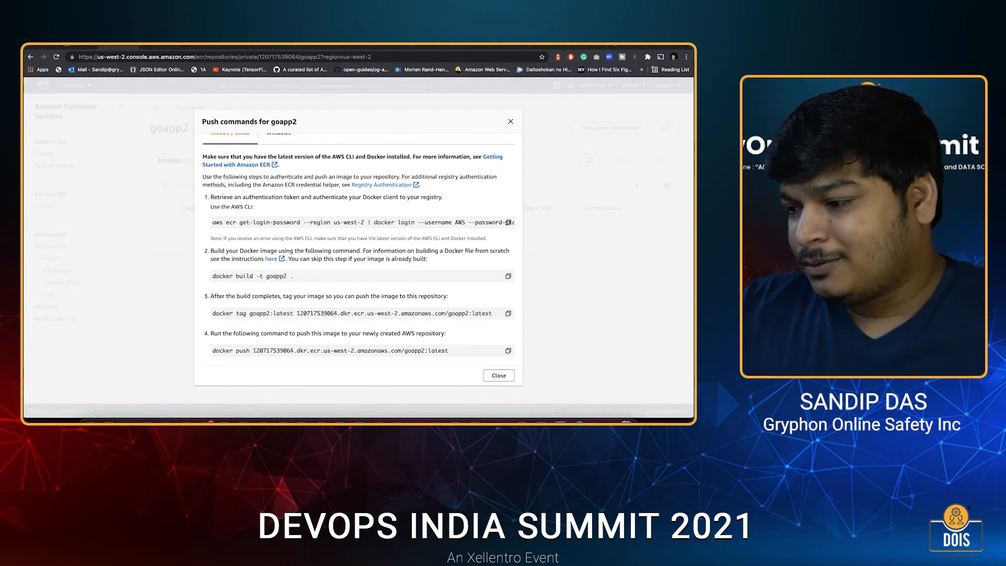
pyautogui.click(541, 421)
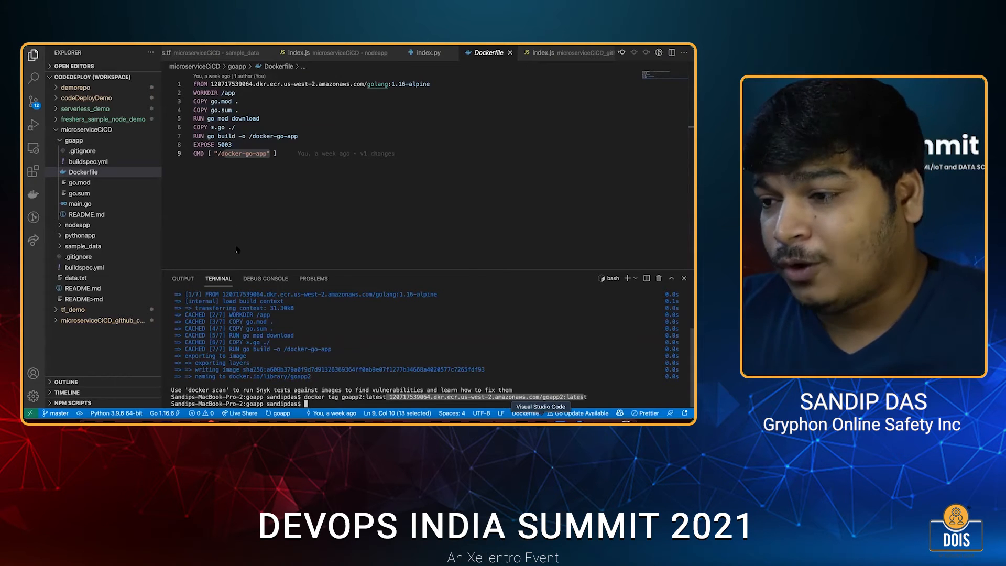
pyautogui.write('docker push 120717539064.dkr.ecr.us-west-2.amazonaws.com/goapp2:latest')
pyautogui.press('Return')
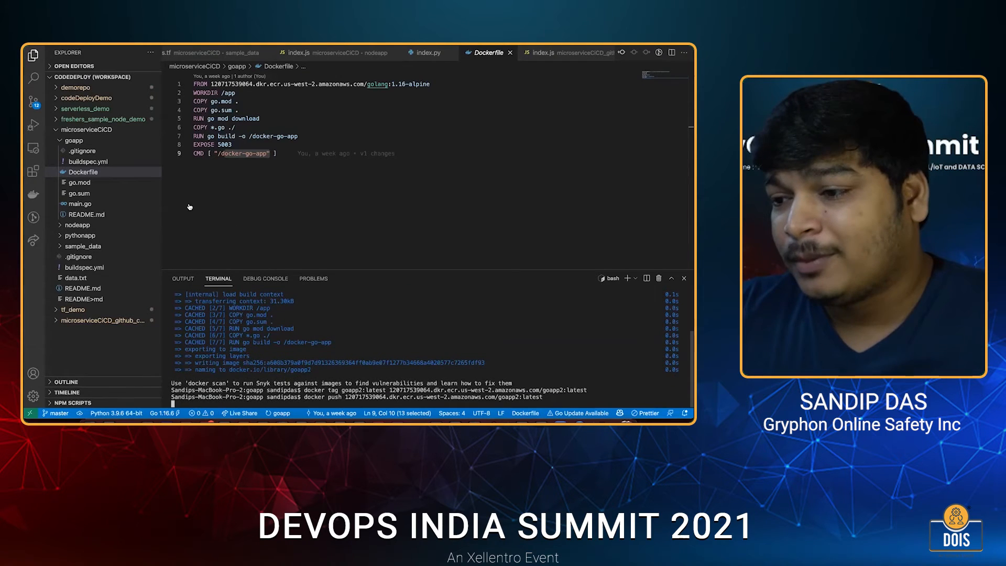
# Switch to Chrome, return to the ECR private repositories list, and look at the images in the nodeapp and pythonapp repositories.
pyautogui.press('super+Tab')
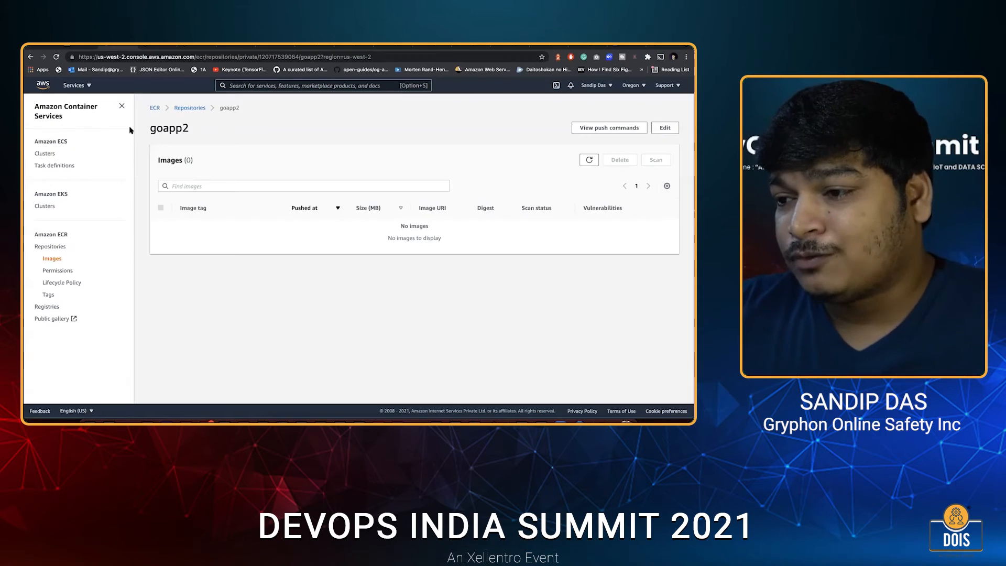
pyautogui.click(30, 58)
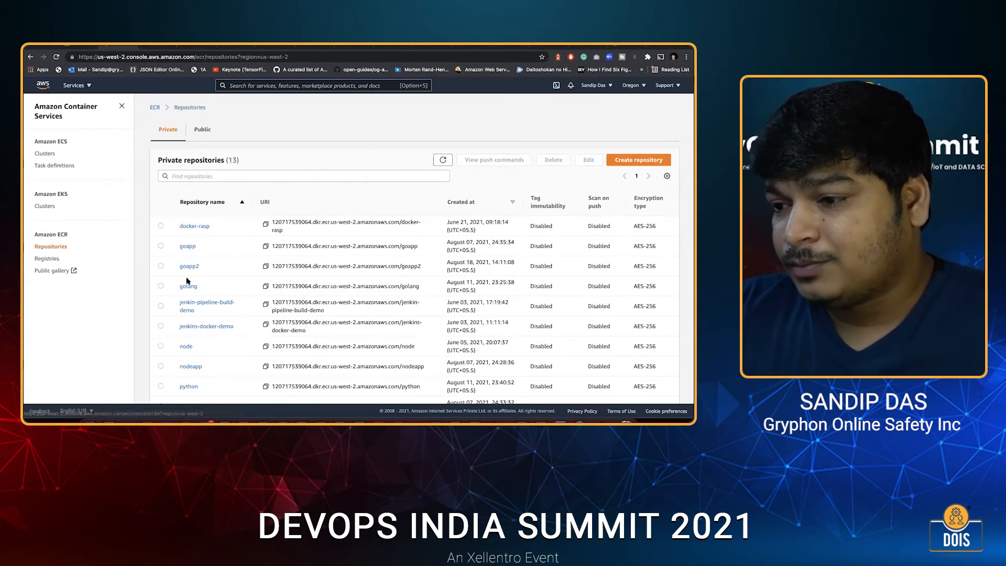
pyautogui.scroll(-3, 193, 287)
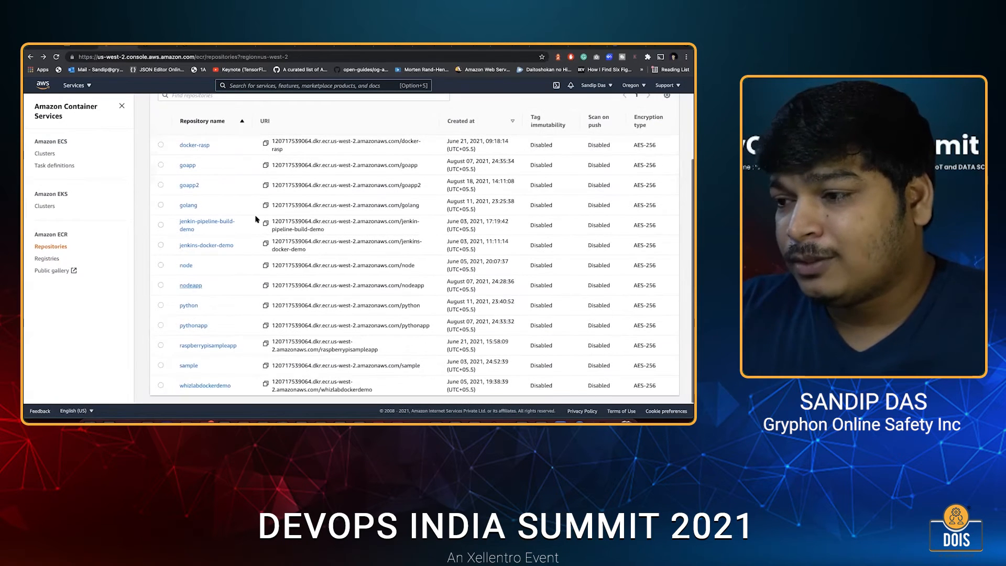
pyautogui.click(191, 285)
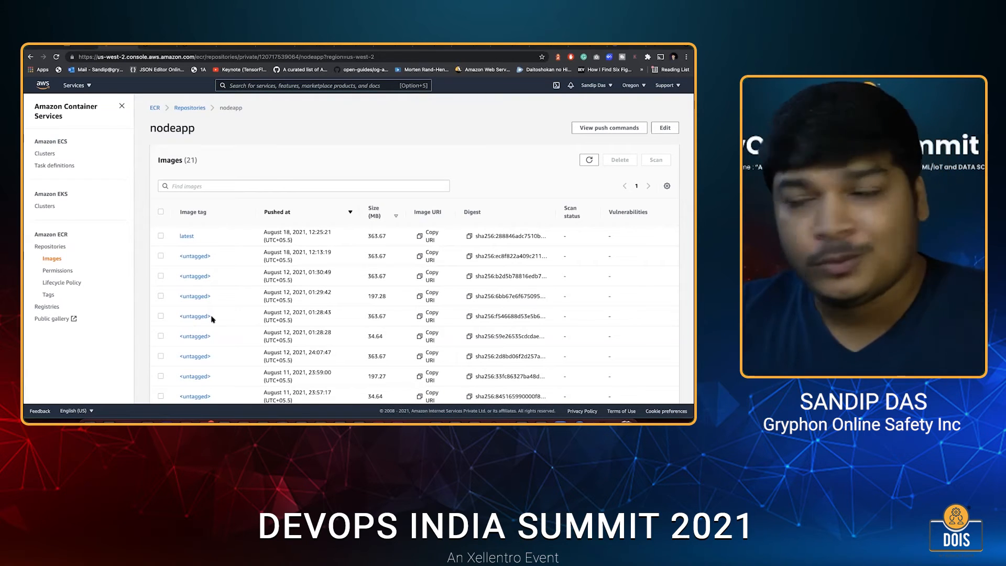
pyautogui.press('super+Left')
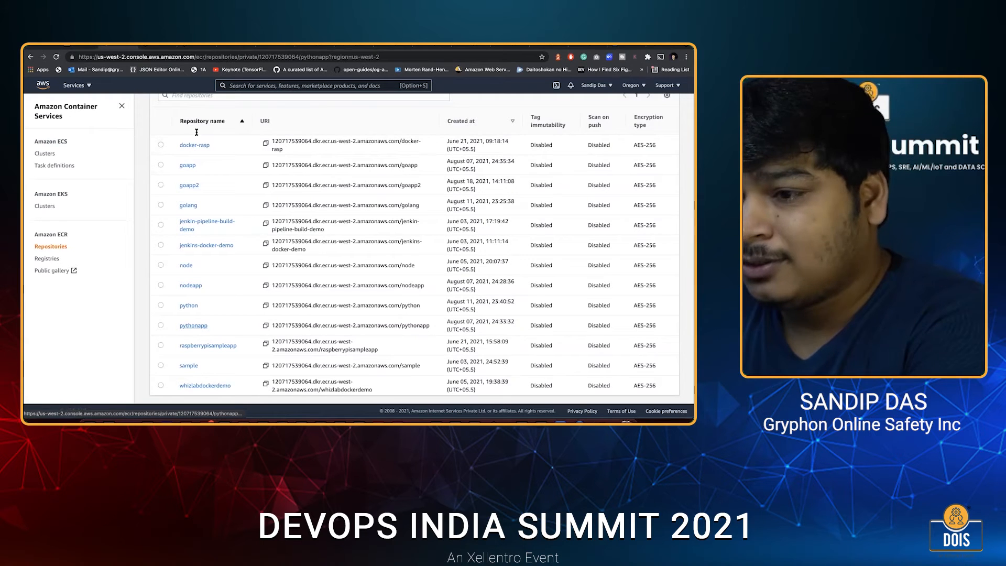
# Search the AWS console for "ec2" and open the list of ECS task definitions.
pyautogui.hotkey('alt', 's')
pyautogui.write('ec')
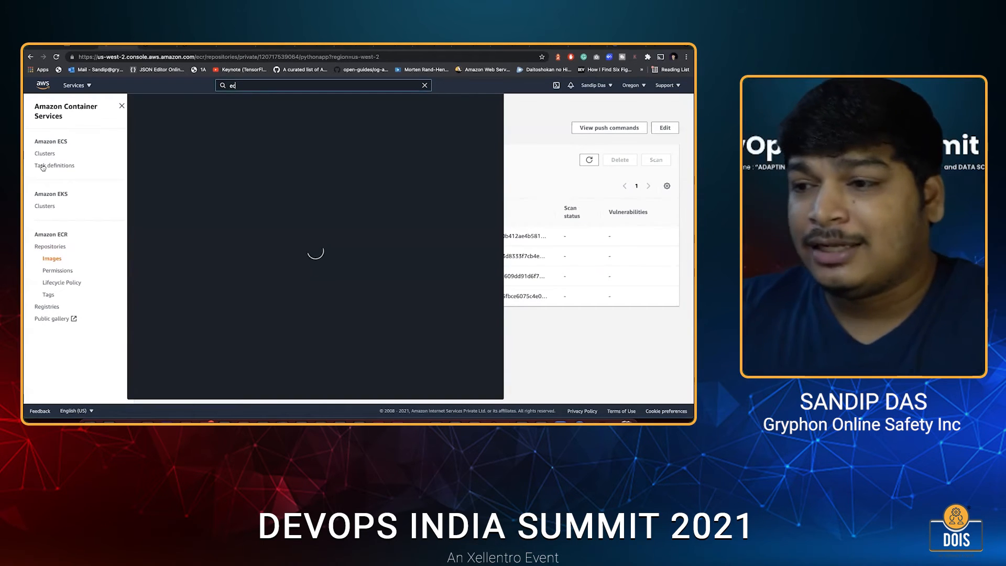
pyautogui.write('2')
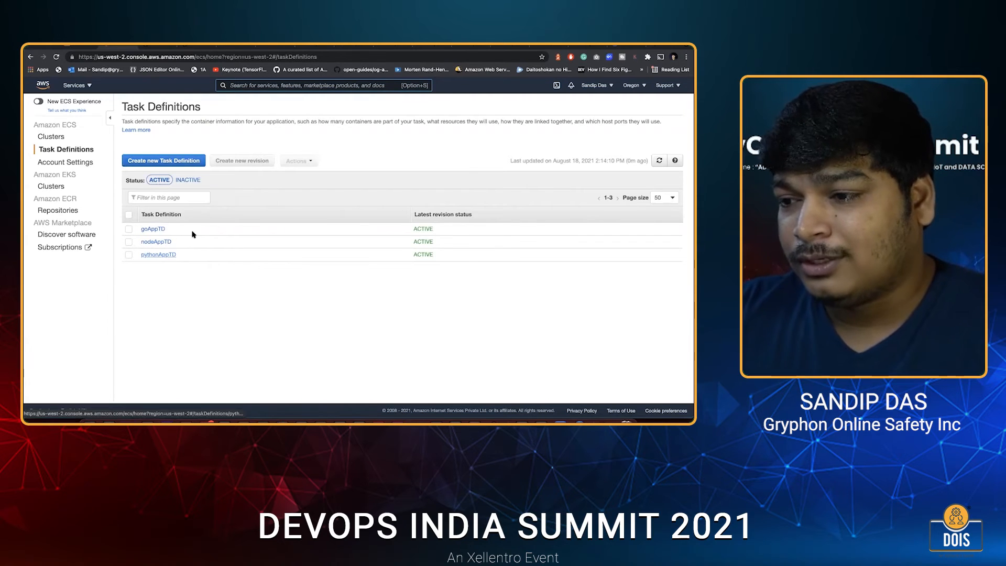
# Open revision 11 of the nodeAppTD task definition and examine its JSON, including the container definitions, port mappings and compatibility settings.
pyautogui.click(157, 240)
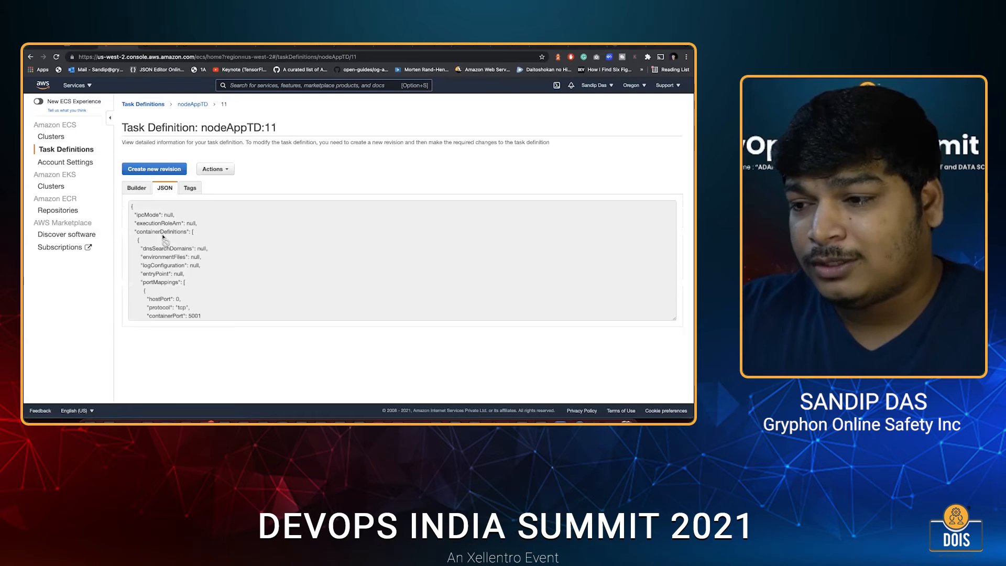
pyautogui.scroll(-2, 164, 238)
pyautogui.scroll(-8, 165, 241)
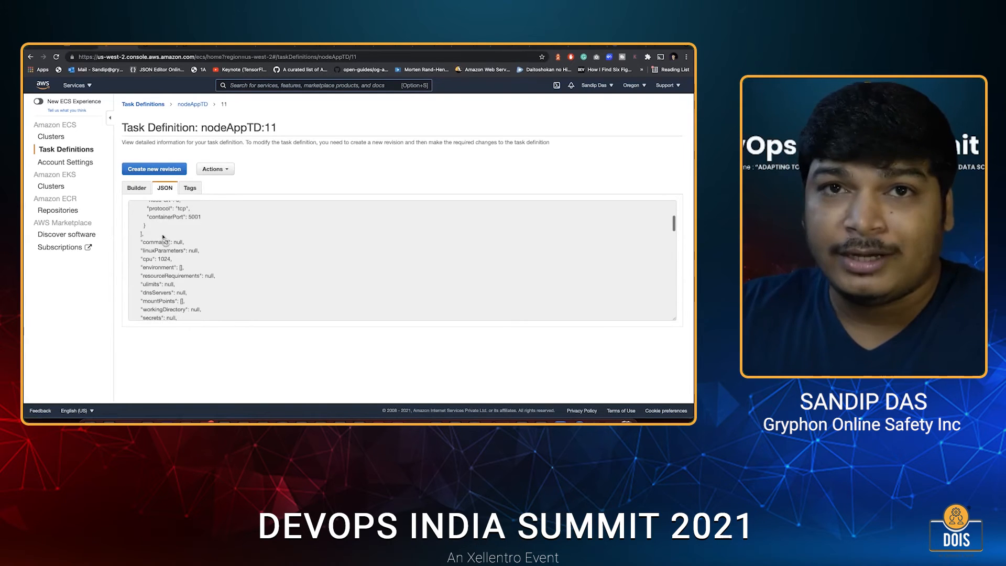
pyautogui.scroll(-10, 164, 273)
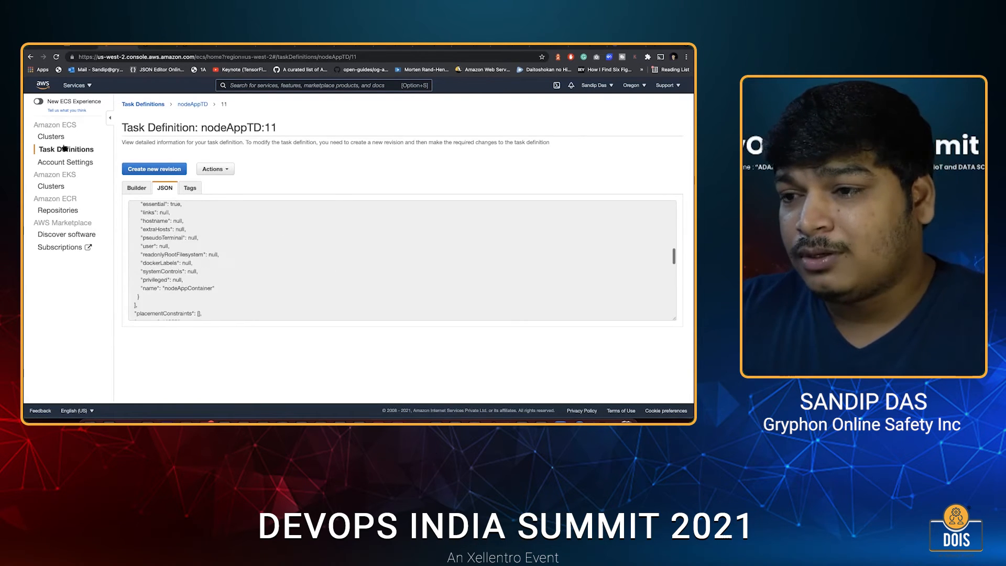
pyautogui.scroll(-5, 266, 173)
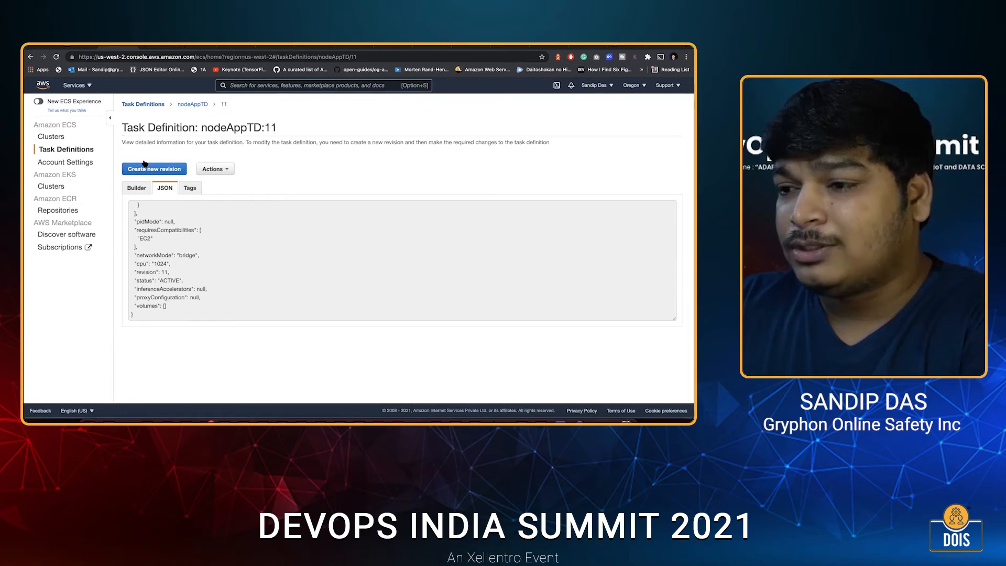
pyautogui.scroll(12, 142, 164)
# Return to the task definitions list and start a new task definition with EC2 launch type compatibility.
pyautogui.click(144, 104)
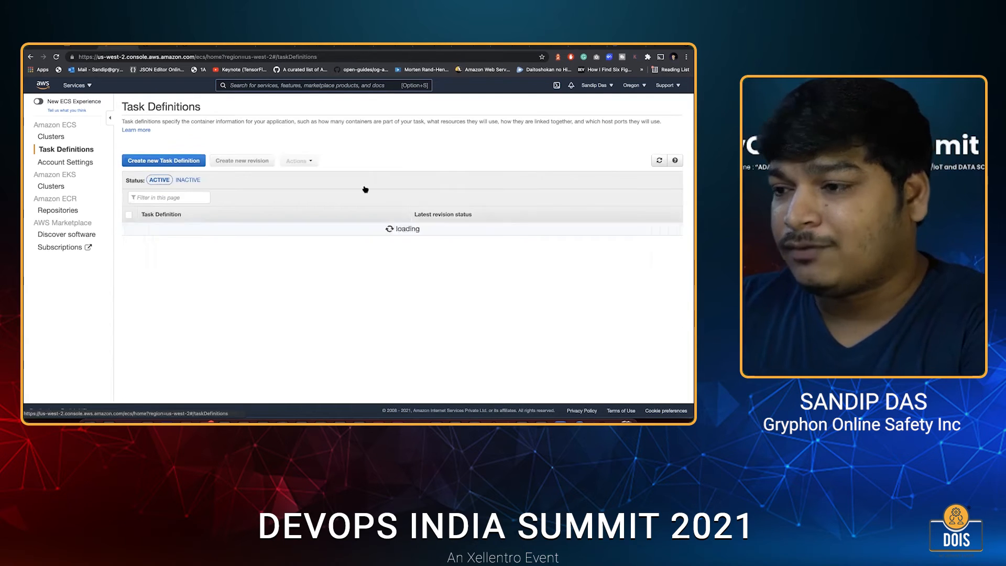
pyautogui.click(182, 162)
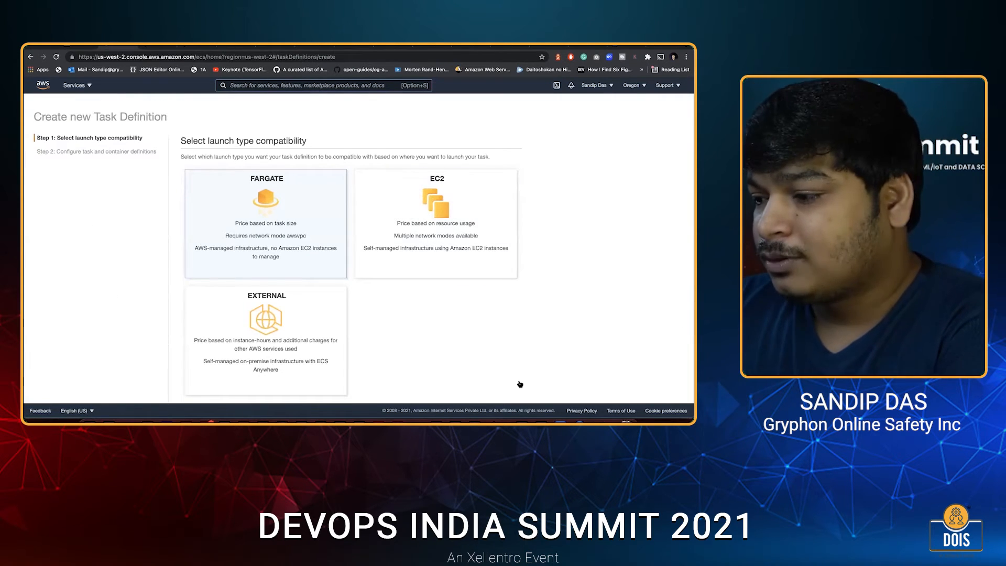
pyautogui.scroll(-2, 503, 389)
pyautogui.click(503, 388)
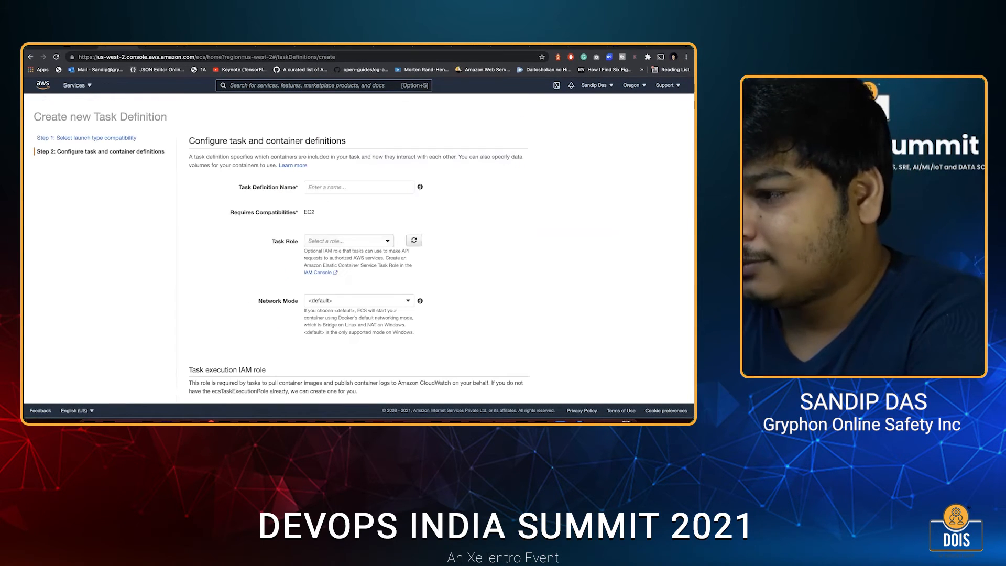
# Name the new task definition sampleTask.
pyautogui.click(359, 187)
pyautogui.write('sampkle')
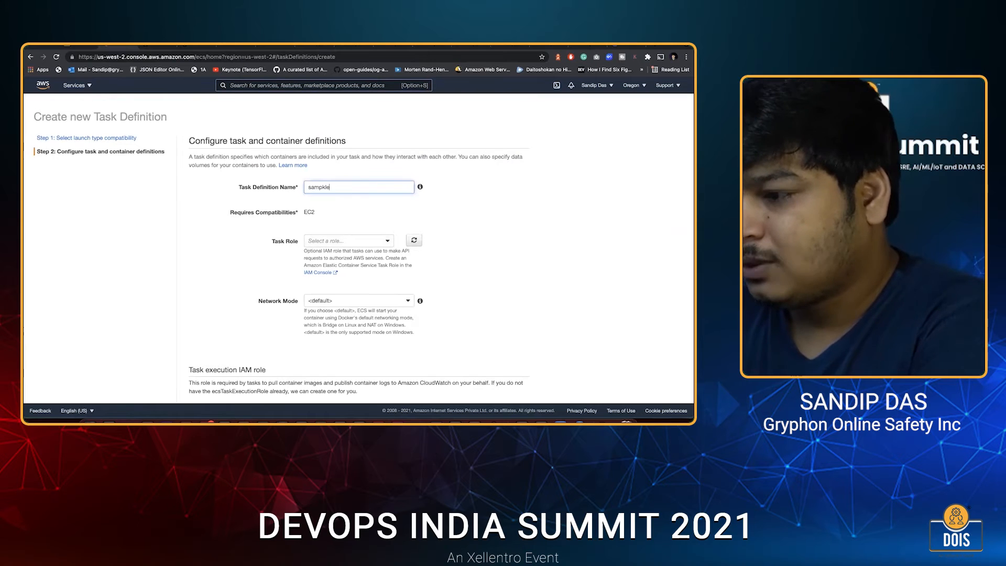
pyautogui.press('BackSpace')
pyautogui.press('BackSpace')
pyautogui.press('BackSpace')
pyautogui.write('leTask')
pyautogui.scroll(-1, 336, 212)
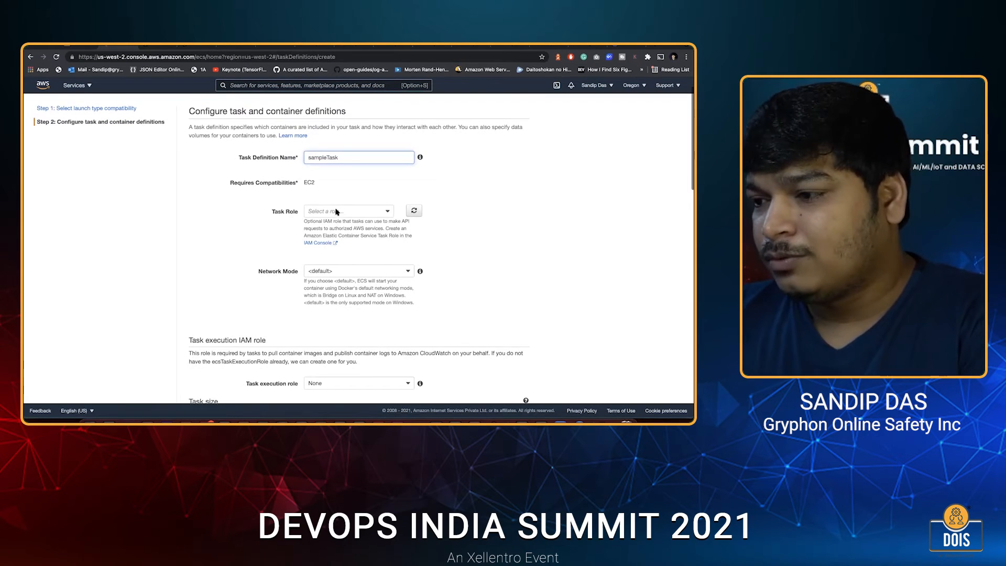
# Assign ecsTaskExecutionRole as the task role and set the network mode to Bridge.
pyautogui.click(336, 211)
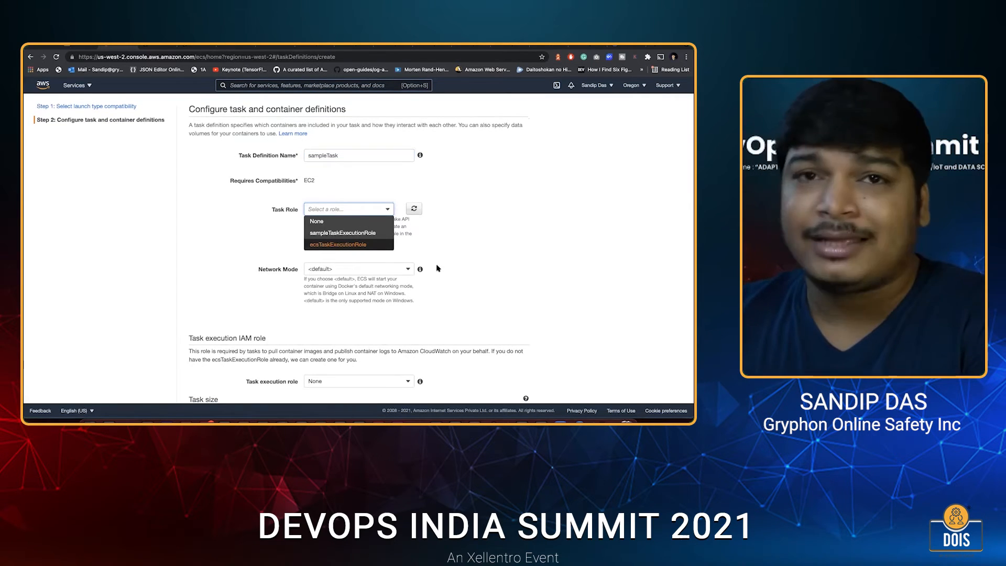
pyautogui.click(339, 244)
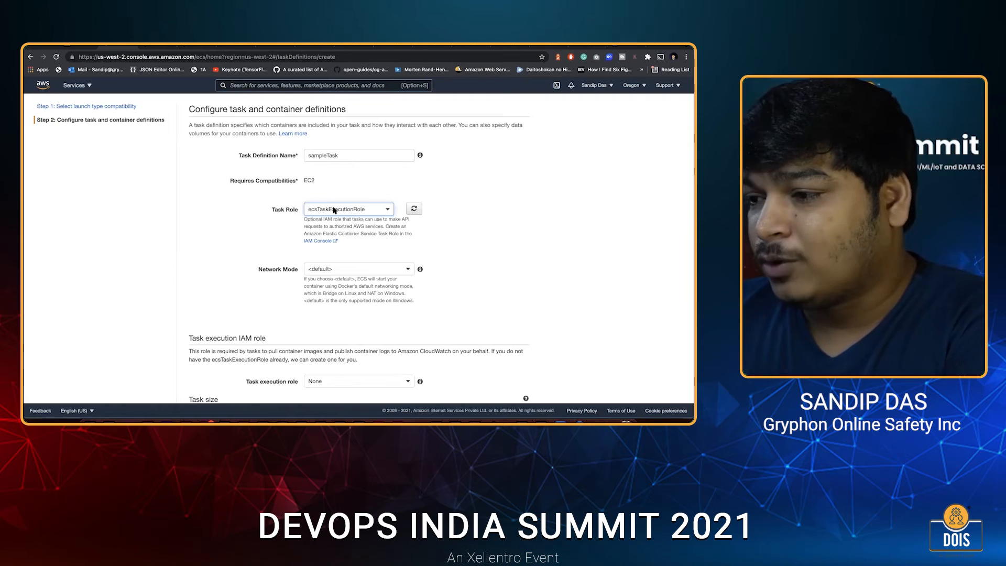
pyautogui.scroll(-2, 333, 210)
pyautogui.click(336, 208)
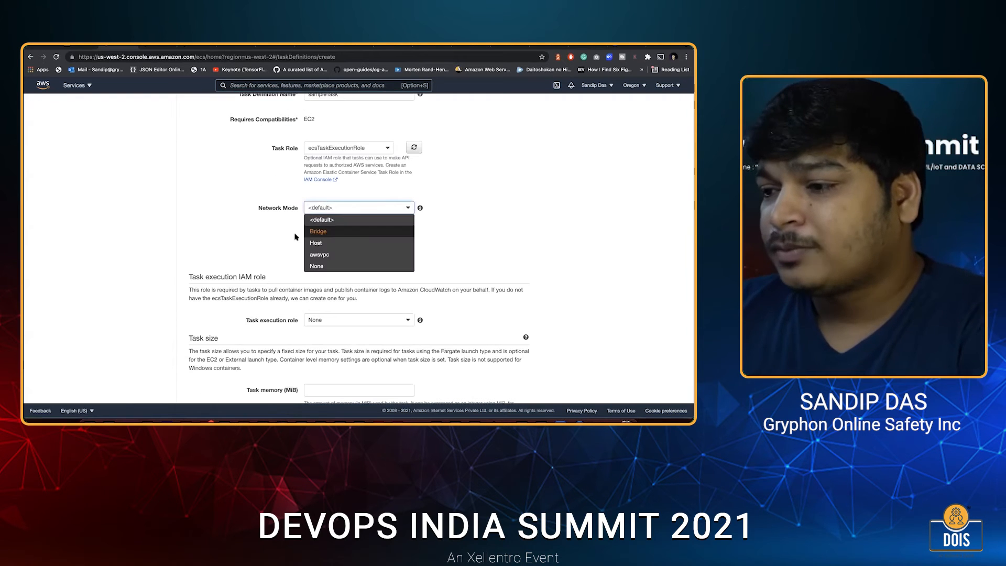
pyautogui.click(315, 230)
pyautogui.scroll(-2, 312, 239)
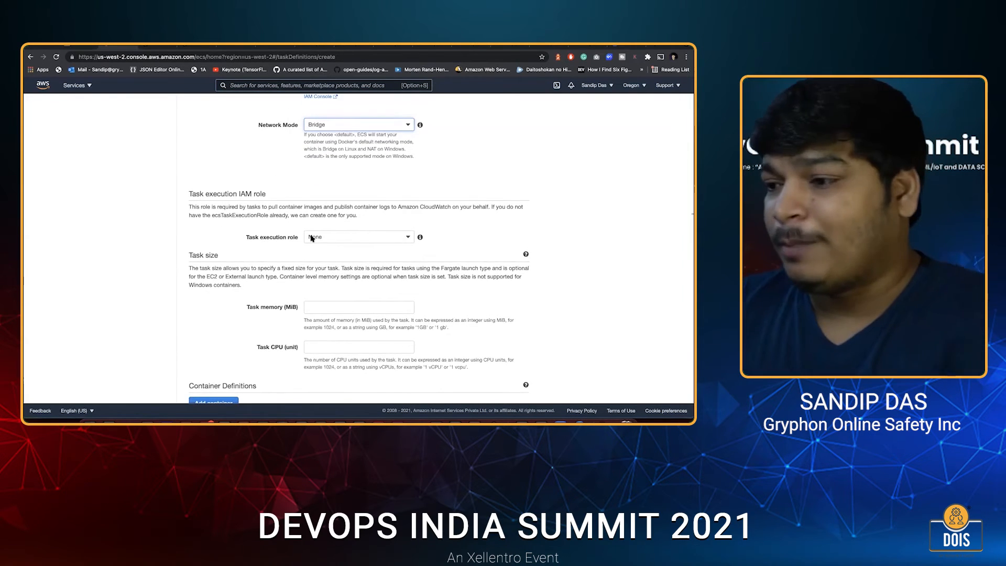
# Set the task size to 1000 MiB of memory and 1024 CPU units.
pyautogui.scroll(-2, 314, 239)
pyautogui.click(325, 238)
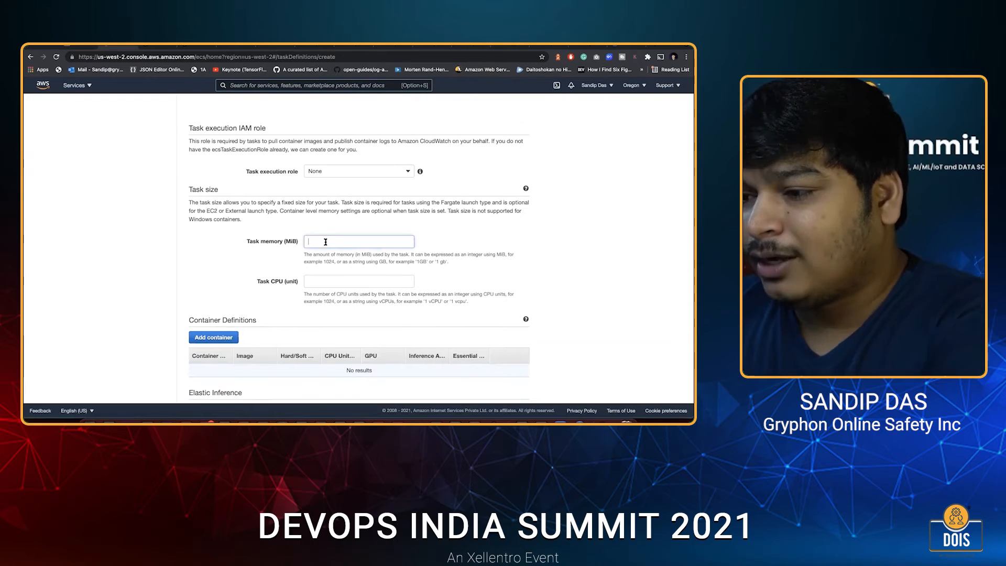
pyautogui.write('1000')
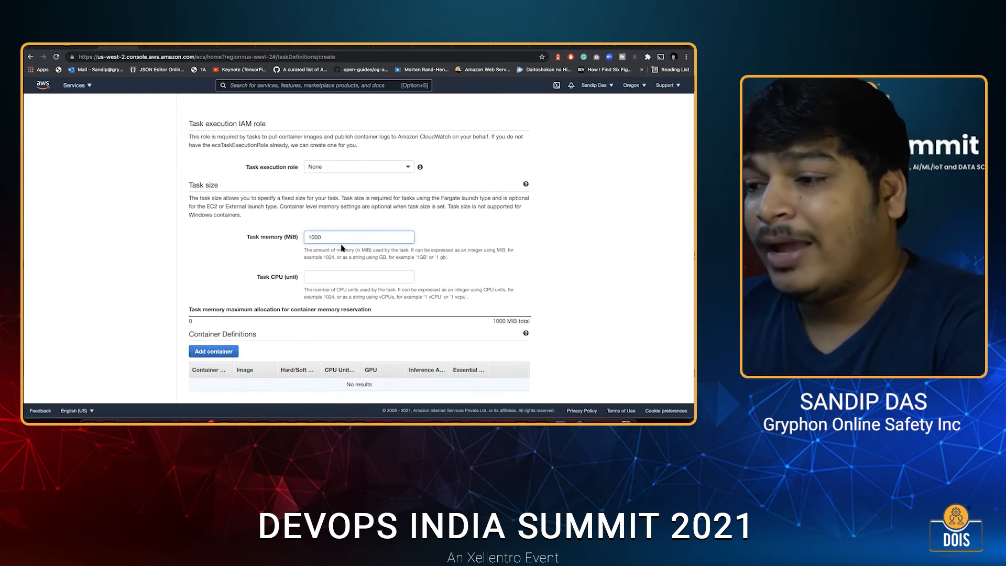
pyautogui.click(341, 278)
pyautogui.click(333, 237)
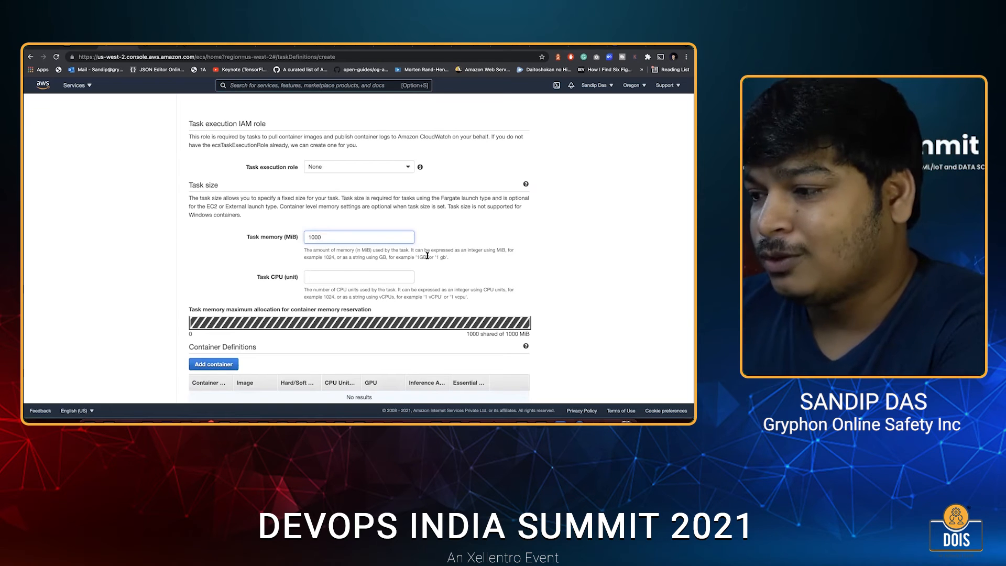
pyautogui.doubleClick(348, 279)
pyautogui.click(348, 278)
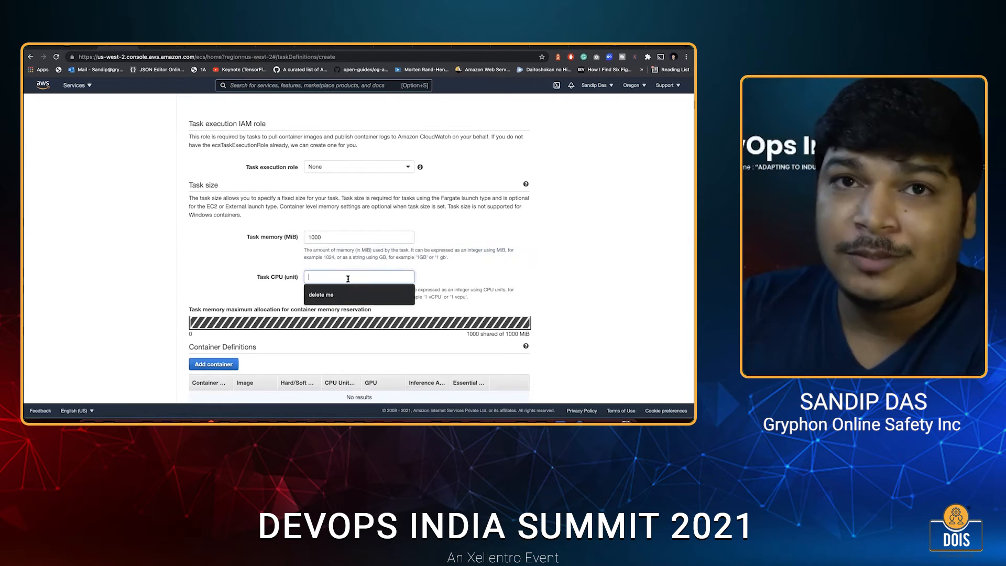
pyautogui.write('102')
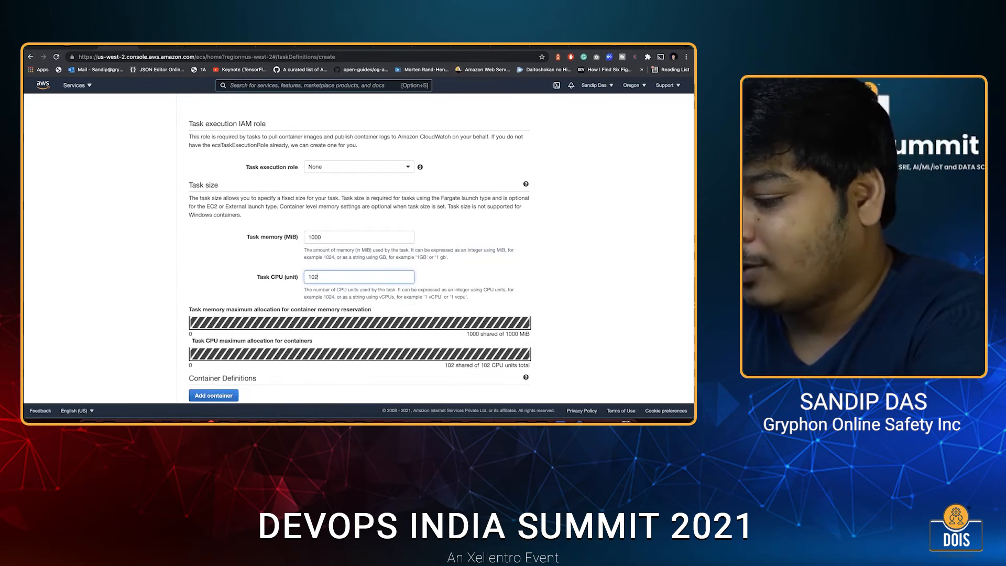
pyautogui.write('4')
pyautogui.click(461, 278)
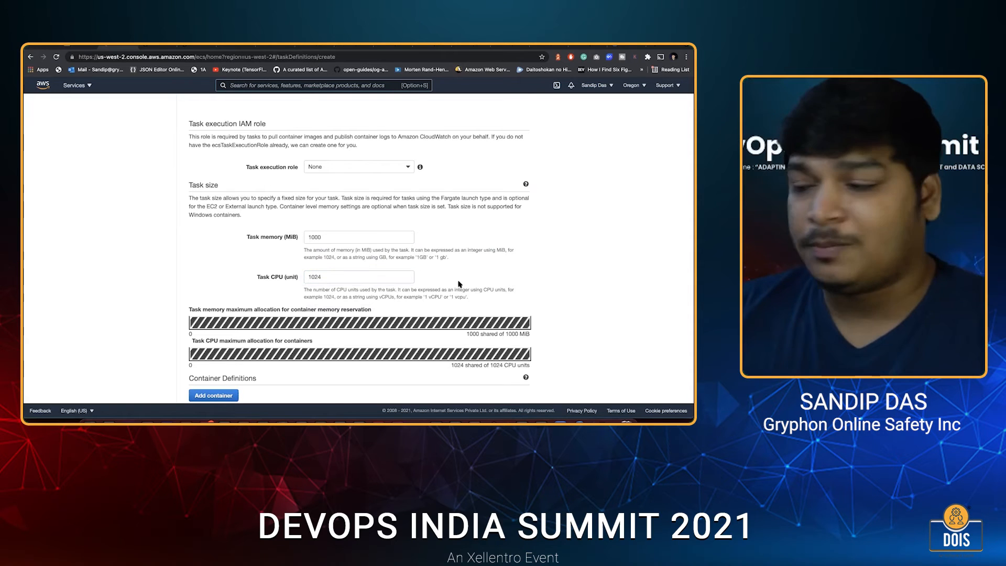
# Start adding a container to the task definition and enter a container name beginning with "sampleConta".
pyautogui.scroll(-3, 251, 314)
pyautogui.click(227, 311)
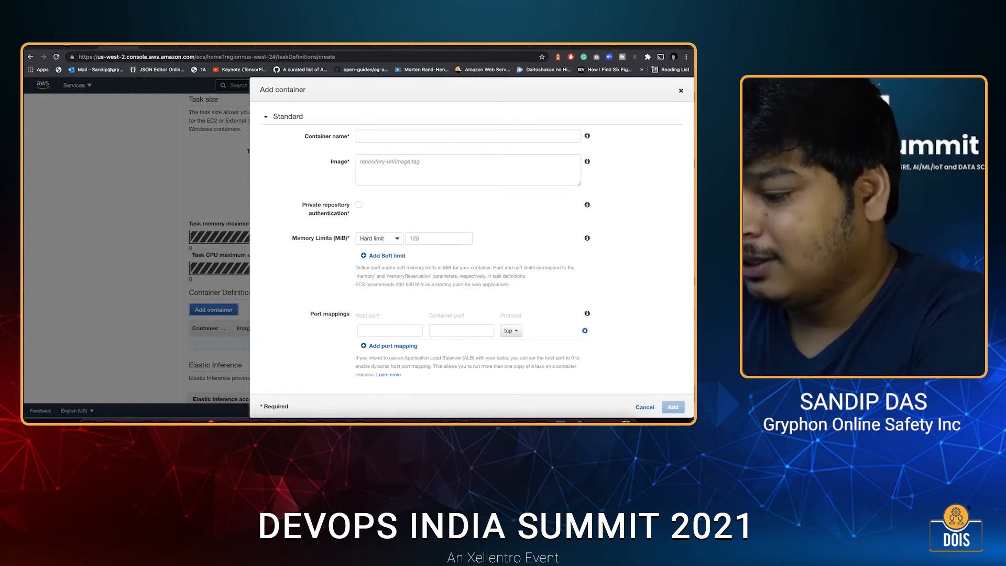
pyautogui.click(422, 136)
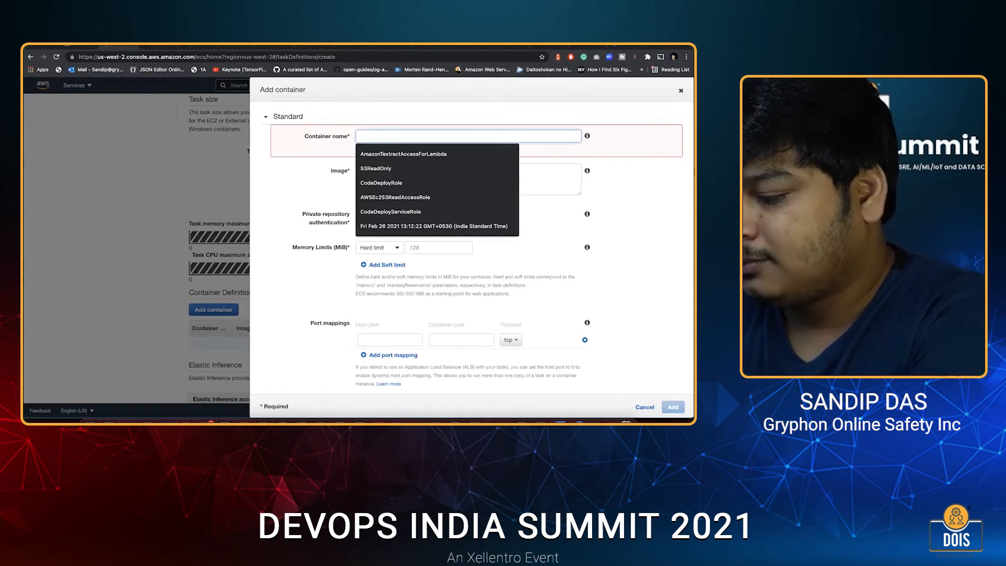
pyautogui.write('sampke')
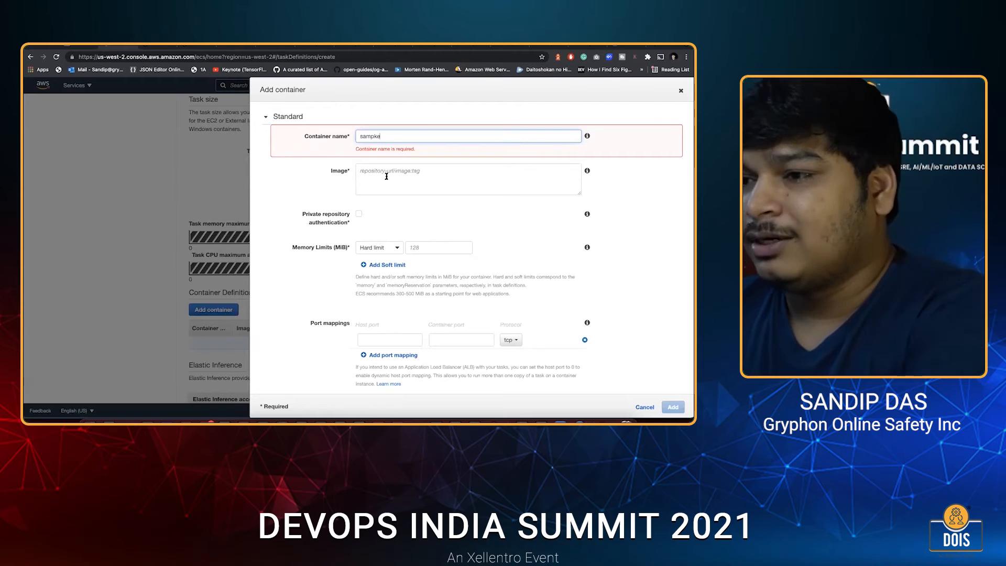
pyautogui.press('BackSpace')
pyautogui.press('BackSpace')
pyautogui.write('leCon')
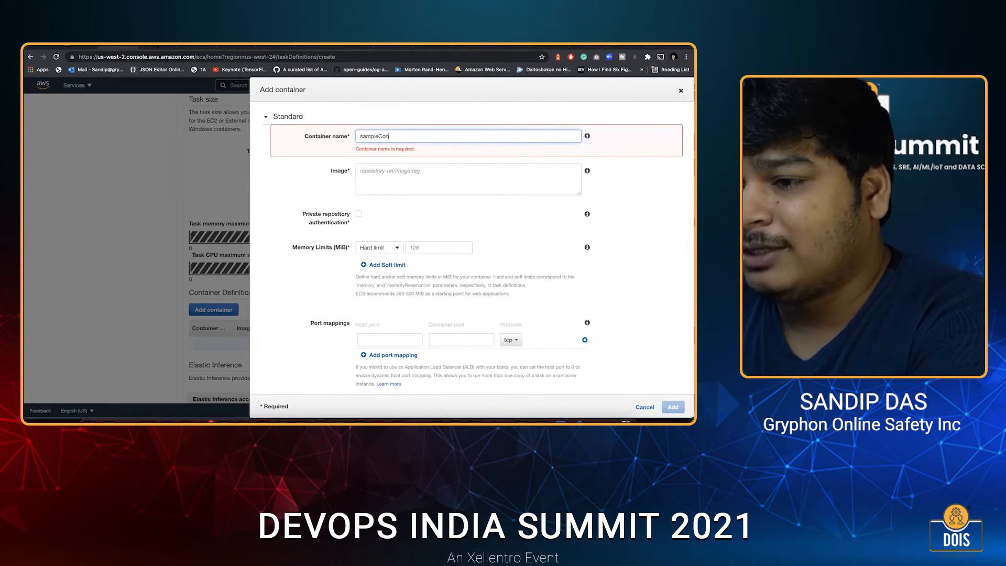
pyautogui.write('ta')
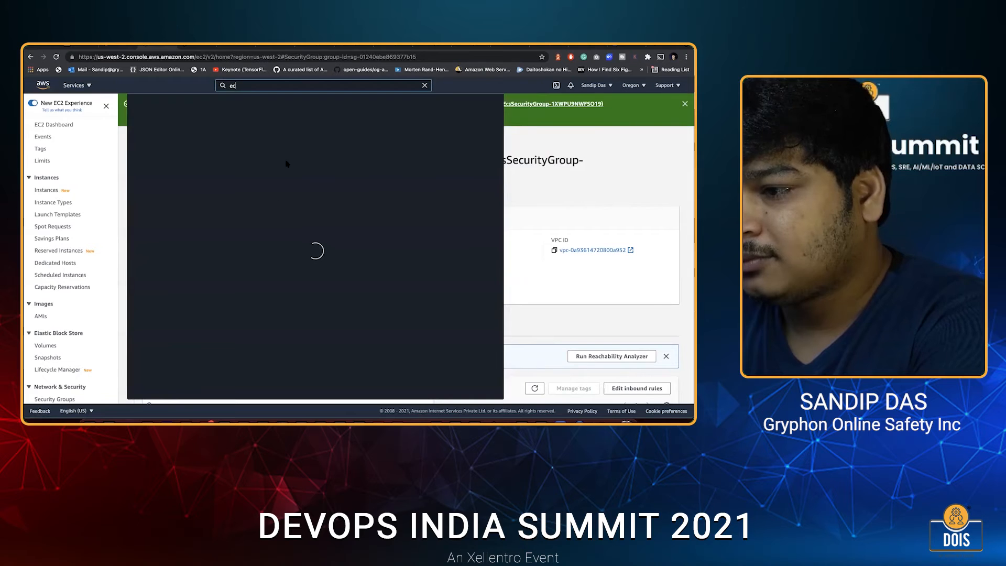
# Find the goapp repository in Elastic Container Registry and copy the URI of its latest image into the container's image setting.
pyautogui.write('s')
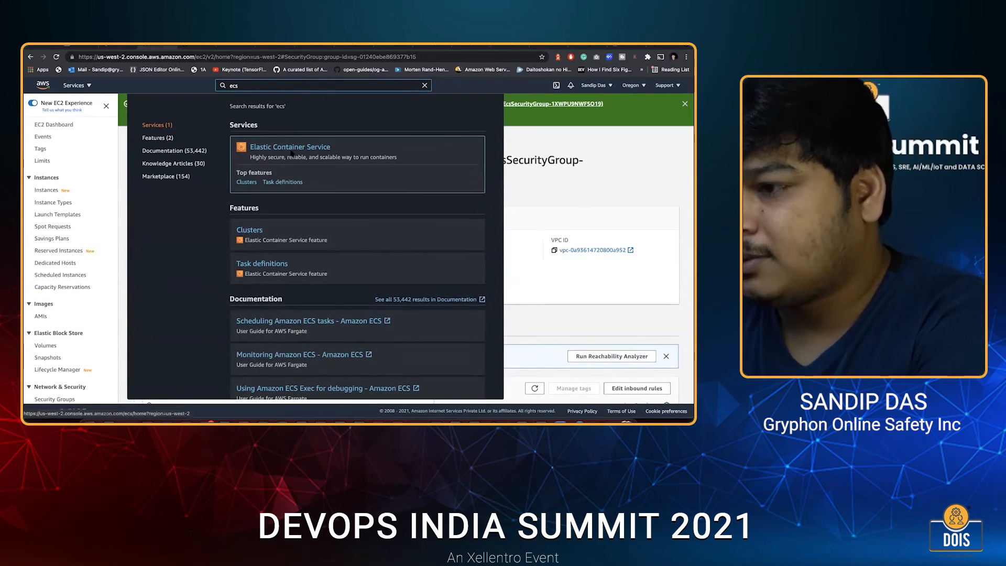
pyautogui.press('BackSpace')
pyautogui.write('r')
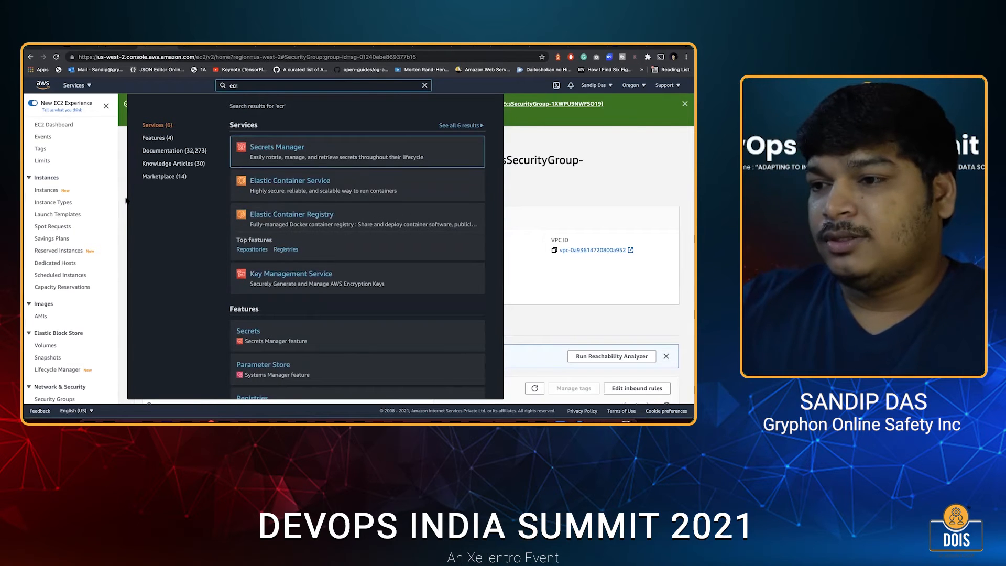
pyautogui.click(292, 240)
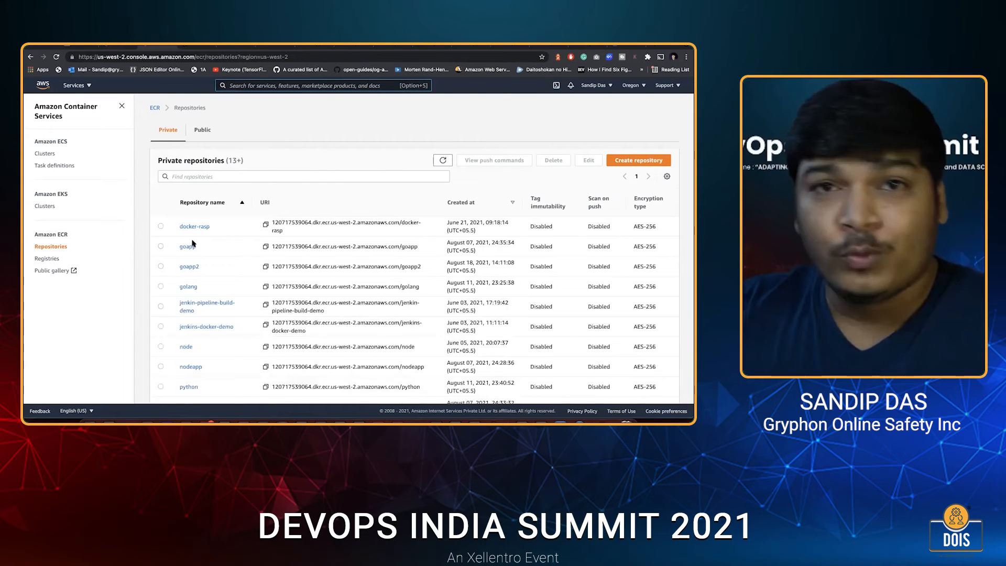
pyautogui.scroll(-1, 411, 213)
pyautogui.click(189, 240)
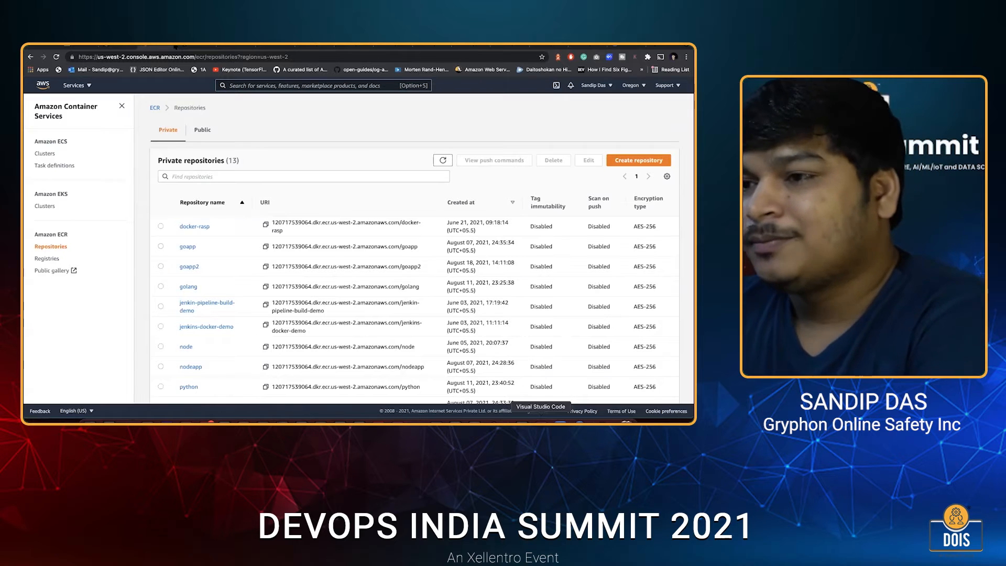
pyautogui.click(541, 421)
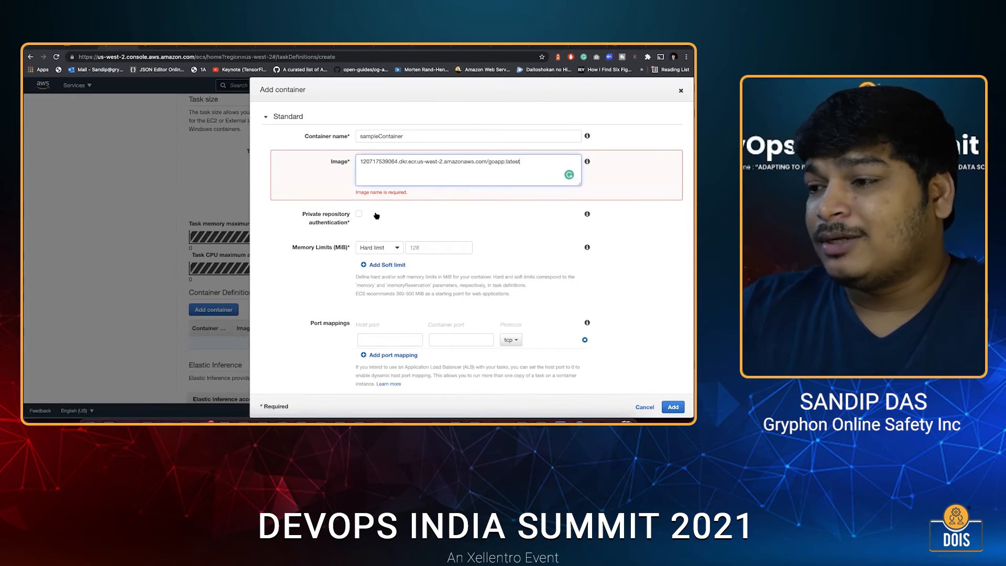
pyautogui.click(376, 215)
# Give the container a soft memory limit of 600 MiB.
pyautogui.scroll(-1, 377, 214)
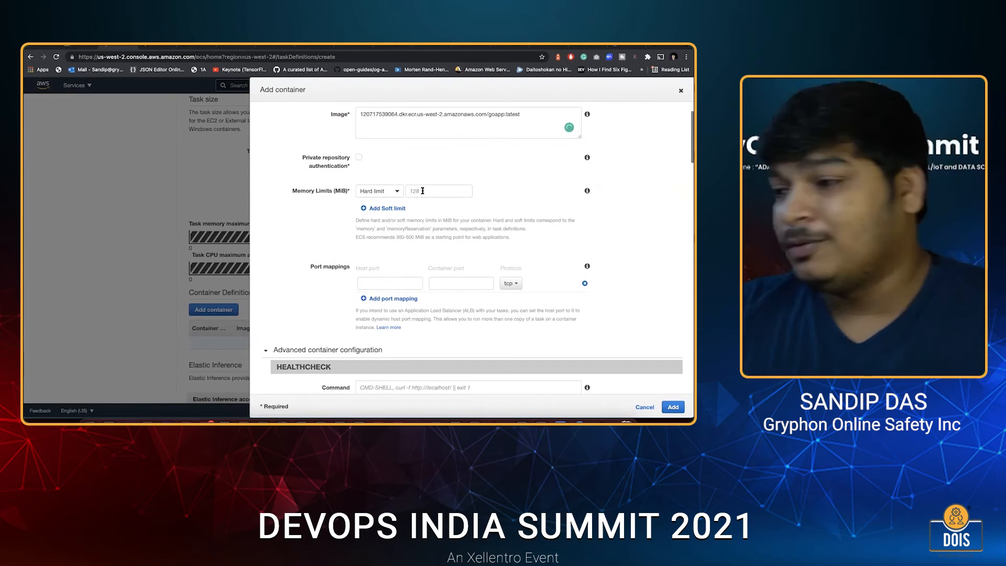
pyautogui.click(380, 190)
pyautogui.click(380, 202)
pyautogui.click(422, 191)
pyautogui.write('600')
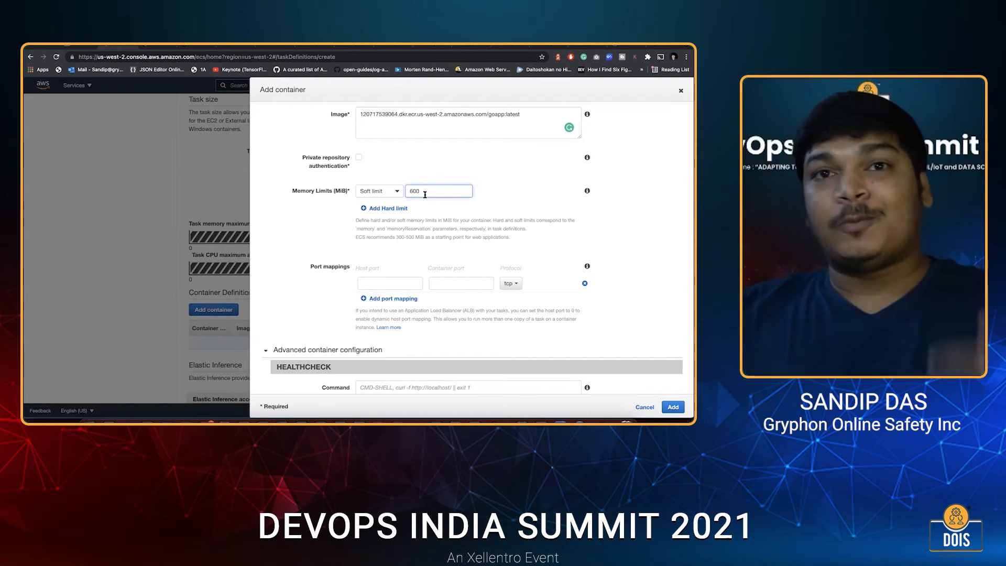
# Check the exposed port in the goapp Dockerfile in Visual Studio Code and map host port 0 to container port 5003 over tcp.
pyautogui.scroll(-2, 410, 313)
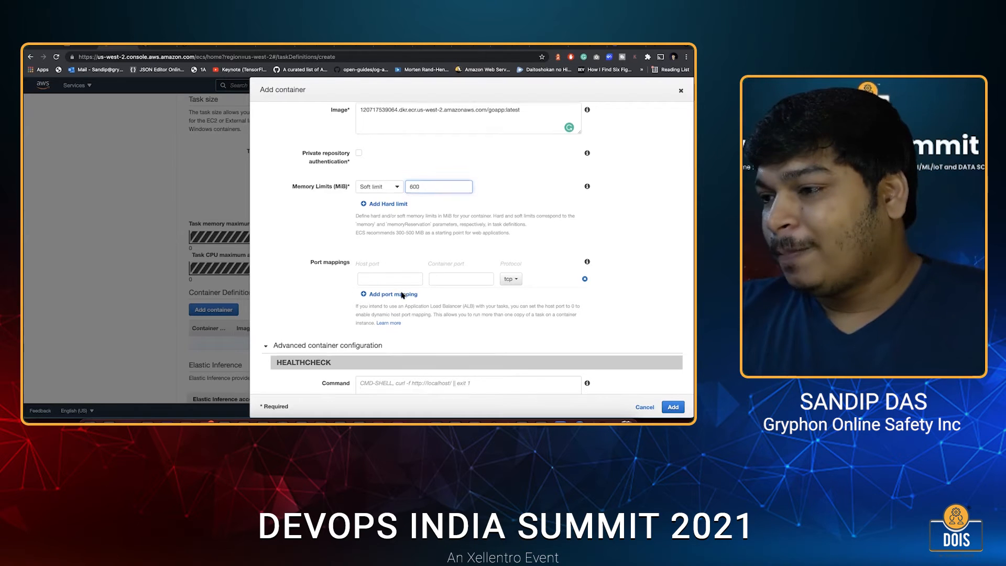
pyautogui.scroll(-1, 400, 298)
pyautogui.click(392, 227)
pyautogui.write('0')
pyautogui.scroll(1, 453, 248)
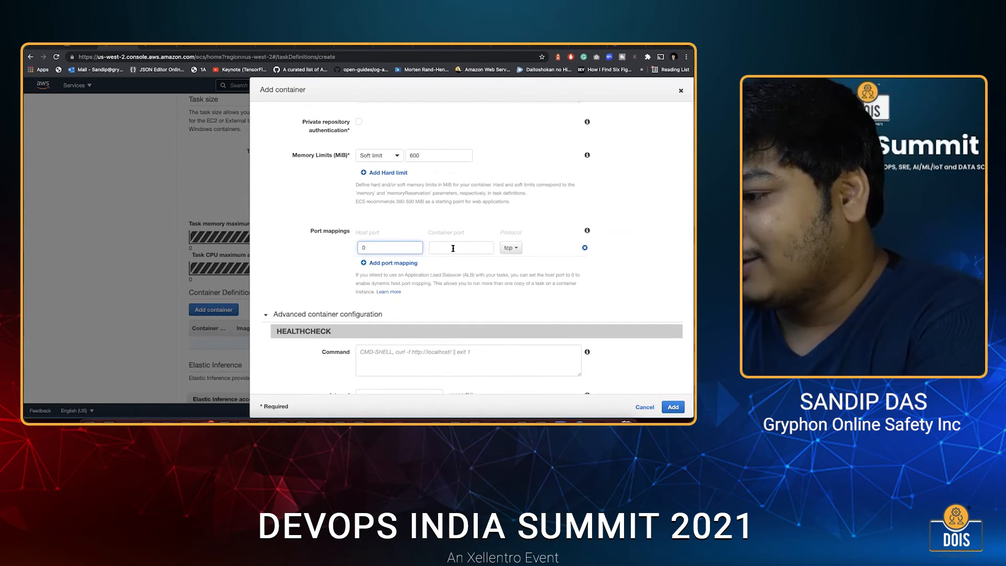
pyautogui.click(453, 248)
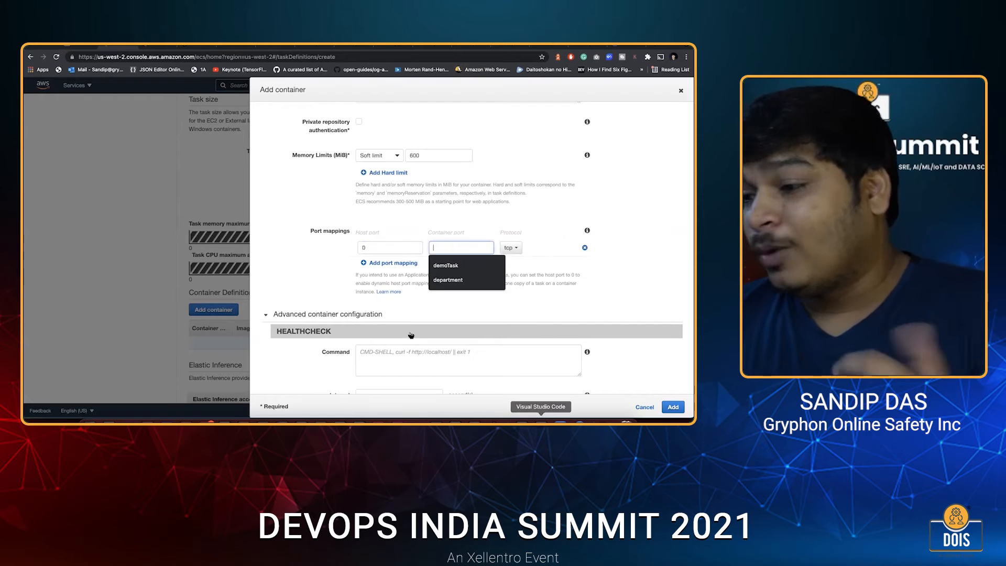
pyautogui.click(541, 420)
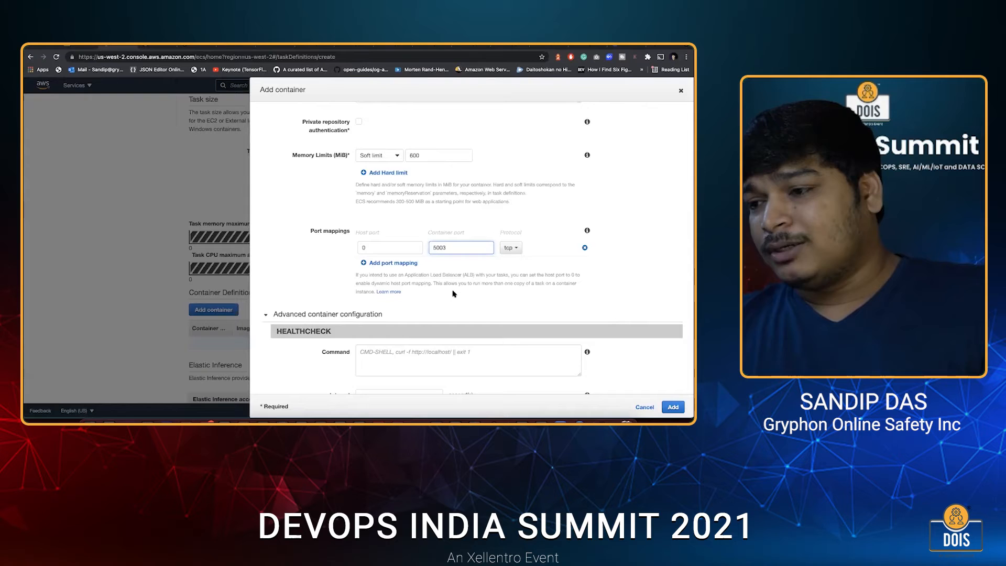
pyautogui.scroll(-5, 406, 271)
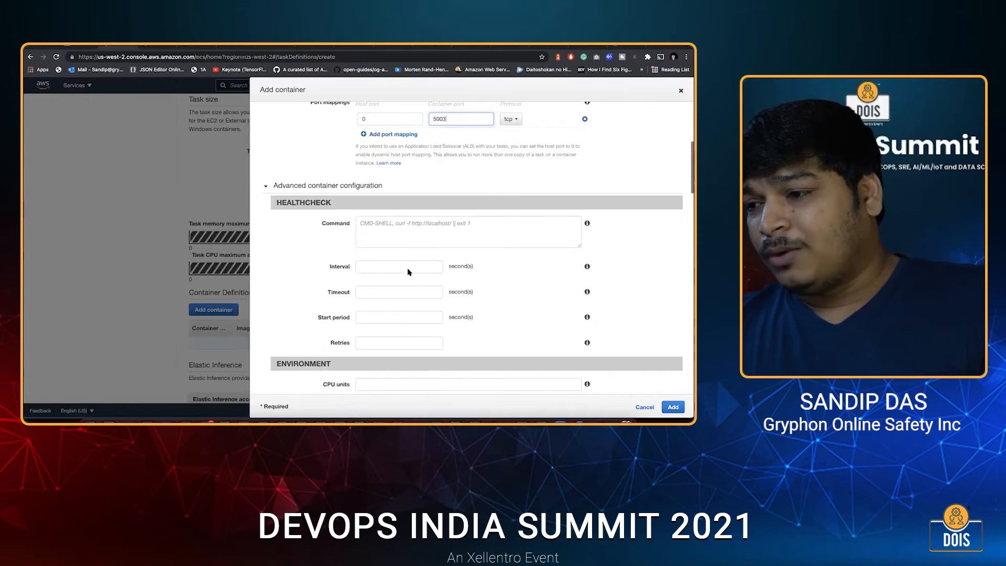
# Set the container's CPU units to 500 and add the container to the task definition.
pyautogui.scroll(-5, 379, 224)
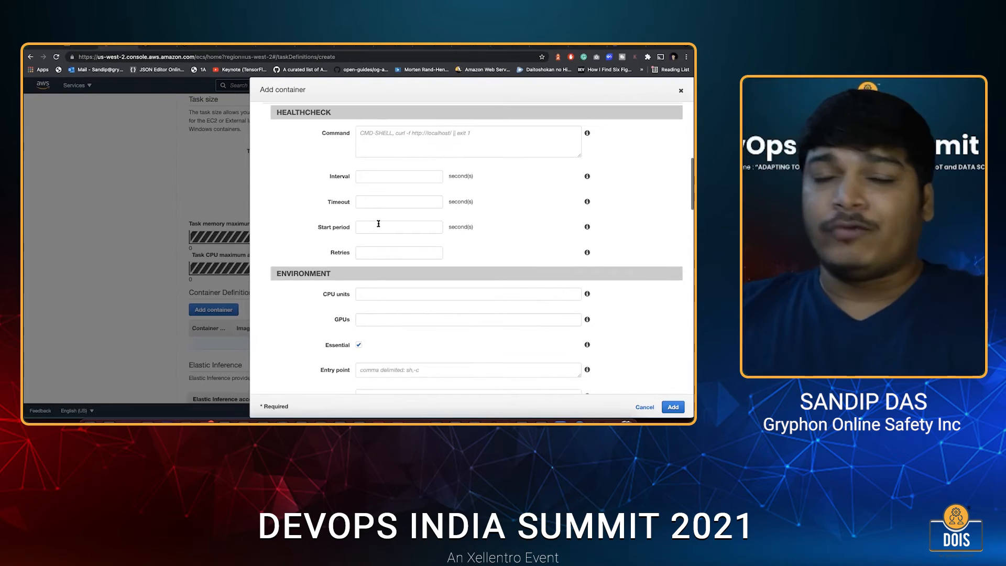
pyautogui.scroll(-1, 378, 223)
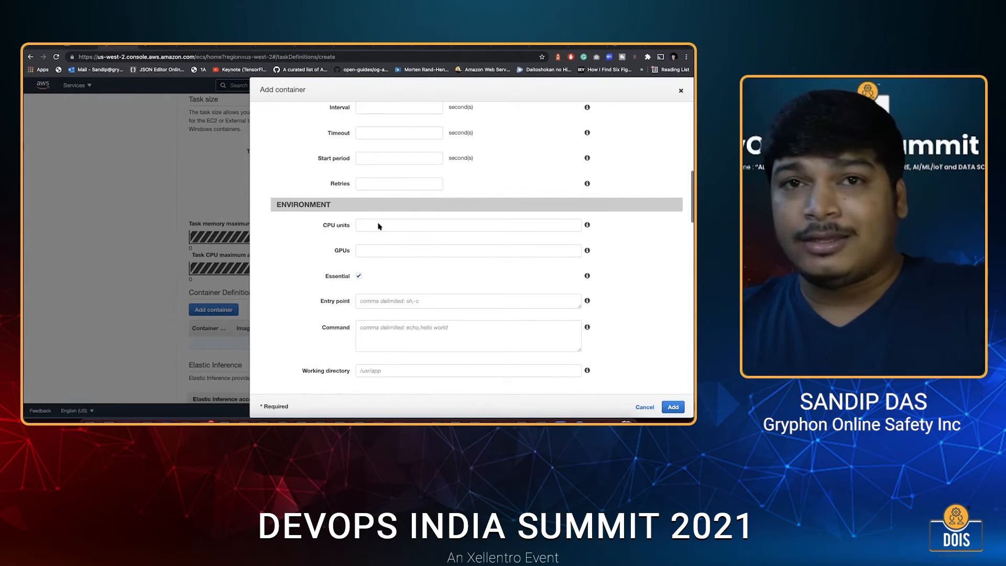
pyautogui.click(379, 225)
pyautogui.scroll(1, 338, 265)
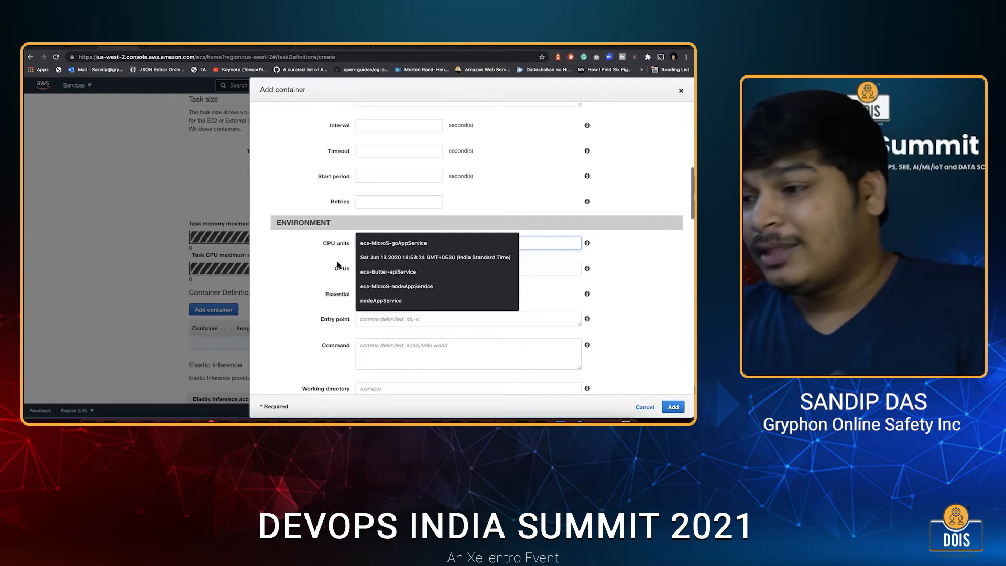
pyautogui.click(395, 247)
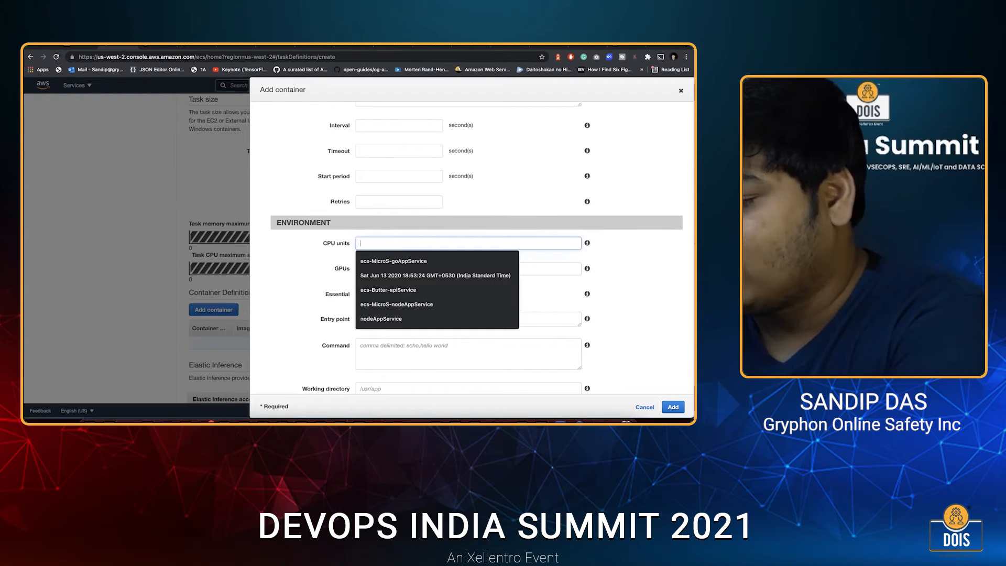
pyautogui.write('500')
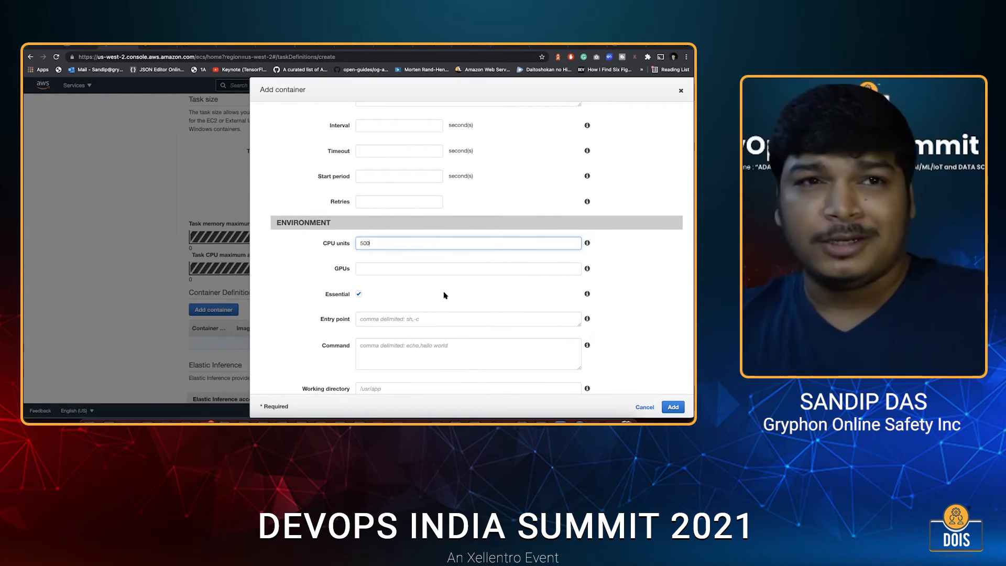
pyautogui.scroll(-10, 445, 329)
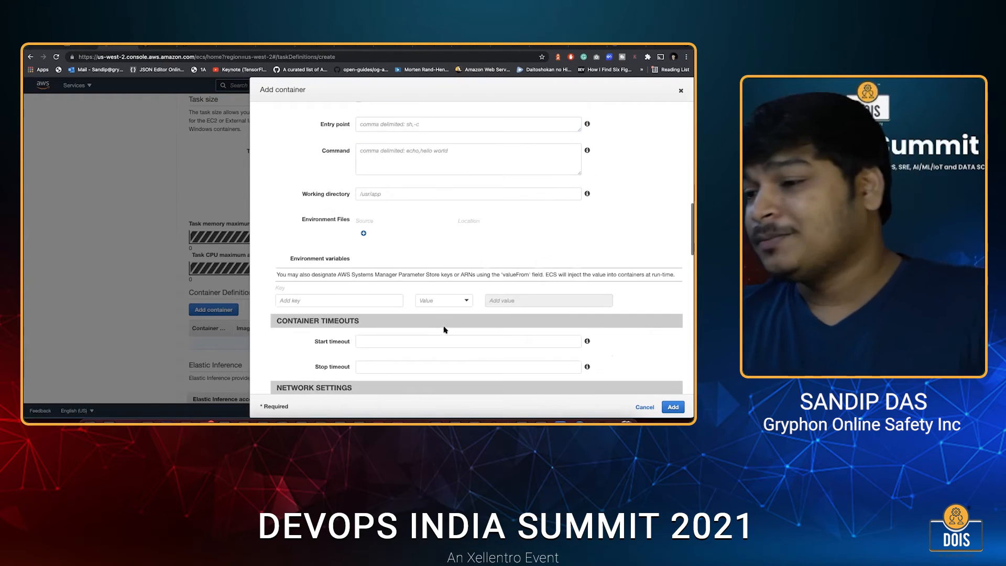
pyautogui.click(674, 409)
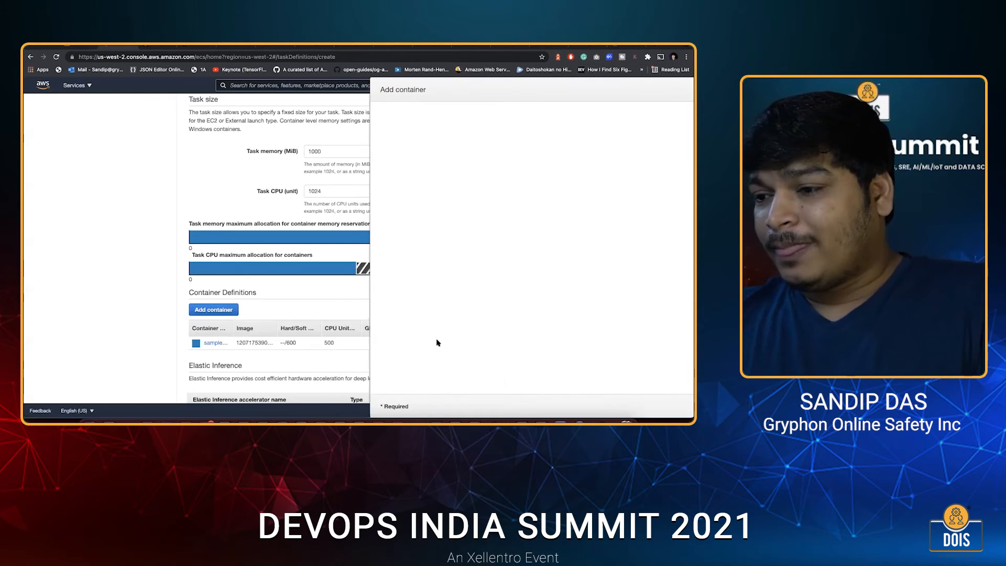
pyautogui.scroll(-2, 520, 386)
pyautogui.scroll(-2, 520, 386)
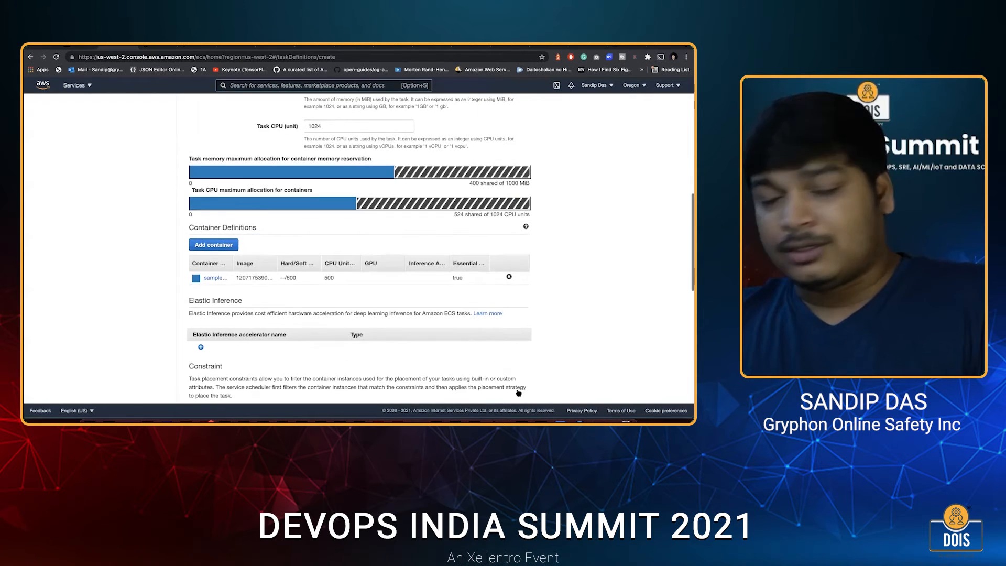
# Return to the task definitions list and review the goAppTD:7 revision, including its goAppContainer port mappings and memory settings.
pyautogui.scroll(-5, 235, 303)
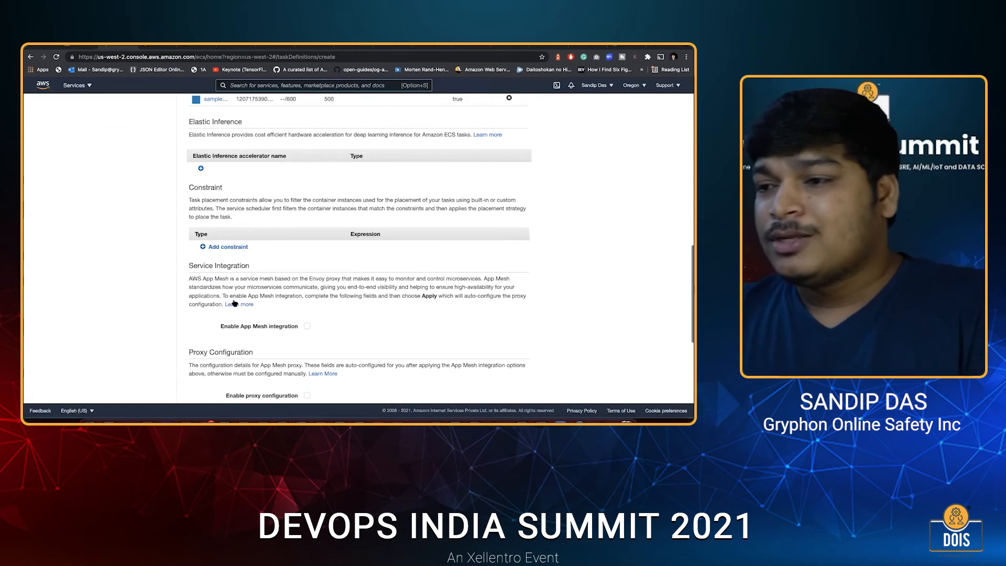
pyautogui.scroll(-5, 234, 303)
pyautogui.scroll(3, 94, 186)
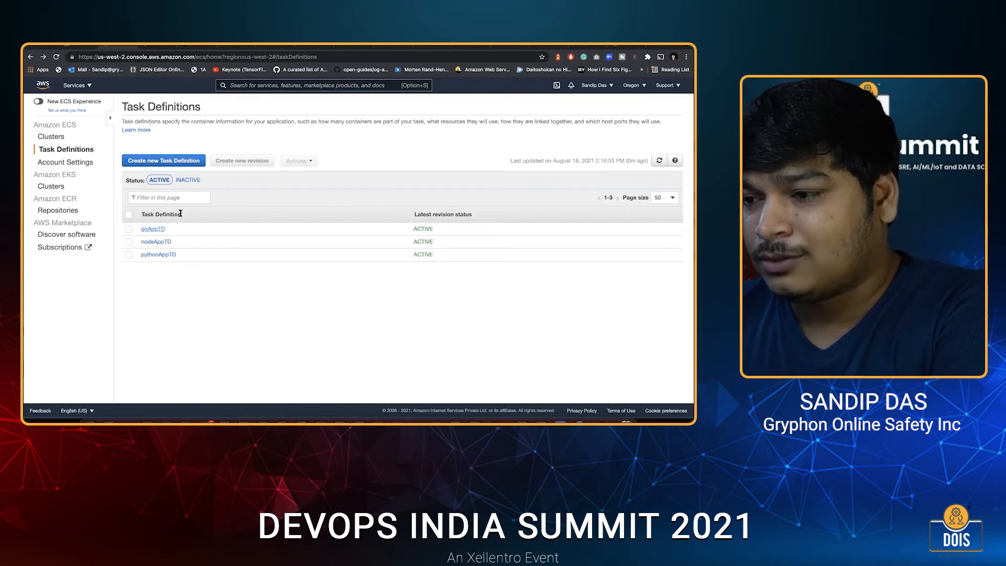
pyautogui.click(154, 230)
pyautogui.click(155, 241)
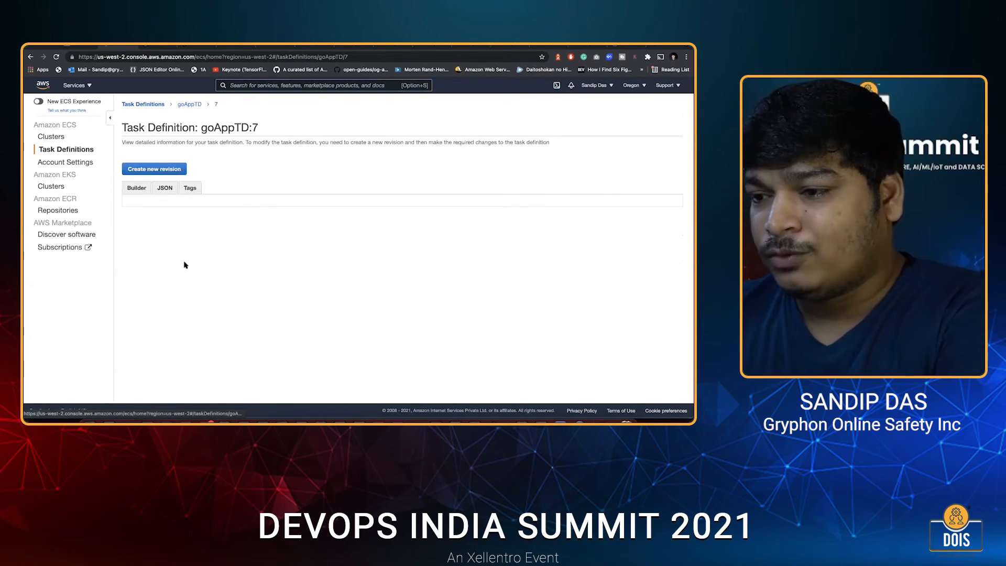
pyautogui.scroll(-2, 175, 301)
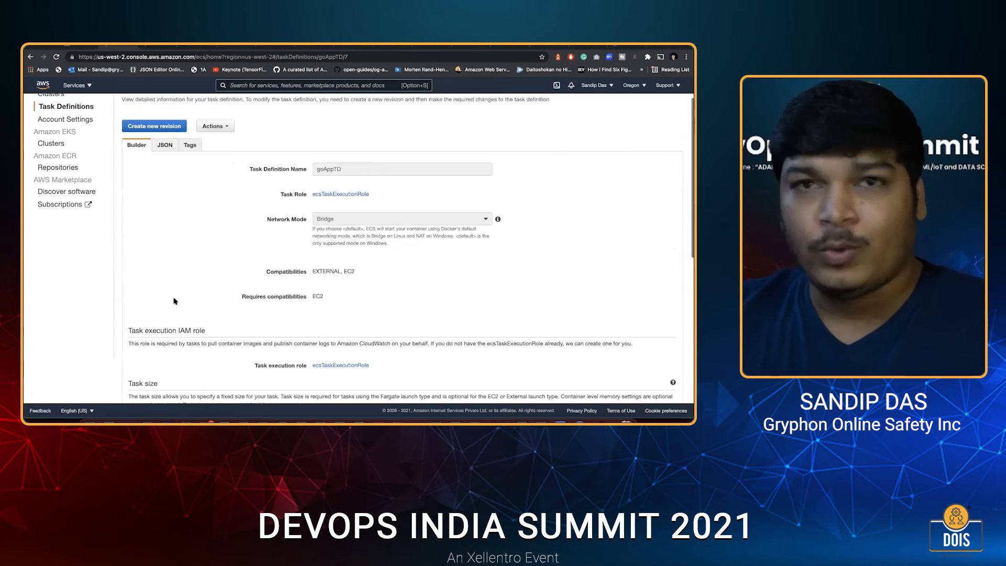
pyautogui.scroll(-2, 157, 286)
pyautogui.scroll(-10, 135, 270)
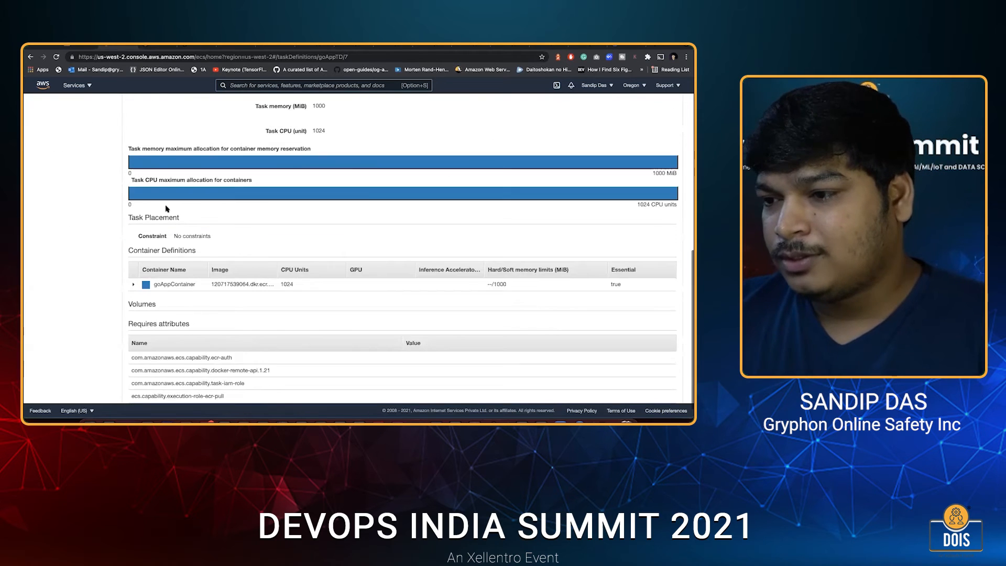
pyautogui.scroll(-4, 157, 173)
pyautogui.click(177, 168)
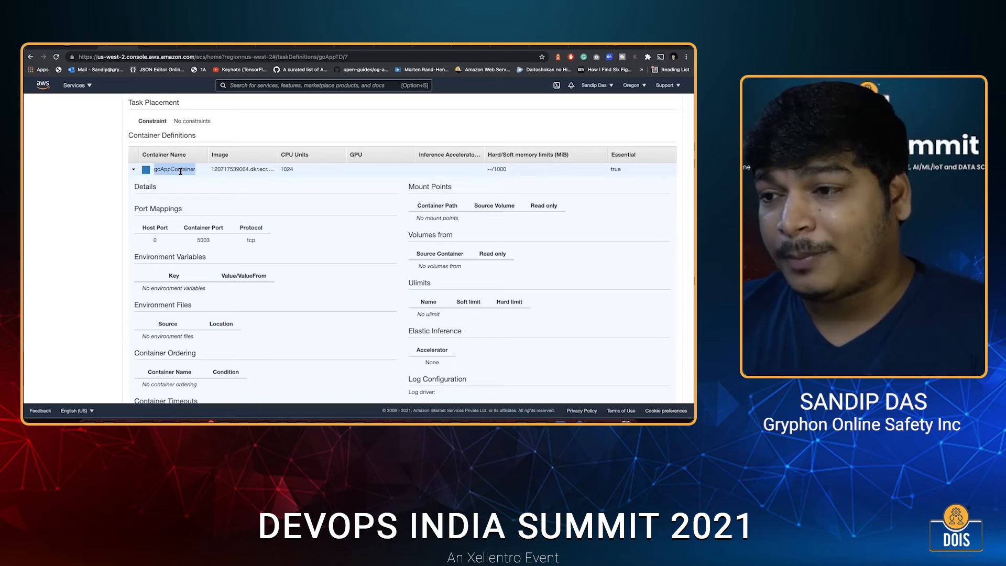
pyautogui.scroll(10, 190, 109)
pyautogui.scroll(7, 169, 107)
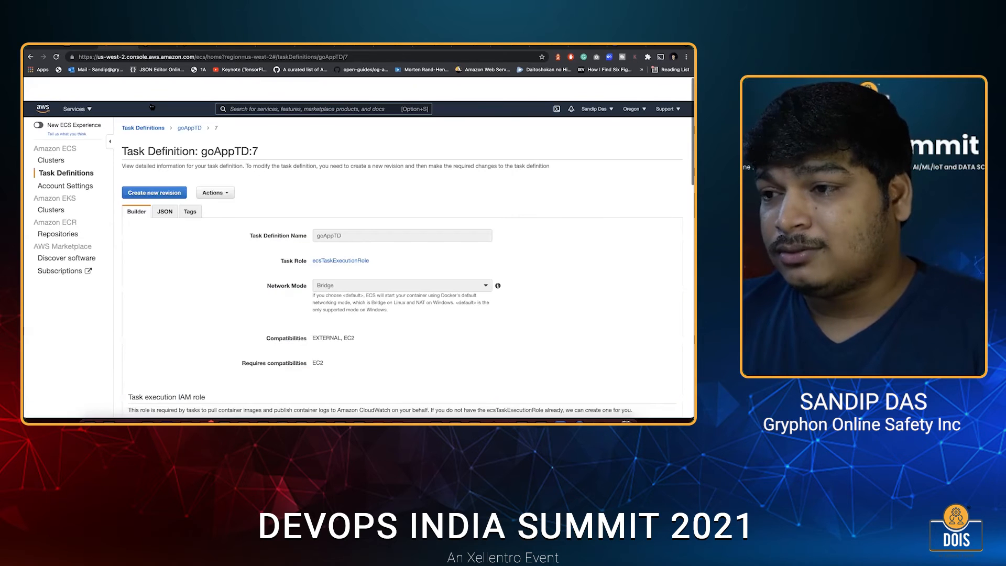
# Open revision 11 of the nodeAppTD task definition and review its task size and container definition.
pyautogui.click(152, 107)
pyautogui.click(157, 244)
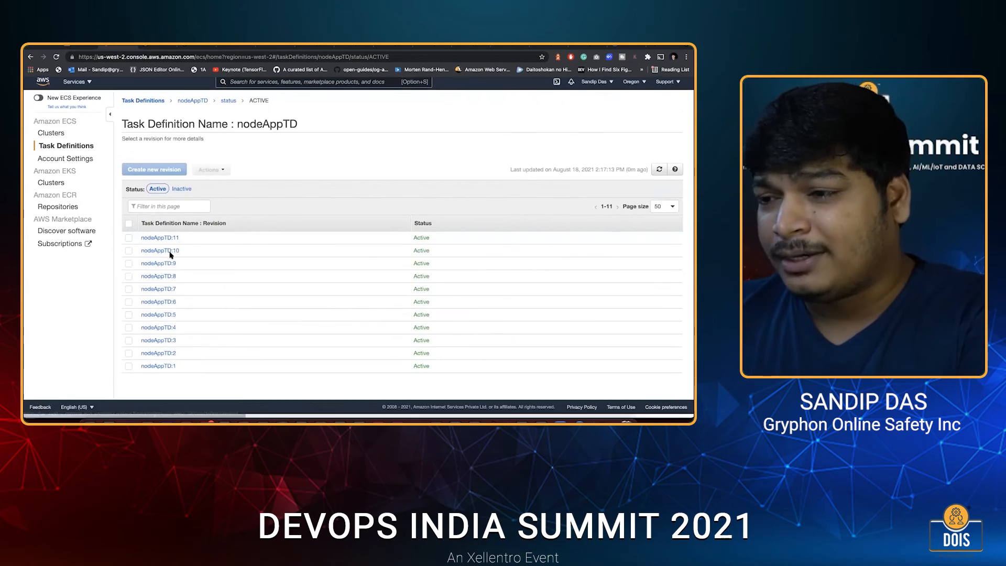
pyautogui.click(160, 240)
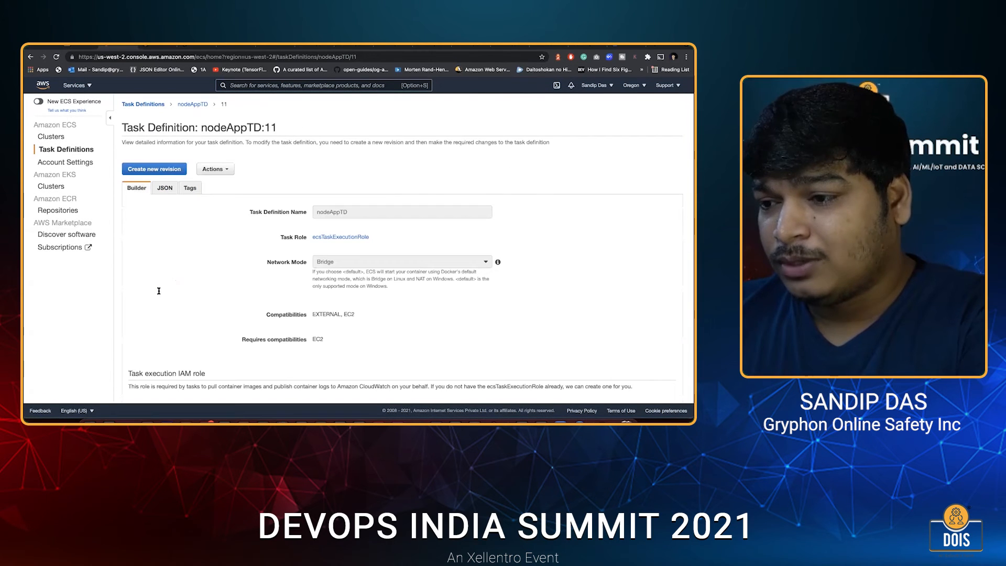
pyautogui.scroll(-3, 131, 157)
pyautogui.scroll(-4, 157, 107)
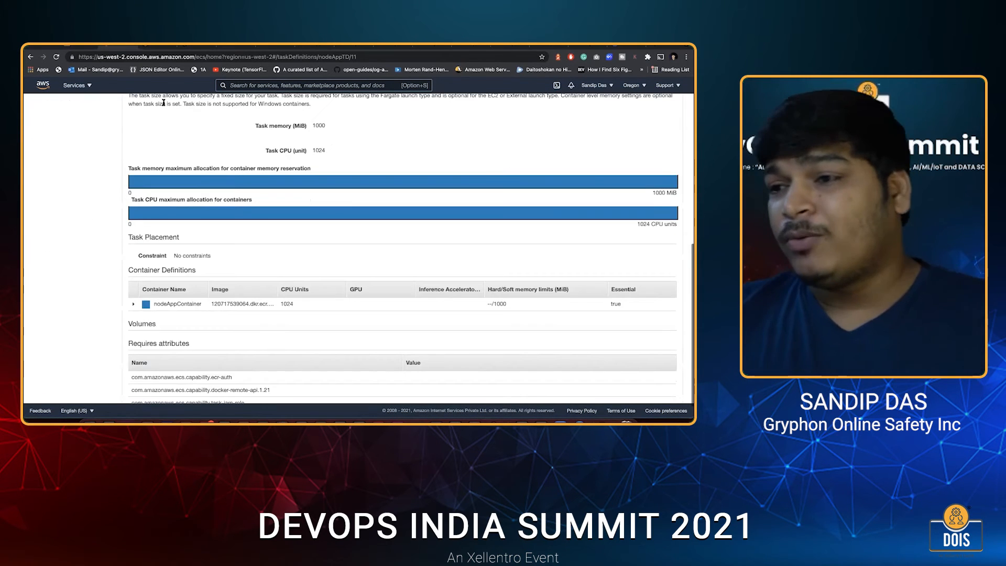
pyautogui.scroll(10, 157, 108)
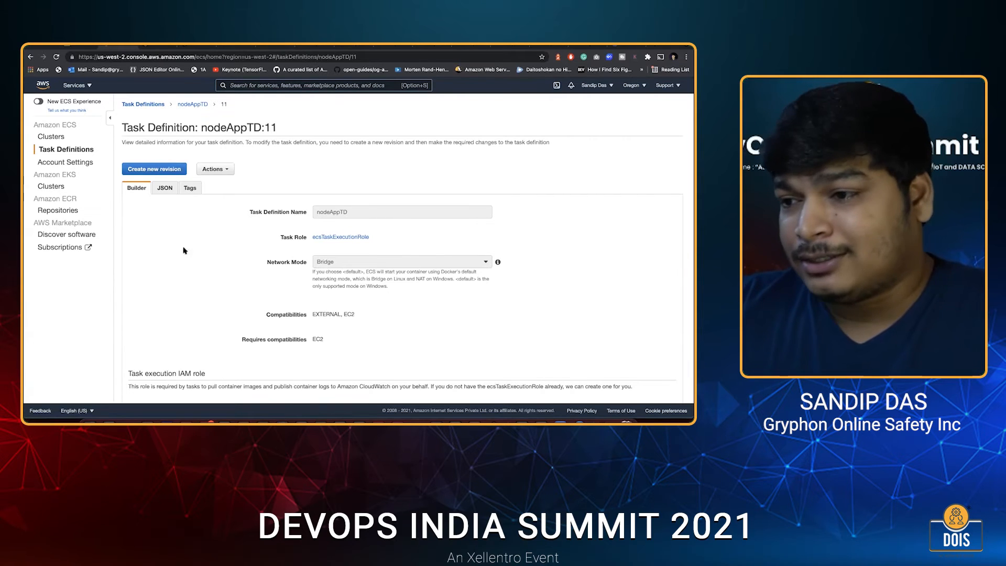
# Start creating an ECS cluster using the EC2 Linux + Networking template and proceed to its configuration.
pyautogui.click(51, 137)
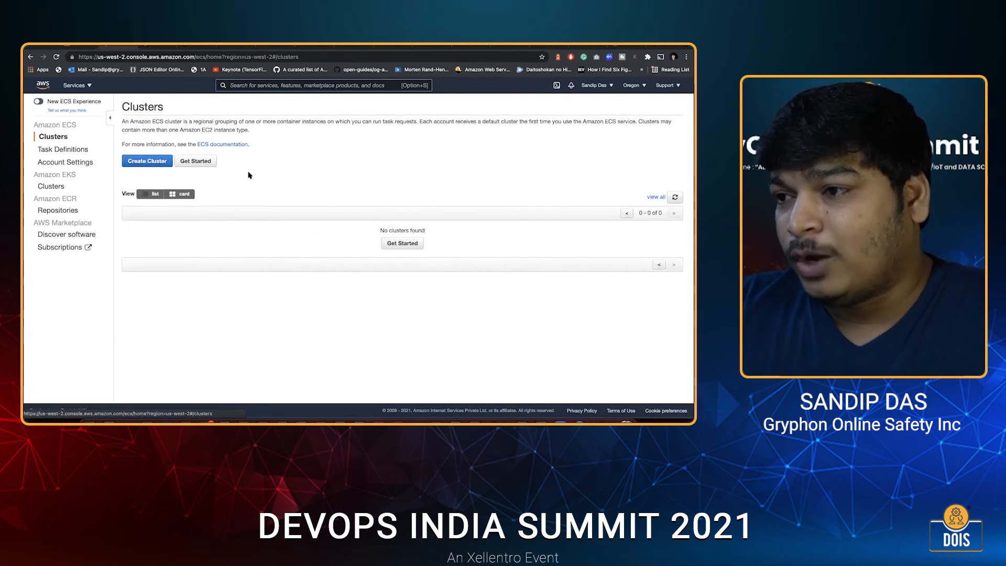
pyautogui.click(148, 162)
pyautogui.press('super+Left')
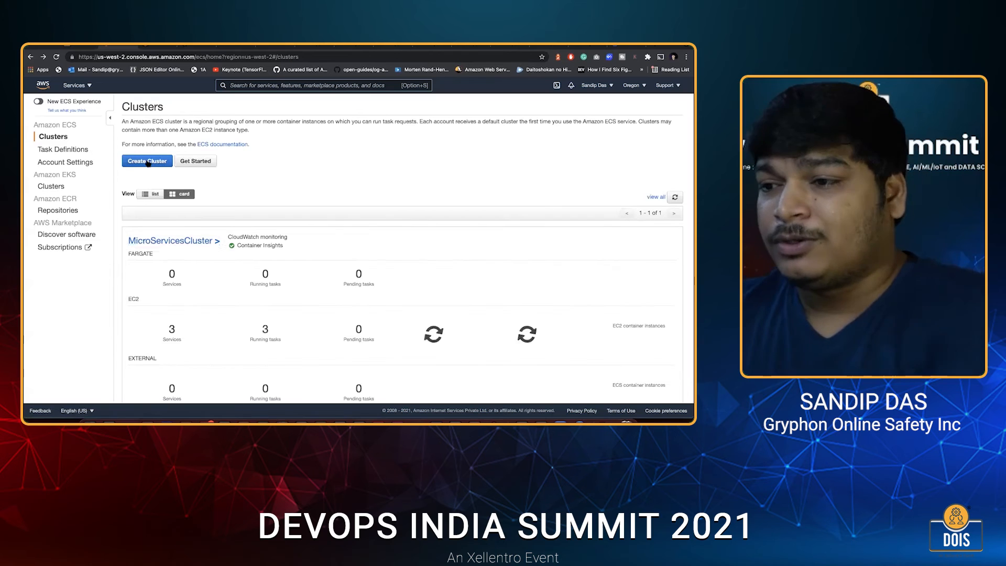
pyautogui.click(148, 163)
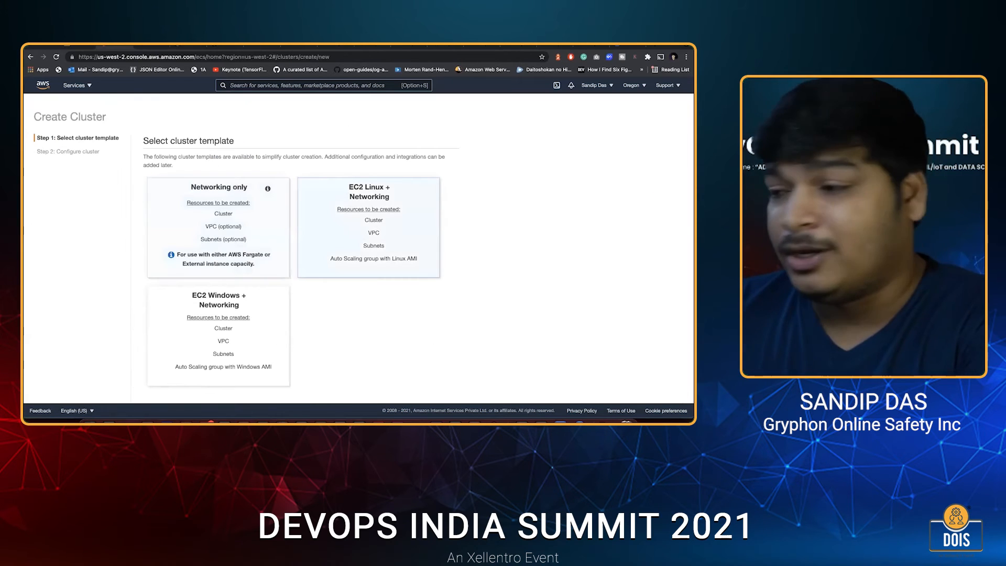
pyautogui.scroll(-2, 451, 390)
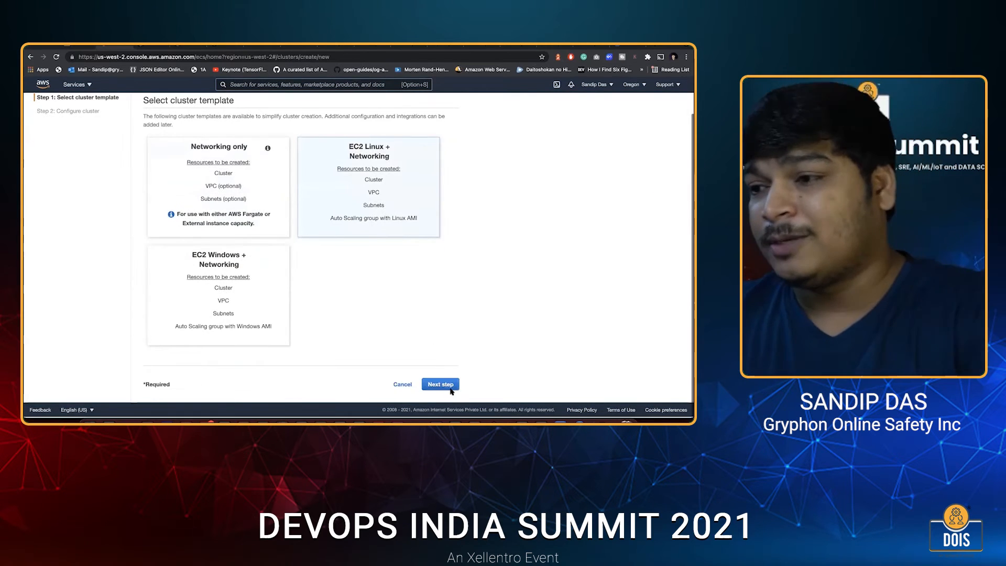
pyautogui.scroll(1, 268, 128)
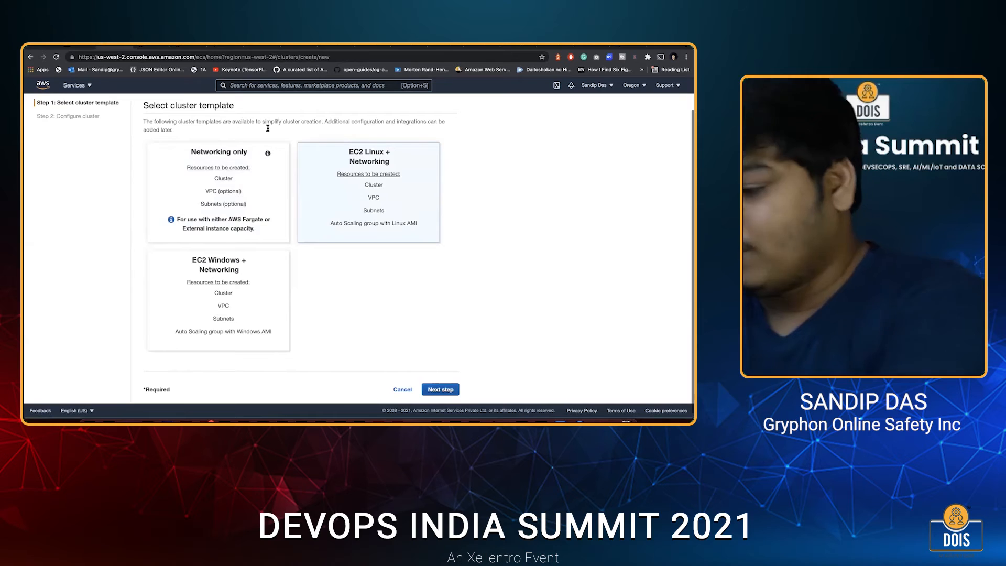
pyautogui.click(440, 389)
# Name the new cluster micoservicesCicDsampl.
pyautogui.click(289, 129)
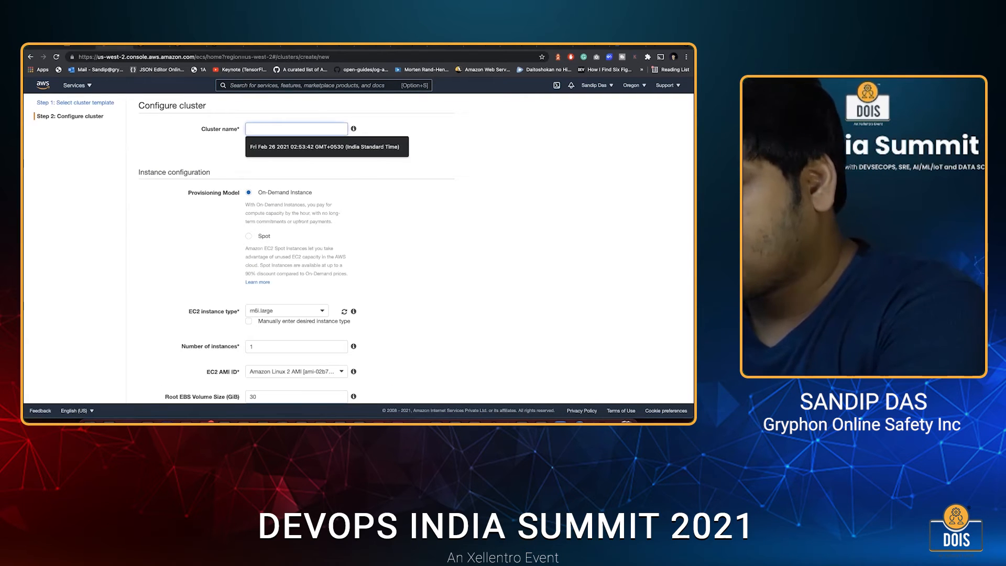
pyautogui.write('ml')
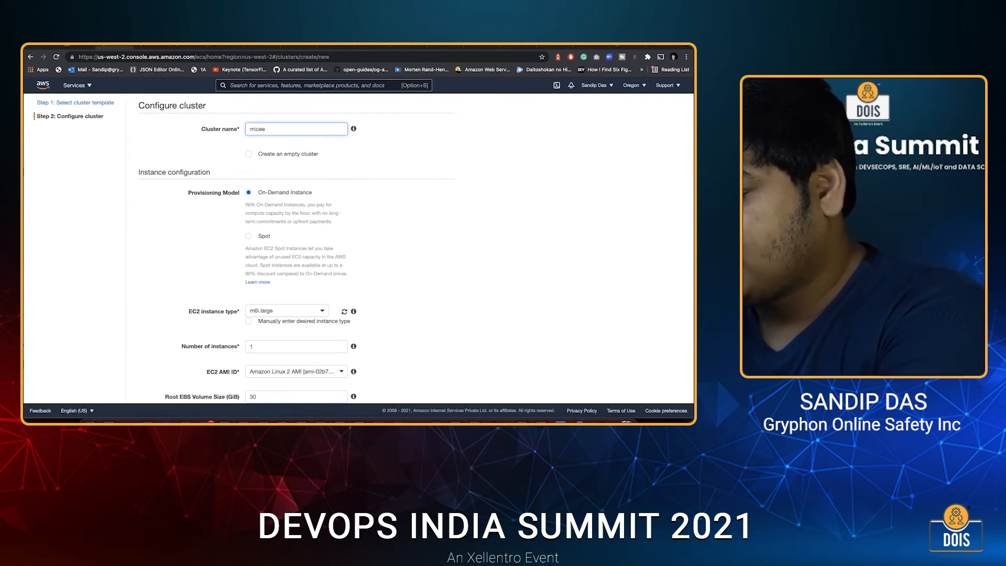
pyautogui.write('coservicesCicD')
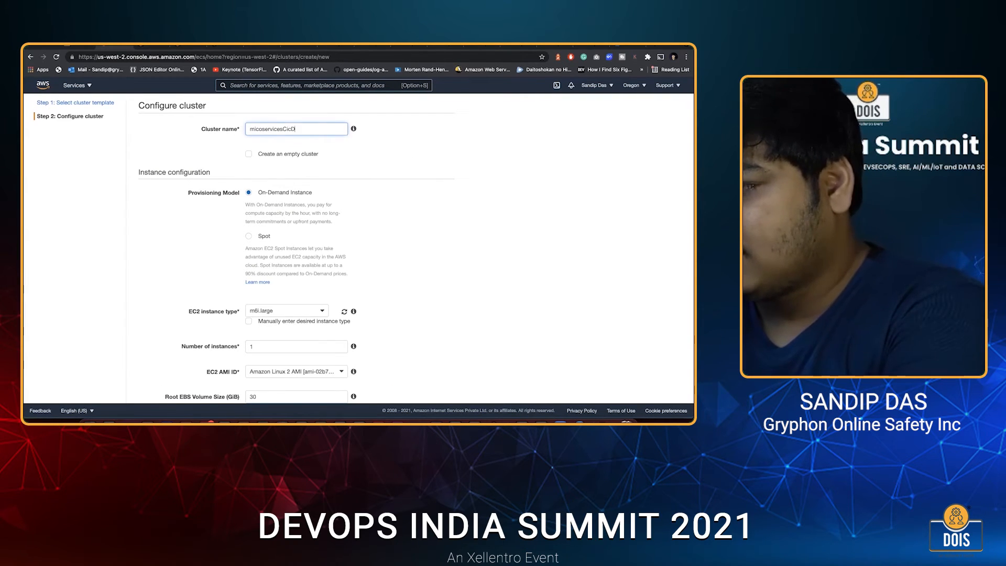
pyautogui.scroll(-1, 358, 249)
pyautogui.write('sample')
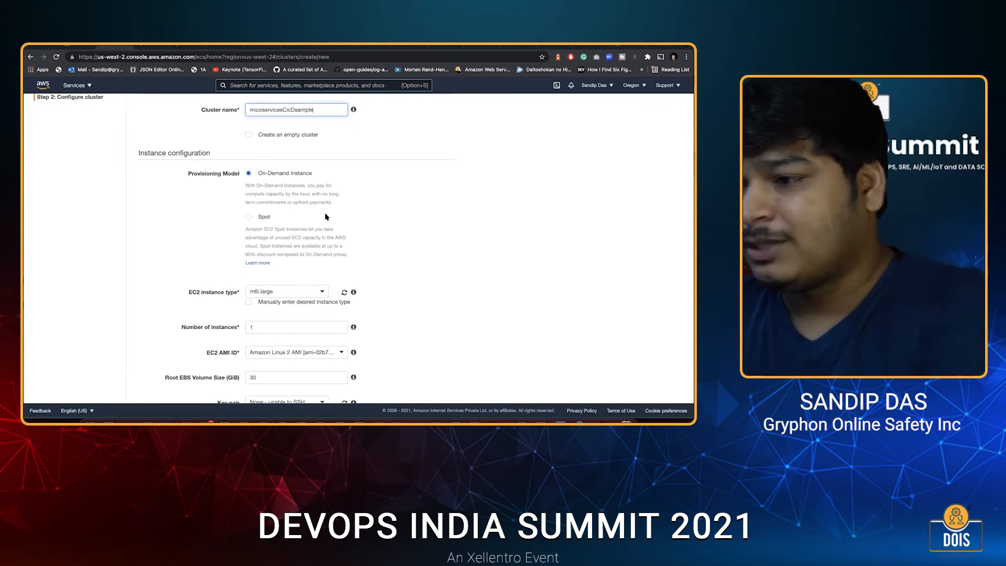
# Set the cluster's EC2 instance type to t3.xlarge and the number of instances to 4.
pyautogui.scroll(-3, 314, 220)
pyautogui.click(278, 221)
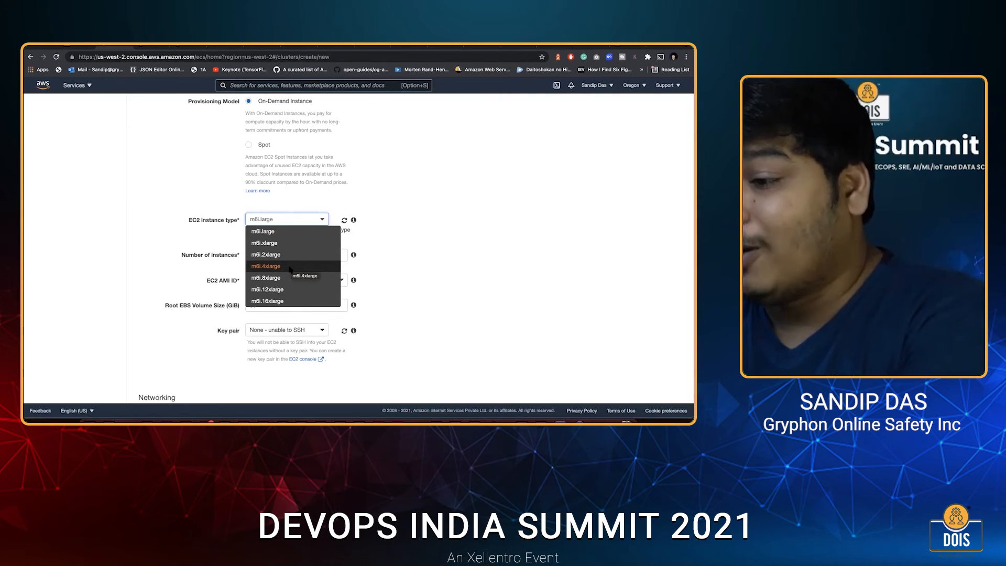
pyautogui.scroll(-2, 284, 286)
pyautogui.press('t')
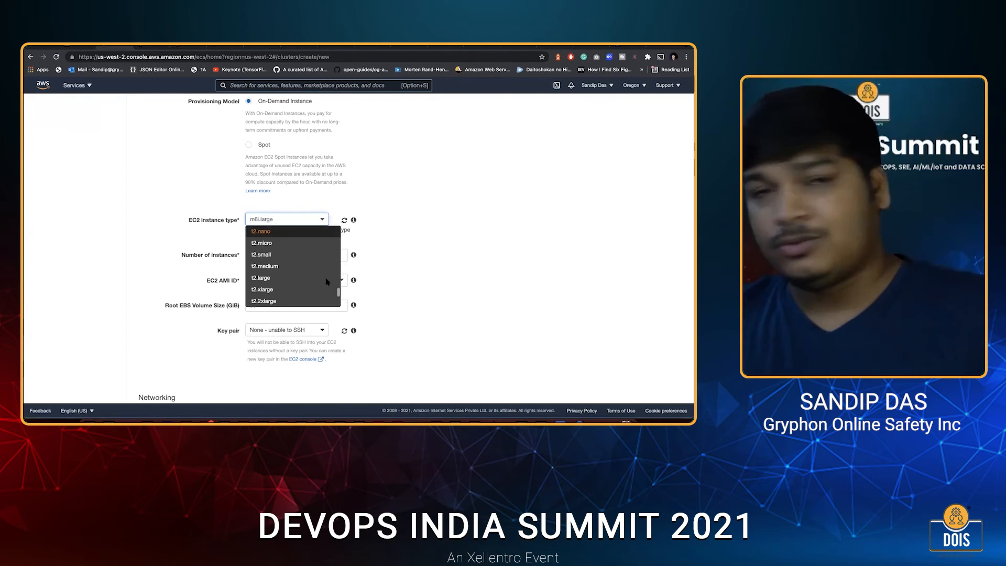
pyautogui.click(323, 289)
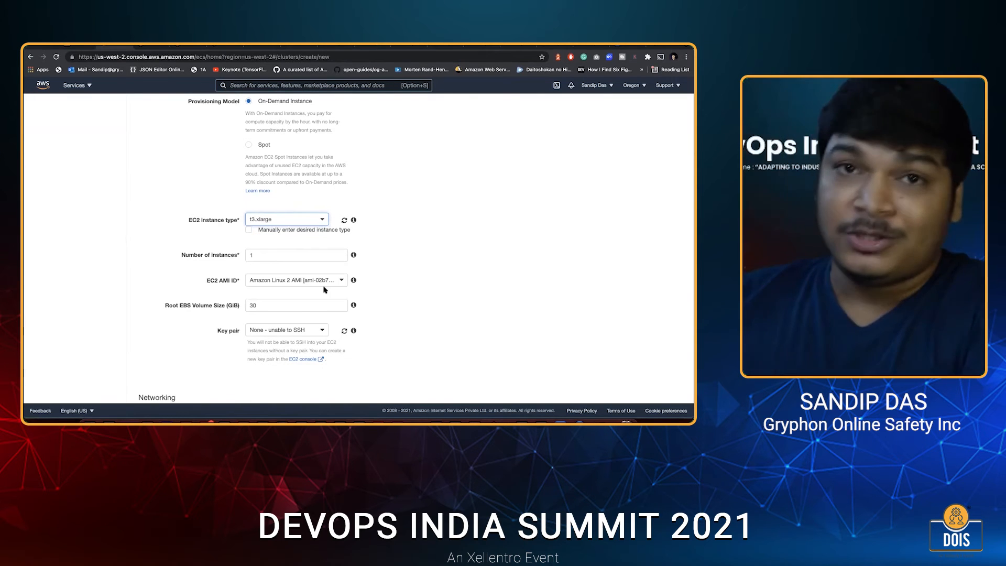
pyautogui.scroll(-2, 277, 204)
pyautogui.doubleClick(272, 208)
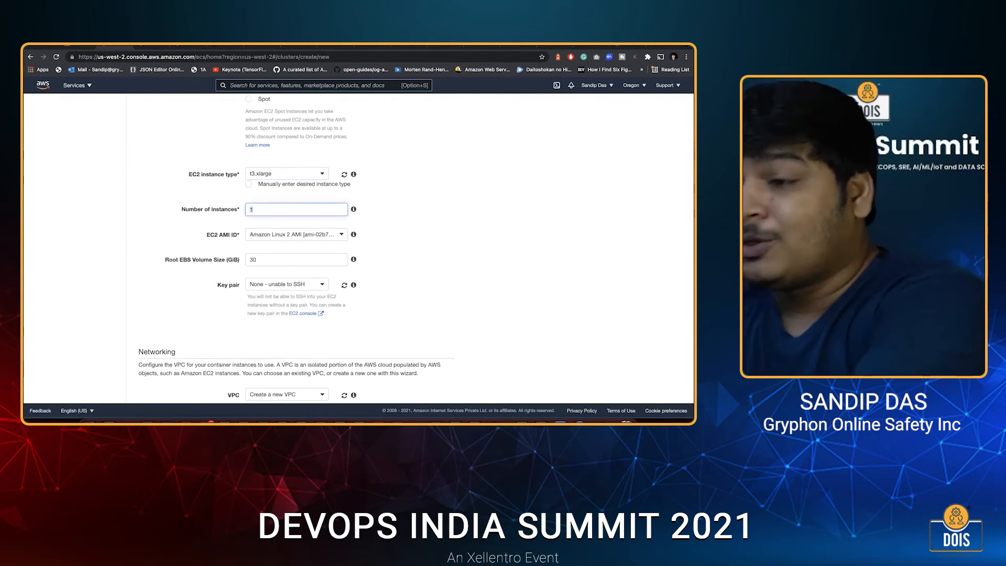
pyautogui.write('4')
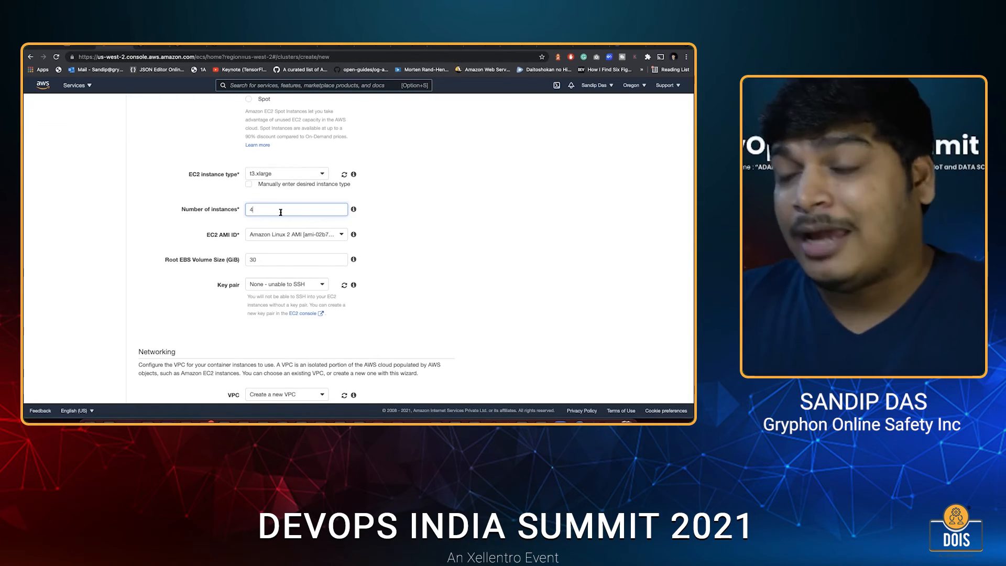
# Check the EC2 AMI options for the cluster instances and keep Amazon Linux 2 AMI.
pyautogui.scroll(-1, 282, 261)
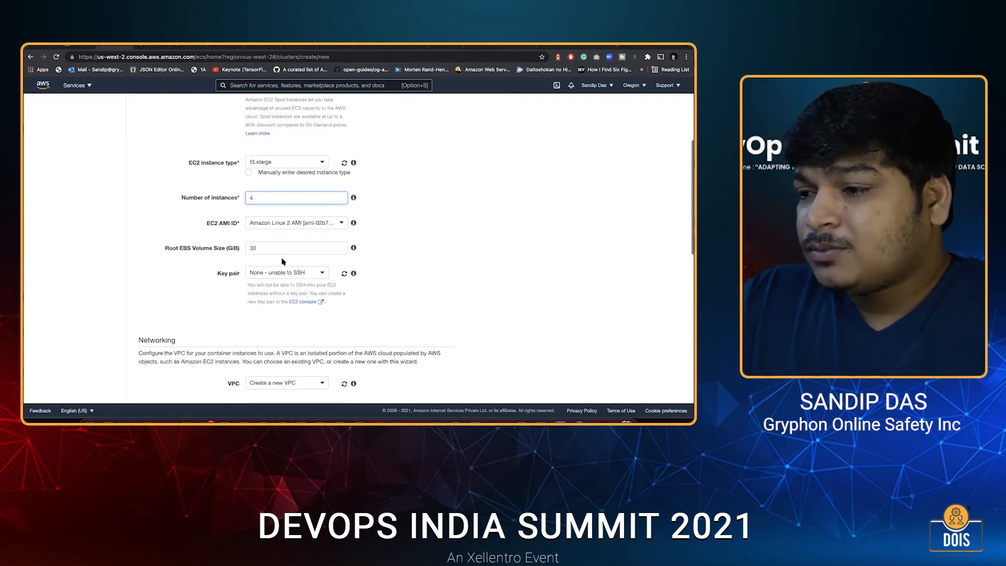
pyautogui.click(274, 223)
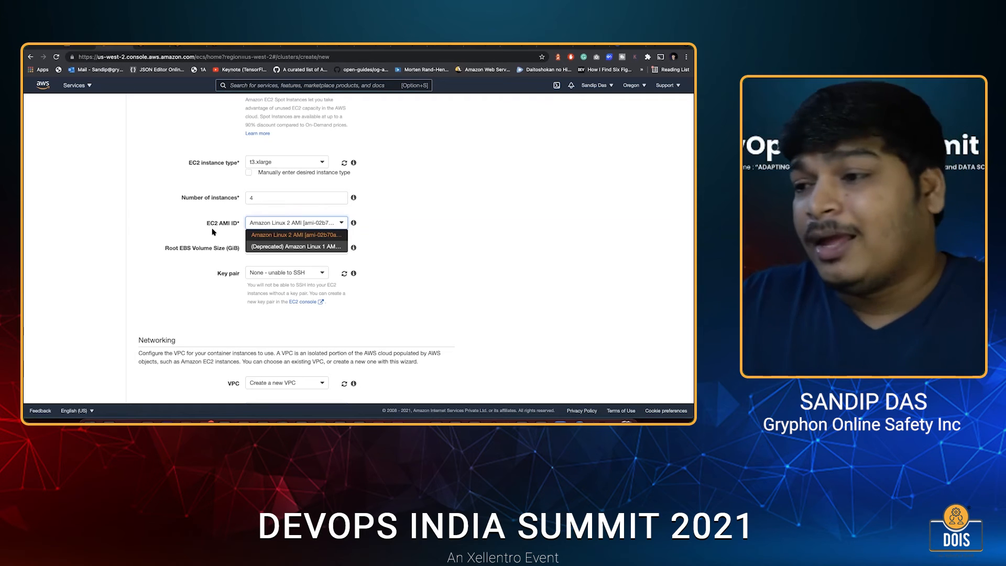
pyautogui.click(280, 239)
pyautogui.press('space')
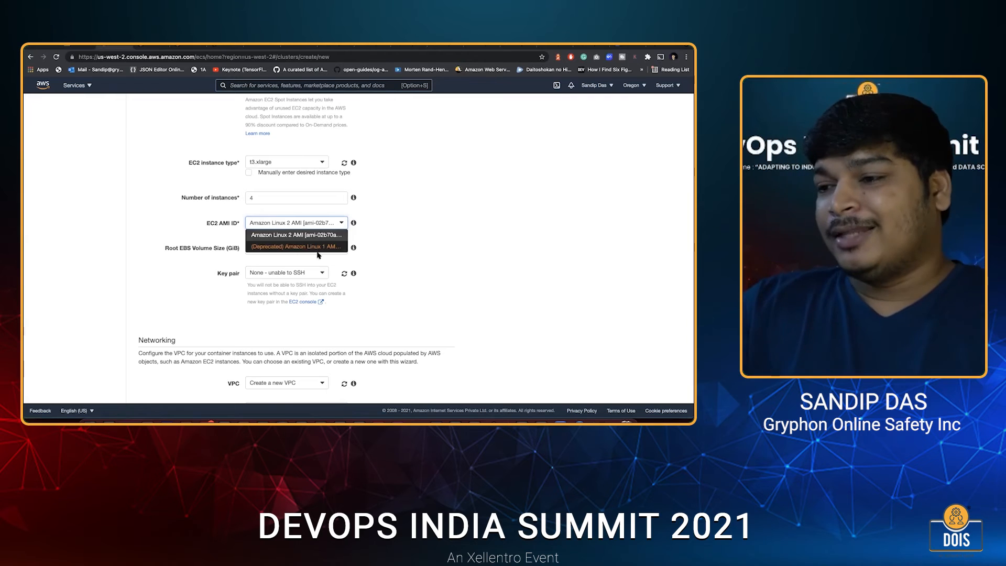
pyautogui.click(319, 255)
# Check the root EBS volume size and the available key pairs, keeping the option without SSH access.
pyautogui.doubleClick(281, 248)
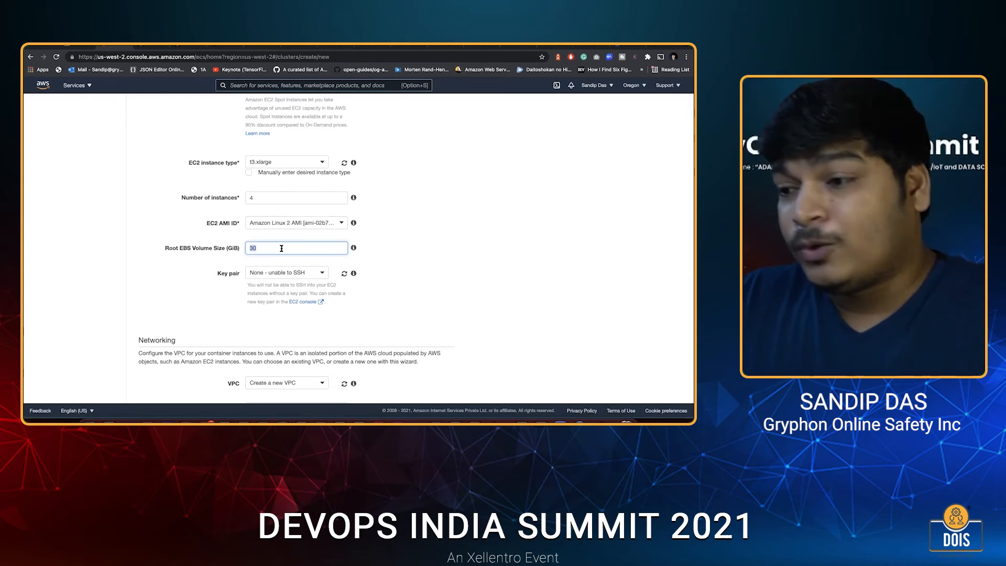
pyautogui.scroll(-2, 285, 281)
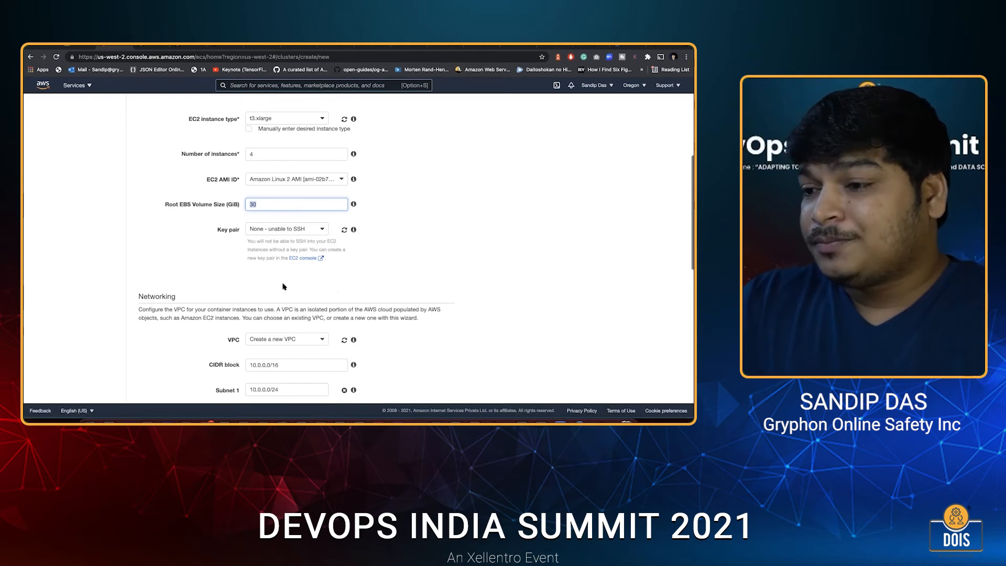
pyautogui.click(265, 231)
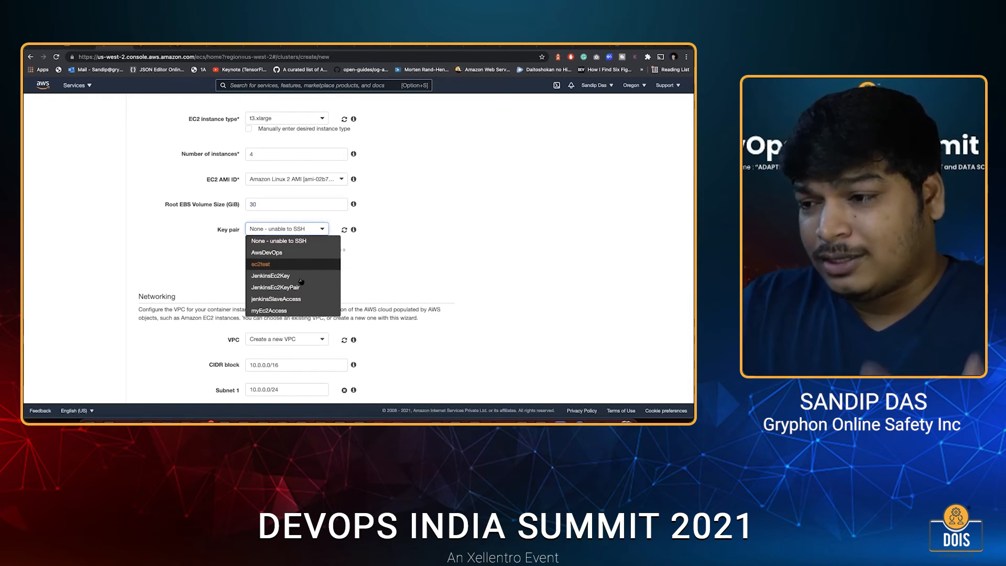
pyautogui.click(175, 266)
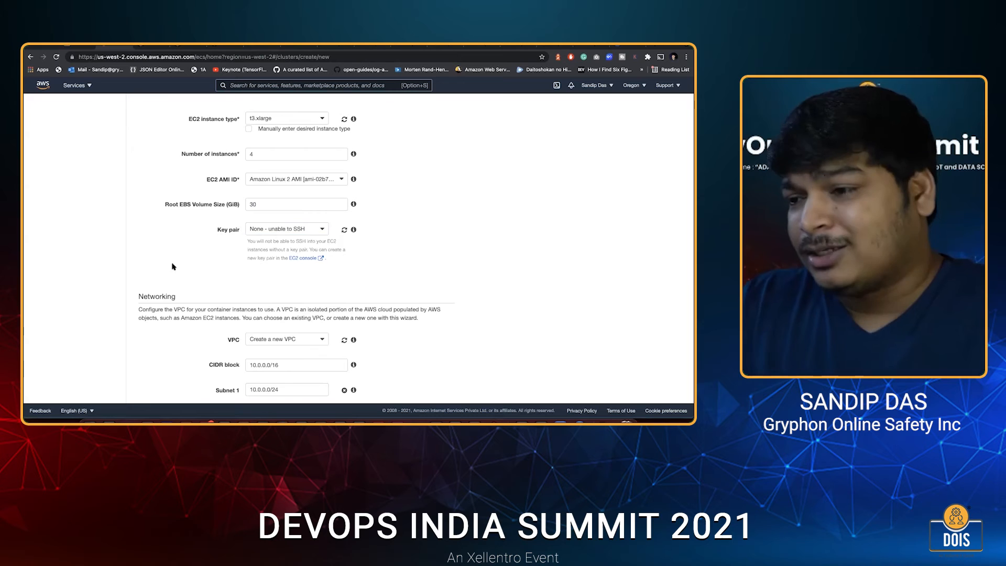
# Set the cluster's container instance IAM role to Create new role, leaving the networking settings at their defaults.
pyautogui.scroll(-5, 309, 221)
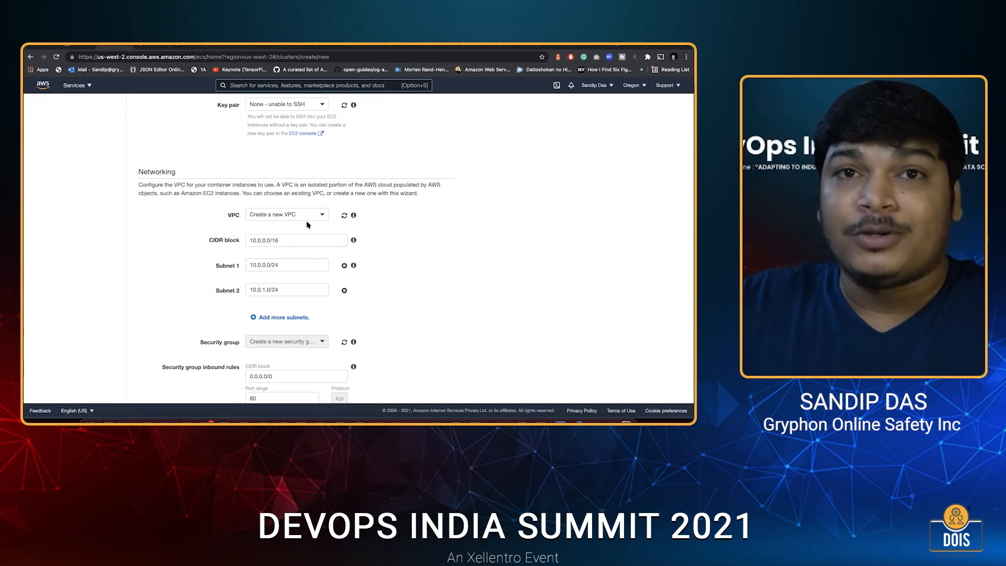
pyautogui.scroll(-3, 284, 260)
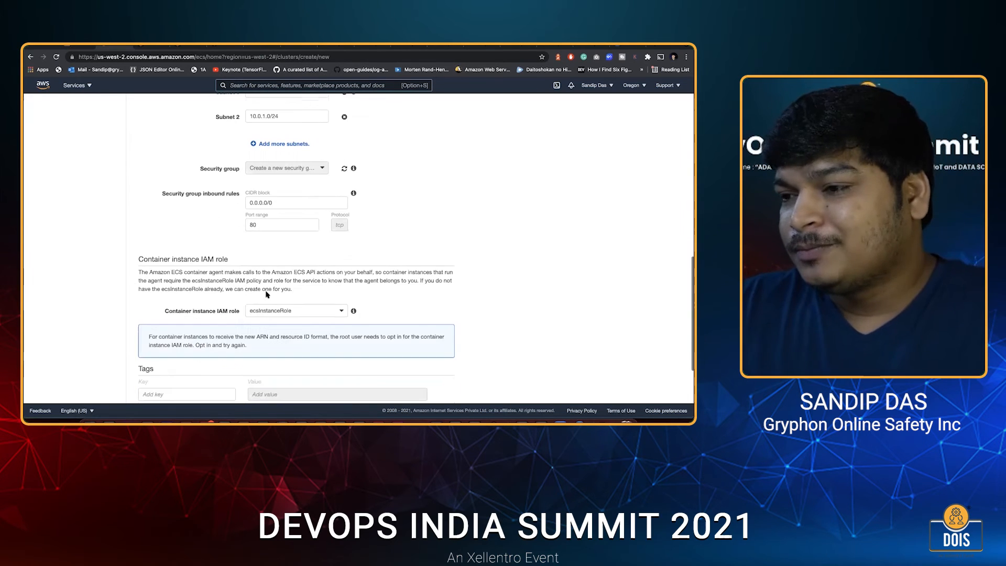
pyautogui.scroll(-1, 267, 295)
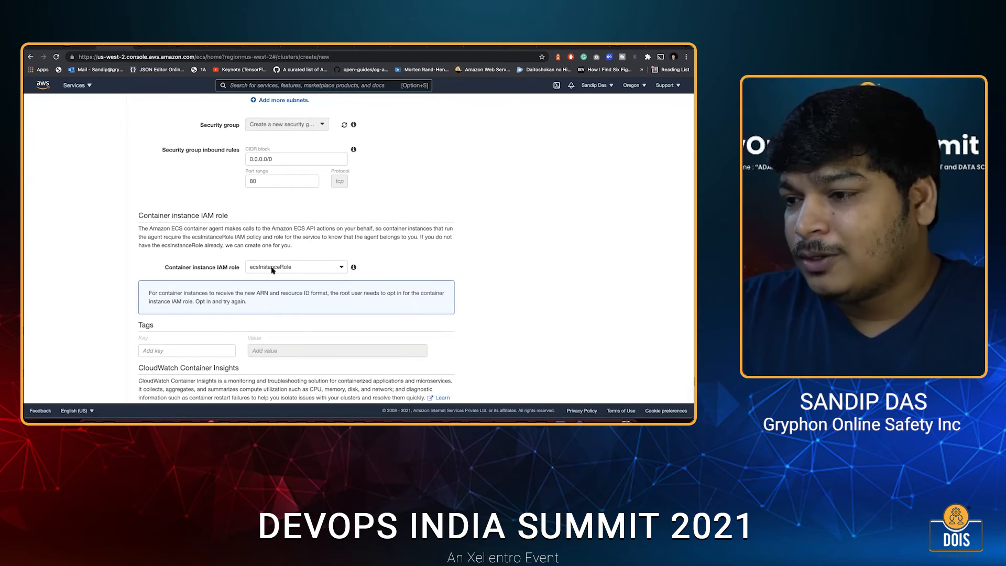
pyautogui.scroll(-2, 282, 210)
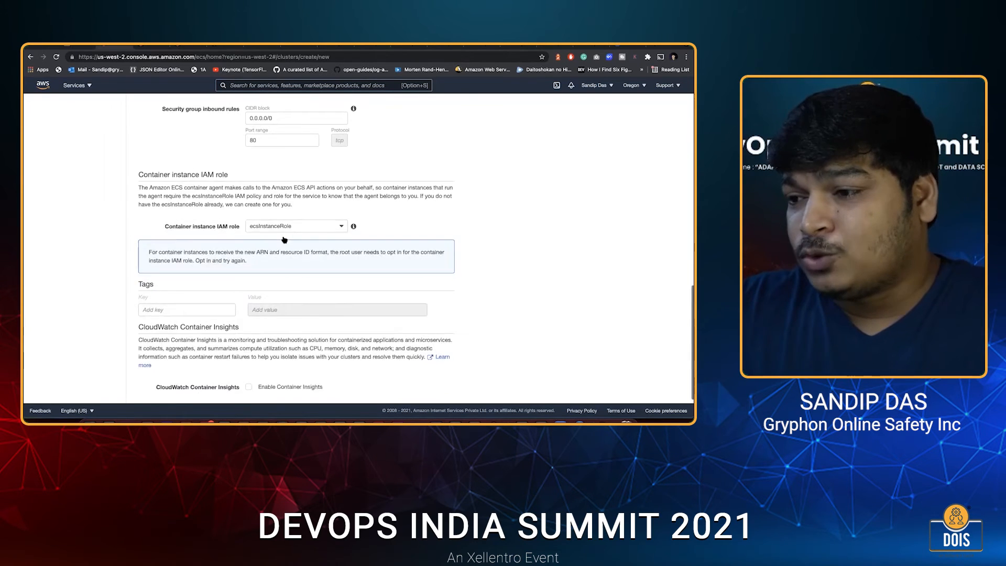
pyautogui.click(283, 181)
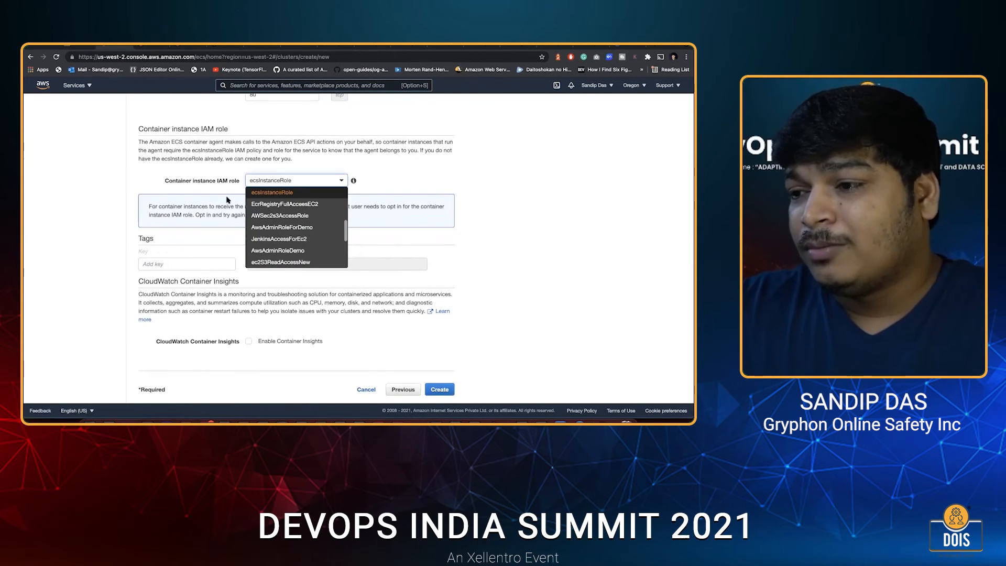
pyautogui.scroll(-3, 270, 220)
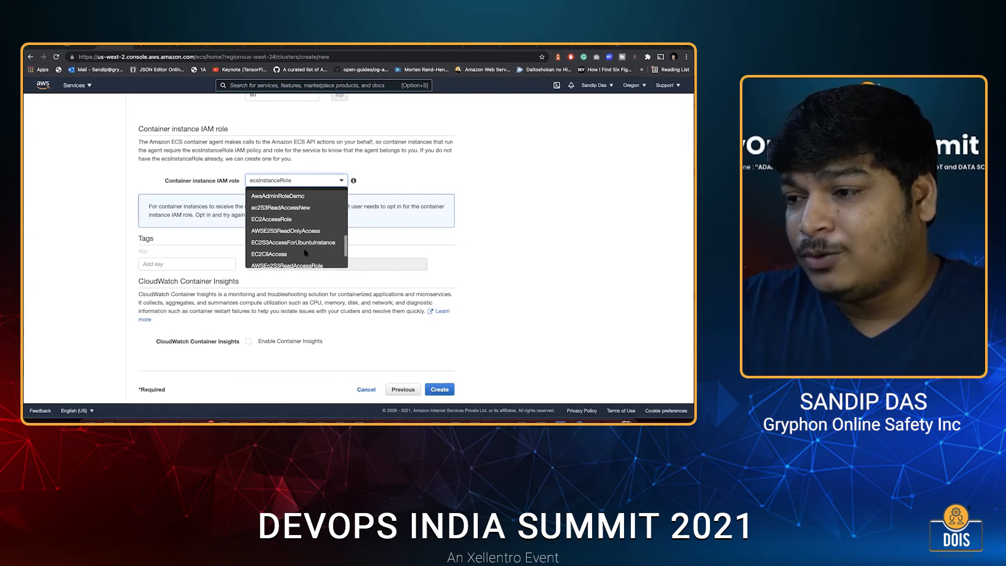
pyautogui.scroll(5, 305, 253)
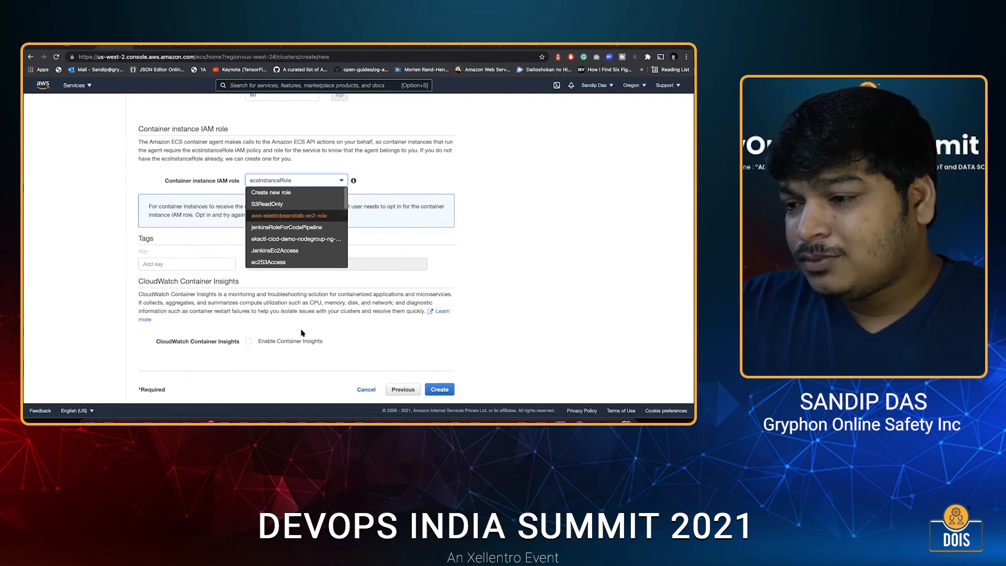
pyautogui.click(271, 192)
pyautogui.scroll(-1, 455, 361)
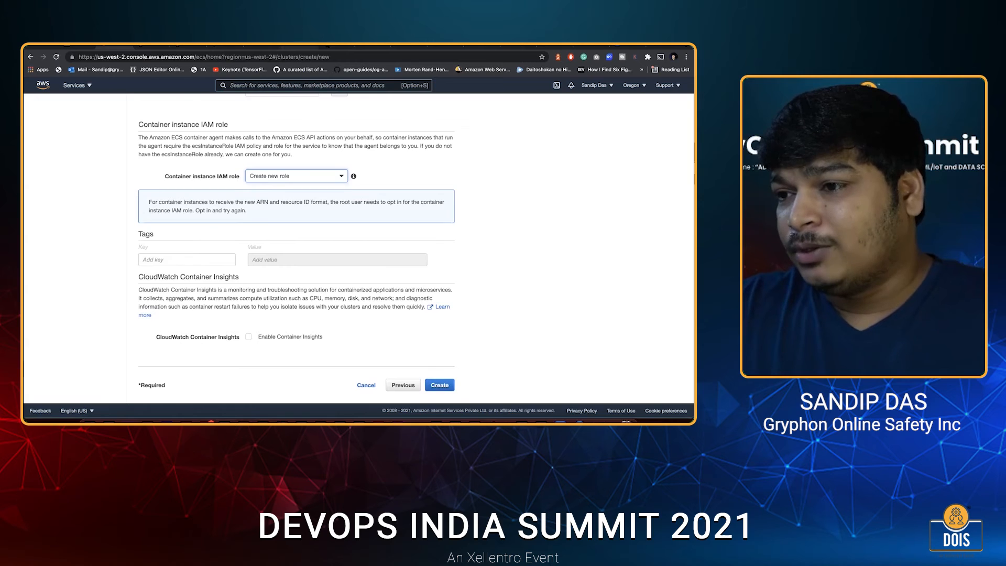
# Examine the saved image step_1.png with the creation status and resources of MicroServicesCluster, then return to the cluster form.
pyautogui.click(310, 46)
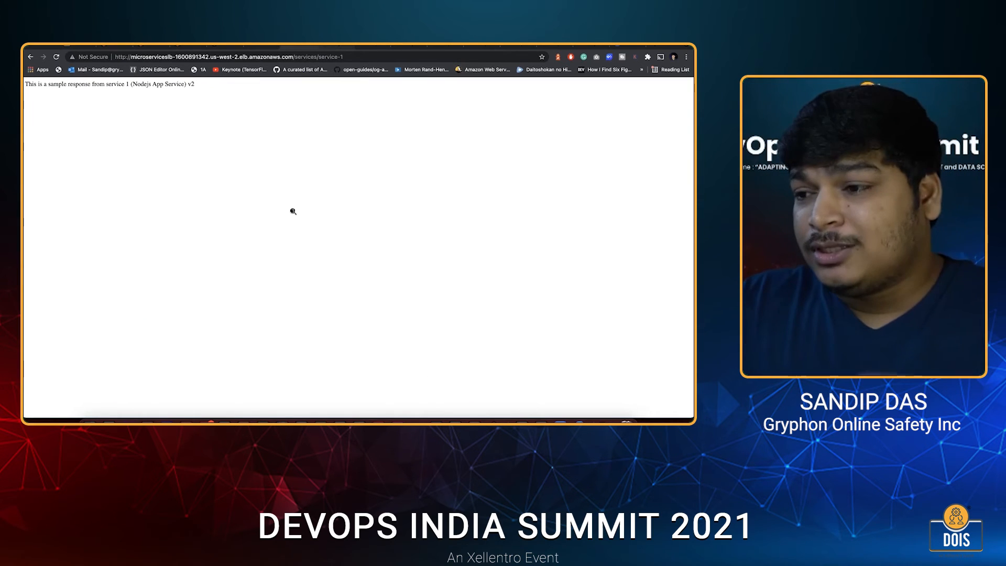
pyautogui.hotkey('ctrl', 'Tab')
pyautogui.scroll(-1, 271, 267)
pyautogui.scroll(1, 240, 268)
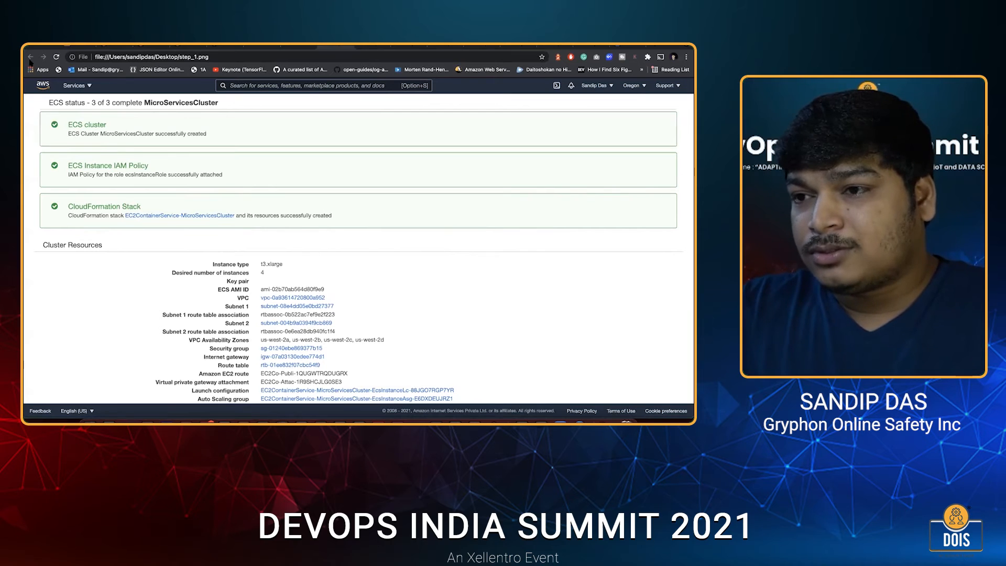
pyautogui.click(181, 48)
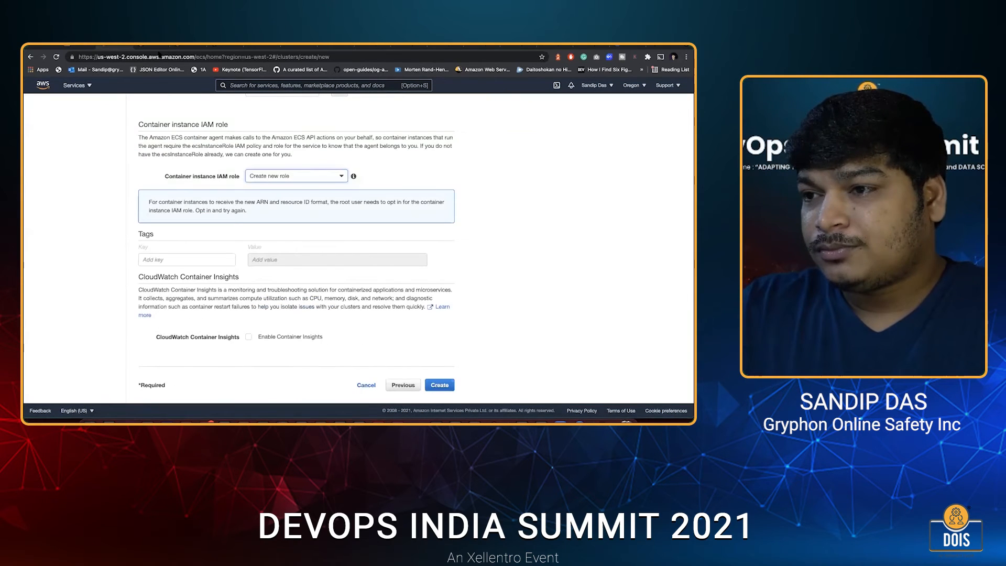
# Examine the list of services on the existing MicroServicesCluster.
pyautogui.click(121, 48)
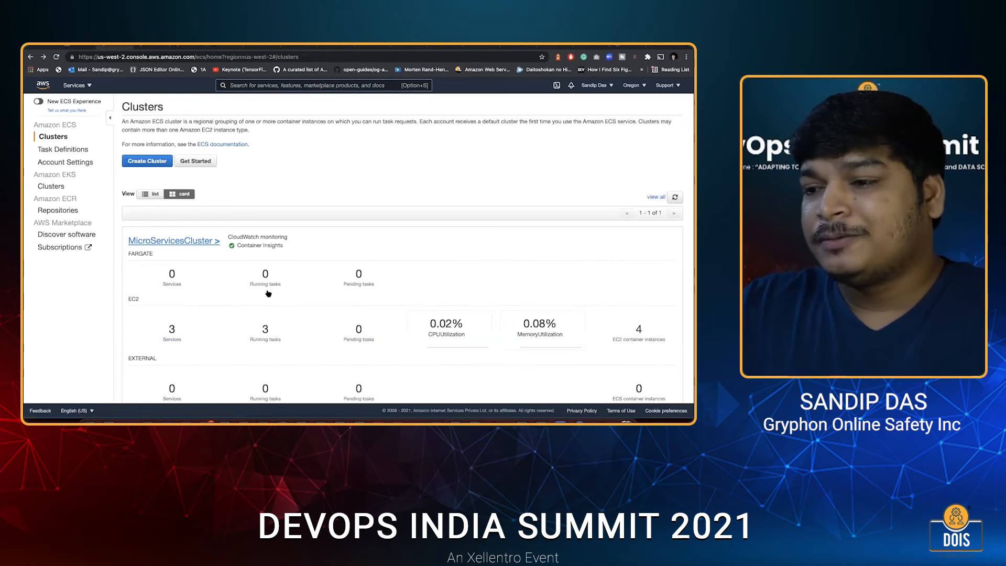
pyautogui.click(191, 241)
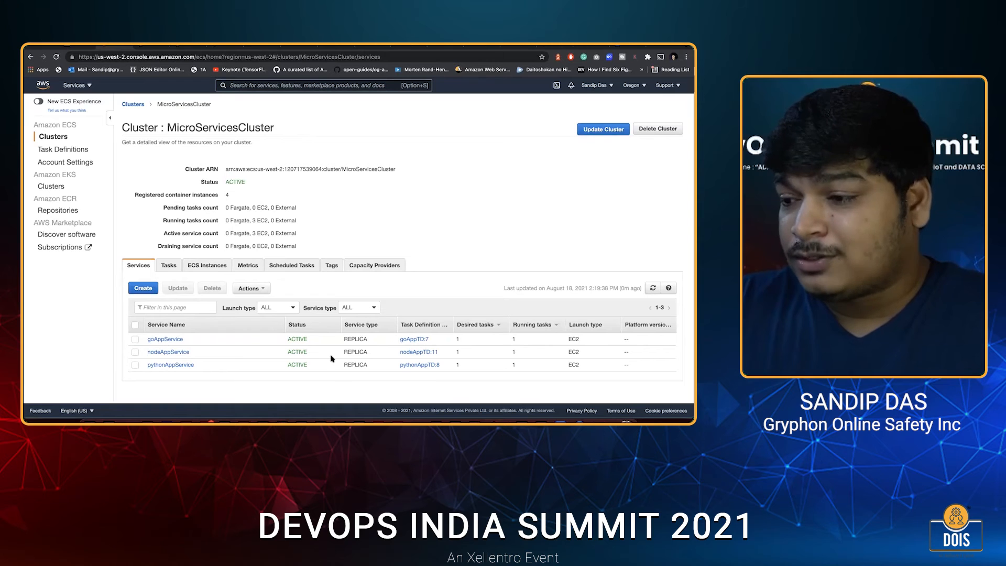
pyautogui.rightClick(164, 339)
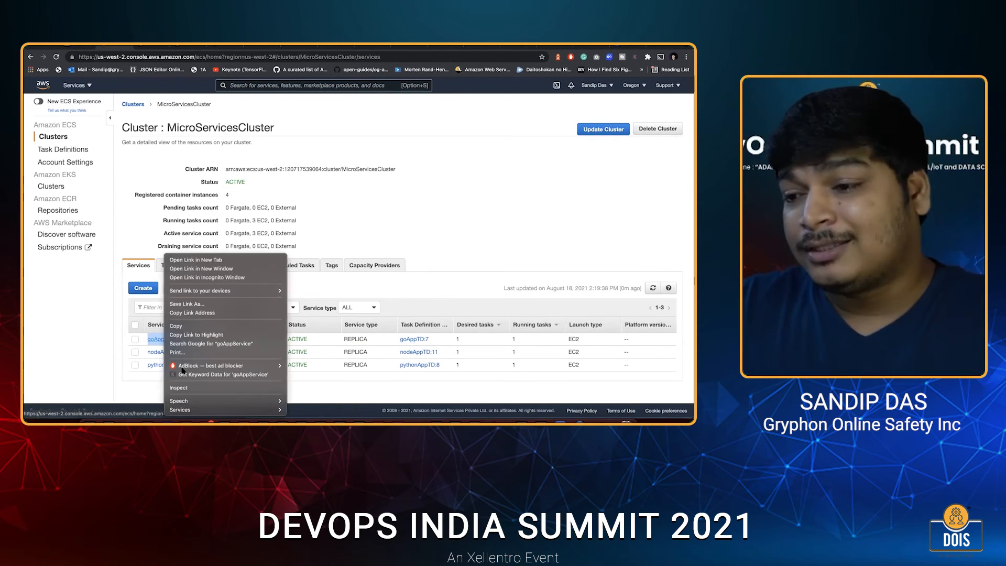
pyautogui.press('Escape')
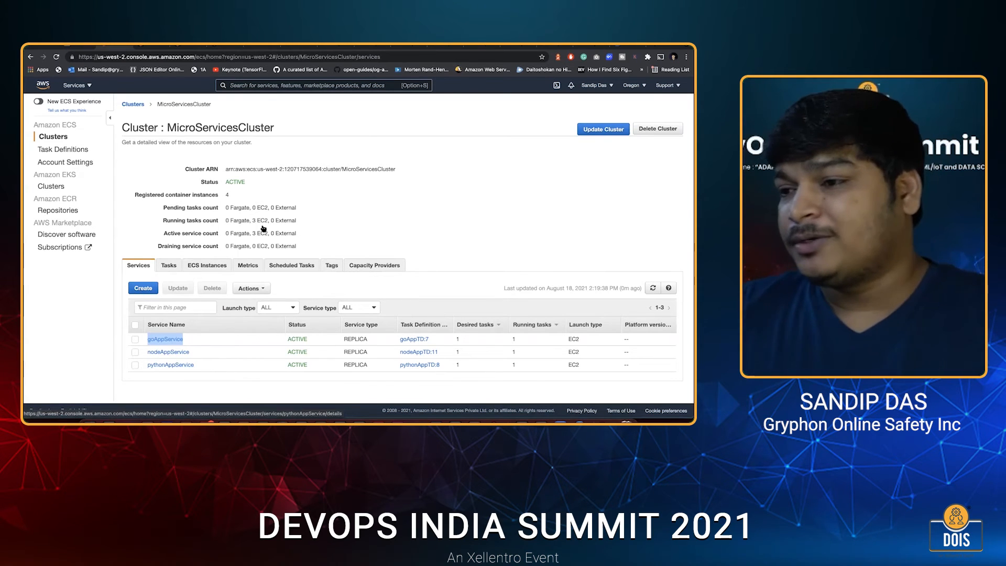
# Start a new service in MicroServicesCluster with launch type EC2 and task definition family nodeAppTD.
pyautogui.click(143, 288)
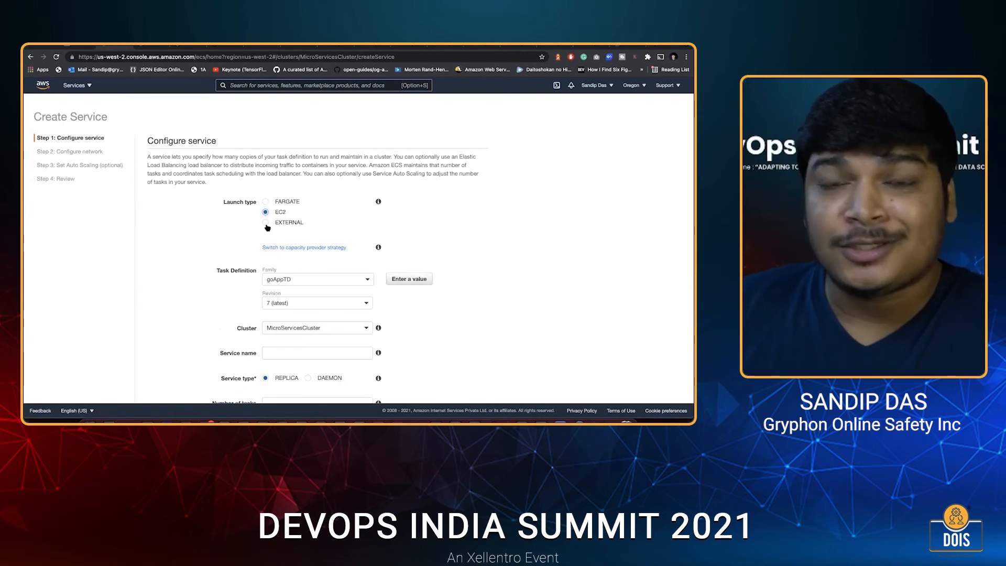
pyautogui.click(265, 212)
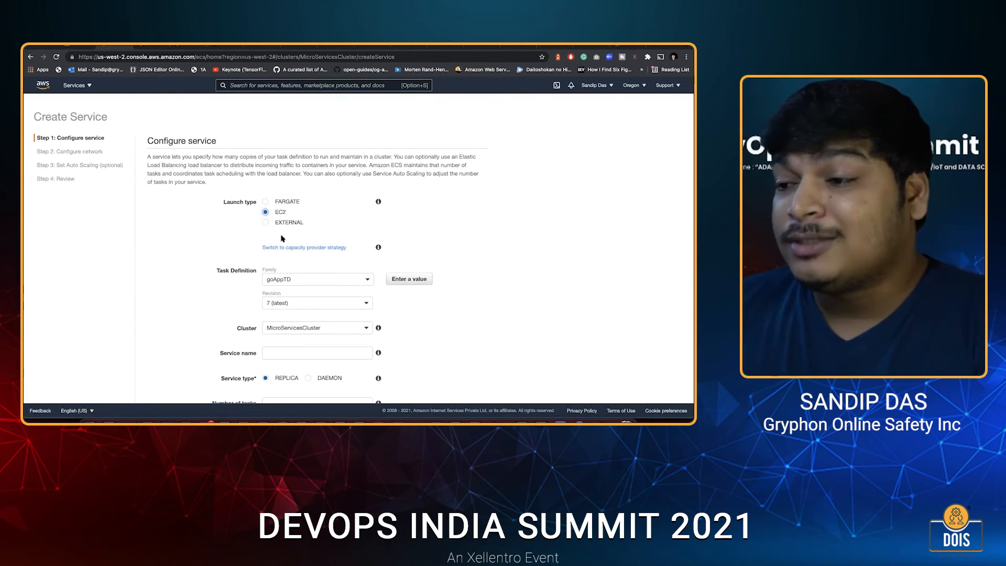
pyautogui.scroll(-2, 282, 238)
pyautogui.click(268, 237)
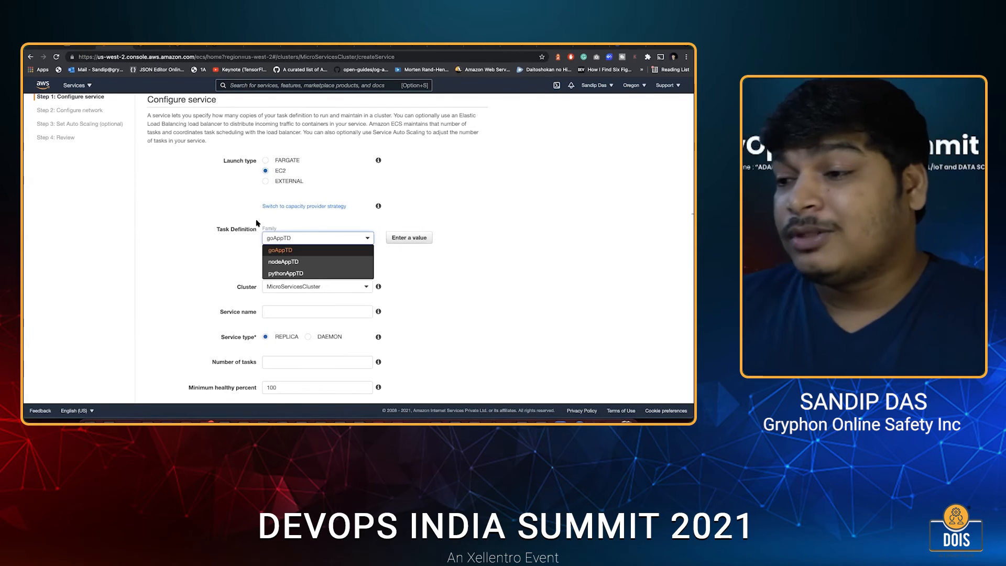
pyautogui.click(291, 250)
pyautogui.click(287, 241)
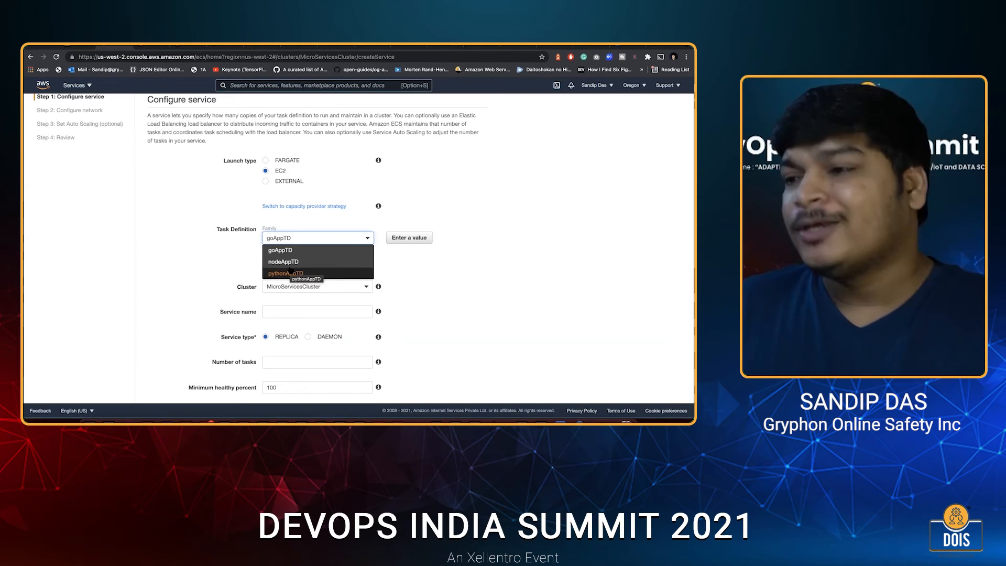
pyautogui.click(295, 262)
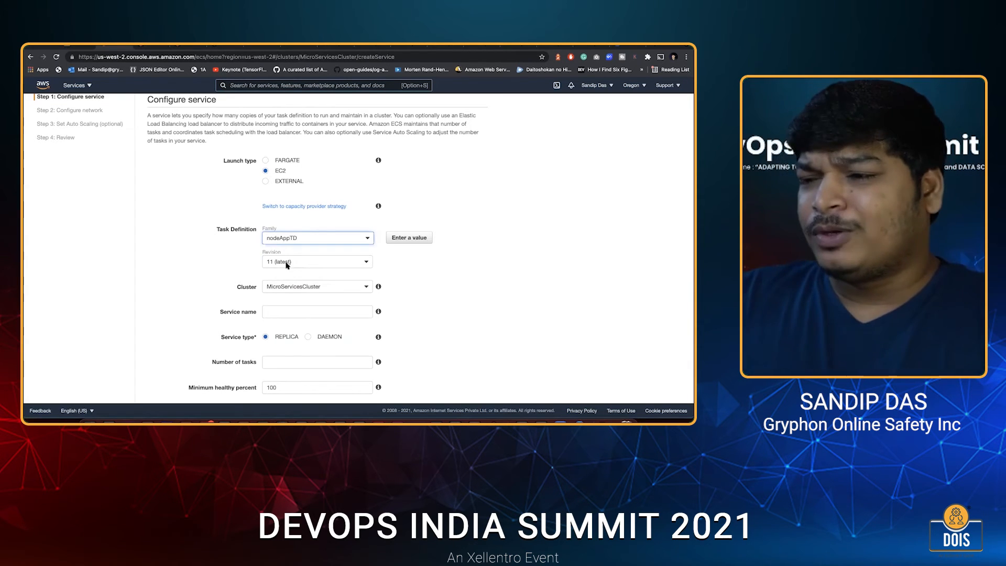
# Set the revision of the service's task definition to 1.
pyautogui.click(290, 263)
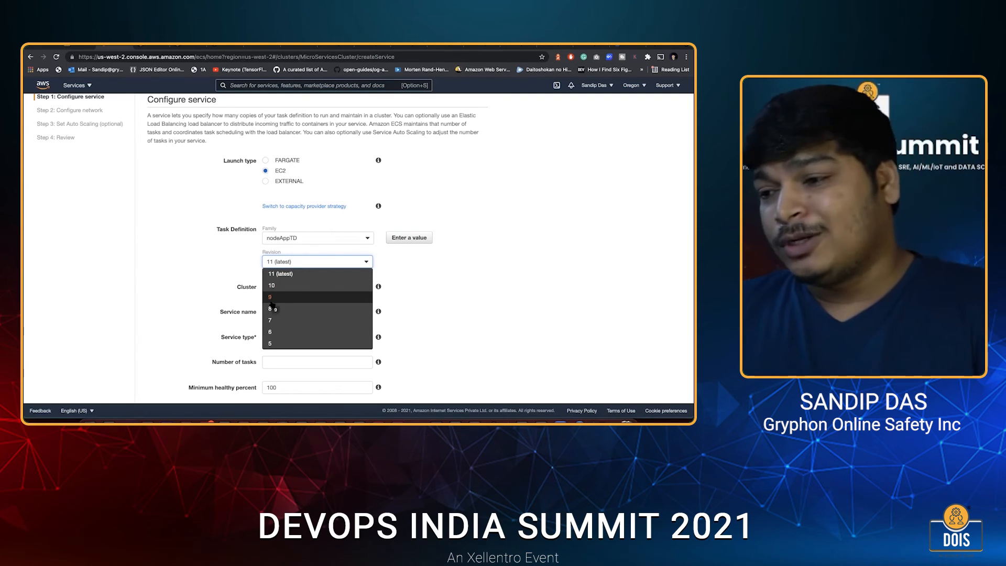
pyautogui.scroll(-3, 281, 337)
pyautogui.click(281, 343)
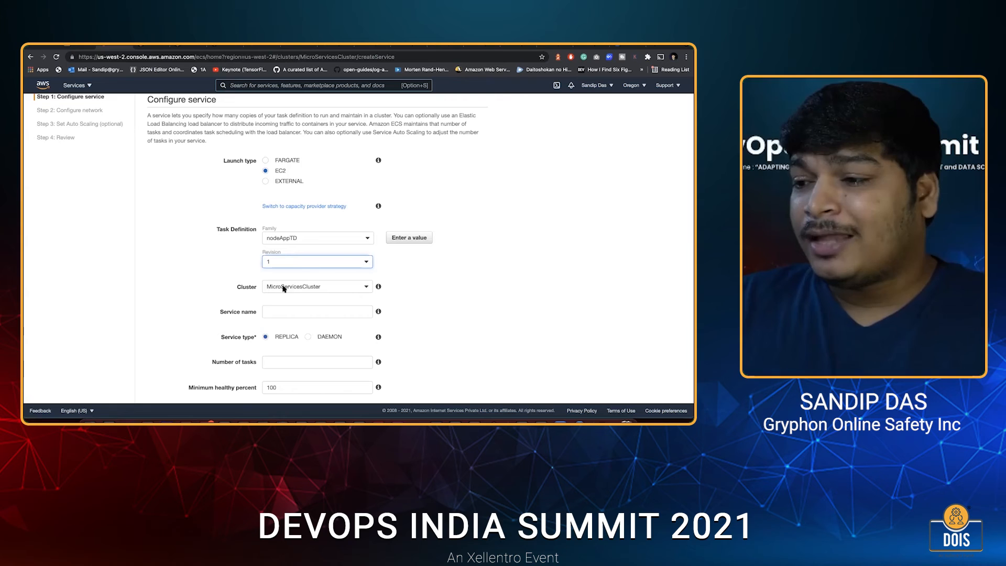
# Keep MicroServicesCluster as the service's cluster and enter sampleNodeServ ice as the service name.
pyautogui.scroll(-2, 283, 288)
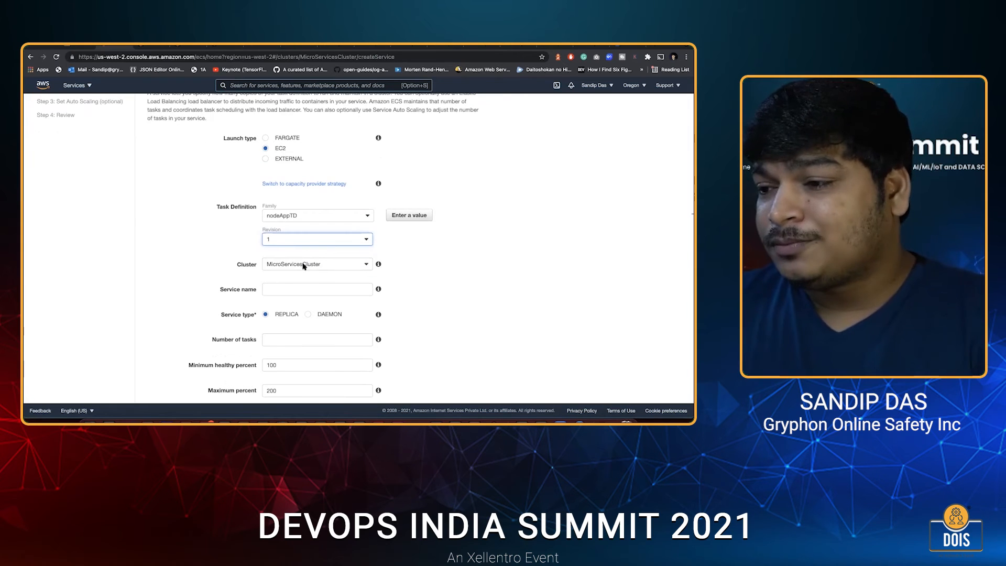
pyautogui.click(304, 266)
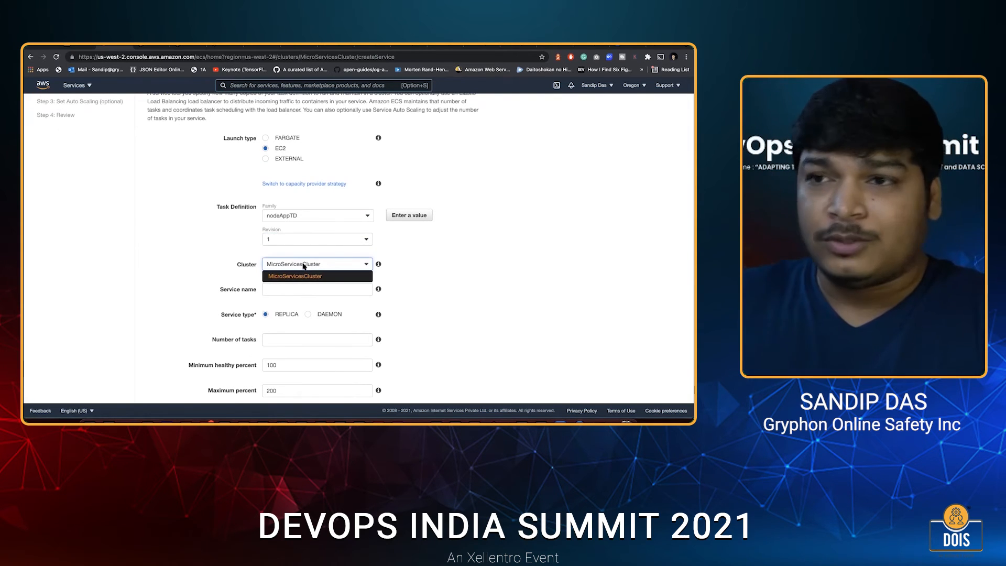
pyautogui.click(331, 310)
pyautogui.write('sa')
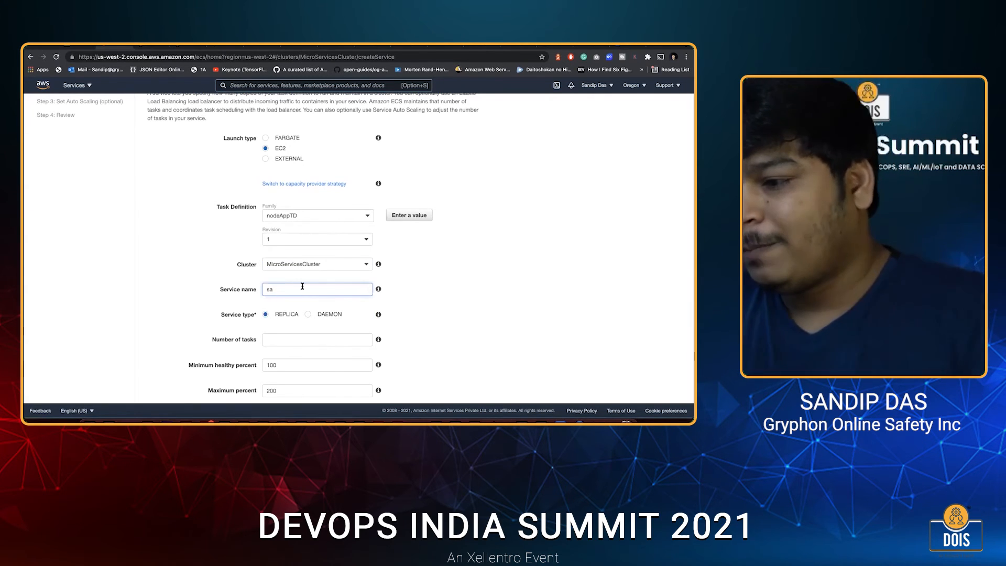
pyautogui.write('mpleNodeService')
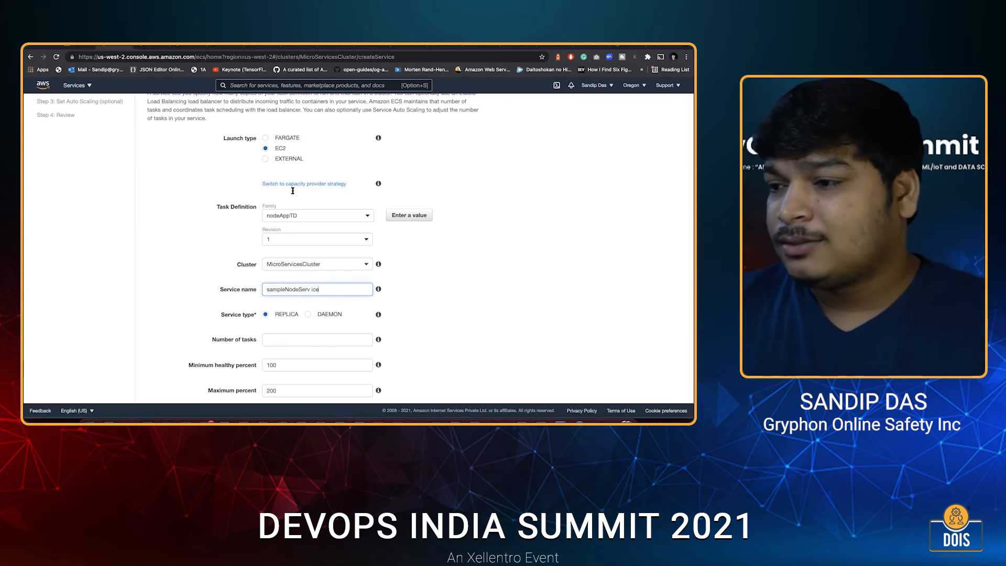
# Remove the space from the service name so that it reads sampleNodeServce.
pyautogui.scroll(-1, 291, 200)
pyautogui.scroll(-2, 291, 200)
pyautogui.click(305, 249)
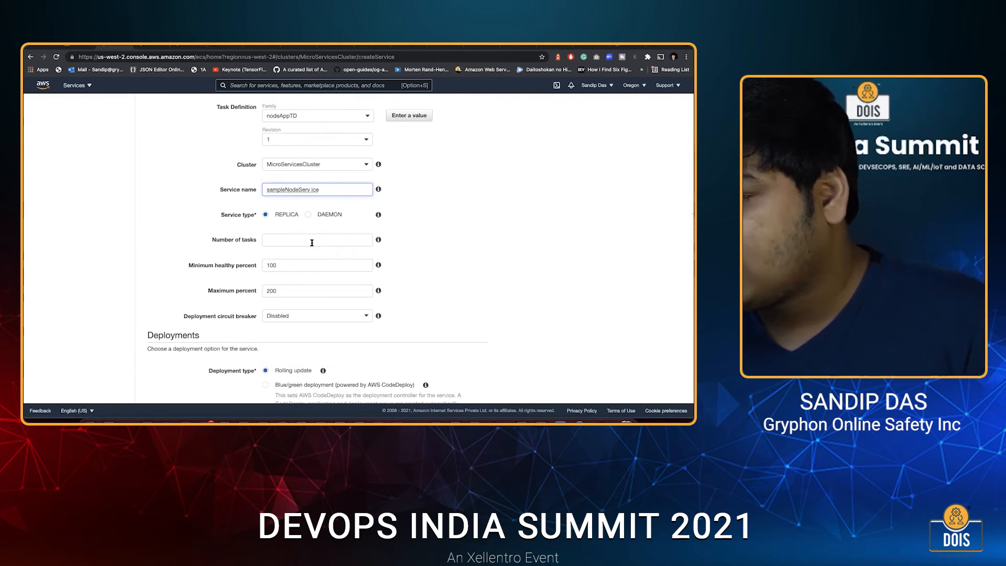
pyautogui.click(323, 193)
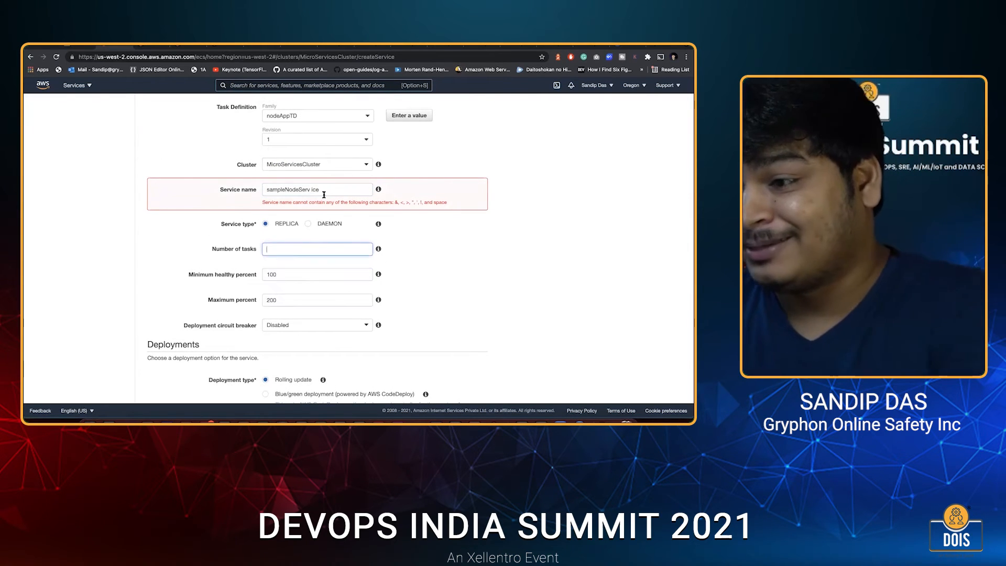
pyautogui.click(314, 191)
pyautogui.press('BackSpace')
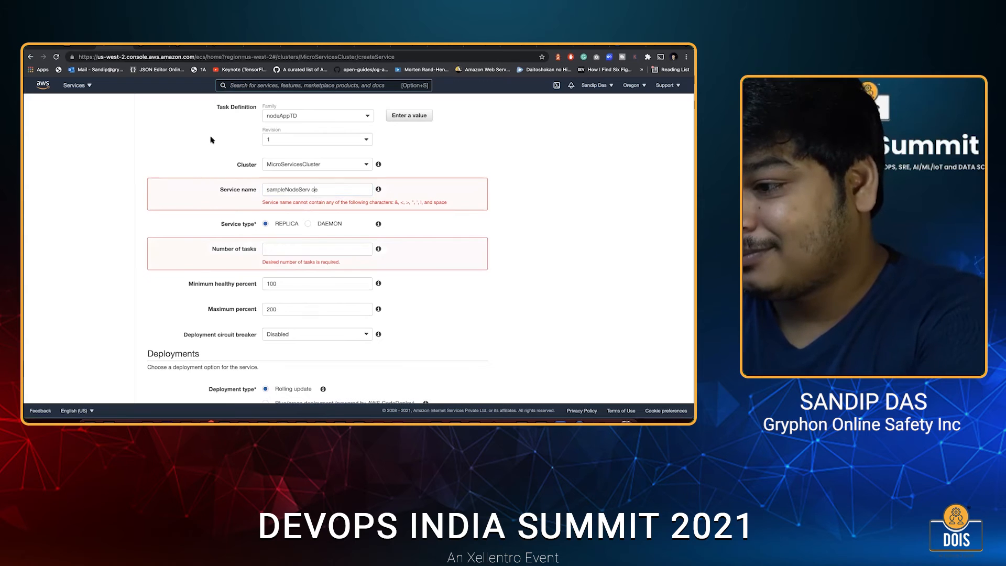
# Set the service's number of tasks to 1.
pyautogui.click(281, 244)
pyautogui.click(281, 239)
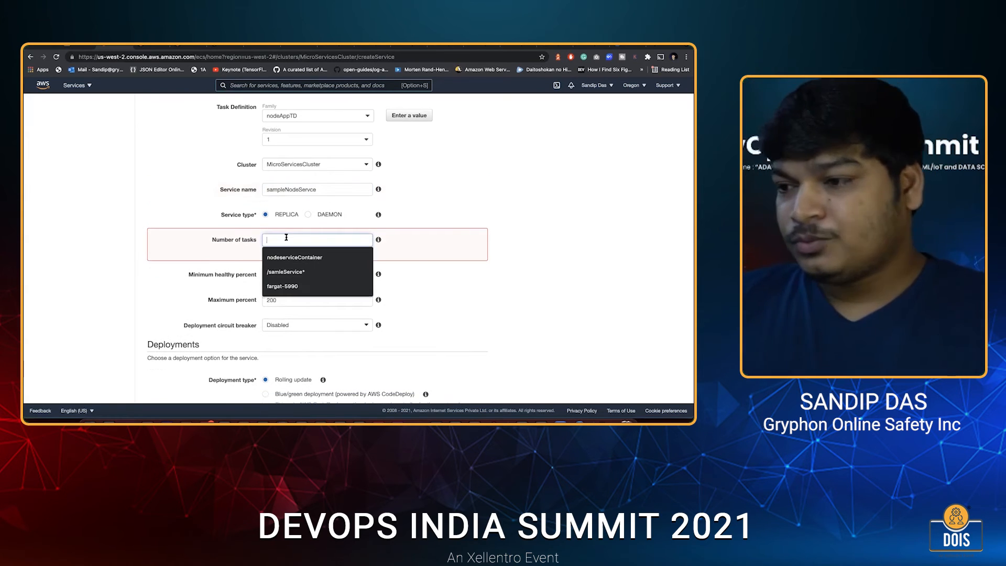
pyautogui.write('1')
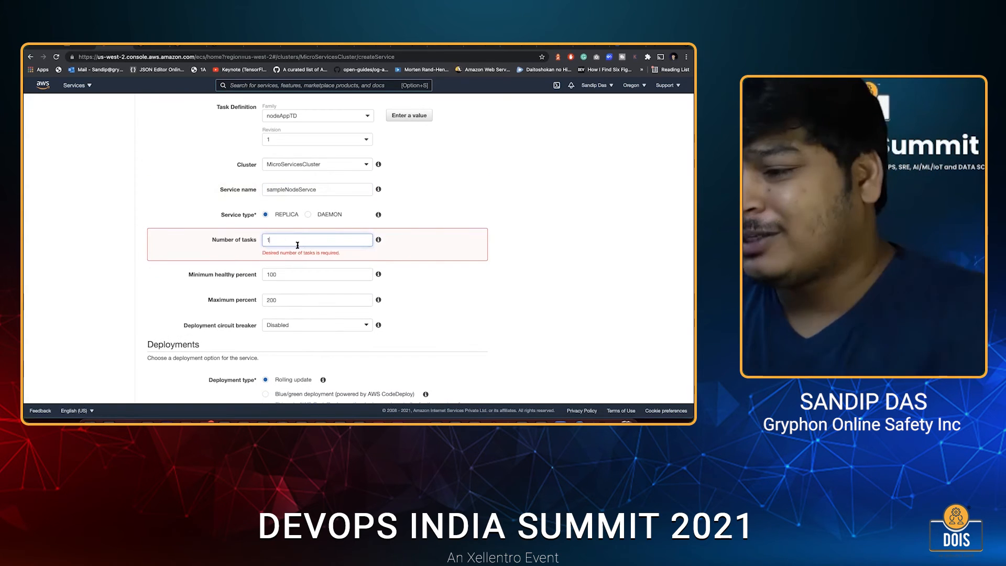
pyautogui.click(219, 268)
# Try the BinPack placement template for the service, and return the selection to AZ Balanced Spread.
pyautogui.scroll(-1, 311, 310)
pyautogui.scroll(-4, 311, 310)
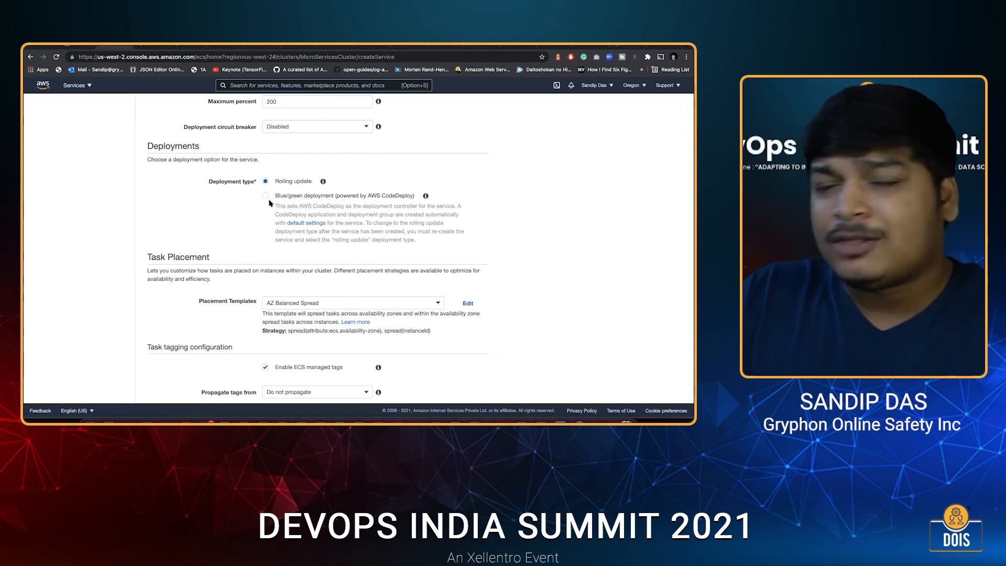
pyautogui.scroll(-1, 286, 204)
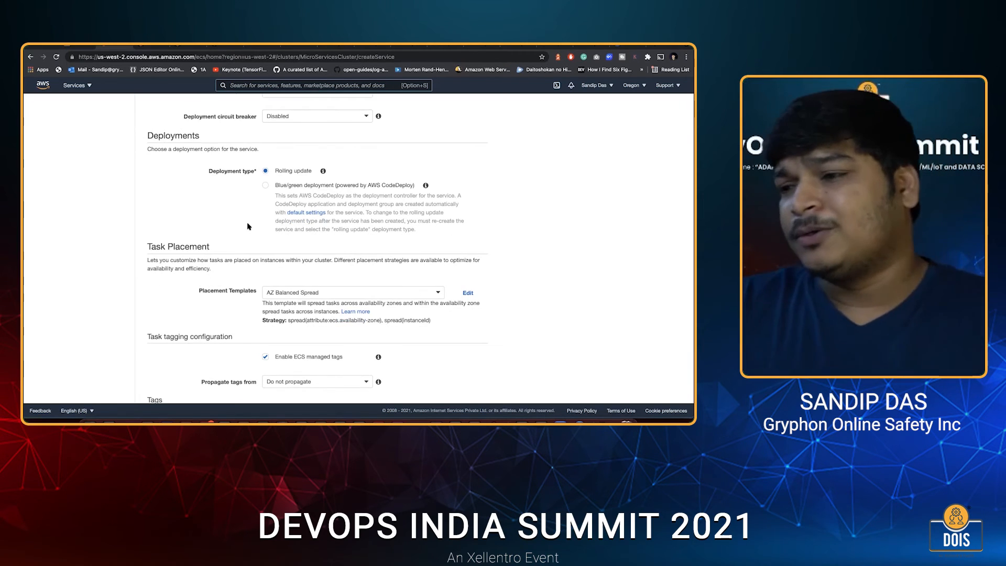
pyautogui.scroll(-3, 248, 227)
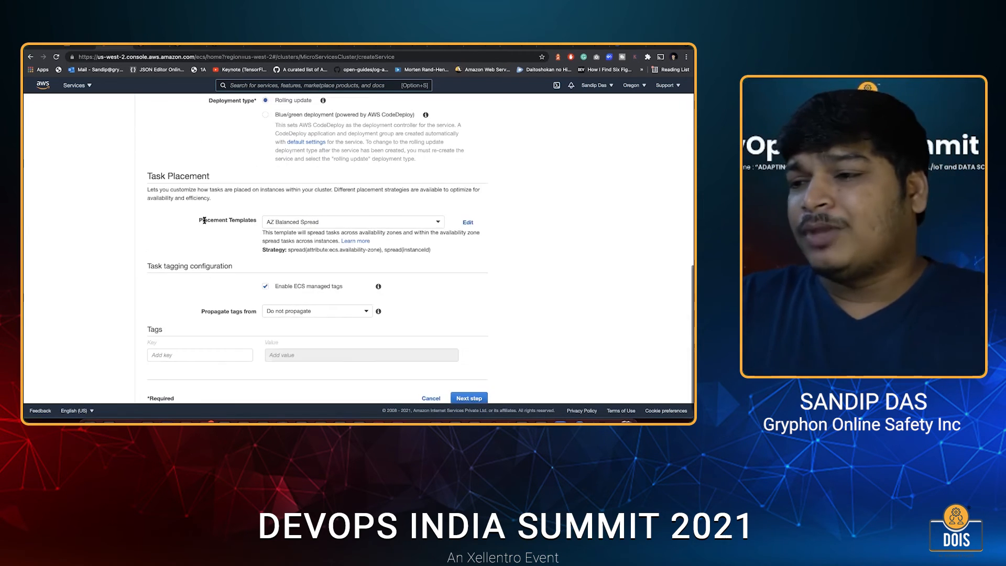
pyautogui.click(302, 221)
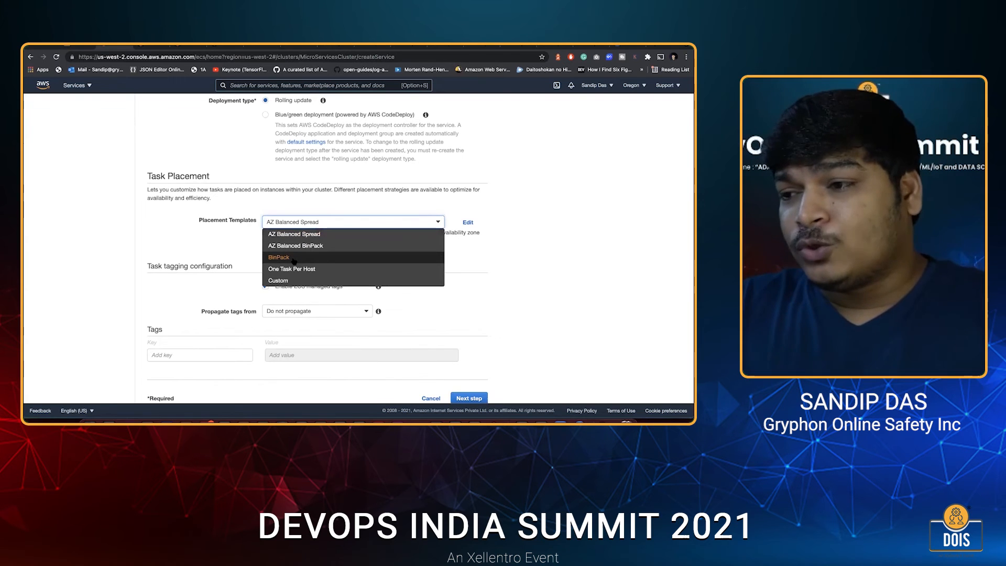
pyautogui.click(278, 258)
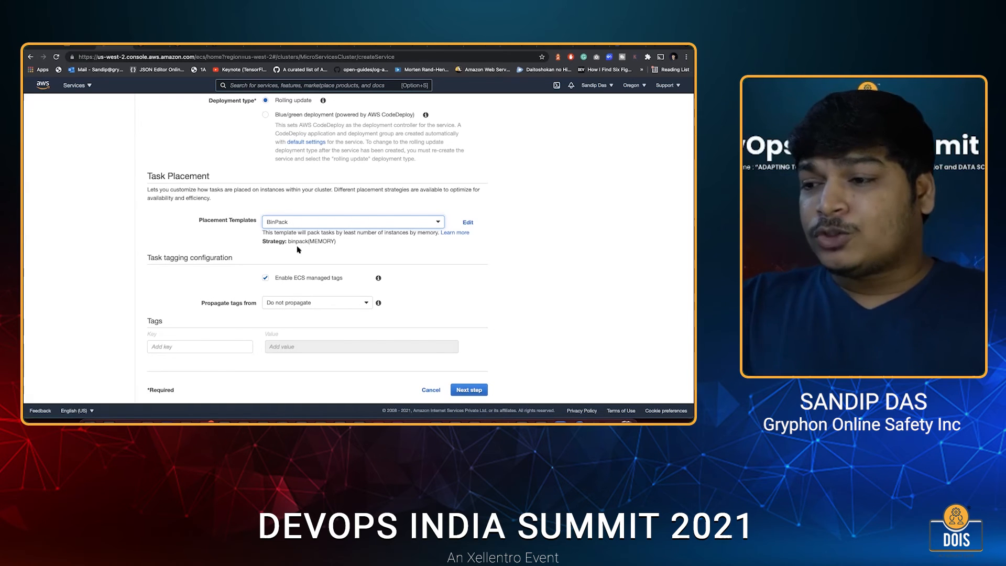
pyautogui.click(287, 223)
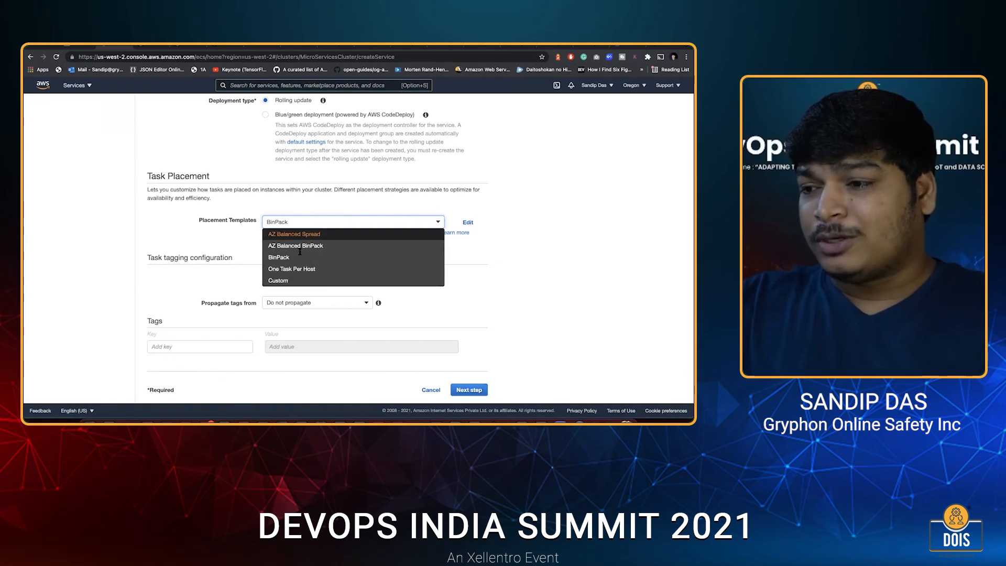
pyautogui.click(297, 232)
pyautogui.click(299, 222)
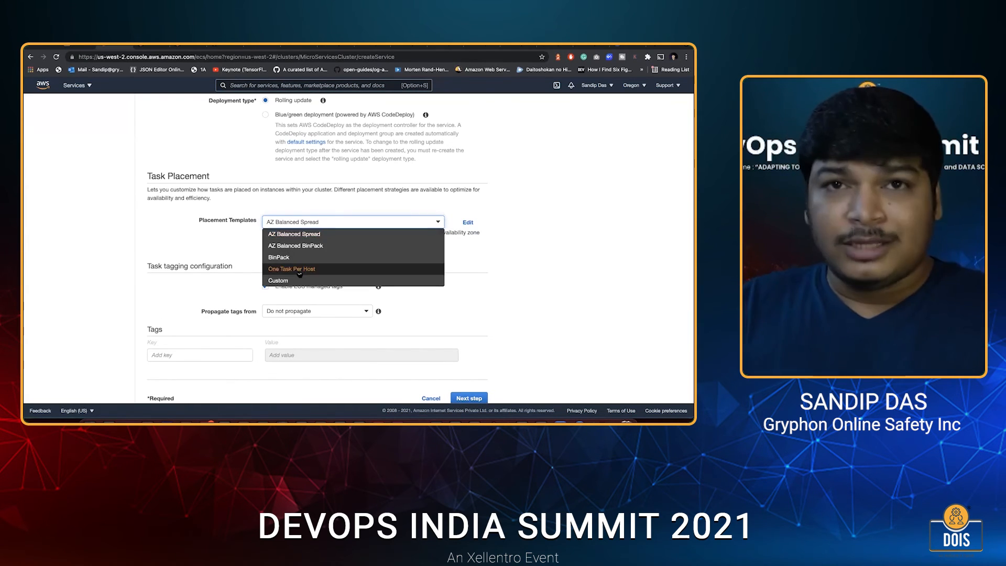
pyautogui.click(244, 249)
pyautogui.scroll(-1, 245, 249)
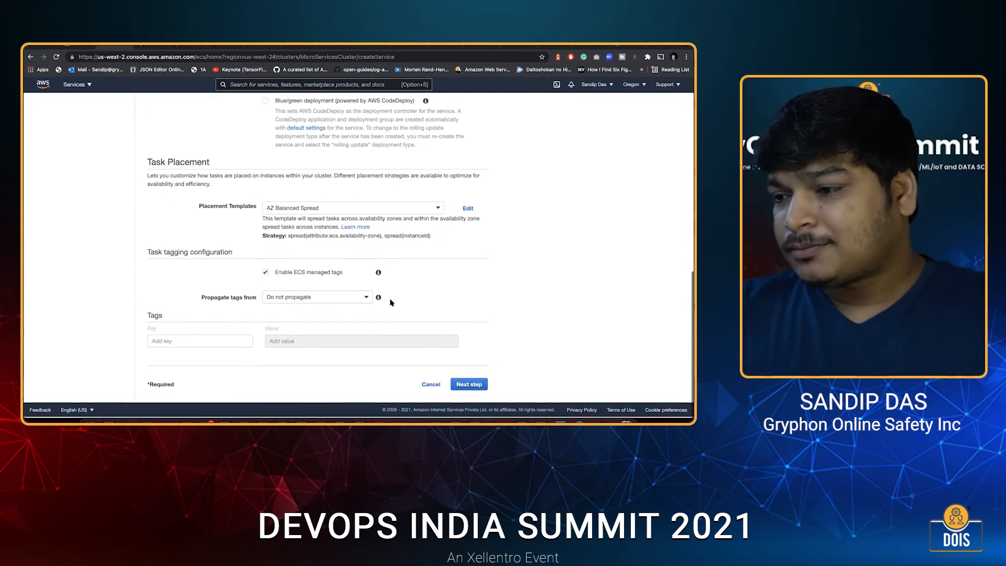
# Continue to the service's network configuration and choose Application Load Balancer as the load balancer type.
pyautogui.click(470, 387)
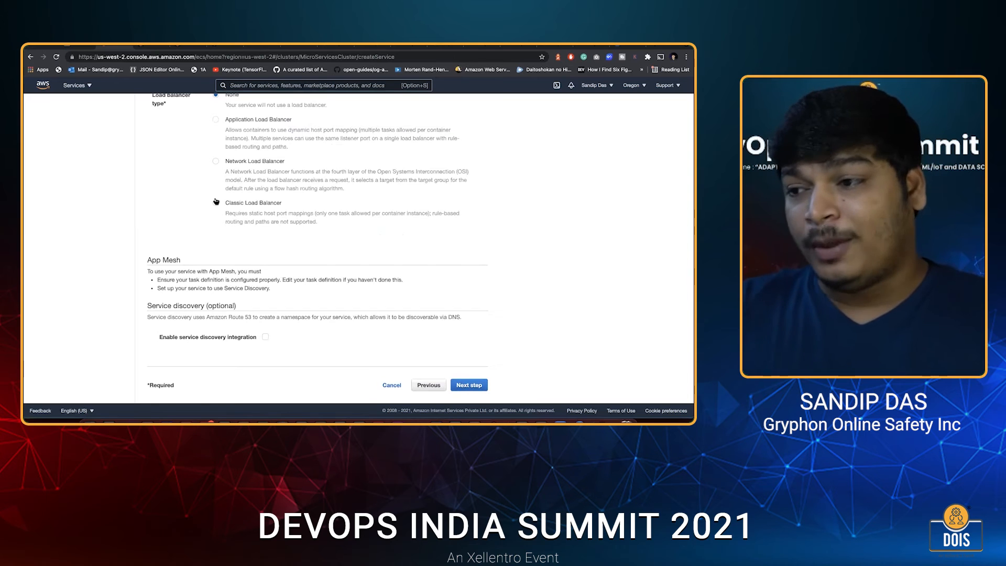
pyautogui.scroll(5, 216, 201)
pyautogui.scroll(-3, 264, 281)
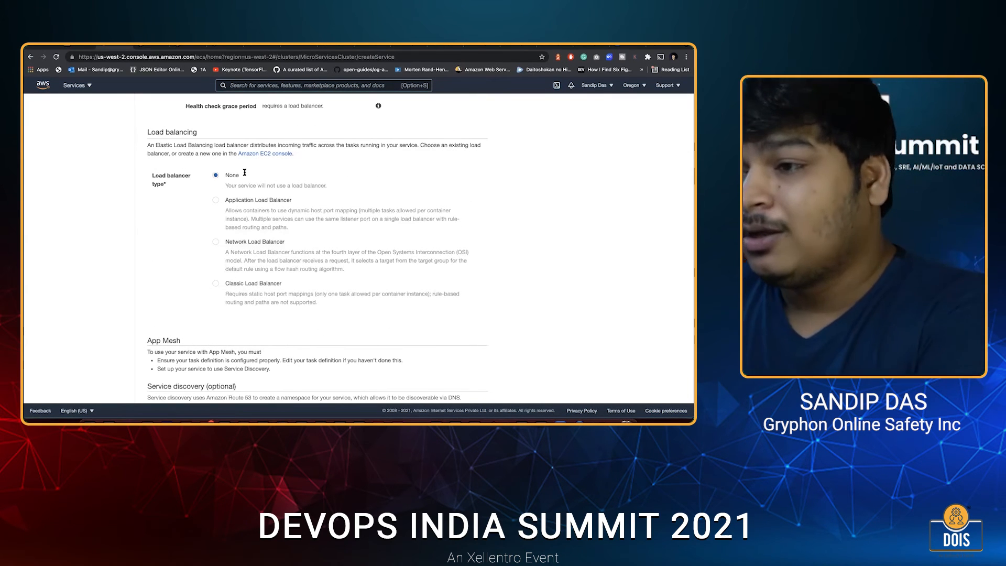
pyautogui.click(215, 199)
pyautogui.scroll(-3, 217, 199)
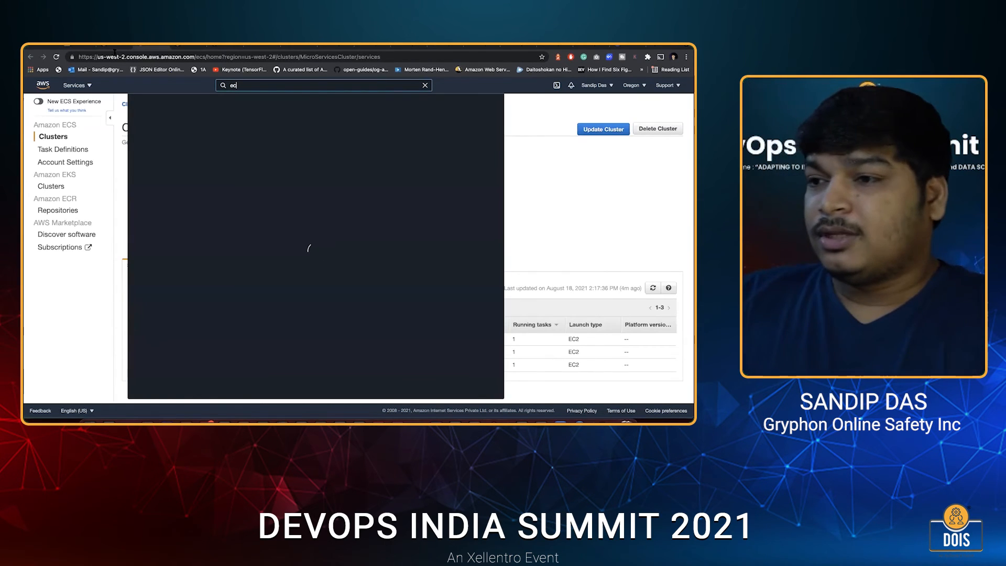
# Find EC2, open its load balancers, and start a new application load balancer named sampleLB.
pyautogui.write('2')
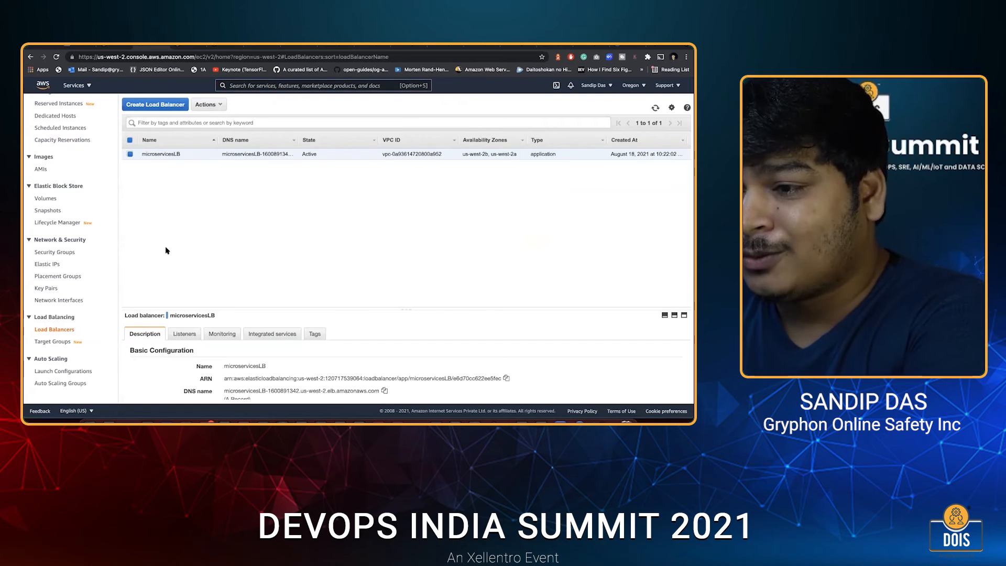
pyautogui.click(155, 104)
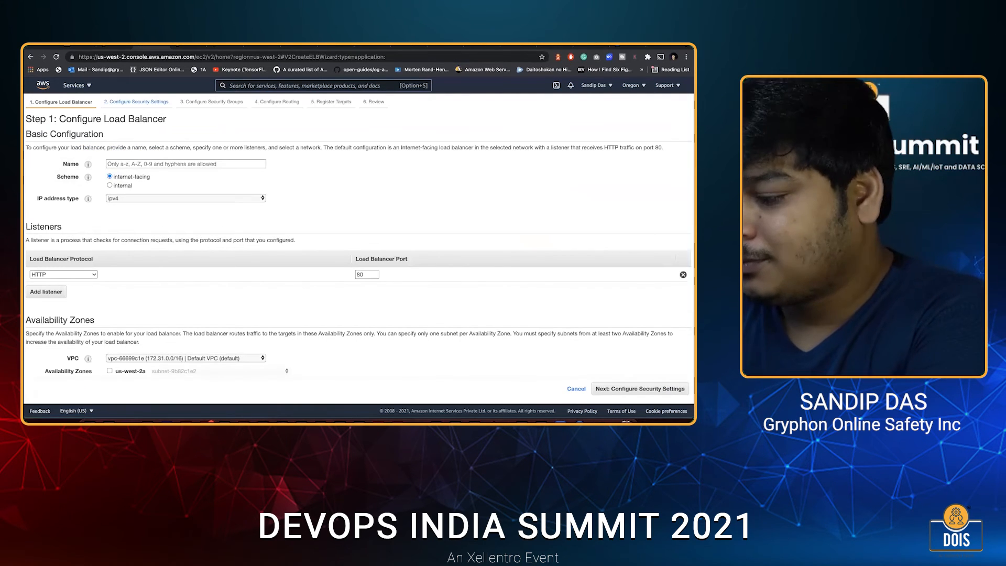
pyautogui.click(186, 164)
pyautogui.write('sampkle')
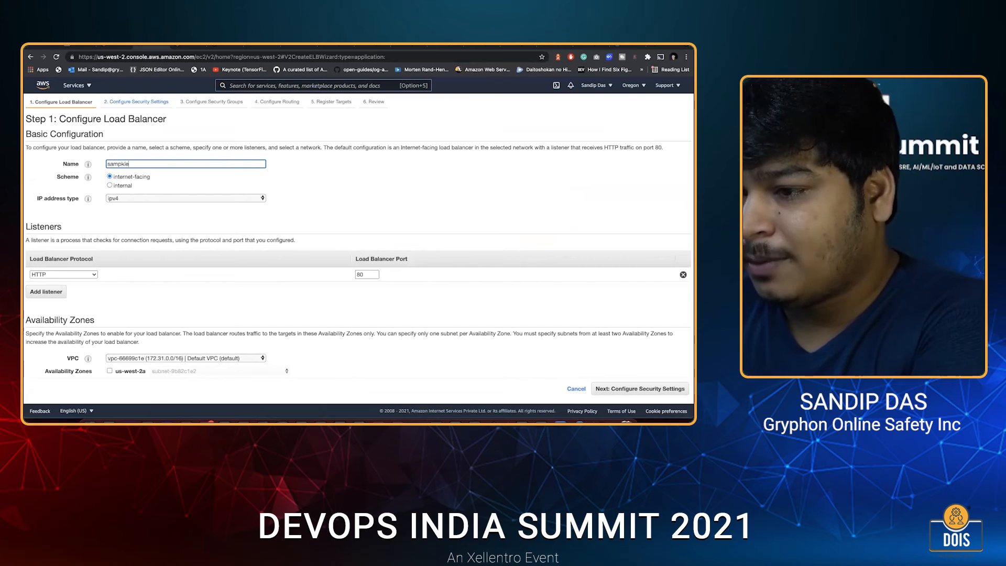
pyautogui.write('leLB')
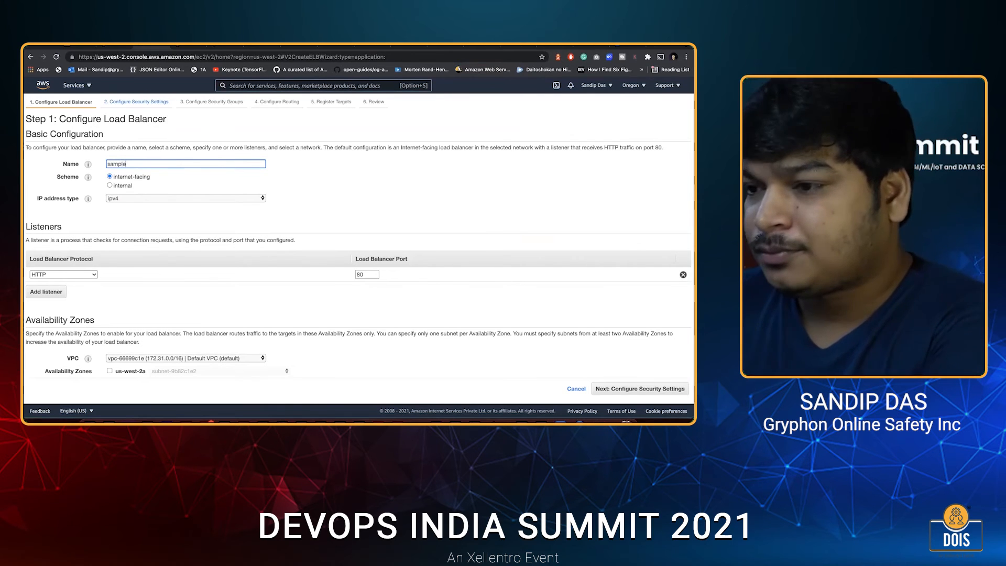
# Check which VPC belongs to MicroServicesCluster in the saved cluster creation results, and return to the load balancer setup.
pyautogui.scroll(-1, 170, 240)
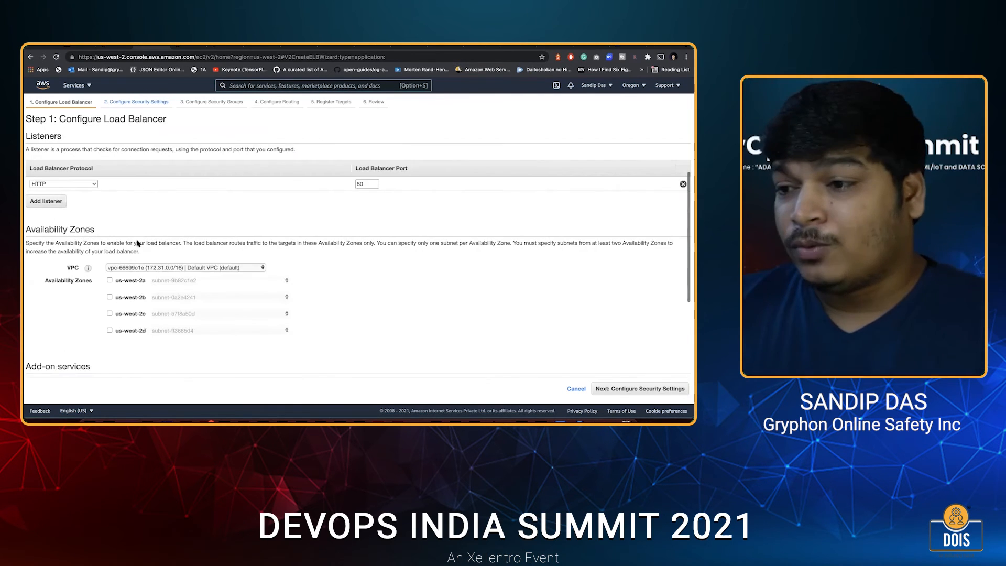
pyautogui.scroll(-2, 136, 244)
pyautogui.click(139, 241)
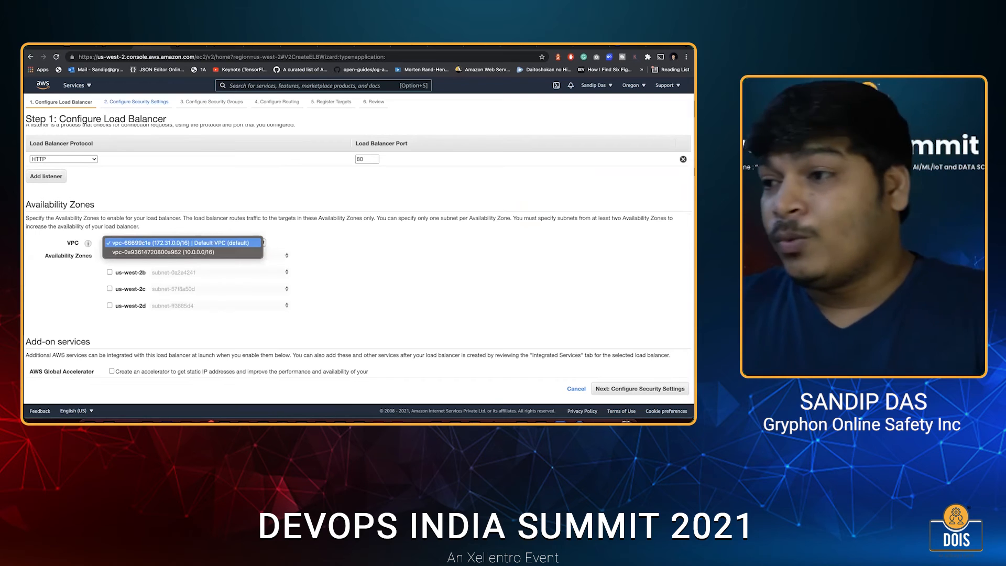
pyautogui.click(295, 46)
pyautogui.click(295, 47)
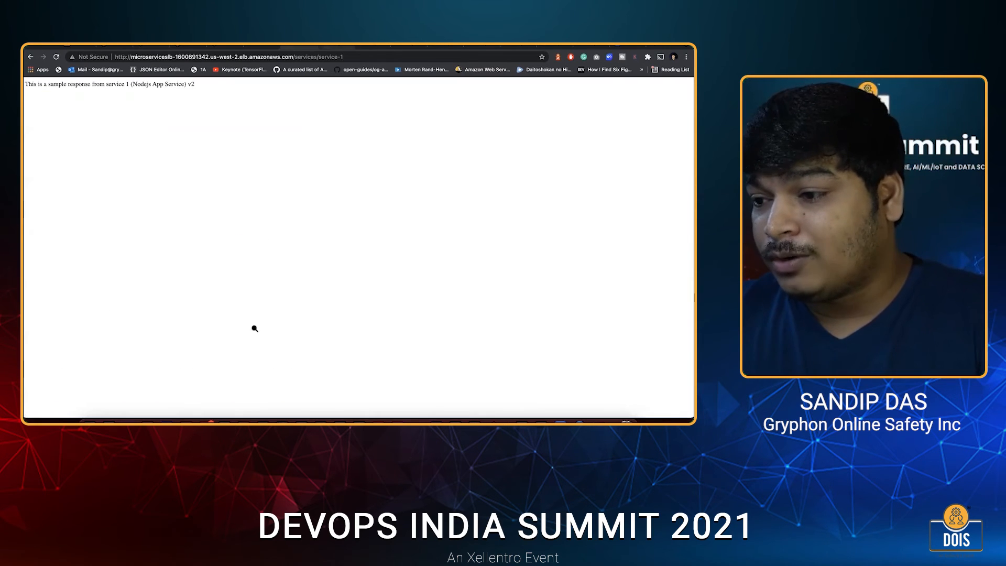
pyautogui.hotkey('ctrl', 'Tab')
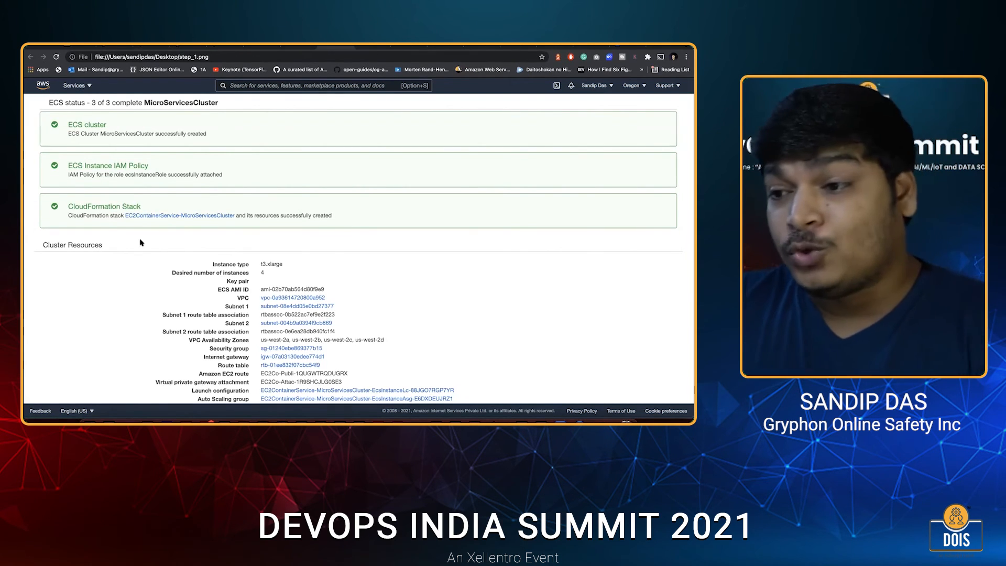
pyautogui.hotkey('ctrl', 'Tab')
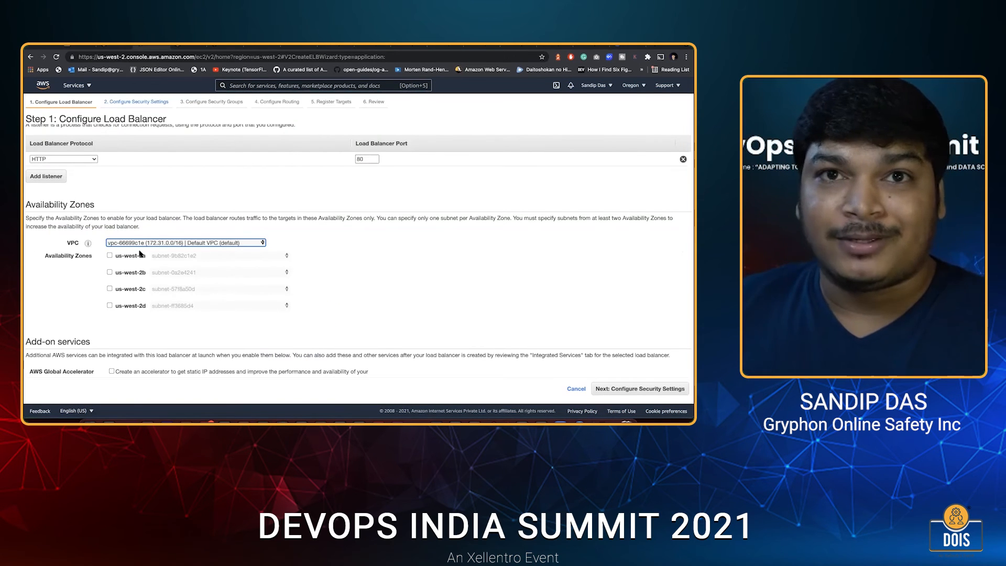
pyautogui.click(139, 244)
pyautogui.click(139, 252)
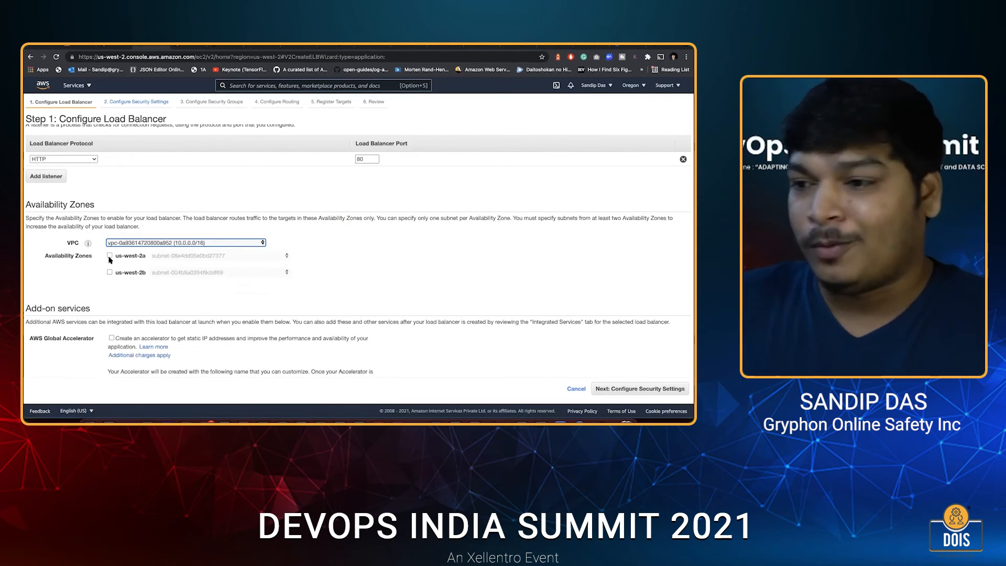
pyautogui.click(110, 255)
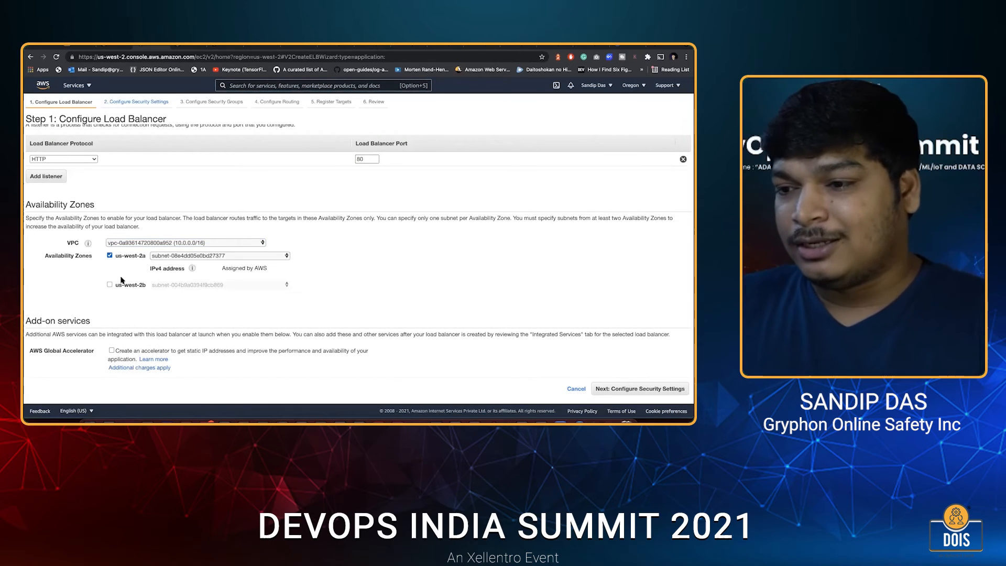
pyautogui.click(110, 285)
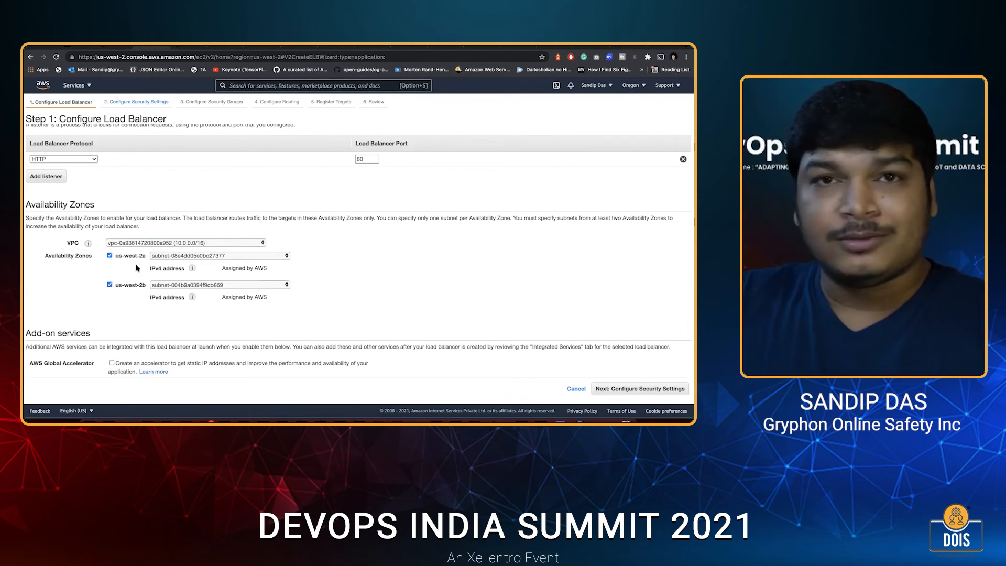
pyautogui.scroll(-1, 352, 356)
pyautogui.scroll(-2, 371, 295)
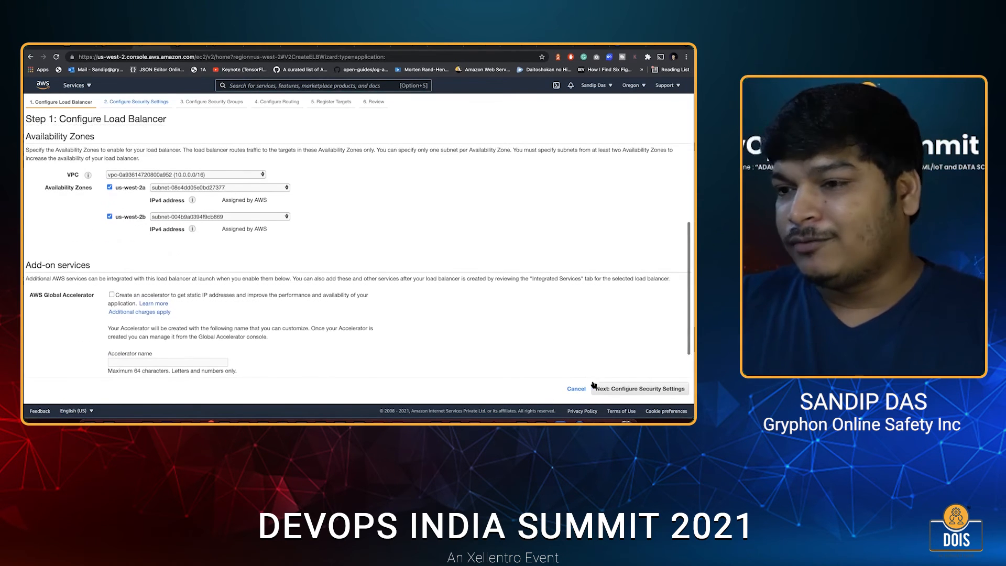
# Assign a new security group named sampleLB to the load balancer and continue to the routing configuration.
pyautogui.click(137, 101)
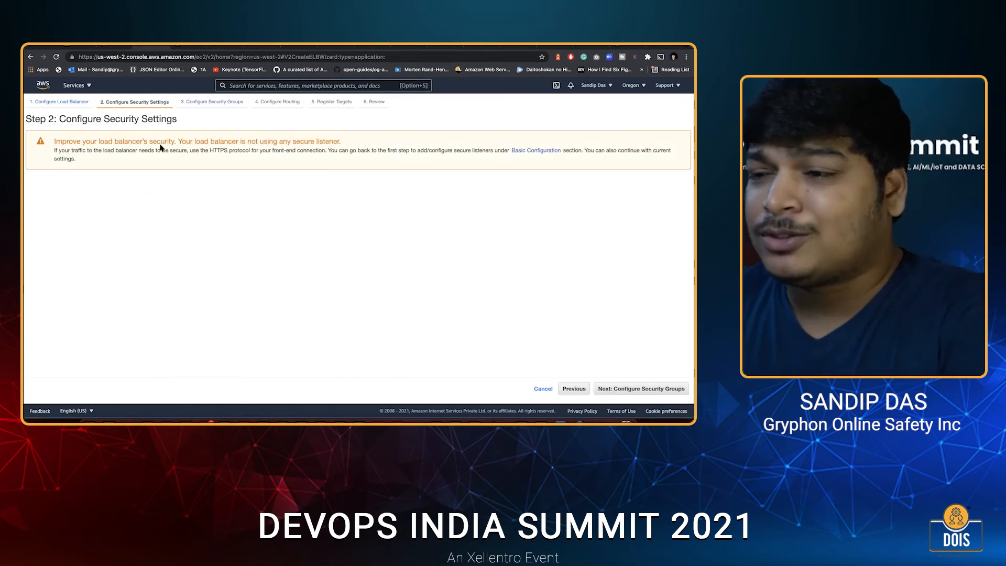
pyautogui.click(211, 102)
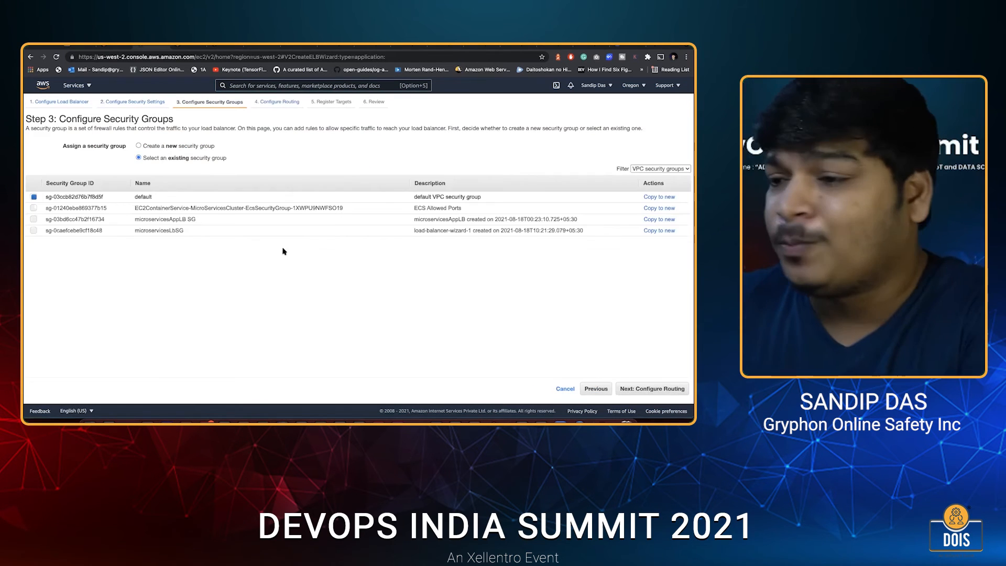
pyautogui.click(139, 146)
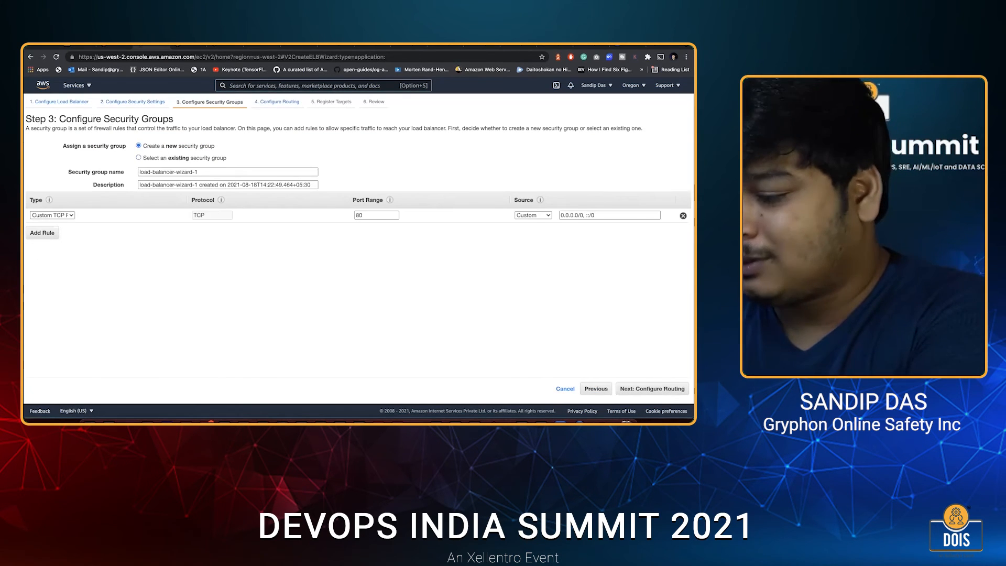
pyautogui.tripleClick(199, 172)
pyautogui.write('sampleLB')
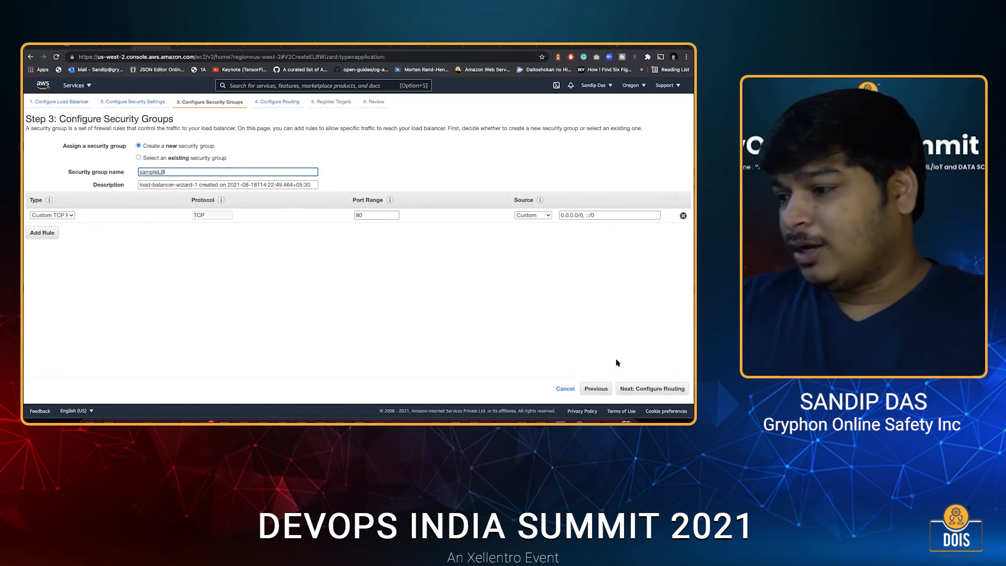
pyautogui.press('super+a')
pyautogui.click(646, 389)
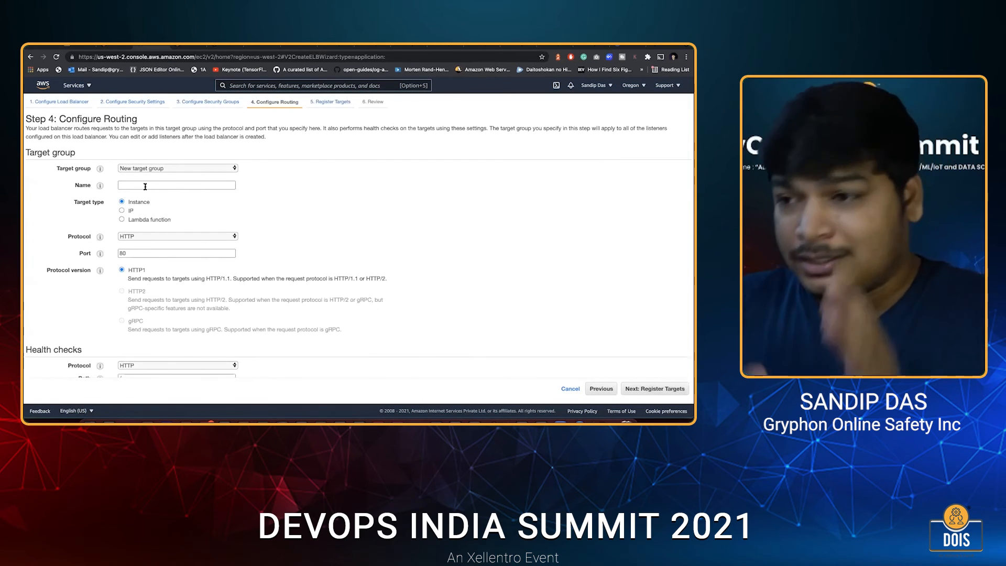
# Name the new target group sampleTG and proceed to the load balancer review without registering any instances.
pyautogui.click(145, 185)
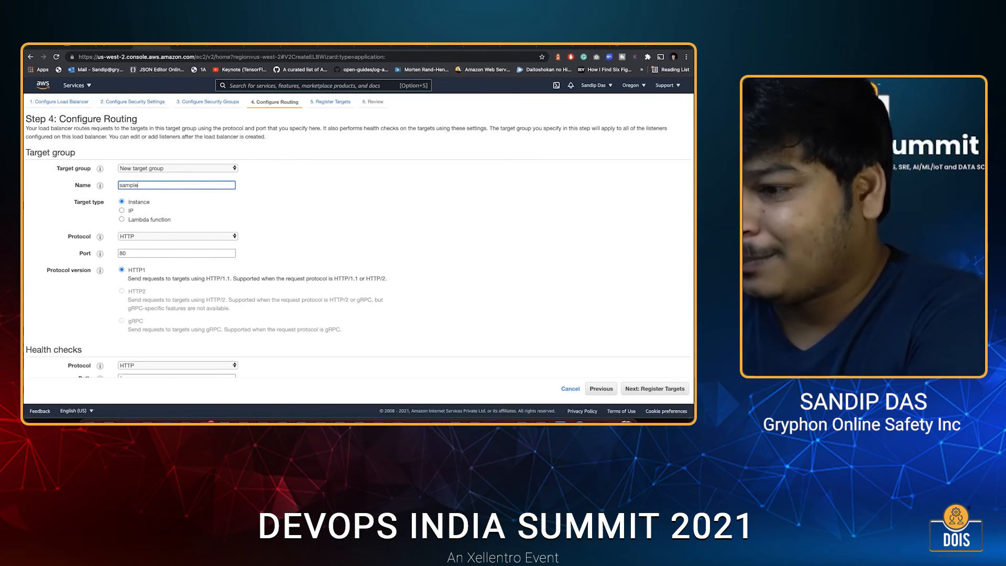
pyautogui.write('sampleTG')
pyautogui.scroll(-1, 242, 369)
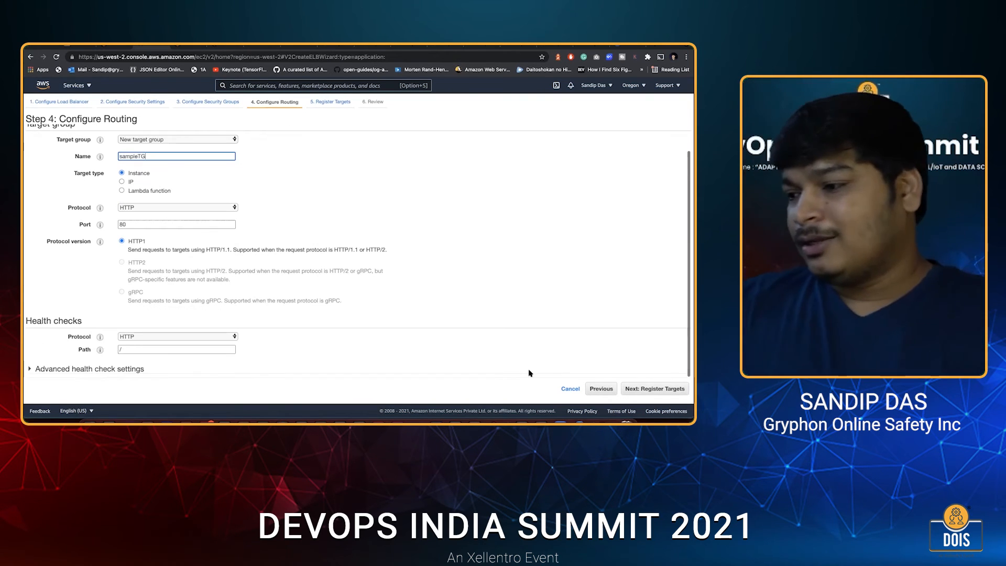
pyautogui.click(641, 390)
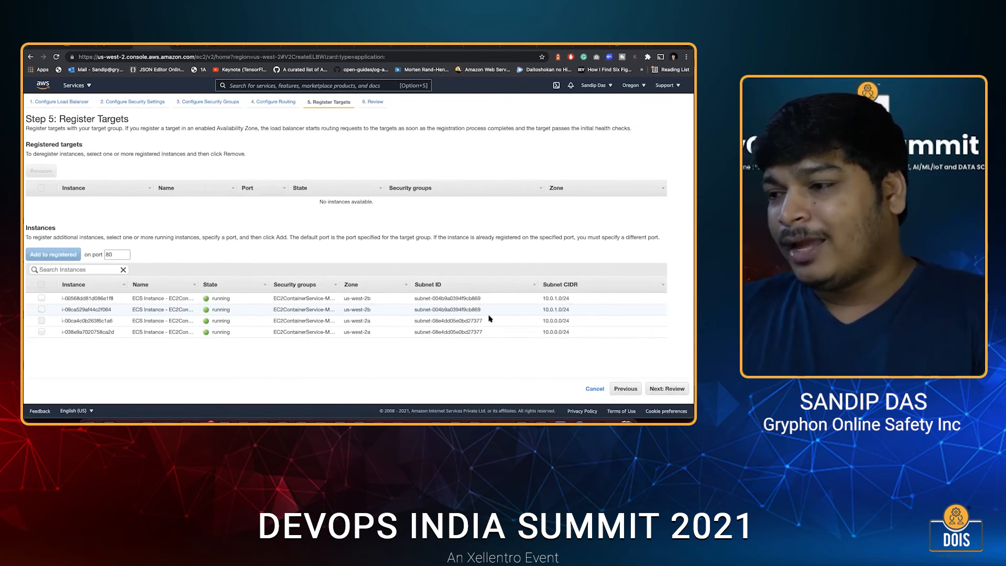
pyautogui.click(667, 389)
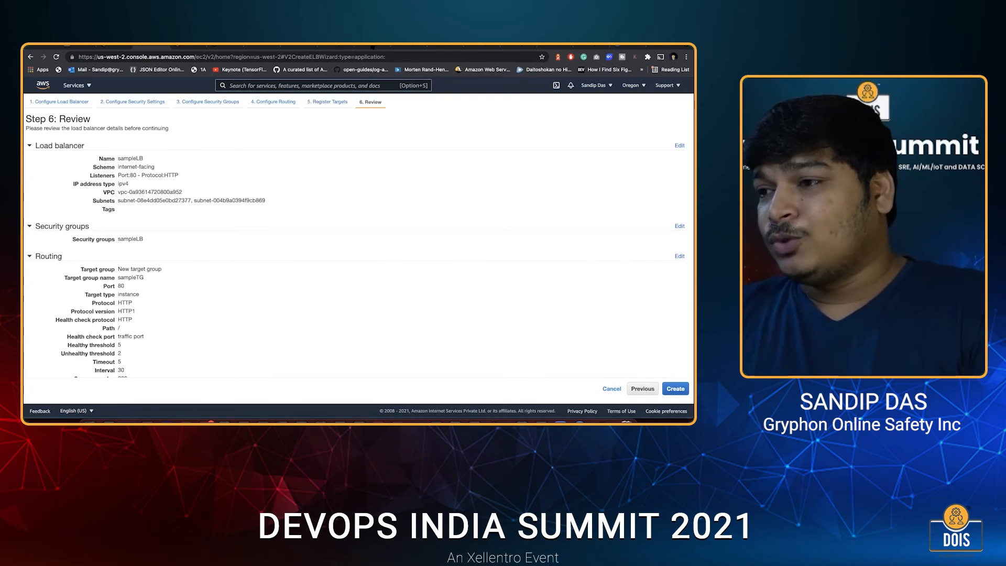
# View the saved reference images step_1.png and step_2.png of the cluster and load balancer creation results.
pyautogui.click(338, 47)
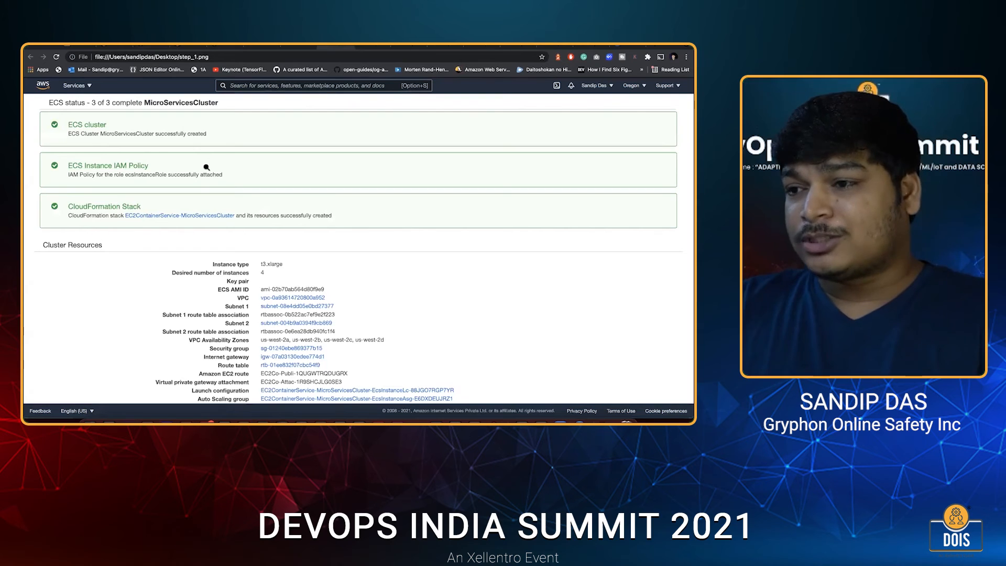
pyautogui.hotkey('ctrl', 'Tab')
pyautogui.click(241, 248)
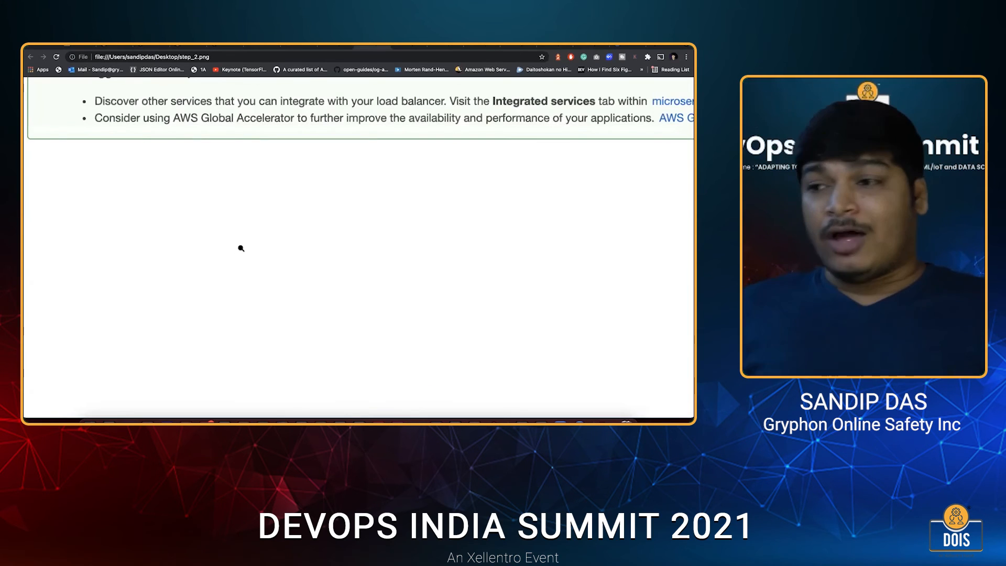
# Check the load balancer creation status in step_2.png against the load balancing settings of the service being created in MicroServicesCluster.
pyautogui.scroll(2, 241, 248)
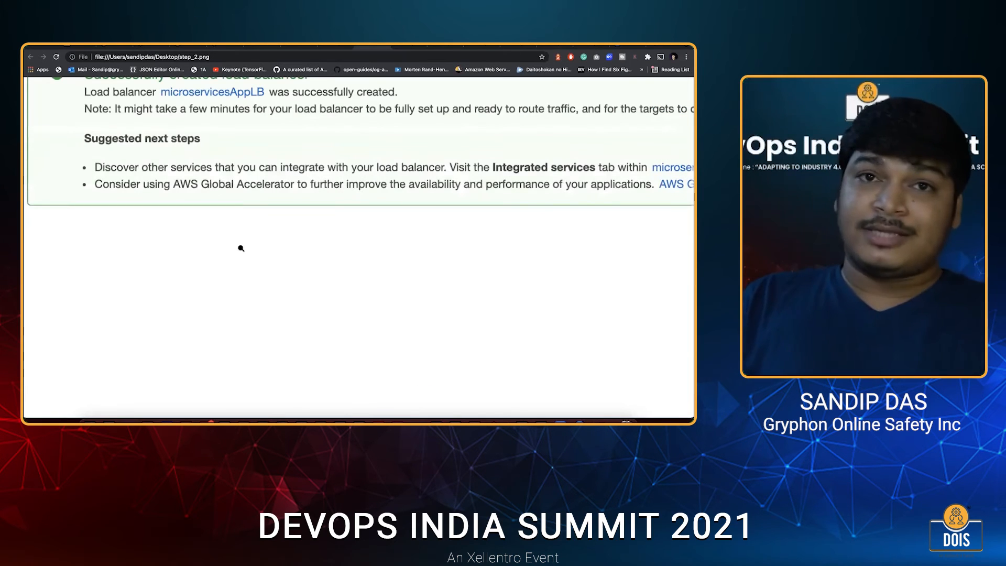
pyautogui.scroll(3, 241, 249)
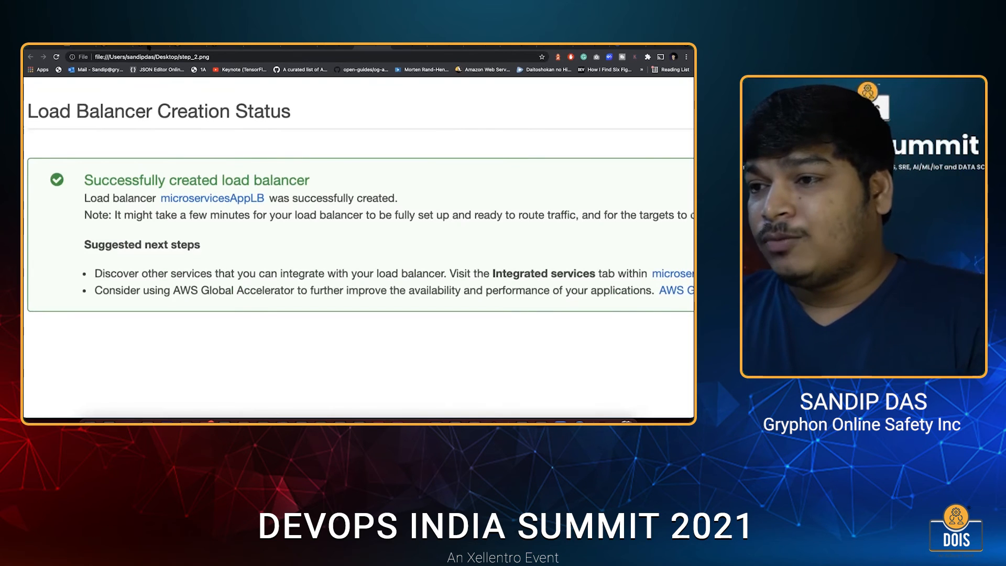
pyautogui.click(118, 47)
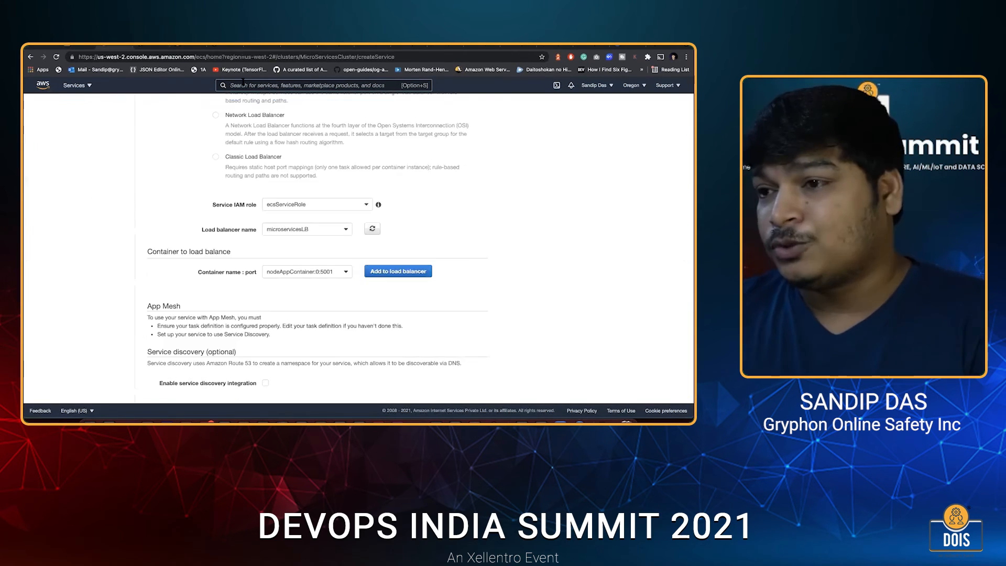
pyautogui.scroll(-2, 247, 193)
pyautogui.scroll(2, 243, 101)
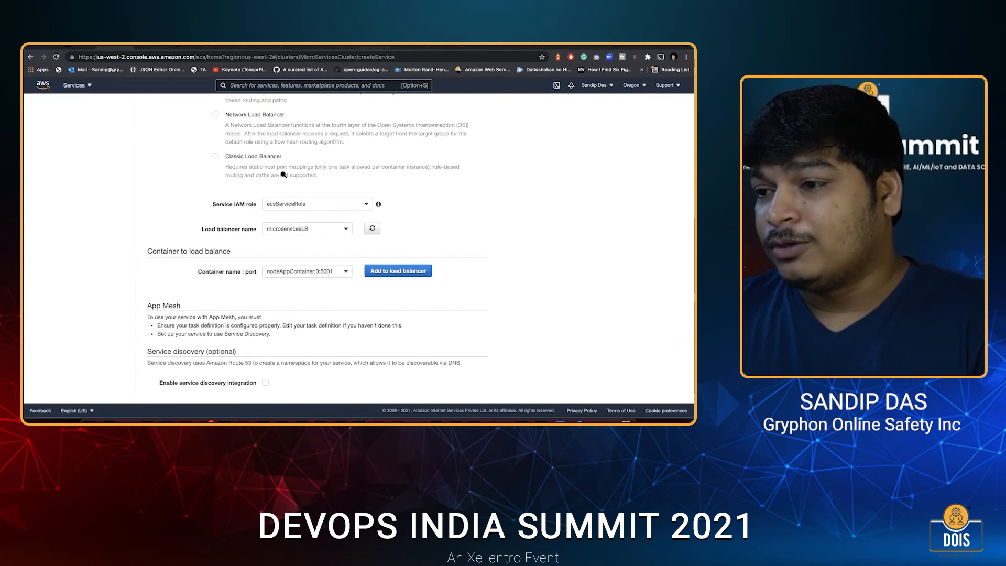
pyautogui.click(366, 47)
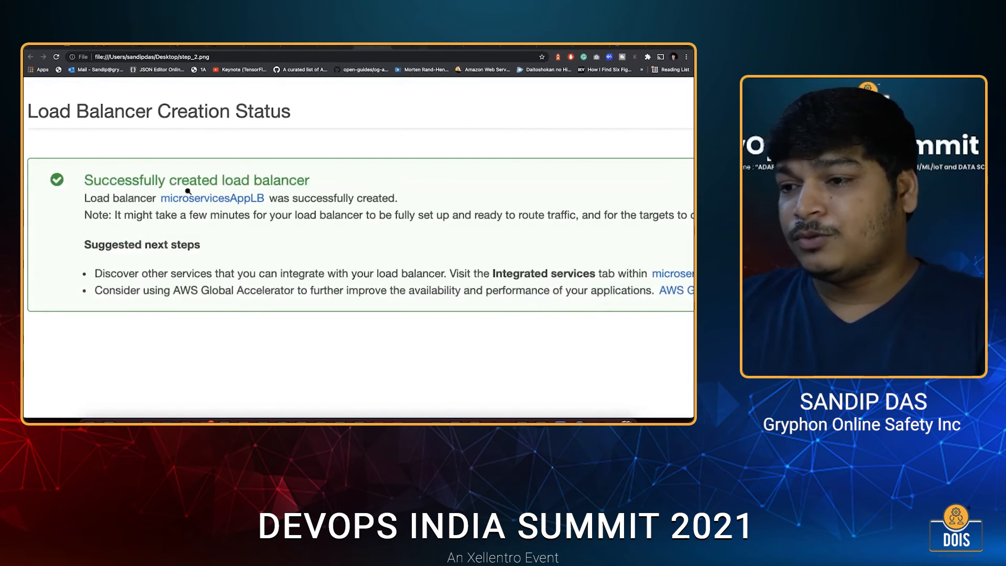
# Review the ECS launch status of nodeAppService in the saved image step_3.png, down through its auto scaling entries.
pyautogui.hotkey('ctrl', 'Tab')
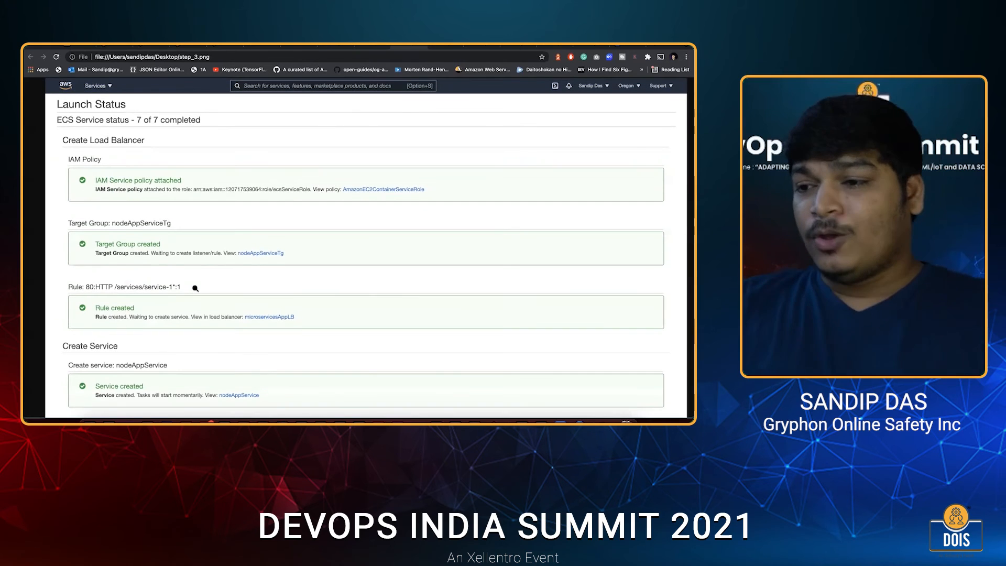
pyautogui.scroll(-3, 196, 288)
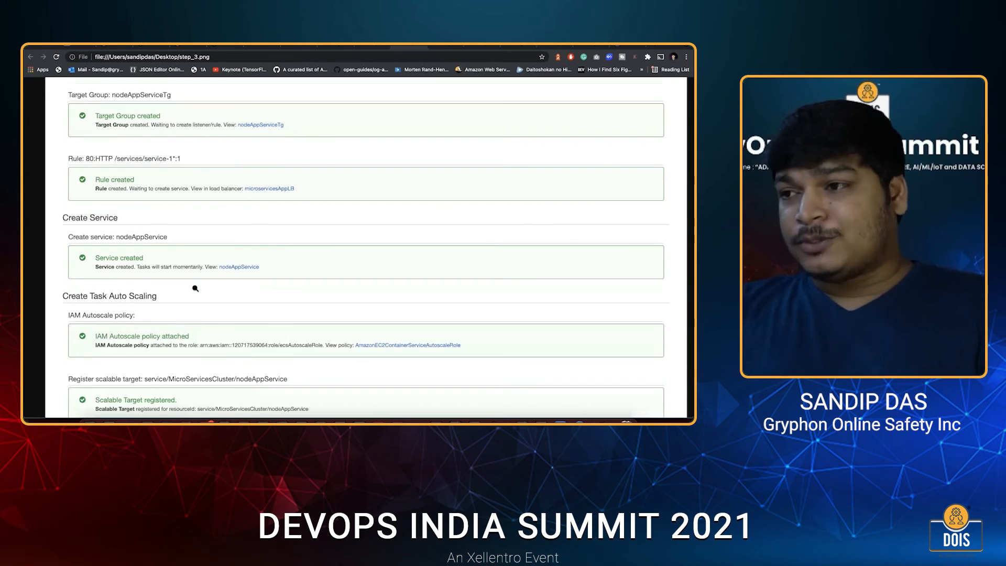
pyautogui.scroll(-4, 195, 288)
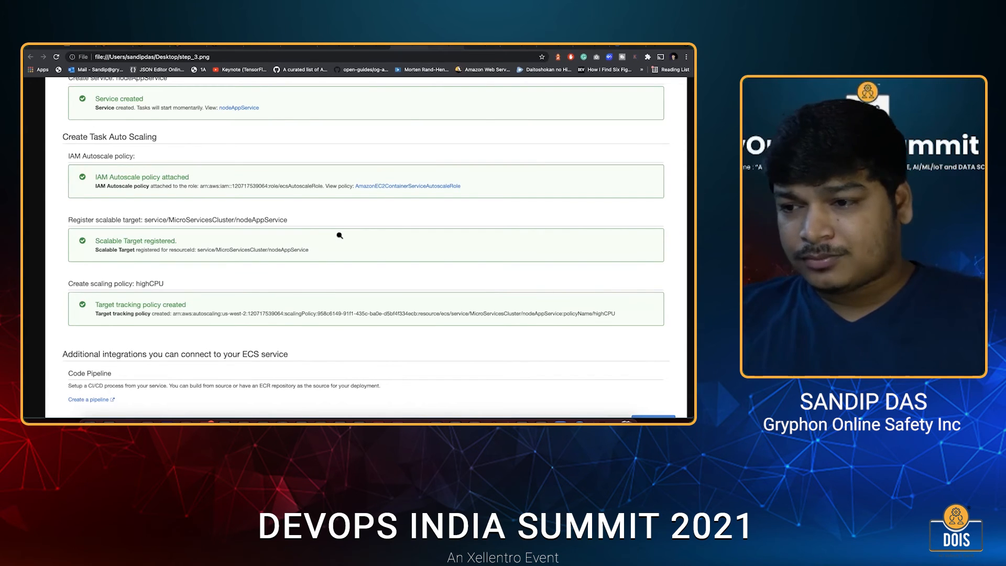
# Review the ECS launch statuses of pythonAppService in step_4.png and goAppService in step_5.png.
pyautogui.hotkey('ctrl', 'Tab')
pyautogui.scroll(-2, 340, 236)
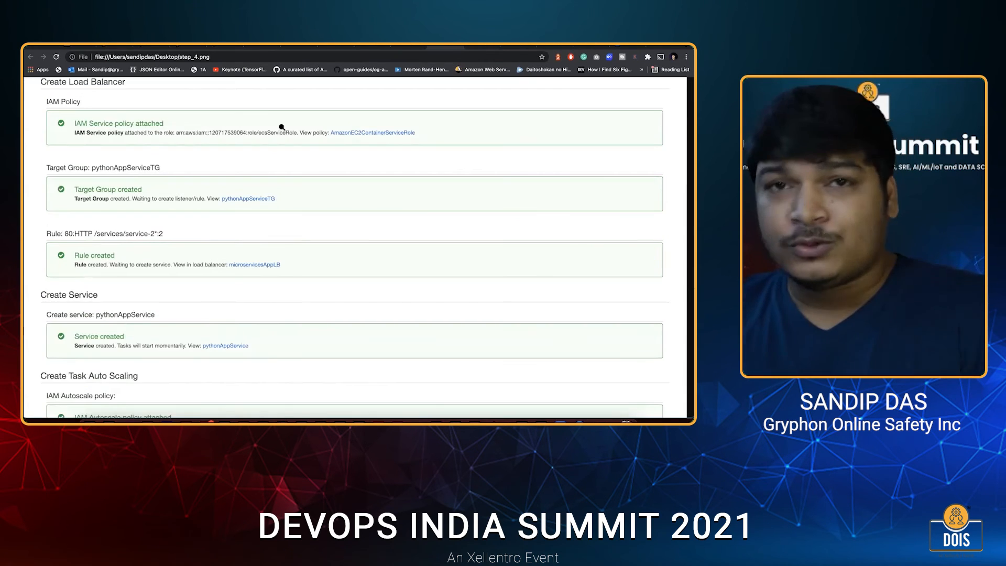
pyautogui.click(155, 47)
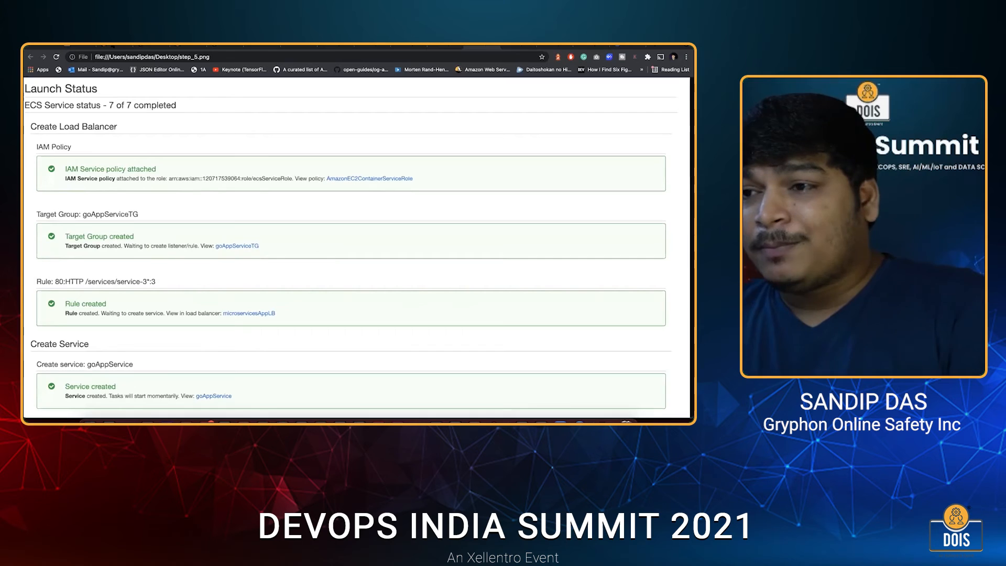
pyautogui.scroll(-5, 214, 216)
pyautogui.scroll(-2, 215, 220)
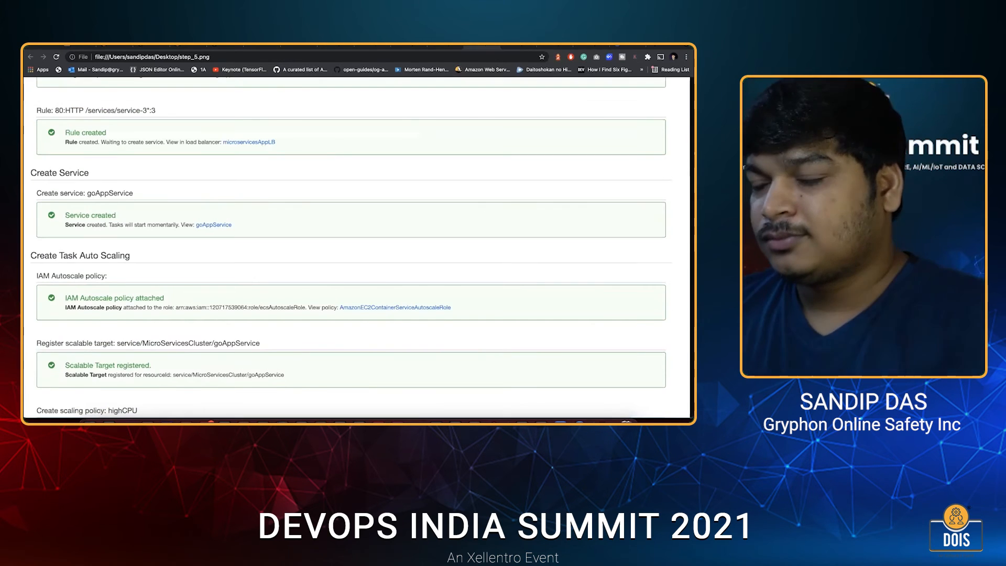
pyautogui.scroll(-6, 261, 146)
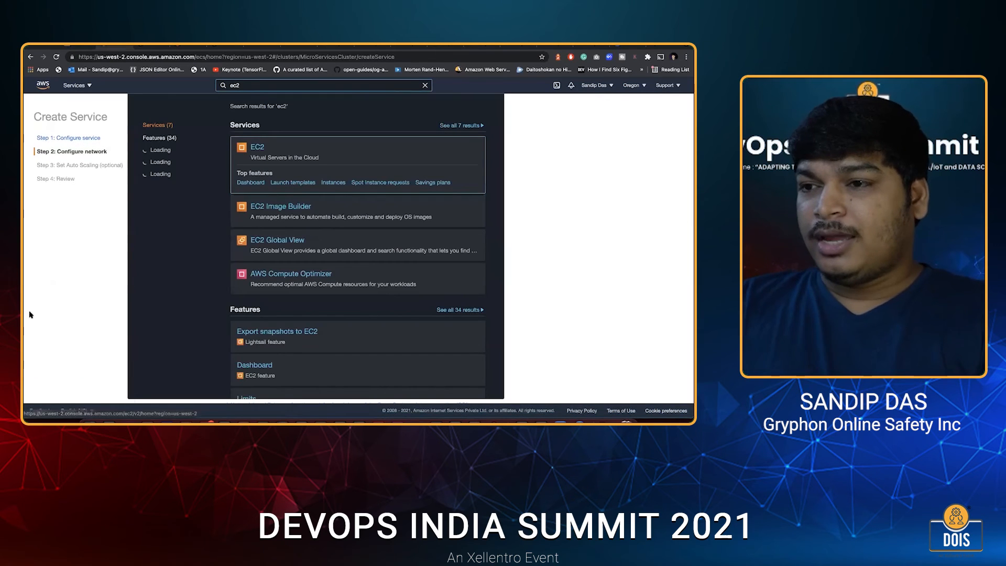
# Open the EC2 load balancer list and copy the DNS name of microservicesLB.
pyautogui.press('Return')
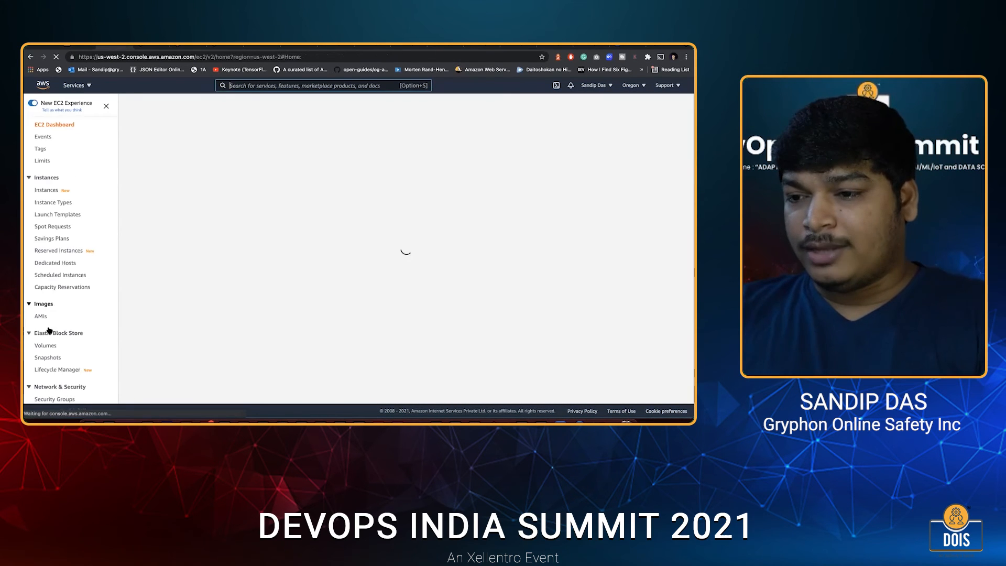
pyautogui.scroll(-3, 49, 330)
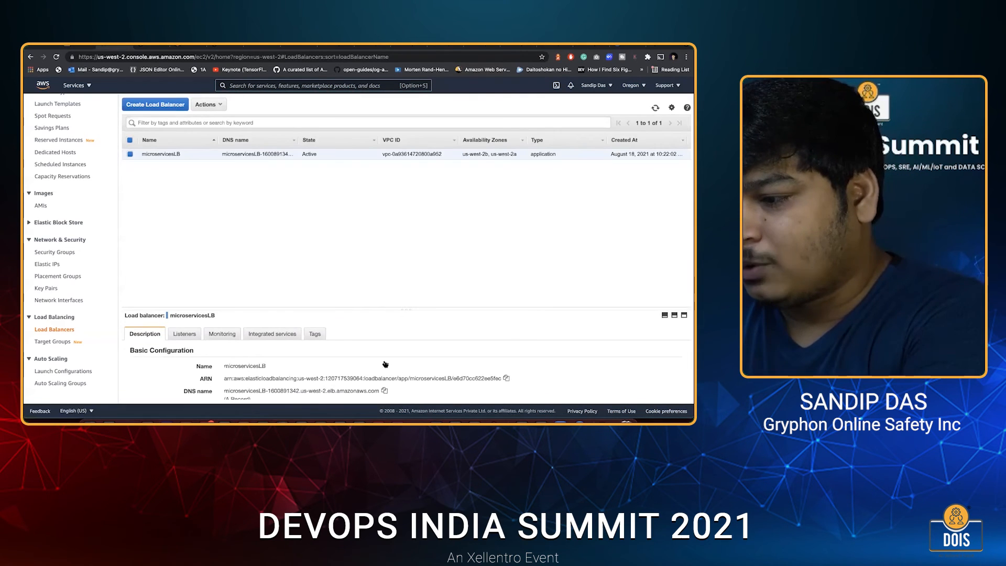
pyautogui.scroll(-3, 386, 366)
pyautogui.scroll(3, 385, 363)
pyautogui.scroll(-1, 384, 364)
pyautogui.click(385, 364)
# Load the microservicesLB DNS address with the path /services/service-1 to test the first service.
pyautogui.click(237, 56)
pyautogui.hotkey('ctrl', 'v')
pyautogui.press('Return')
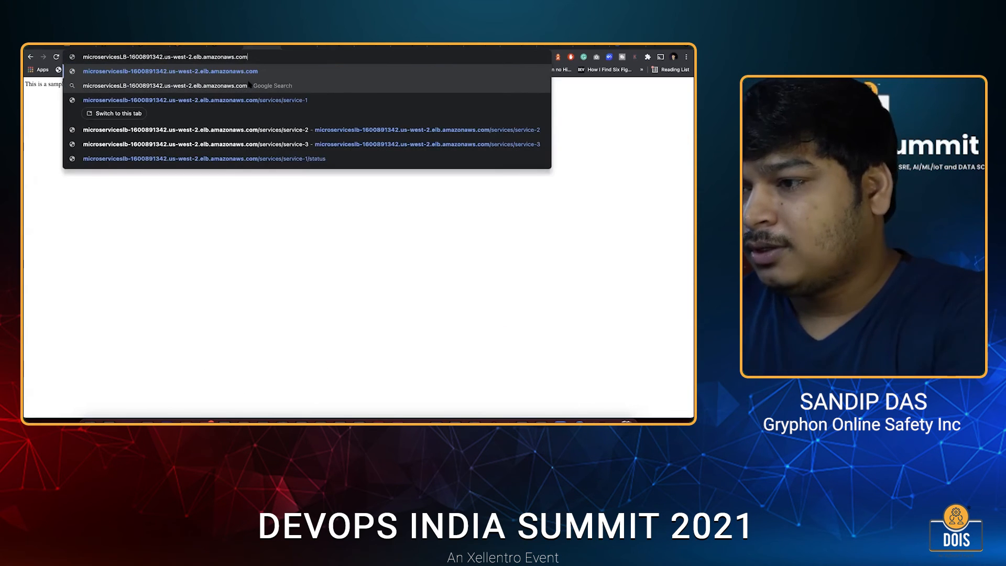
pyautogui.press('Down')
pyautogui.press('Down')
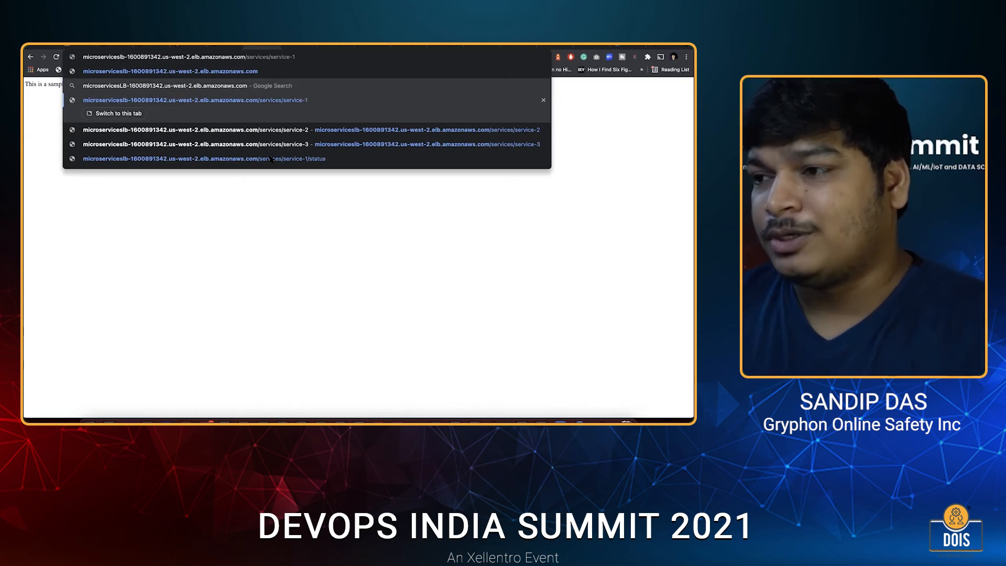
pyautogui.press('Return')
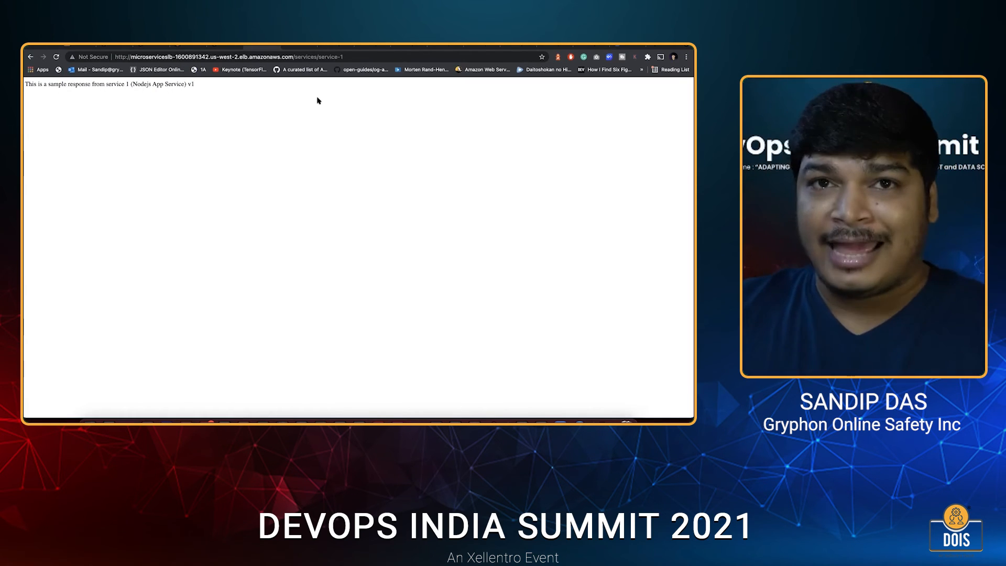
# Change the address path to /services/service-2 and load it to test the second service.
pyautogui.click(382, 57)
pyautogui.press('Right')
pyautogui.press('BackSpace')
pyautogui.write('2')
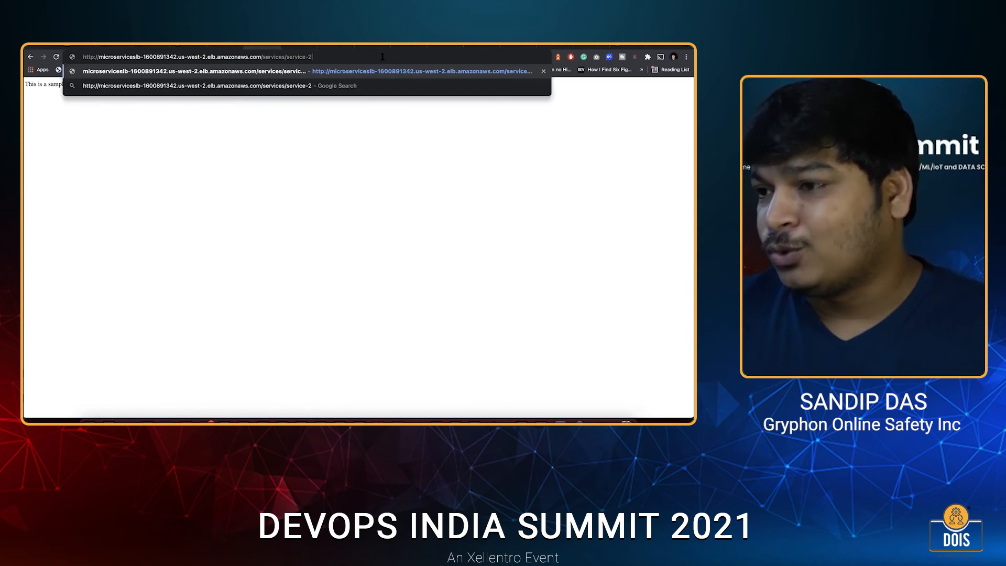
pyautogui.press('Return')
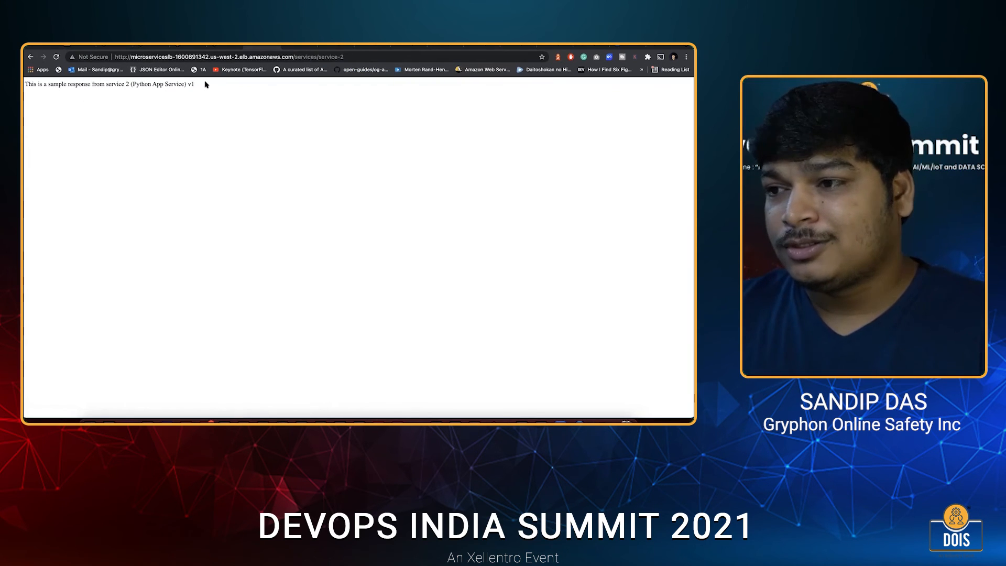
# Load the path /services/service-3 to test the third service and return to the sampleLB load balancer review.
pyautogui.moveTo(206, 84); pyautogui.dragTo(192, 85)
pyautogui.doubleClick(362, 57)
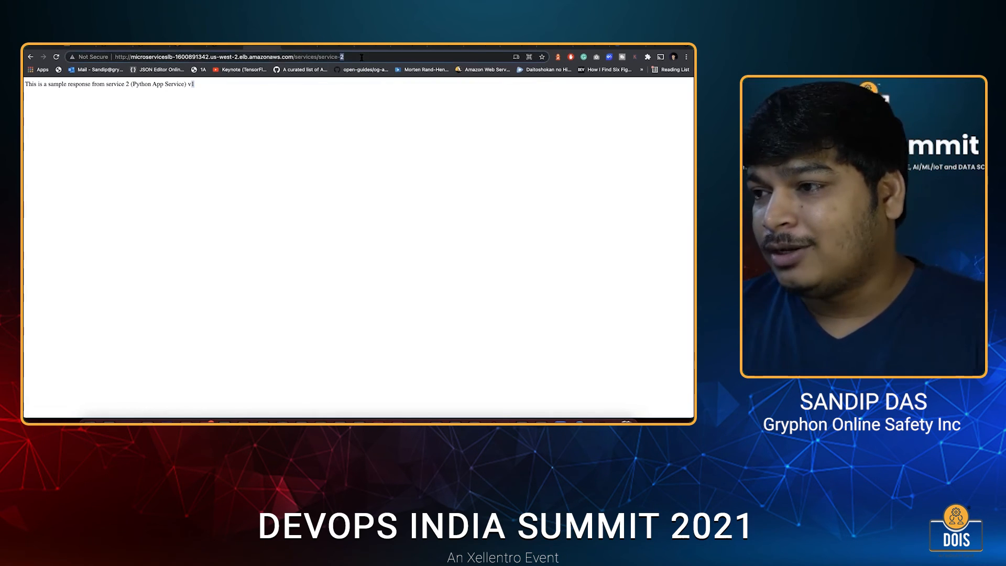
pyautogui.write('3')
pyautogui.press('Return')
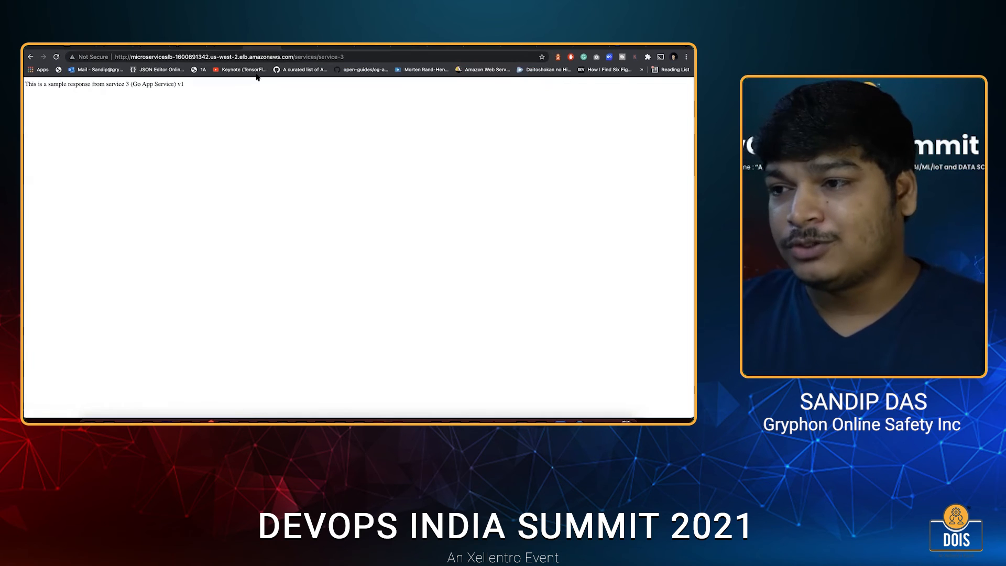
pyautogui.click(116, 47)
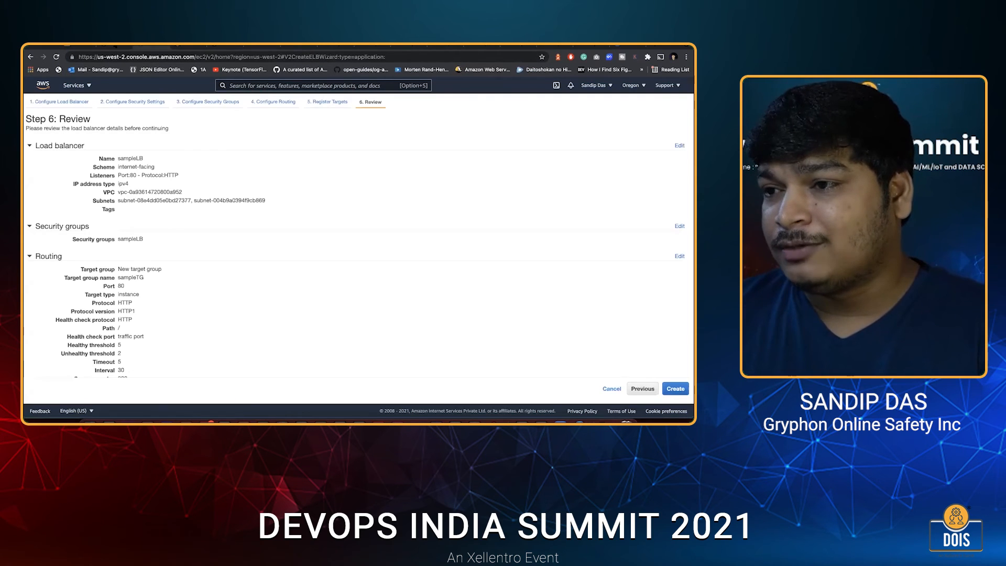
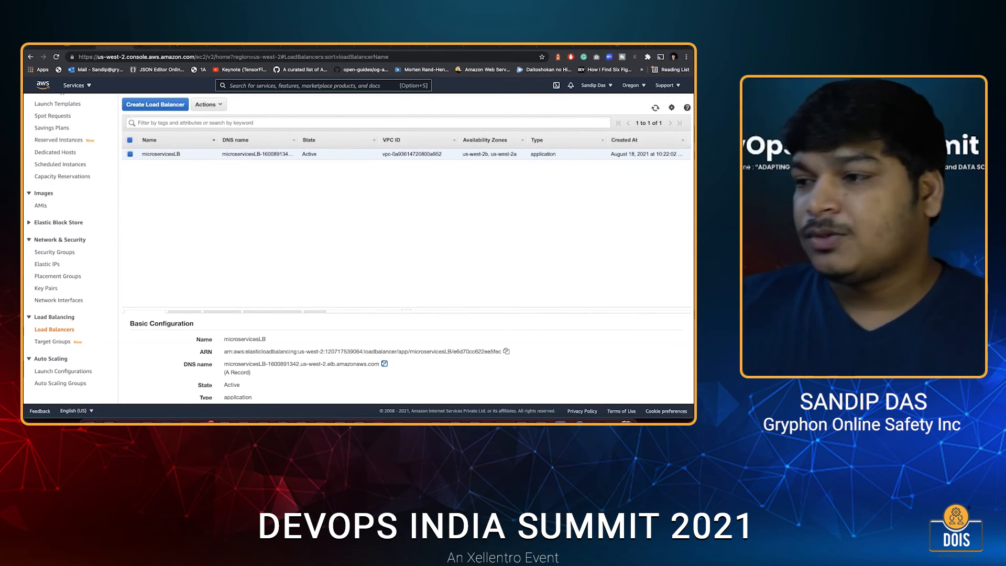
# Search the AWS services for ecs and open the Elastic Container Service cluster list.
pyautogui.hotkey('alt', 's')
pyautogui.write('ecs')
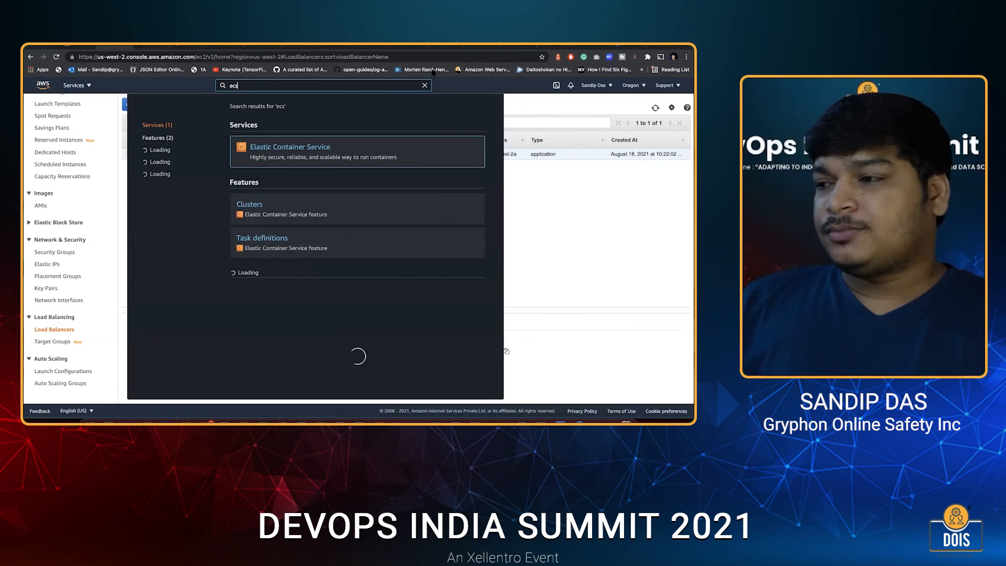
pyautogui.press('Return')
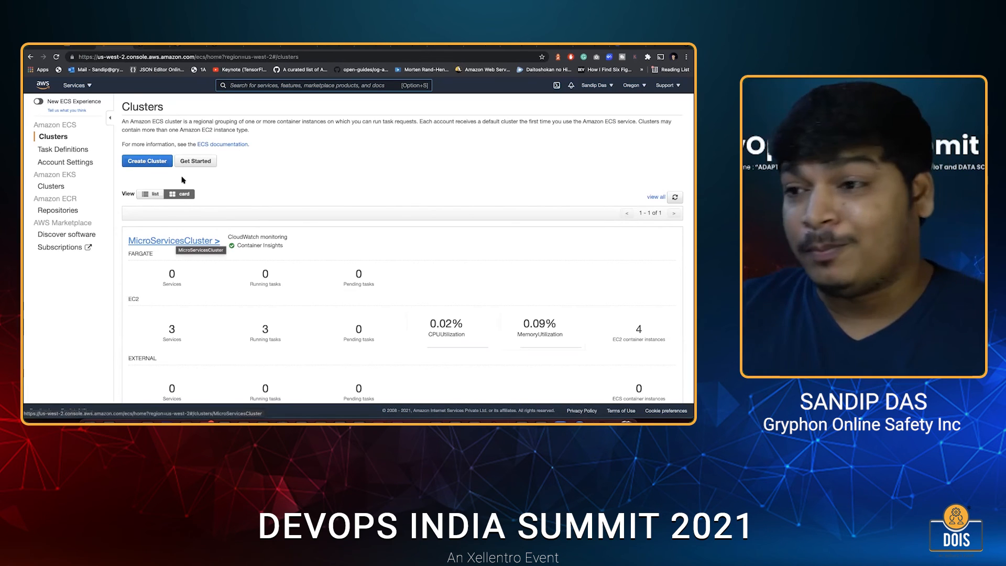
# Search the AWS services for CodePipeline and start creating a new pipeline.
pyautogui.click(242, 85)
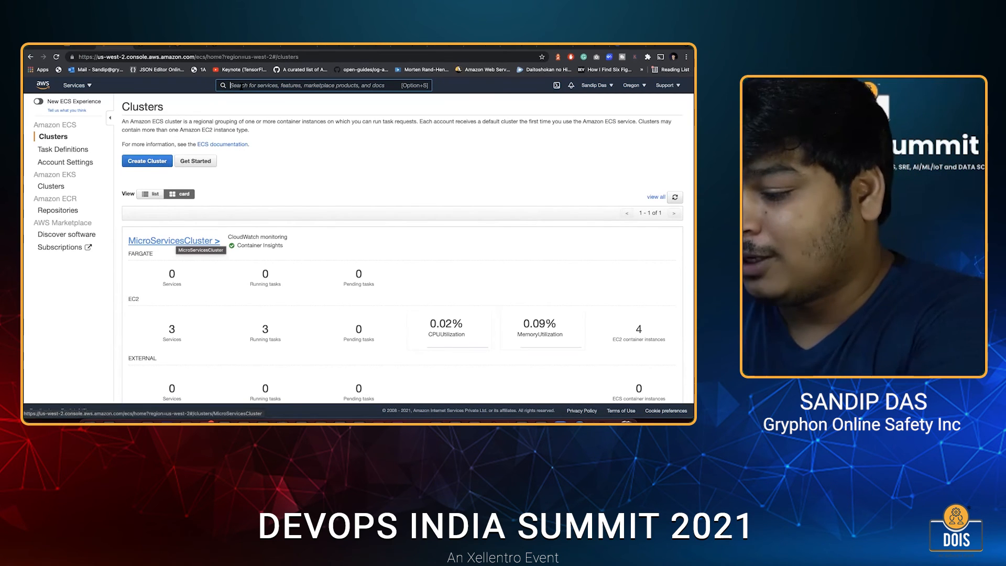
pyautogui.write('codec')
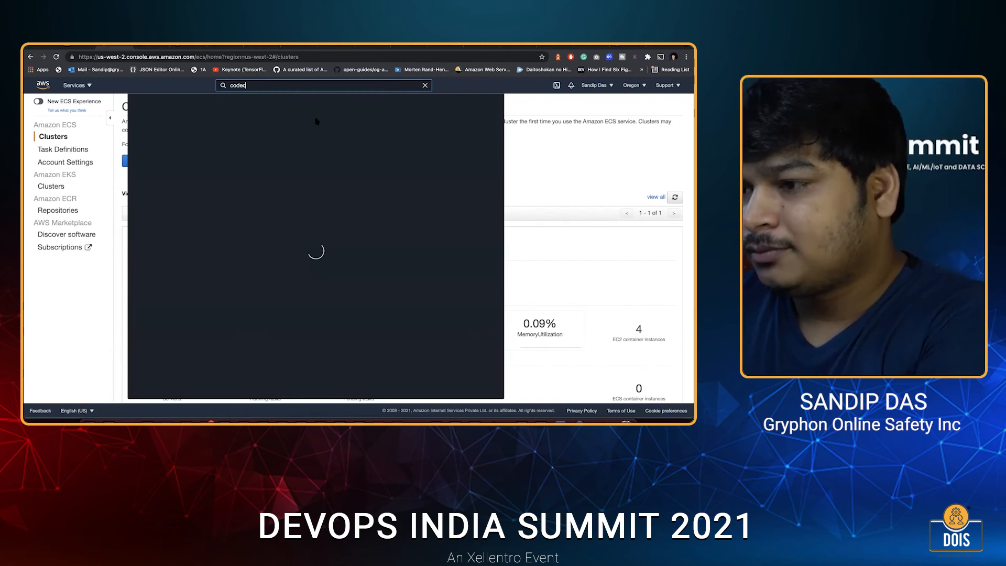
pyautogui.press('BackSpace')
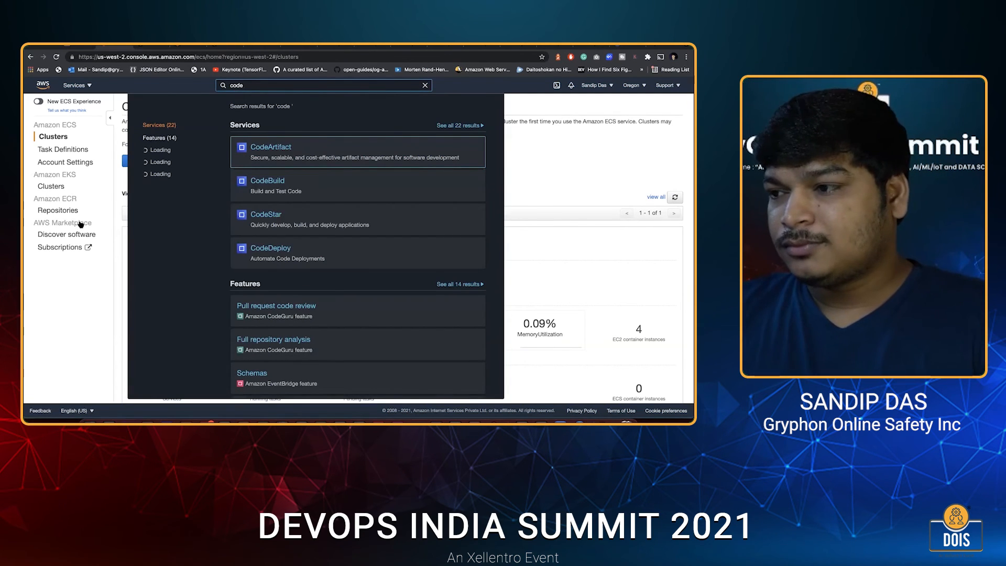
pyautogui.write('pip')
pyautogui.press('Return')
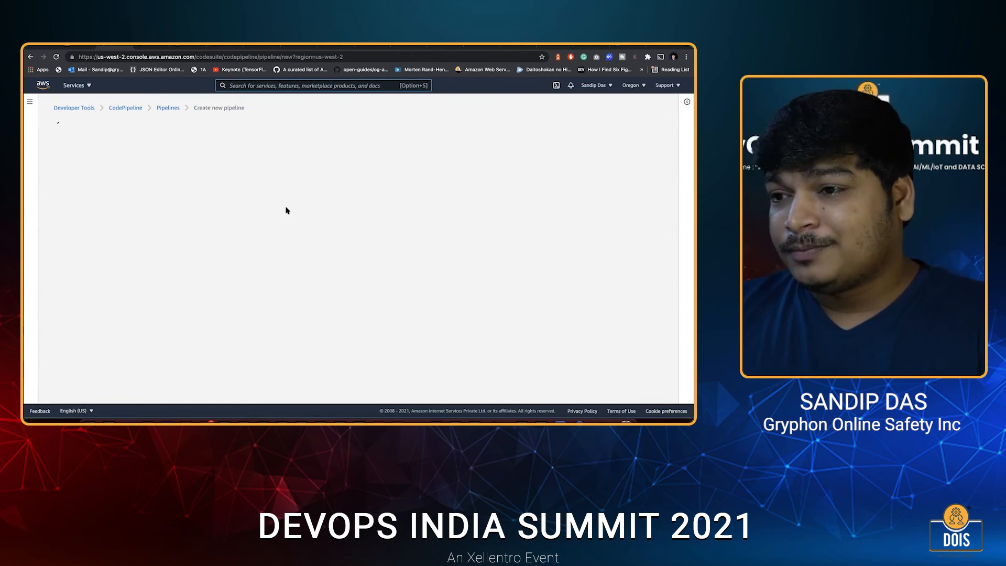
# Name the pipeline samplePipeline, keep the new service role option, and continue to the source stage.
pyautogui.click(179, 194)
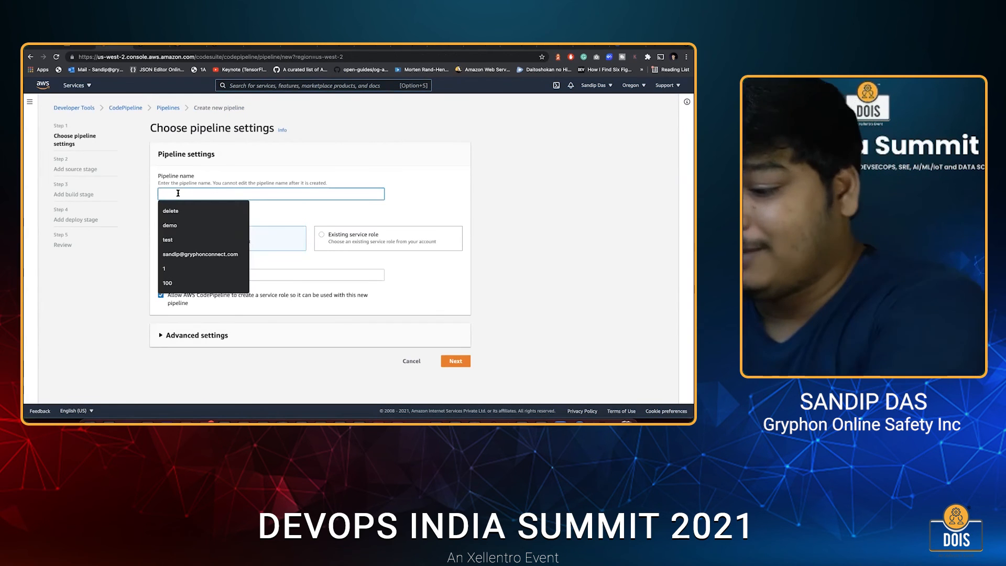
pyautogui.write('sample')
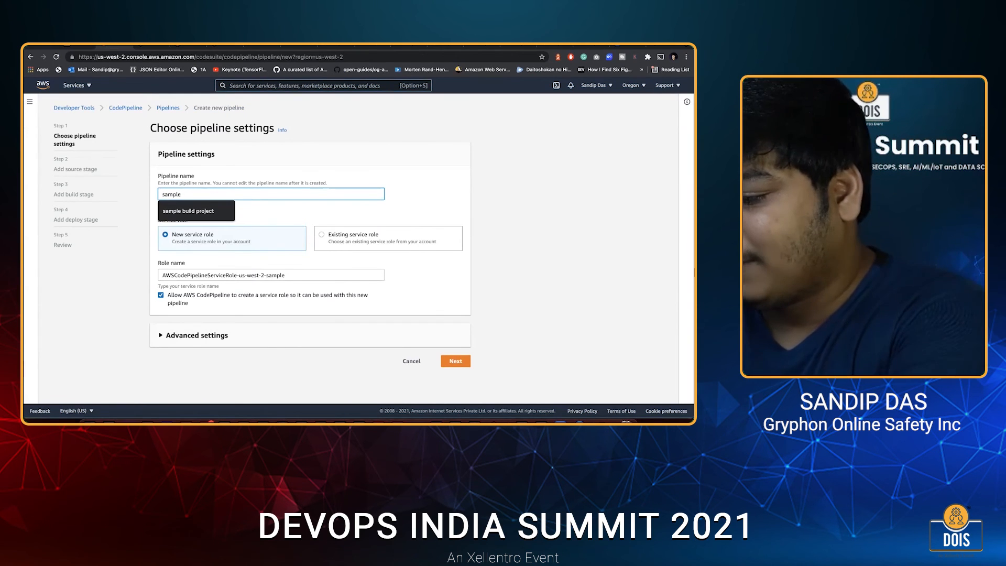
pyautogui.write('Pipeline')
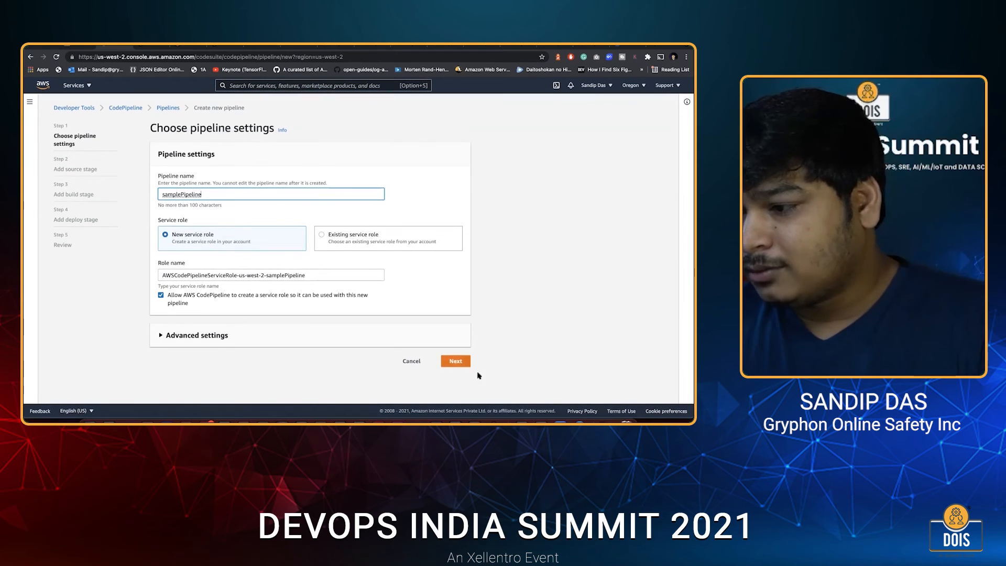
pyautogui.click(452, 363)
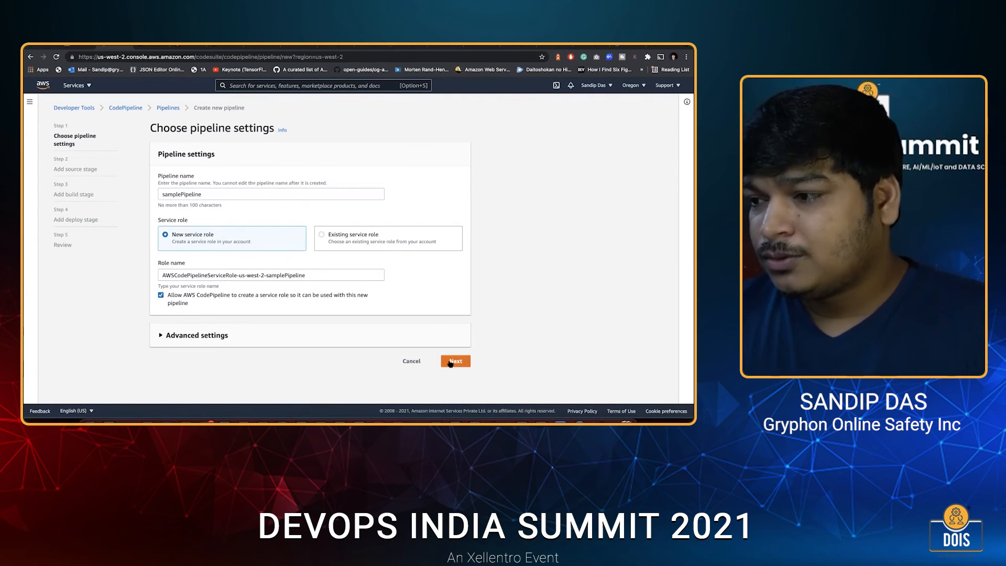
pyautogui.click(450, 361)
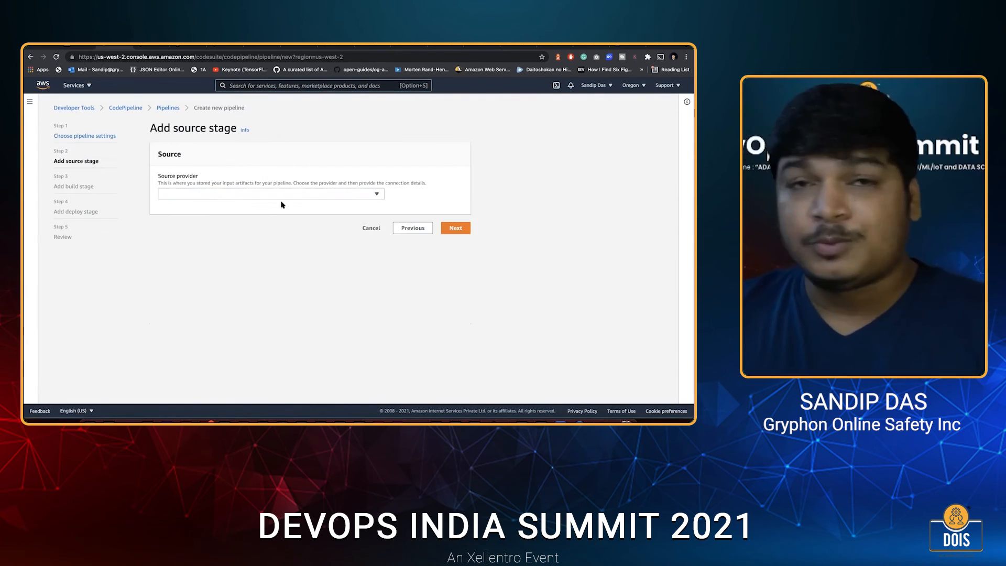
# Set the source provider to AWS CodeCommit and choose the goapp repository.
pyautogui.click(278, 194)
pyautogui.click(288, 195)
pyautogui.click(315, 194)
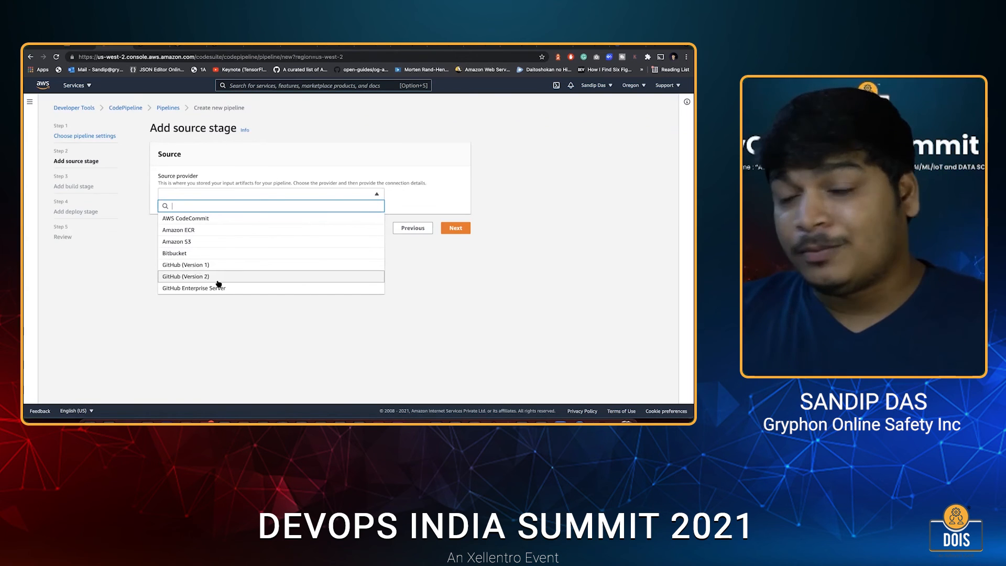
pyautogui.click(222, 219)
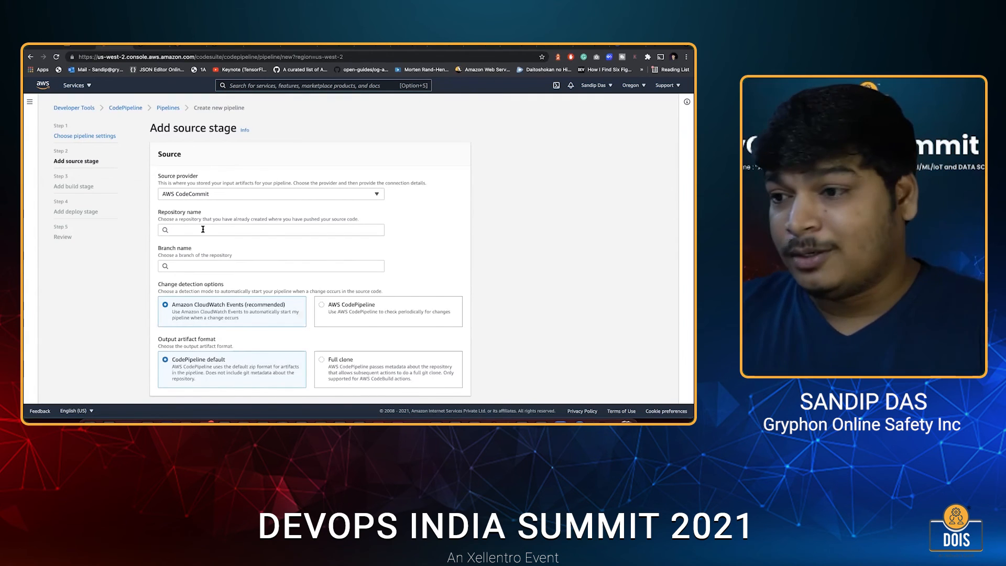
pyautogui.click(202, 229)
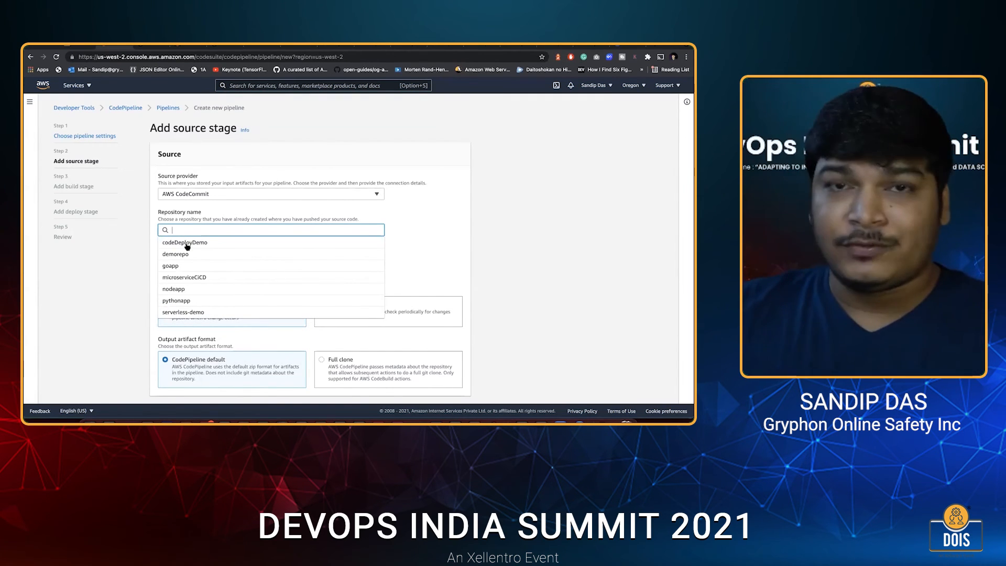
pyautogui.write('go')
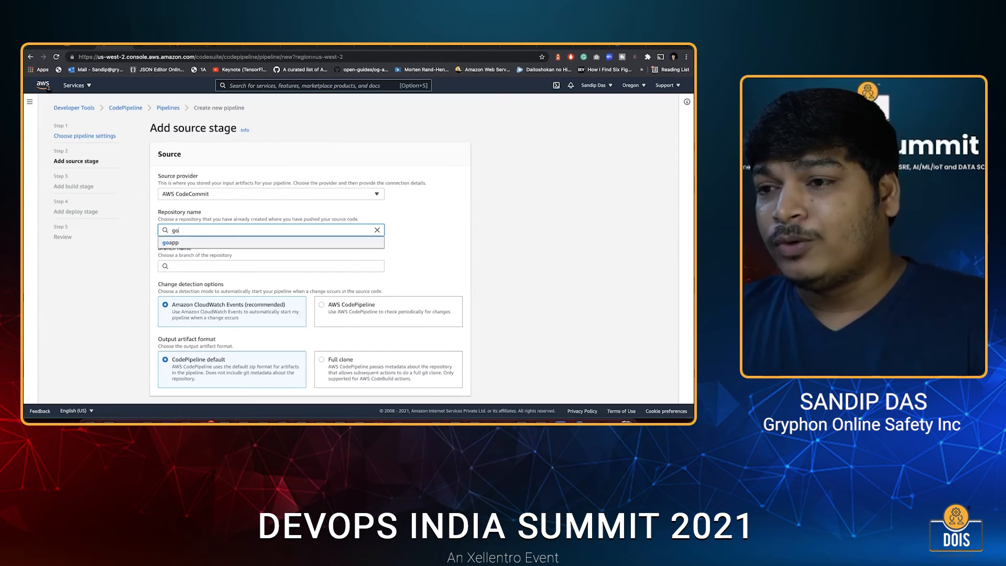
pyautogui.press('Return')
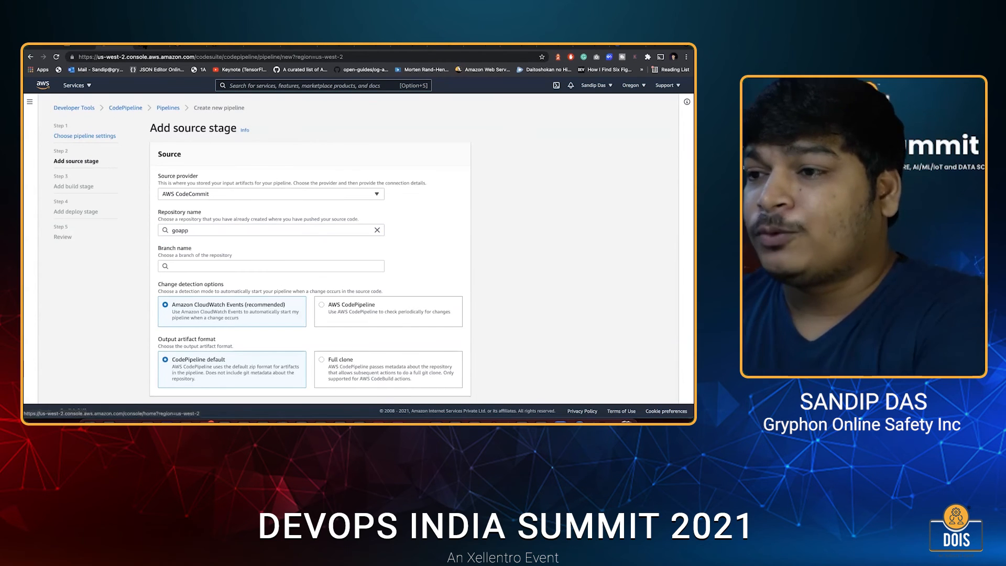
# View the CodeCommit repository list, the repository creation form and the goapp repository in separate browser tabs.
pyautogui.rightClick(49, 87)
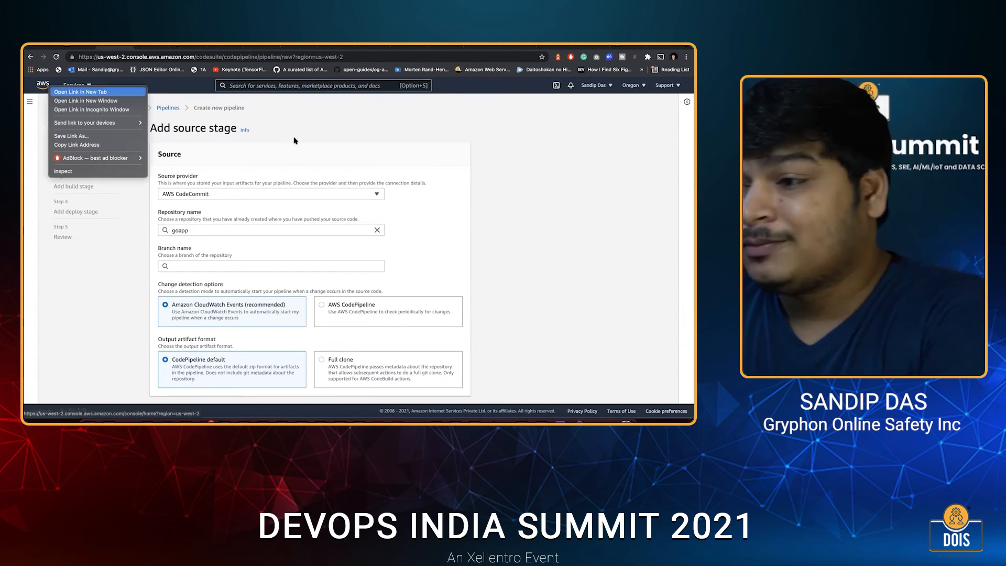
pyautogui.click(149, 47)
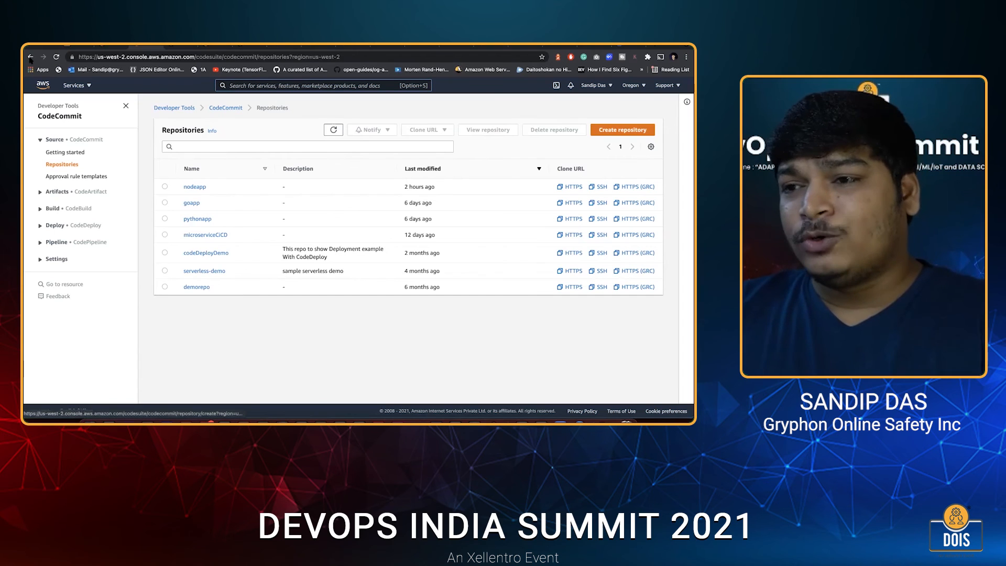
pyautogui.click(283, 213)
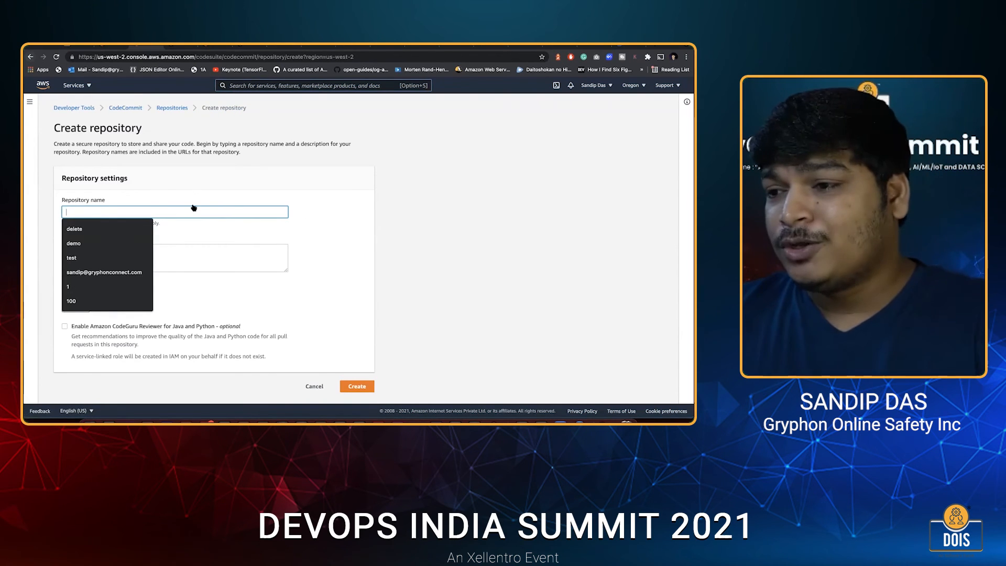
pyautogui.click(30, 56)
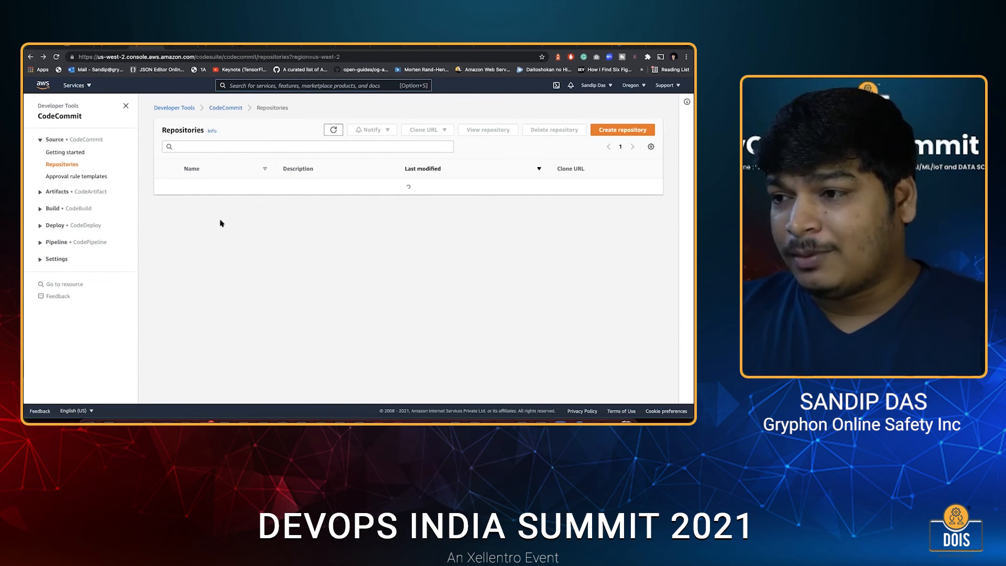
pyautogui.click(113, 50)
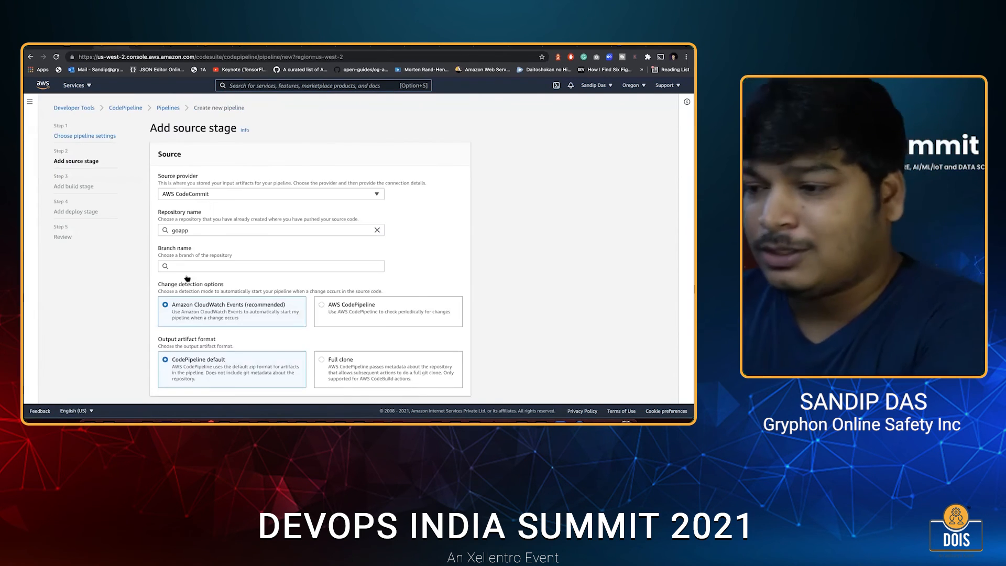
# Return to the pipeline's source stage, choose the master branch, and continue to the build stage.
pyautogui.click(189, 267)
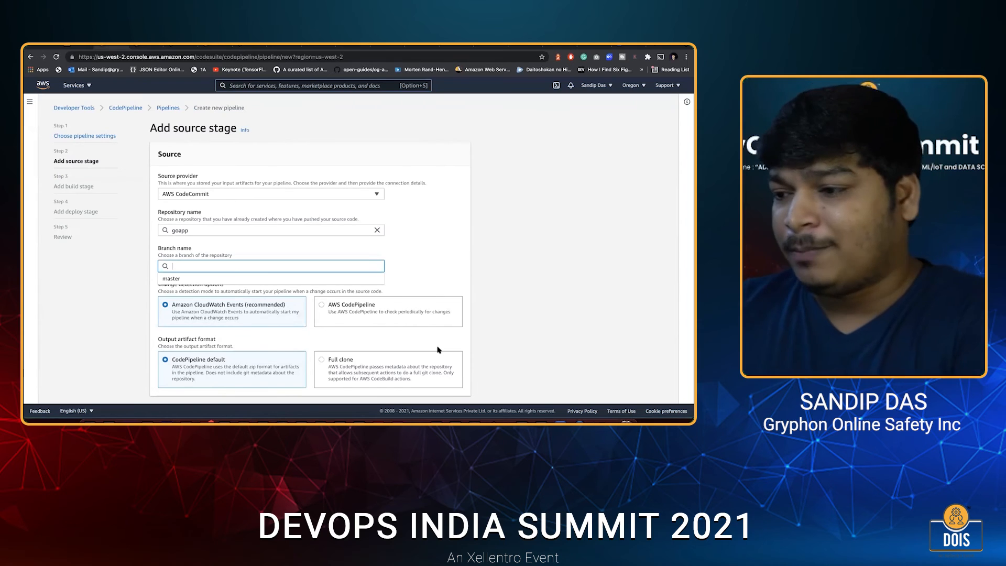
pyautogui.scroll(-1, 329, 314)
pyautogui.click(190, 252)
# Select AWS CodeBuild as the build provider and start creating a new build project.
pyautogui.click(190, 194)
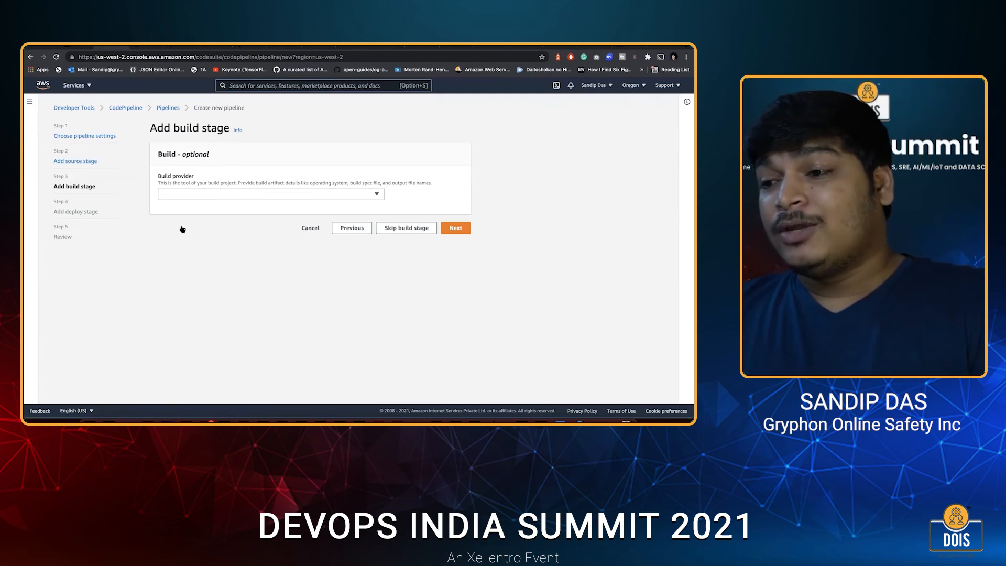
pyautogui.click(179, 196)
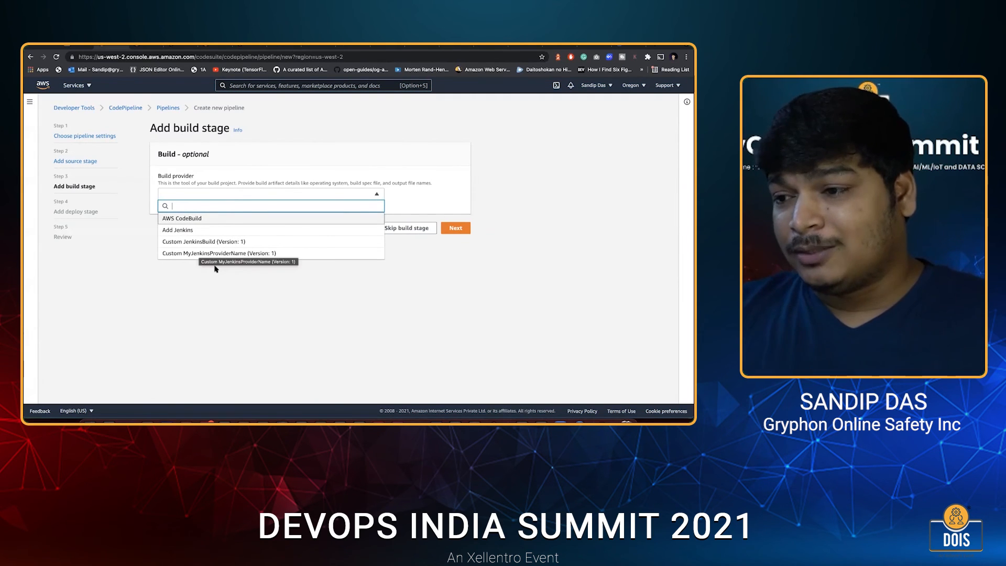
pyautogui.click(185, 220)
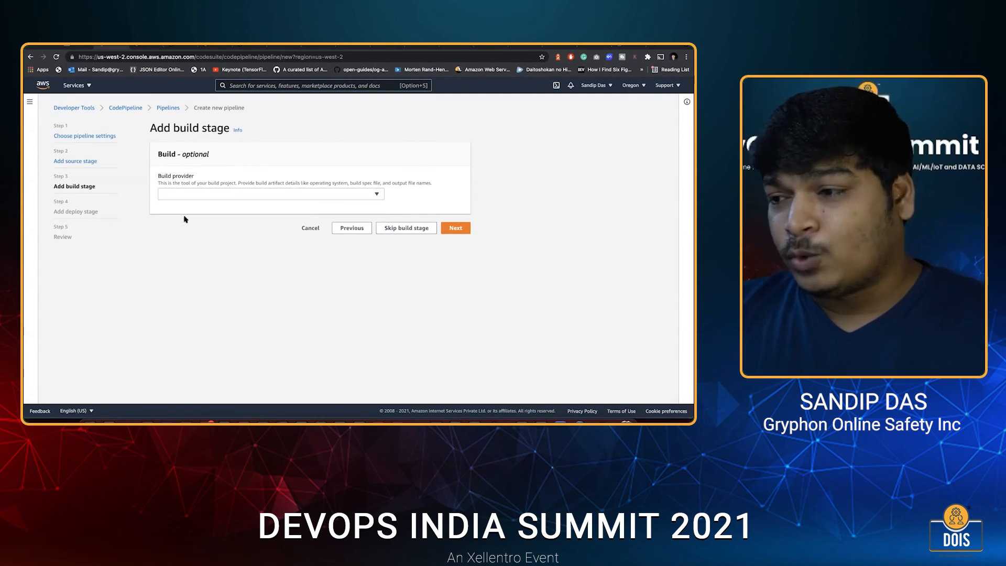
pyautogui.click(355, 195)
pyautogui.click(356, 221)
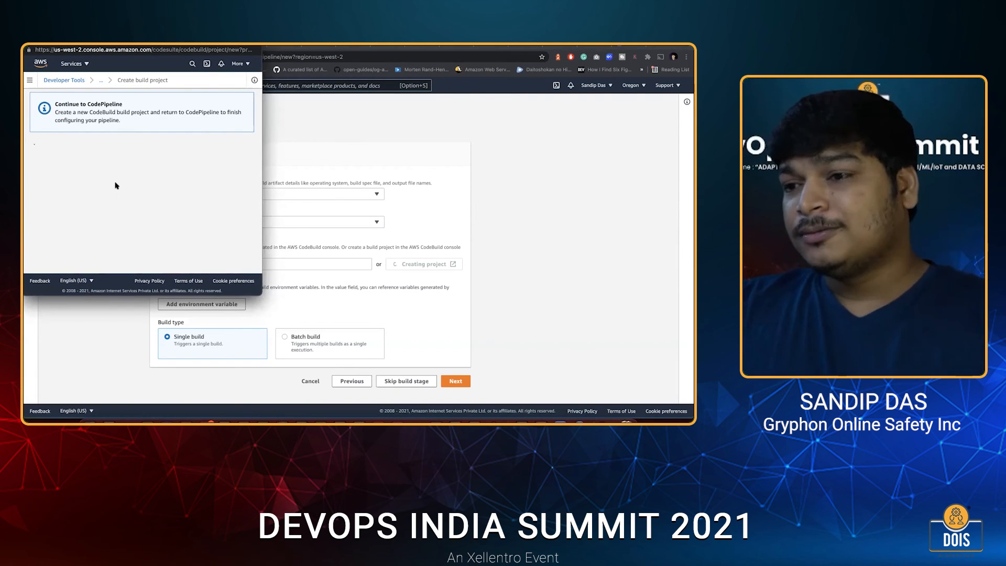
# Set the build project's managed image operating system to Amazon Linux 2.
pyautogui.scroll(-3, 116, 190)
pyautogui.scroll(1, 115, 189)
pyautogui.scroll(-5, 96, 187)
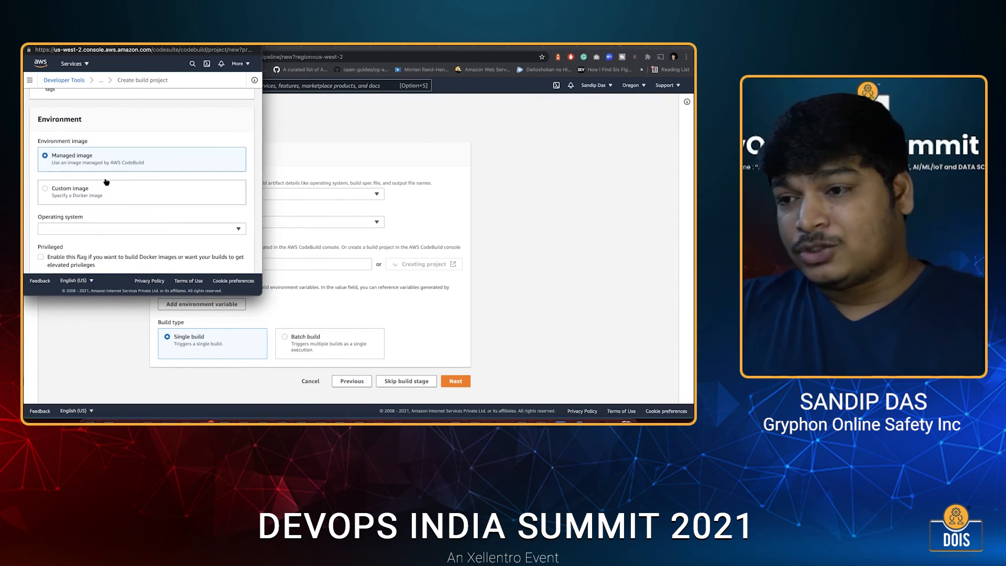
pyautogui.scroll(-3, 106, 181)
pyautogui.click(75, 186)
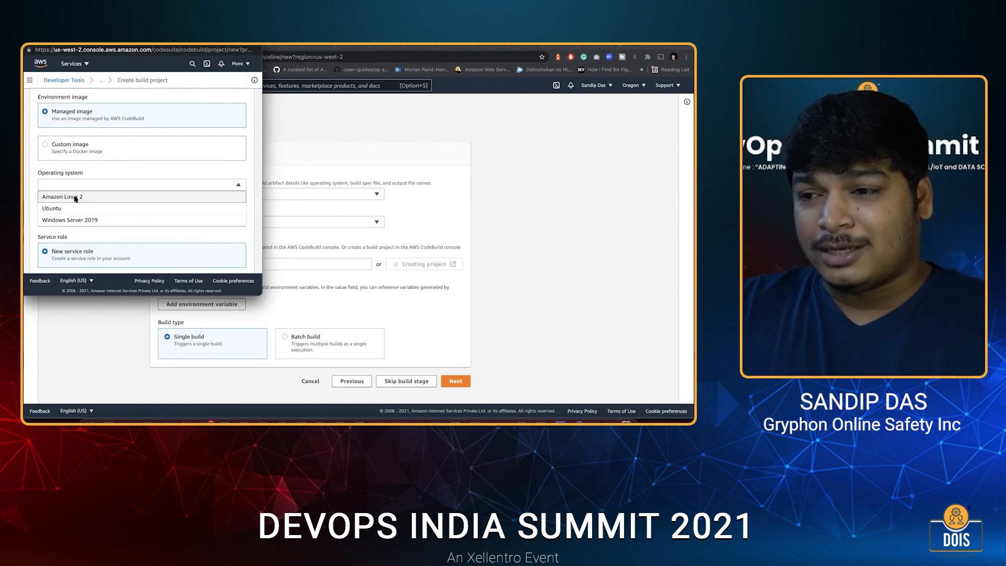
pyautogui.click(75, 197)
# Choose the Standard runtime and the image aws/codebuild/amazonlinux2-x86_64-standard:3.0 for the build environment.
pyautogui.scroll(-3, 73, 225)
pyautogui.click(68, 220)
pyautogui.click(69, 243)
pyautogui.scroll(-4, 67, 183)
pyautogui.click(67, 183)
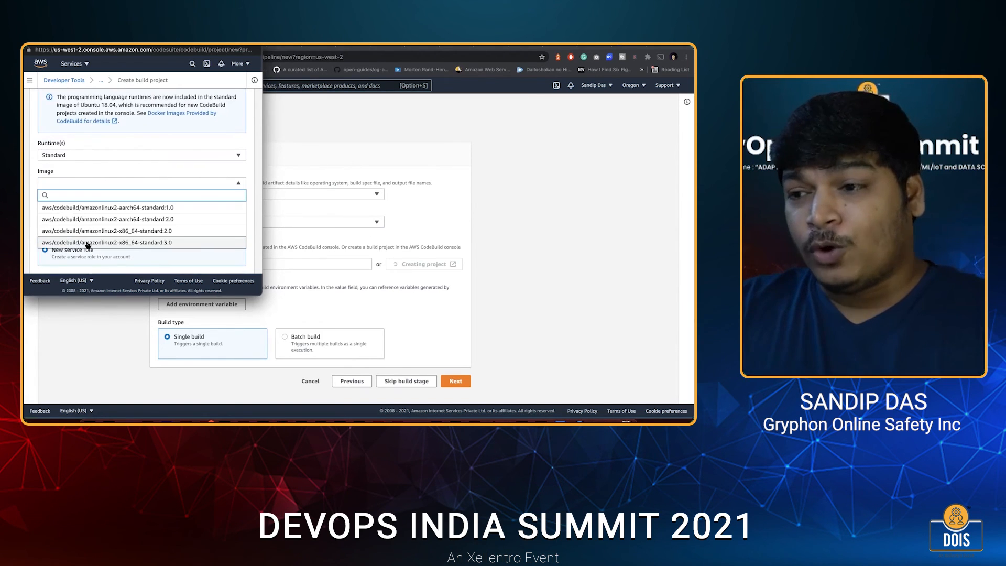
pyautogui.click(87, 242)
# Enable the Privileged flag so that the build project can build Docker images.
pyautogui.scroll(-1, 62, 231)
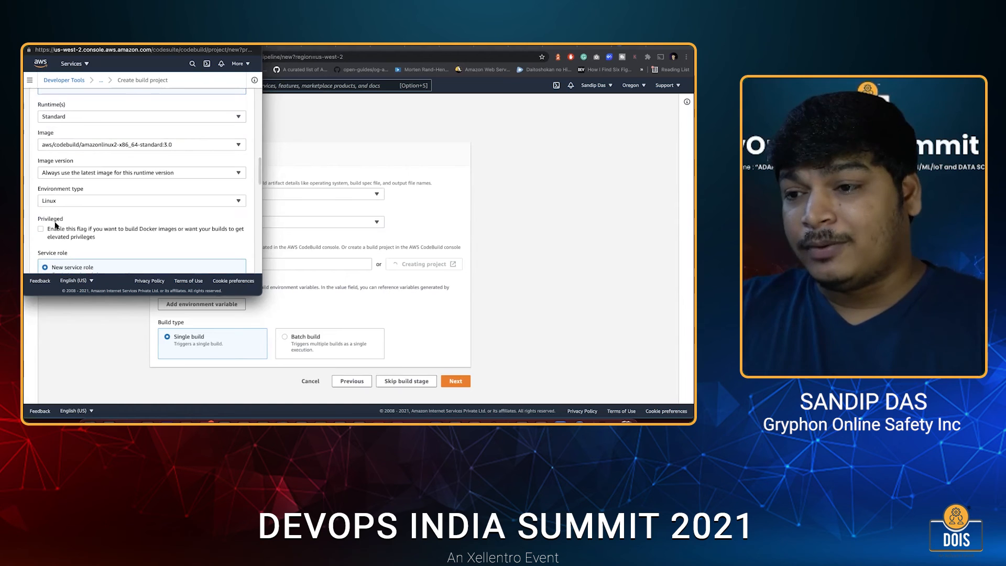
pyautogui.moveTo(38, 220); pyautogui.dragTo(62, 219)
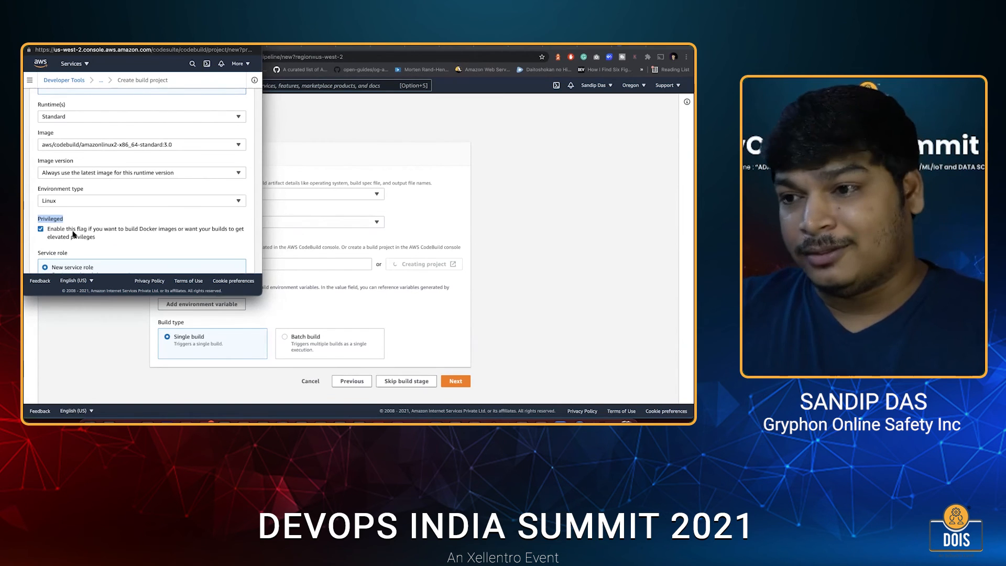
pyautogui.scroll(-5, 73, 234)
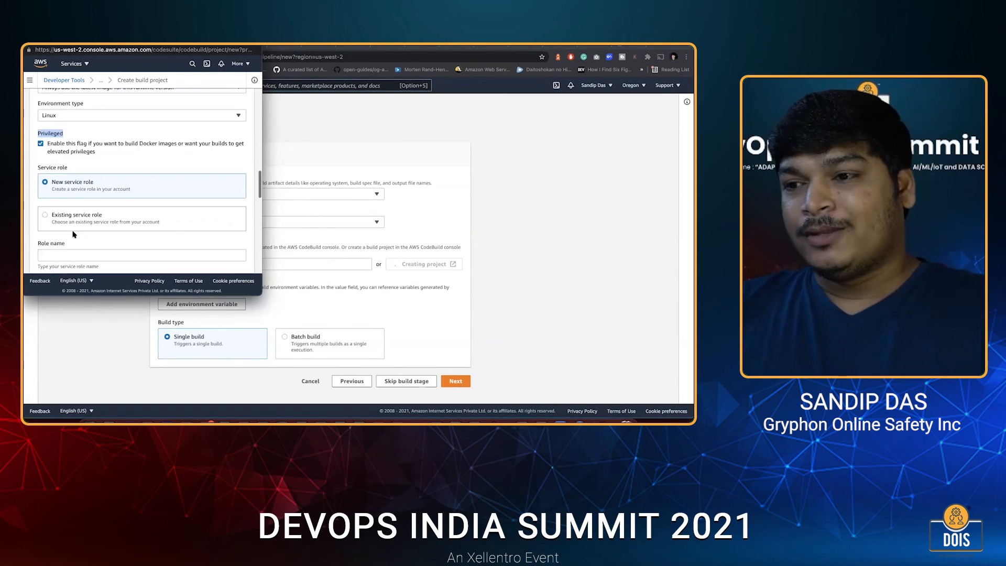
# Review the service role and buildspec settings, and expand the additional configuration to examine the compute and environment variable options.
pyautogui.scroll(-2, 73, 234)
pyautogui.scroll(3, 80, 179)
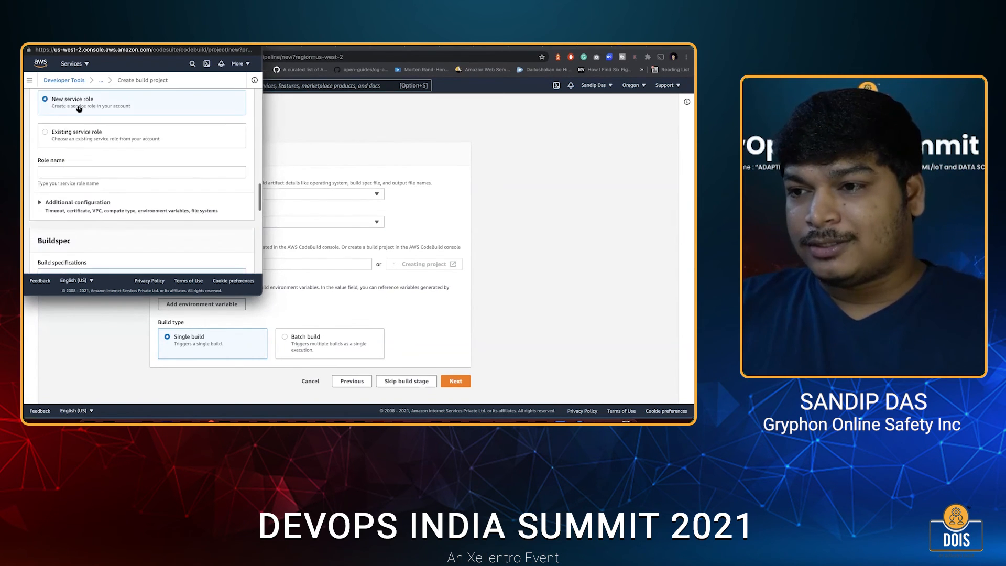
pyautogui.scroll(-4, 79, 180)
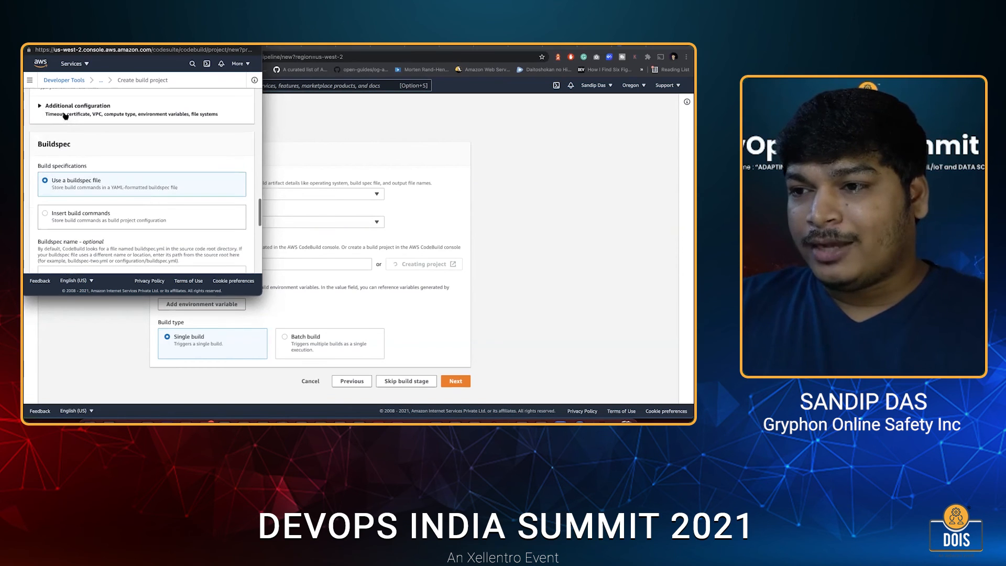
pyautogui.scroll(3, 78, 160)
pyautogui.scroll(-5, 78, 163)
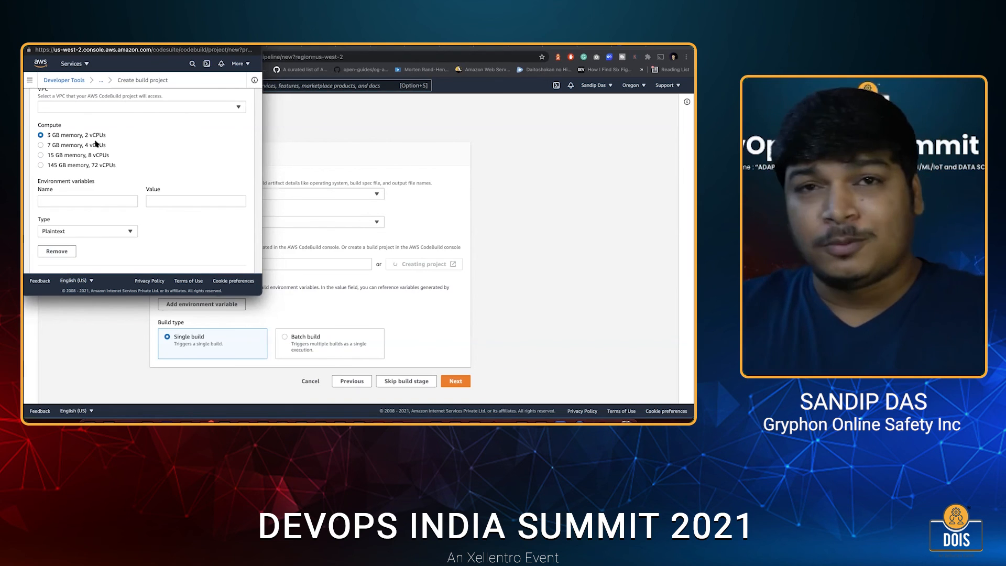
# Check the remaining build environment and buildspec settings, and open the goapp service's buildspec.yml in Visual Studio Code to look through its phases.
pyautogui.scroll(-7, 96, 143)
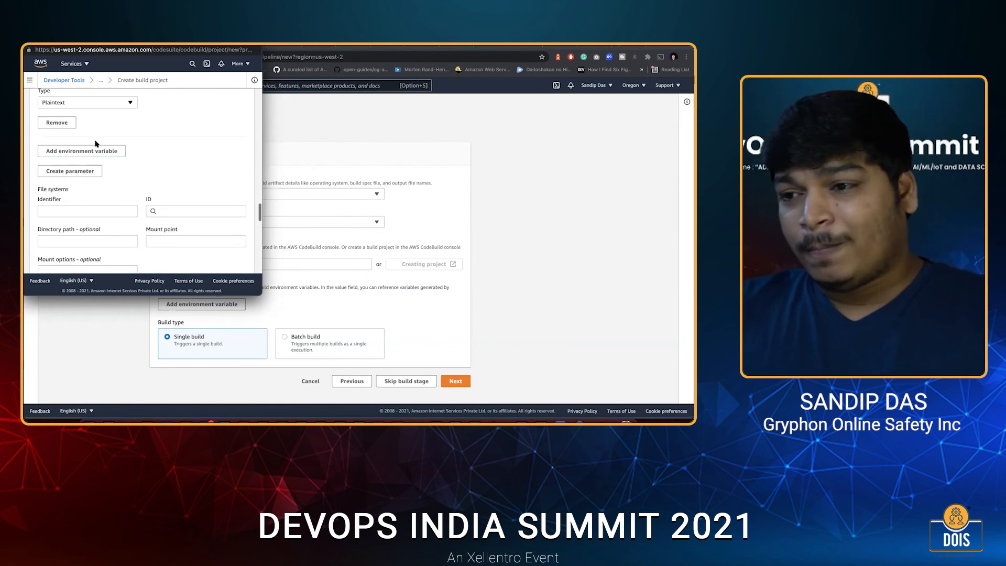
pyautogui.scroll(-5, 152, 197)
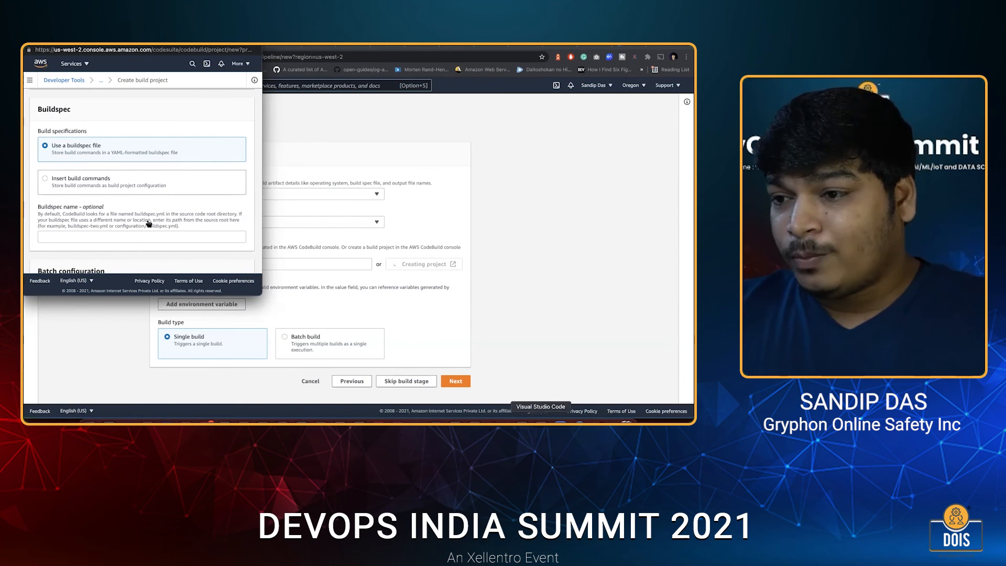
pyautogui.click(541, 421)
pyautogui.click(87, 161)
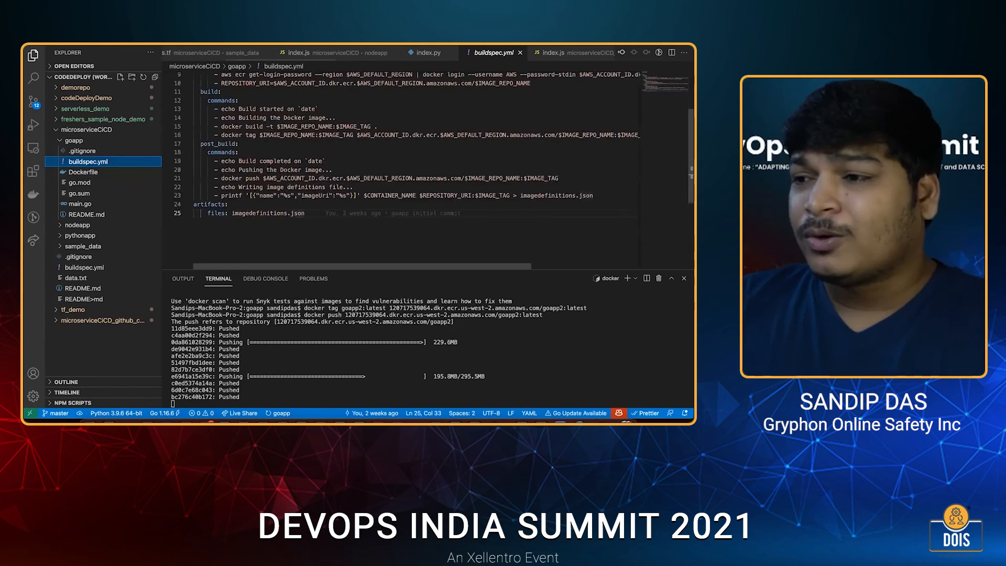
pyautogui.scroll(3, 269, 169)
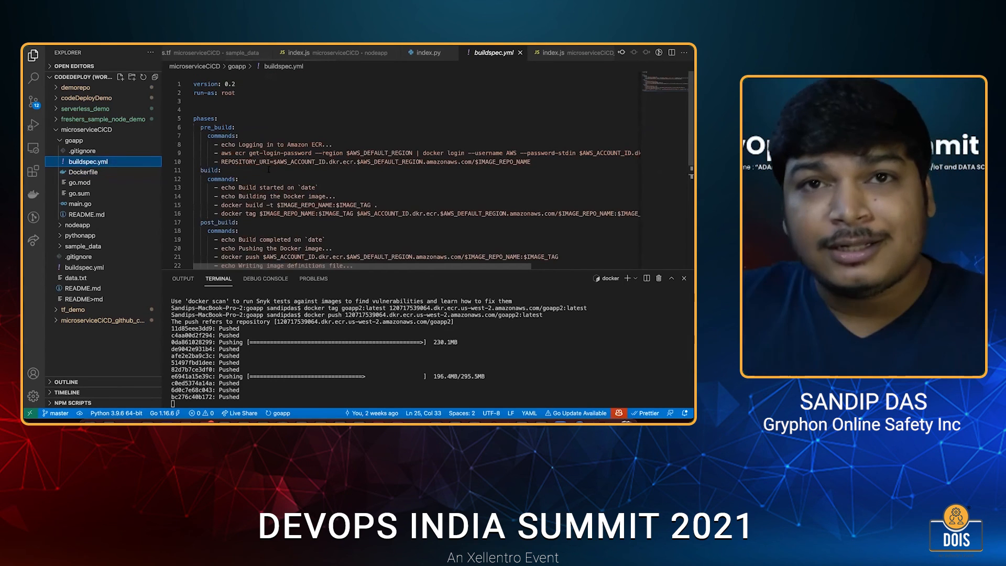
pyautogui.scroll(-2, 269, 170)
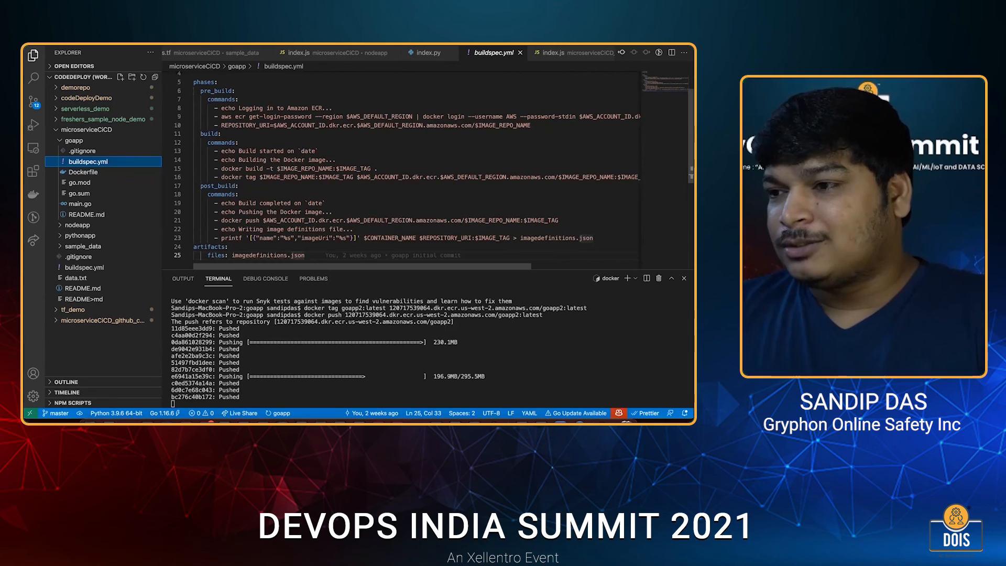
pyautogui.scroll(1, 298, 126)
pyautogui.scroll(-1, 338, 116)
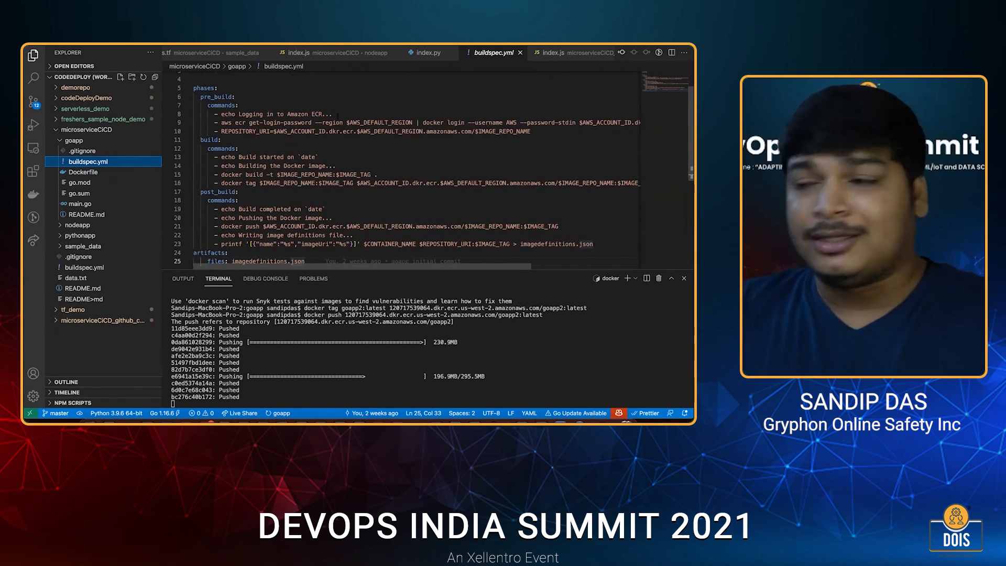
pyautogui.scroll(-1, 325, 115)
# Examine the pre_build phase of buildspec.yml, covering the ECR login command and the REPOSITORY_URI variable.
pyautogui.doubleClick(239, 106)
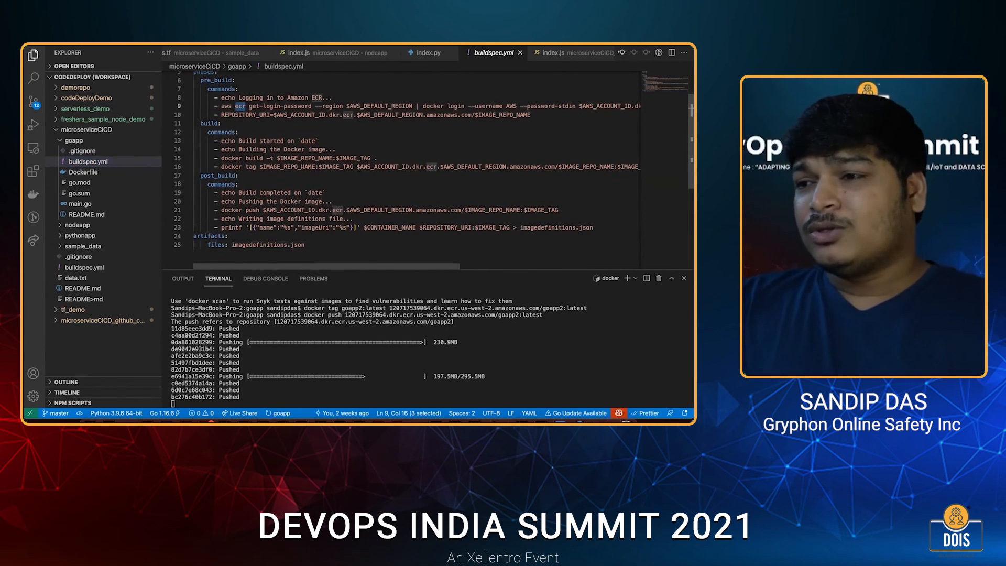
pyautogui.scroll(5, 294, 163)
pyautogui.doubleClick(216, 122)
pyautogui.moveTo(236, 160); pyautogui.dragTo(203, 121)
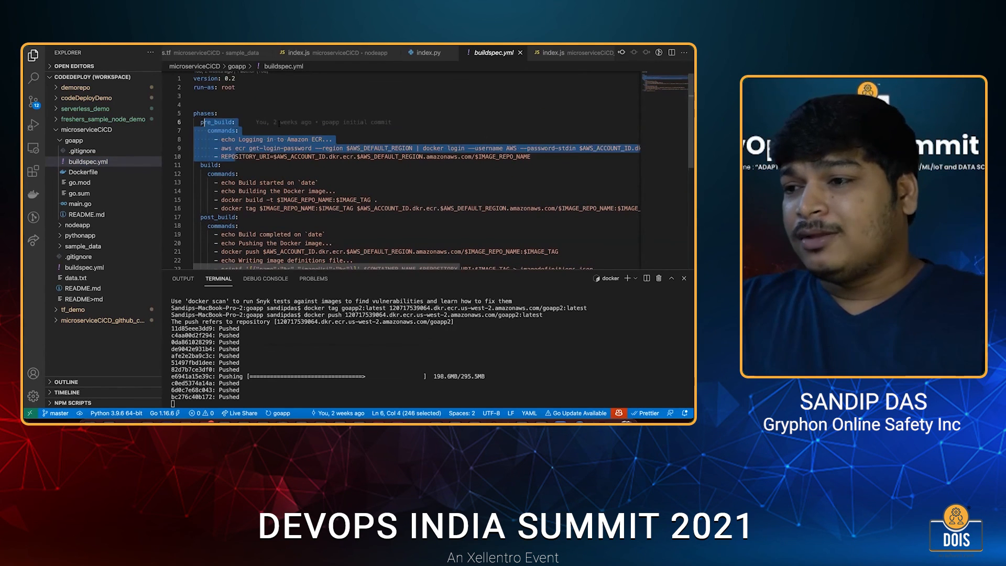
pyautogui.scroll(-2, 279, 124)
pyautogui.click(260, 124)
pyautogui.tripleClick(246, 125)
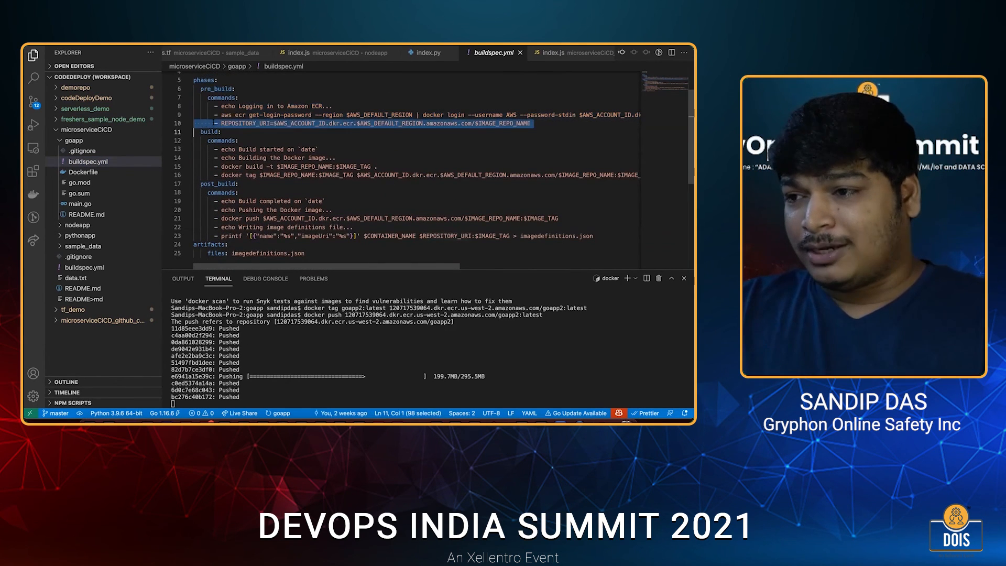
pyautogui.doubleClick(245, 123)
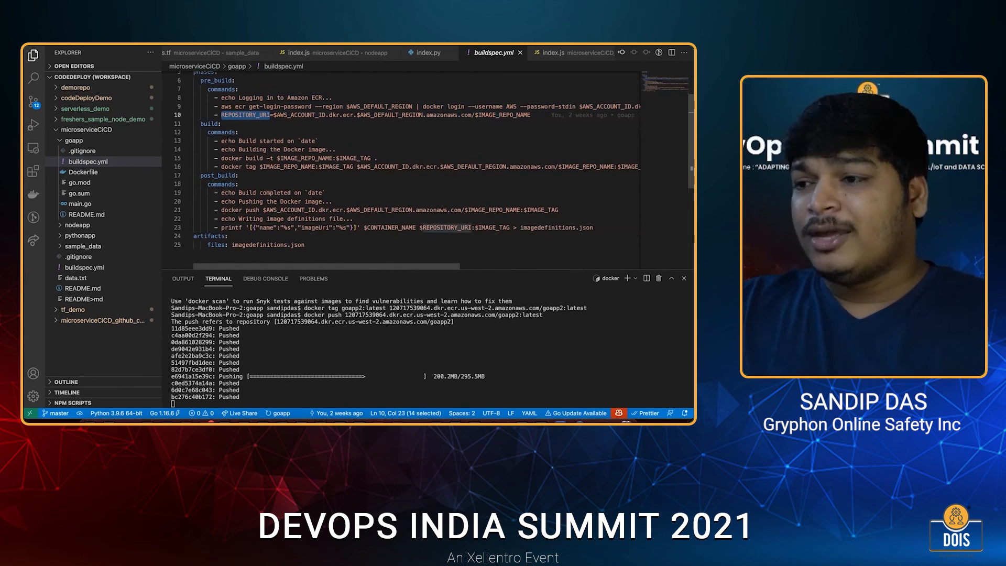
pyautogui.scroll(-1, 245, 124)
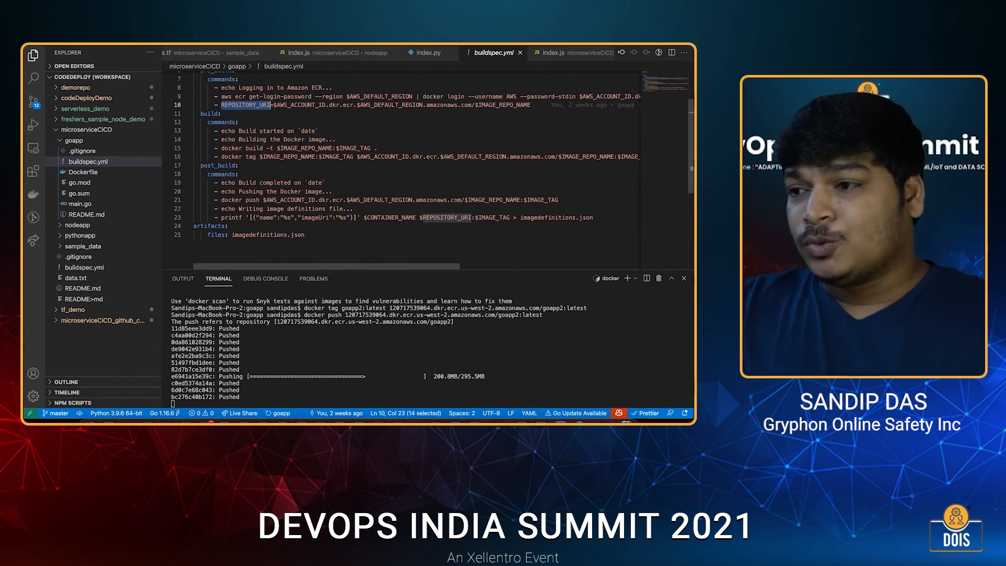
# Examine the build phase's docker build and docker tag commands with their IMAGE_REPO_NAME and IMAGE_TAG variables.
pyautogui.doubleClick(306, 148)
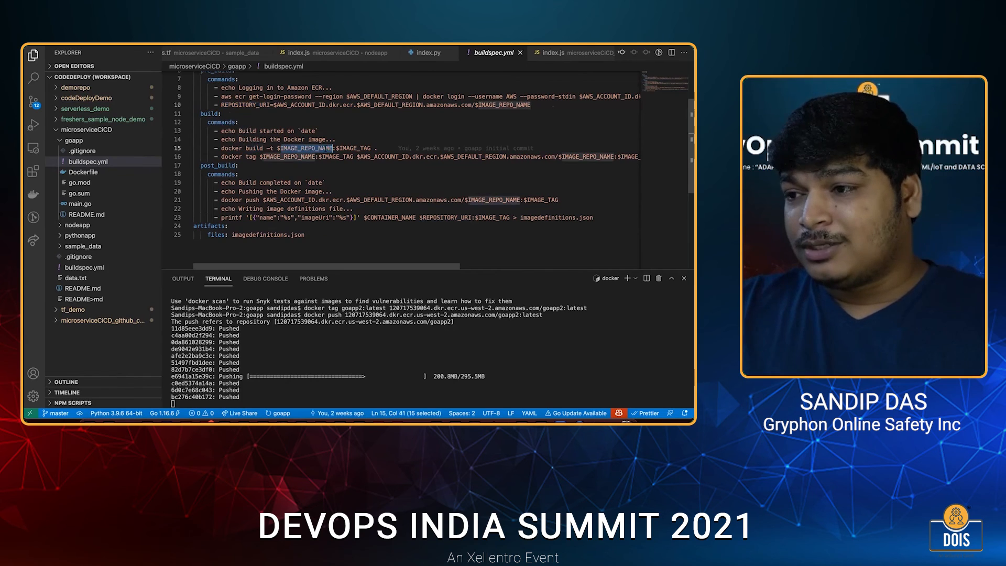
pyautogui.doubleClick(354, 148)
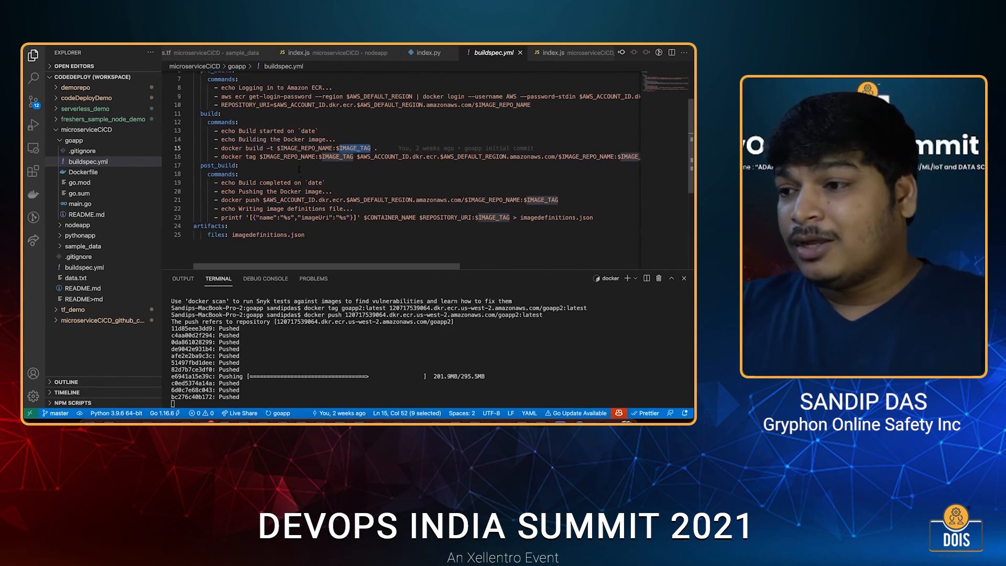
pyautogui.scroll(-1, 291, 169)
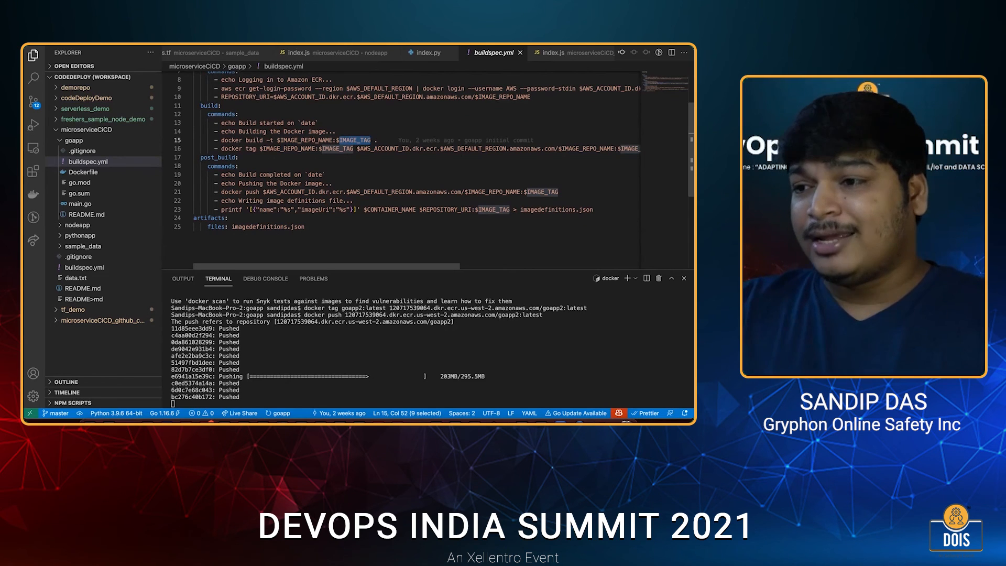
pyautogui.tripleClick(235, 149)
pyautogui.scroll(-2, 242, 138)
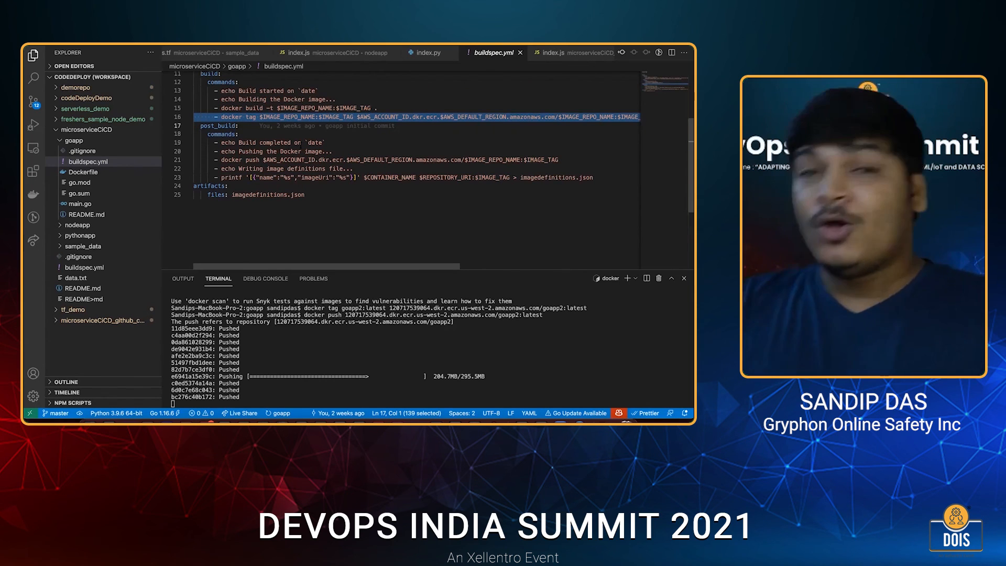
# Examine the post_build commands that write the image definitions and the imagedefinitions.json artifact entry.
pyautogui.scroll(-1, 301, 146)
pyautogui.doubleClick(301, 147)
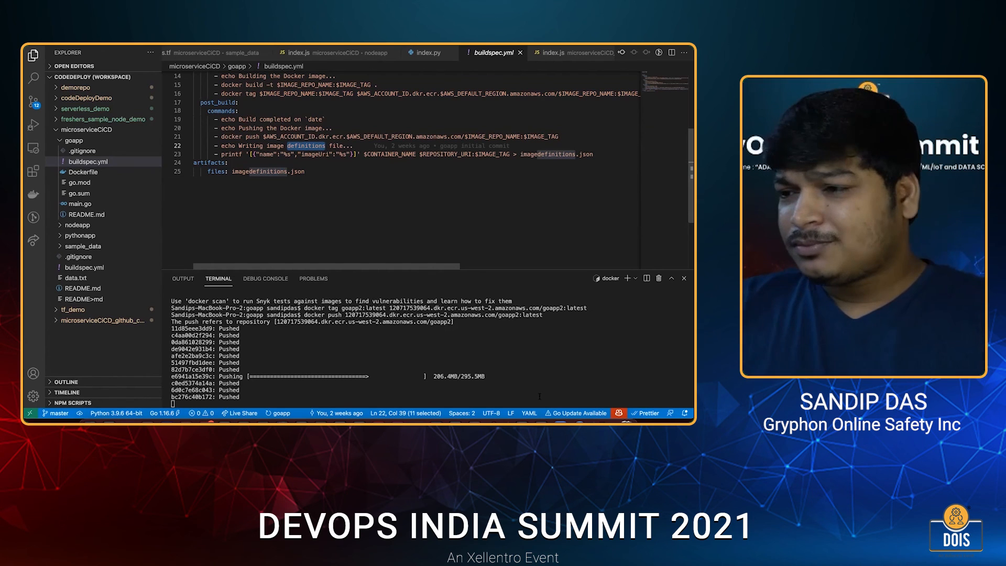
pyautogui.moveTo(232, 171); pyautogui.dragTo(305, 172)
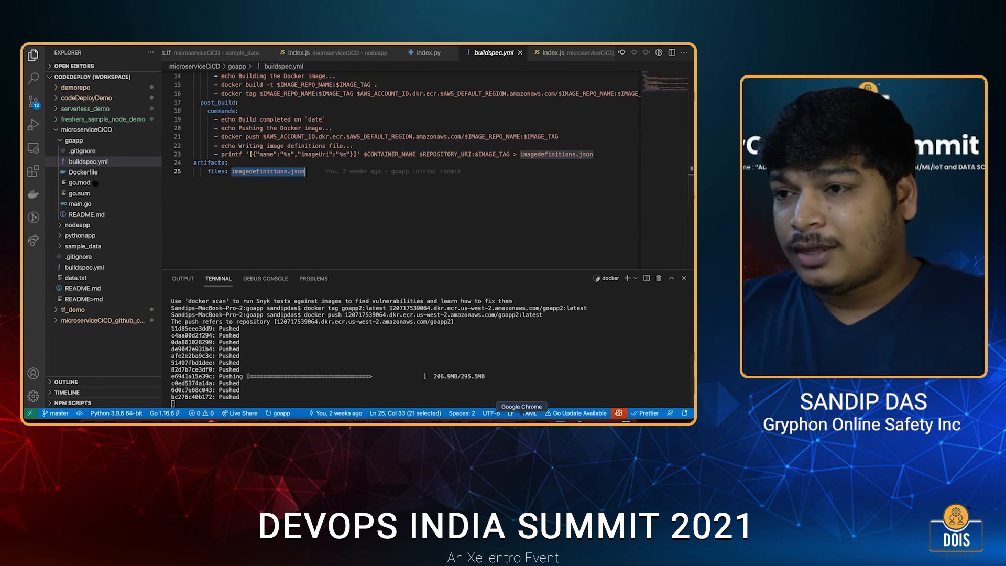
# Switch to Chrome, review the build project's batch configuration and logs settings, and close the Create build project window.
pyautogui.click(521, 421)
pyautogui.scroll(-5, 141, 184)
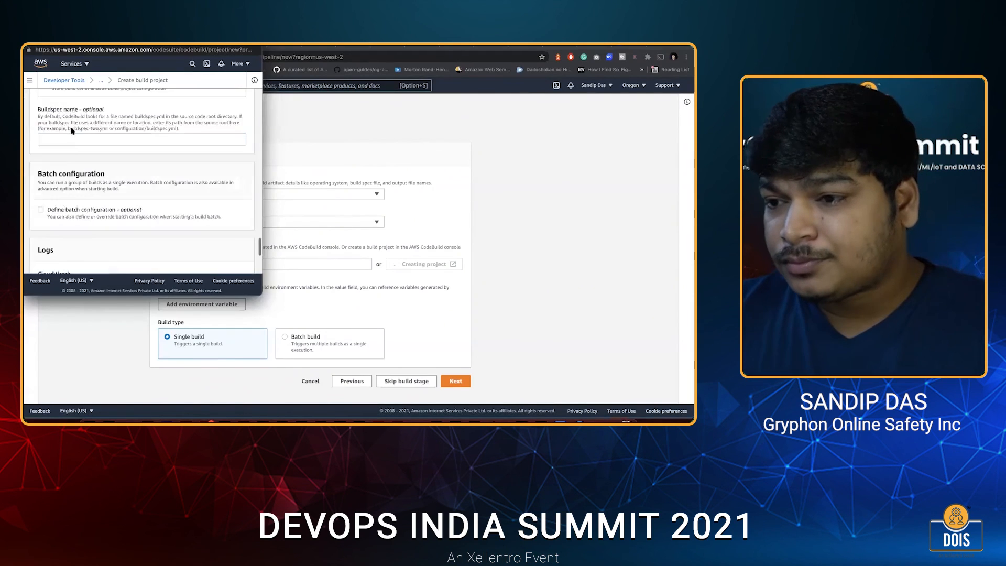
pyautogui.scroll(-3, 142, 183)
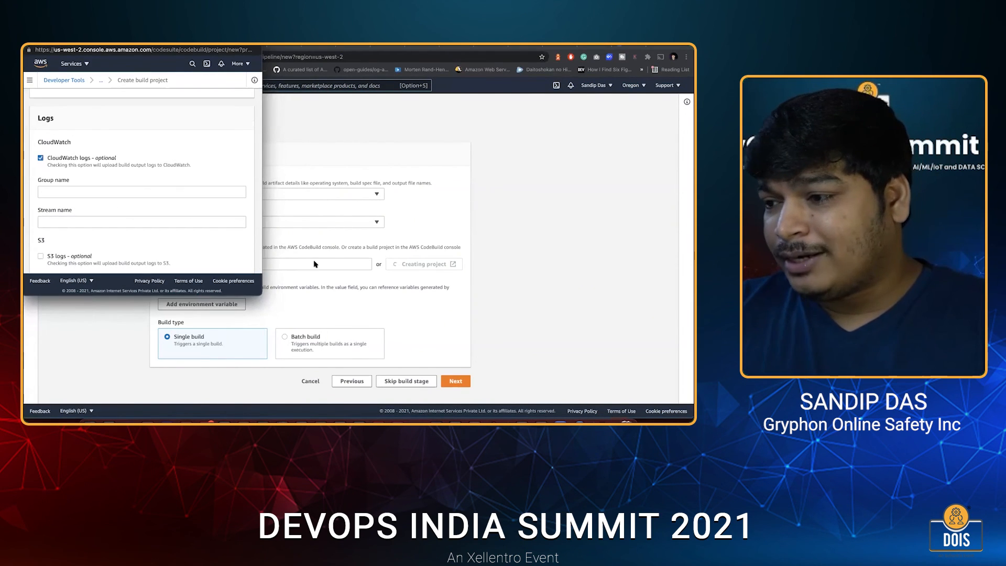
pyautogui.press('super+w')
# Select the existing build project container-app-build for the build stage and continue to the deploy stage.
pyautogui.click(231, 264)
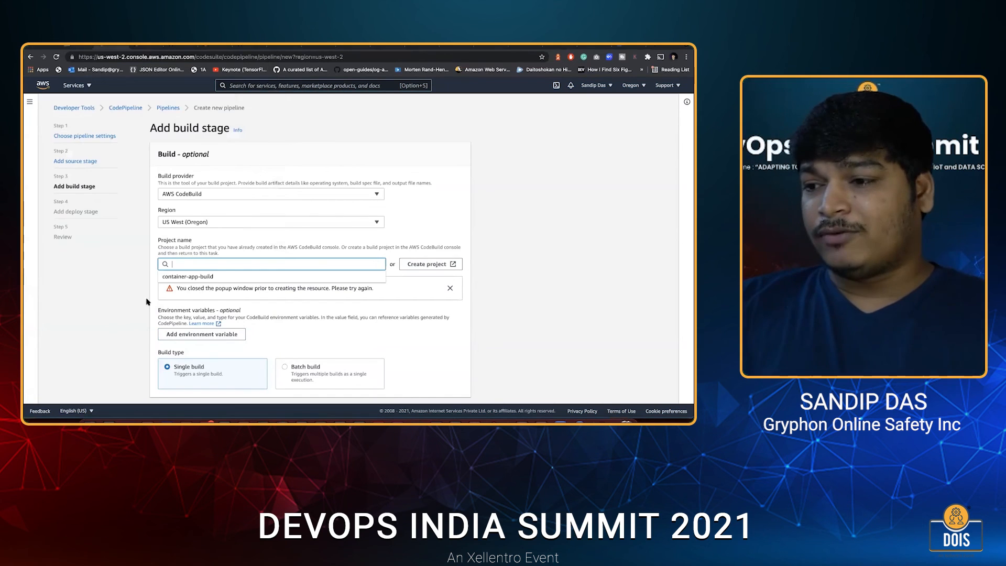
pyautogui.click(198, 277)
pyautogui.scroll(-2, 367, 345)
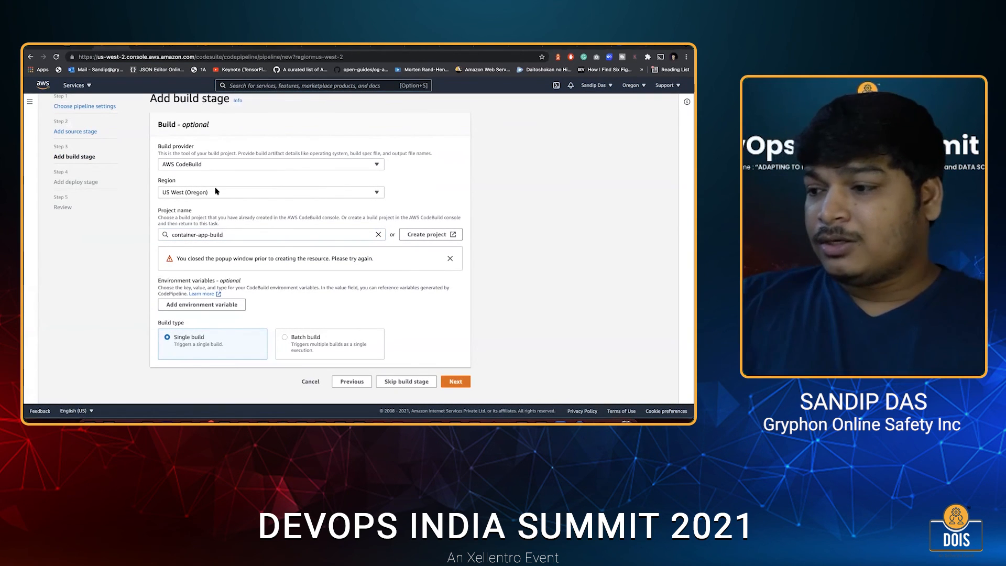
pyautogui.click(455, 381)
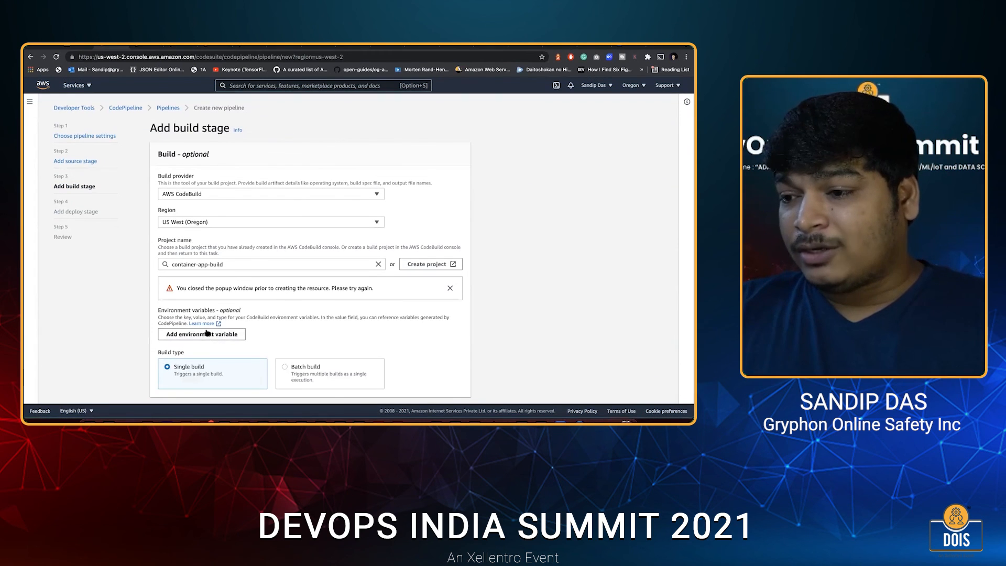
# Return to the build stage and add four blank environment variable rows.
pyautogui.click(208, 336)
pyautogui.scroll(-2, 205, 318)
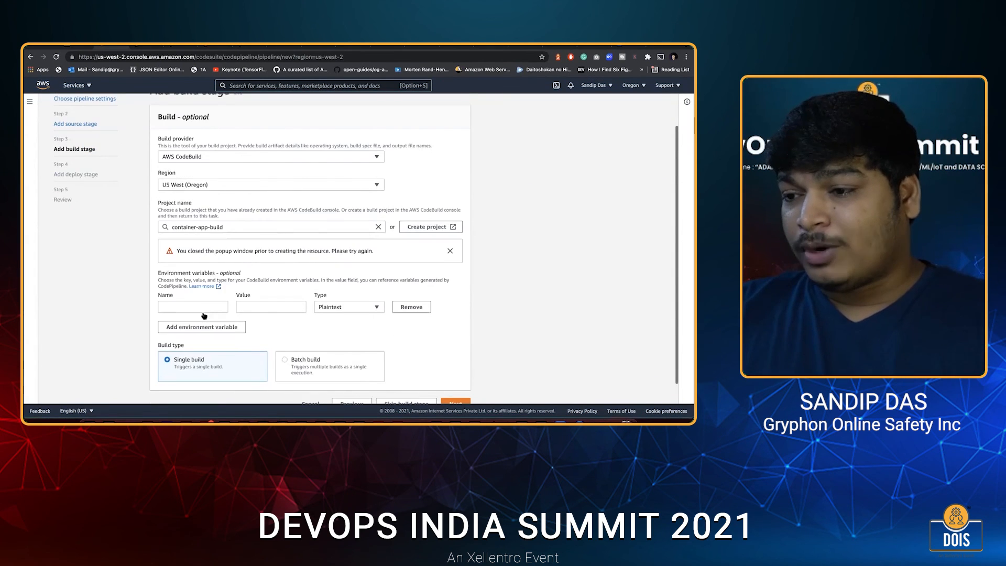
pyautogui.click(201, 326)
pyautogui.click(201, 313)
pyautogui.click(202, 313)
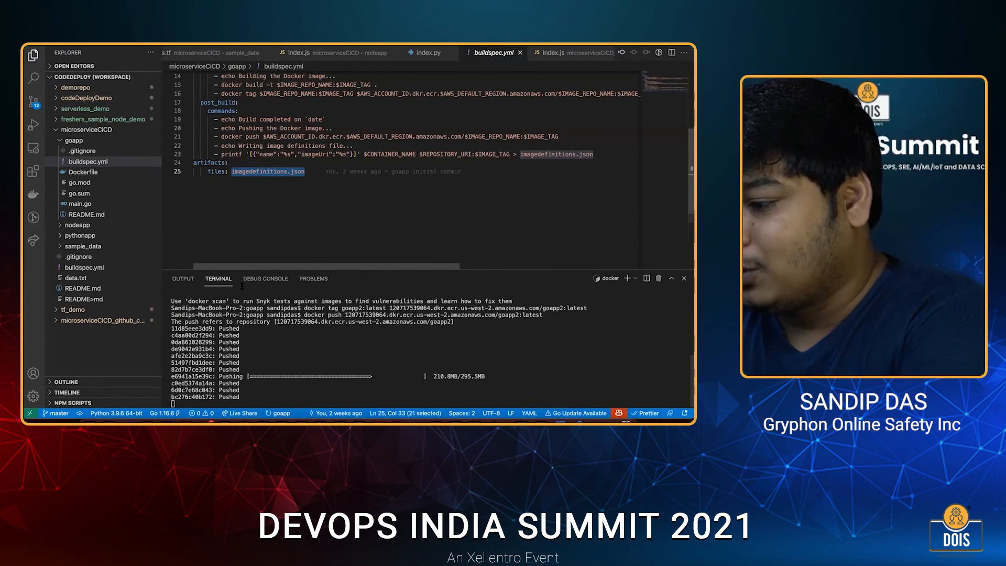
# Name the first two environment variables AWS_DEFAULT_REGION and AWS_ACCOUNT_ID, copying the names from buildspec.yml in Visual Studio Code.
pyautogui.scroll(2, 202, 244)
pyautogui.scroll(4, 388, 211)
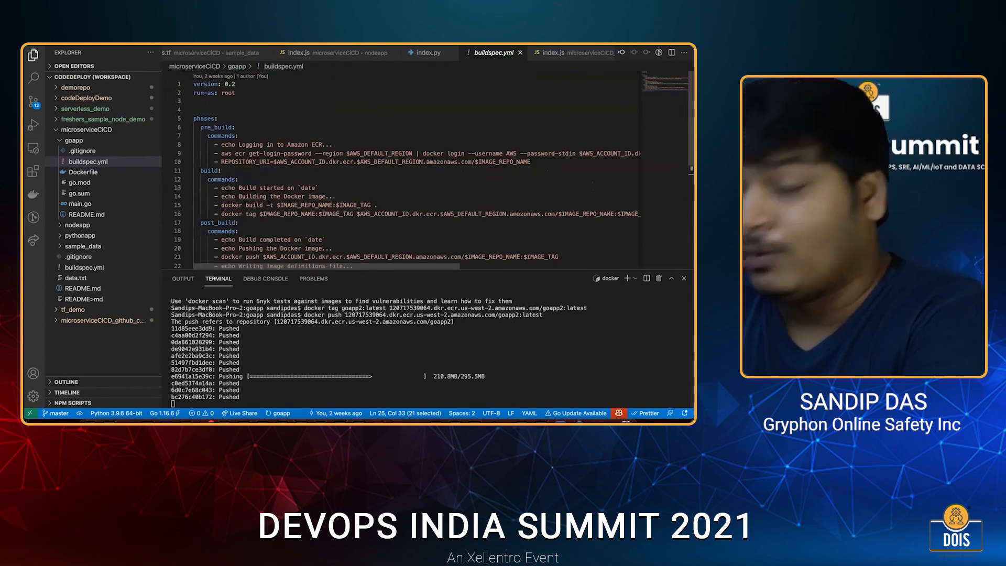
pyautogui.press('super+Tab')
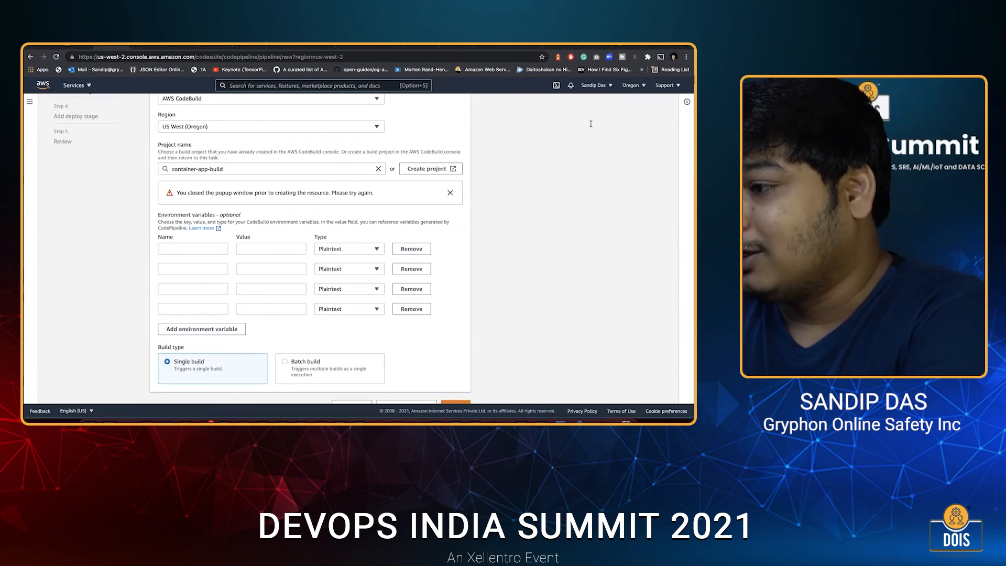
pyautogui.press('super+Tab')
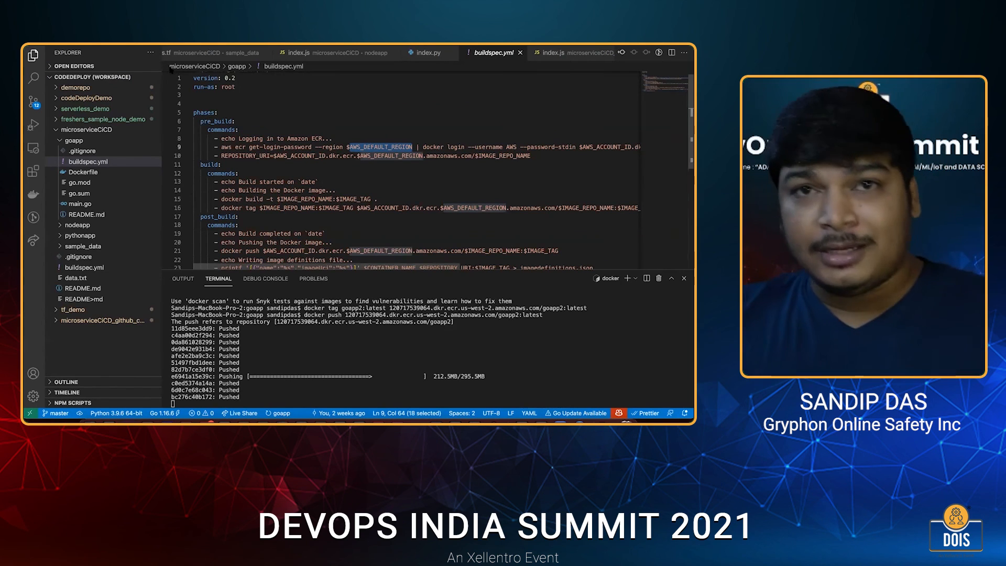
pyautogui.press('super+Tab')
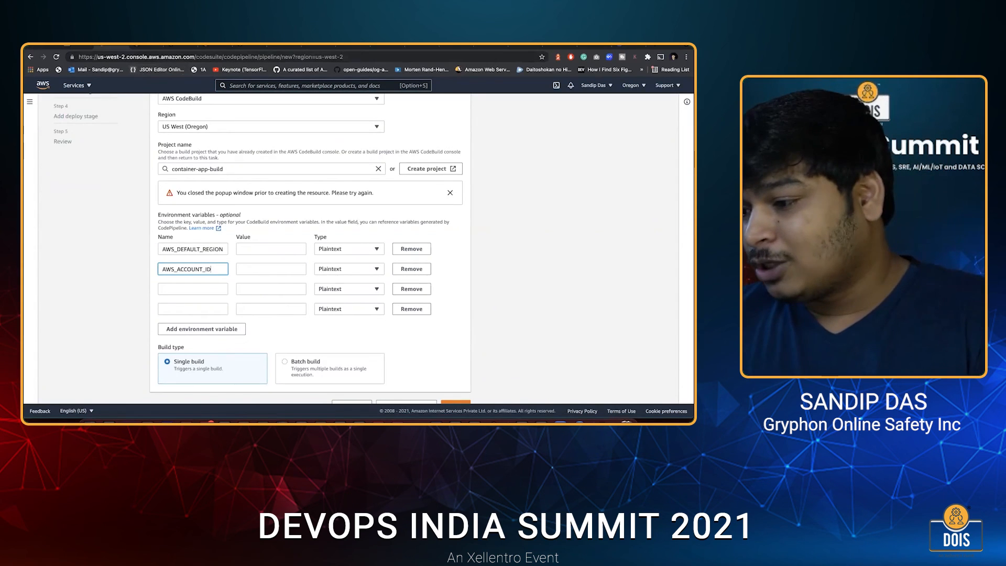
# Highlight the region us-west-2 in the terminal's docker push command in Visual Studio Code, and return to the environment variables in Chrome.
pyautogui.click(540, 421)
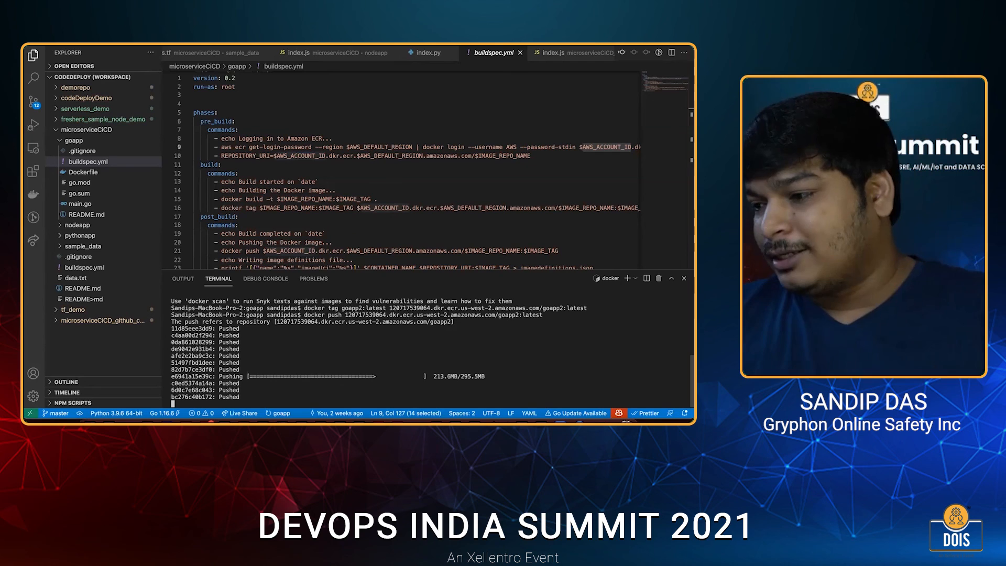
pyautogui.moveTo(418, 315); pyautogui.dragTo(447, 315)
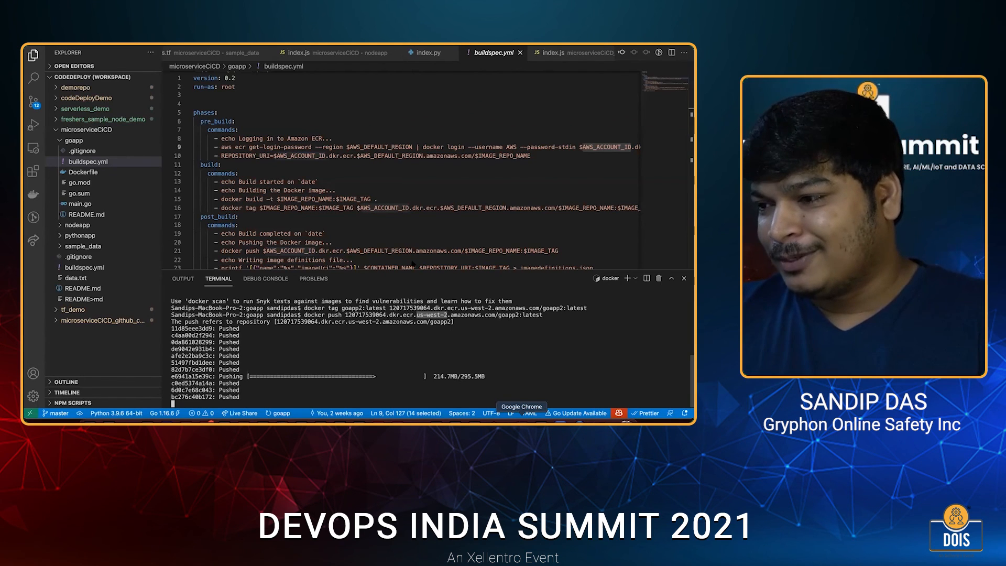
pyautogui.press('super+Tab')
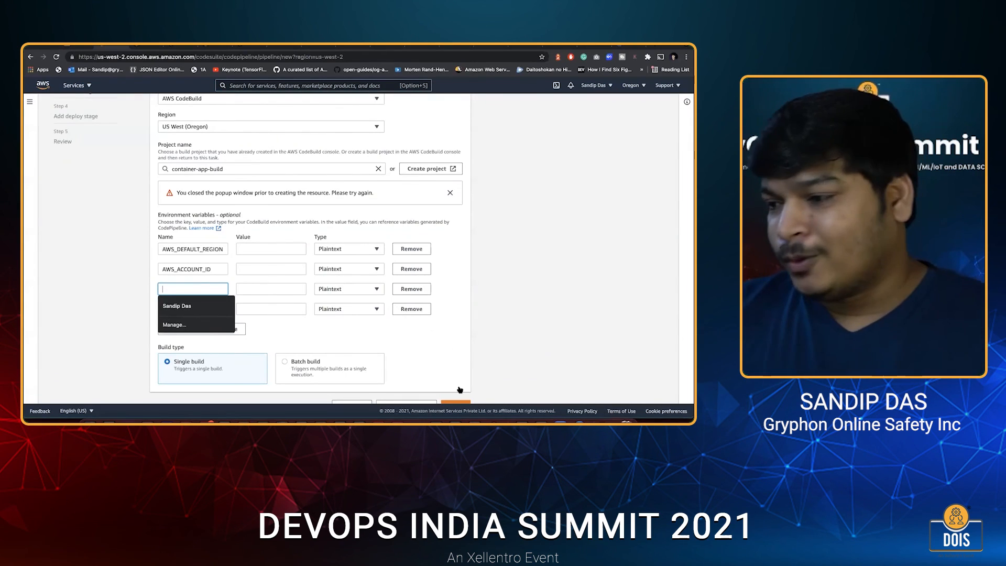
# Continue to the deploy stage, set its provider to Amazon ECS, and choose the cluster MicroServicesCluster.
pyautogui.scroll(-1, 459, 386)
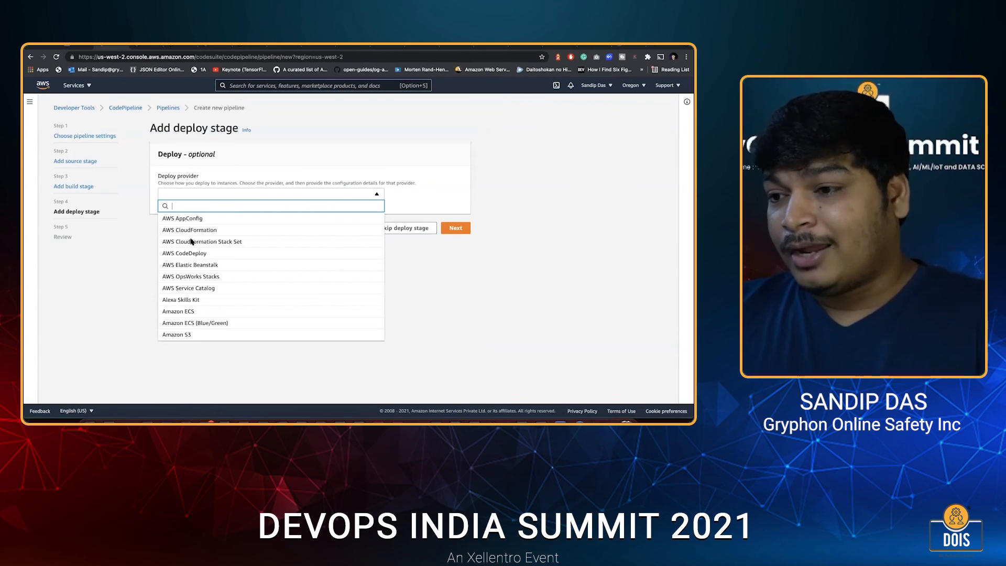
pyautogui.click(187, 311)
pyautogui.scroll(-1, 189, 243)
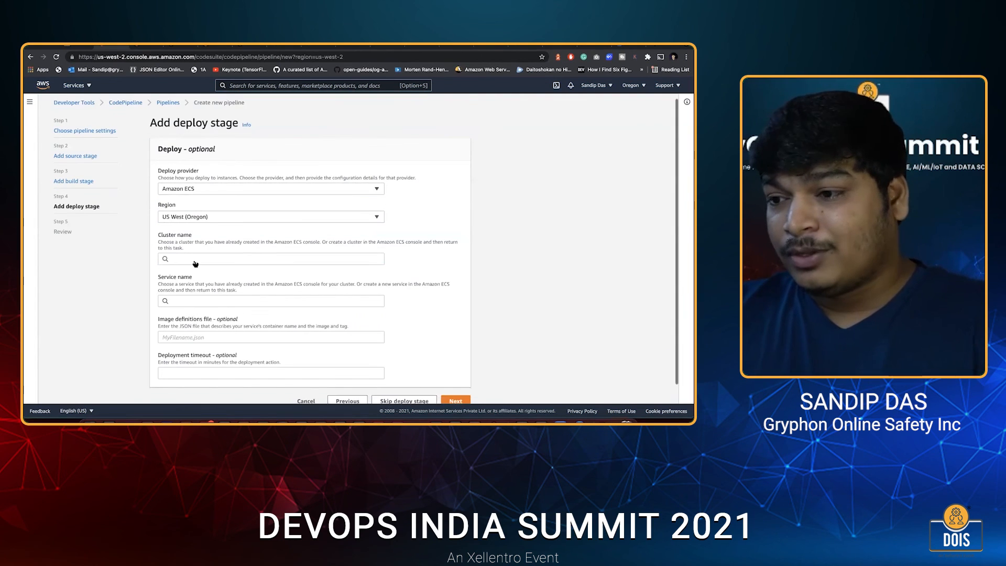
pyautogui.scroll(-1, 195, 264)
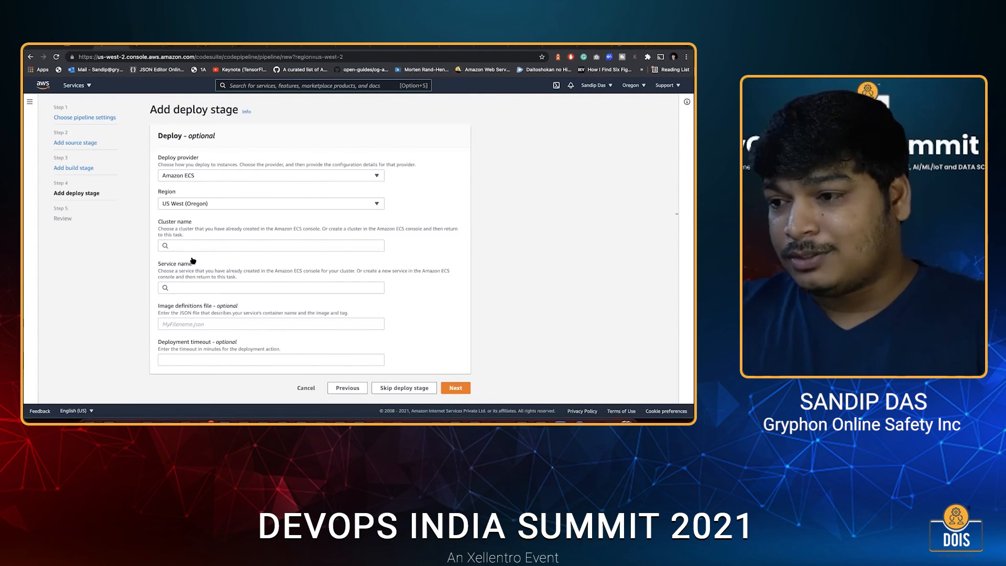
pyautogui.click(192, 246)
pyautogui.click(199, 260)
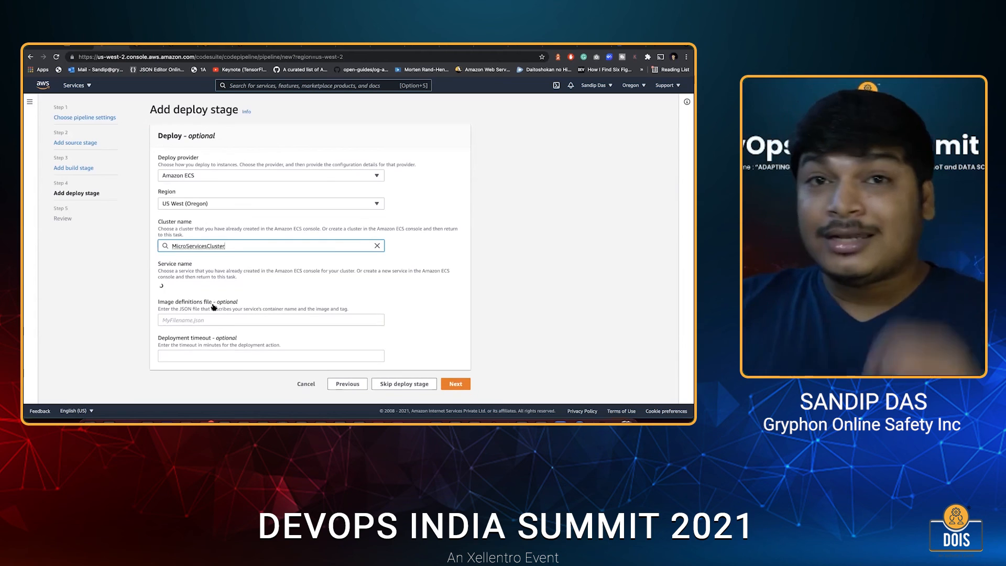
# Select goAppService as the deploy stage's service.
pyautogui.click(204, 288)
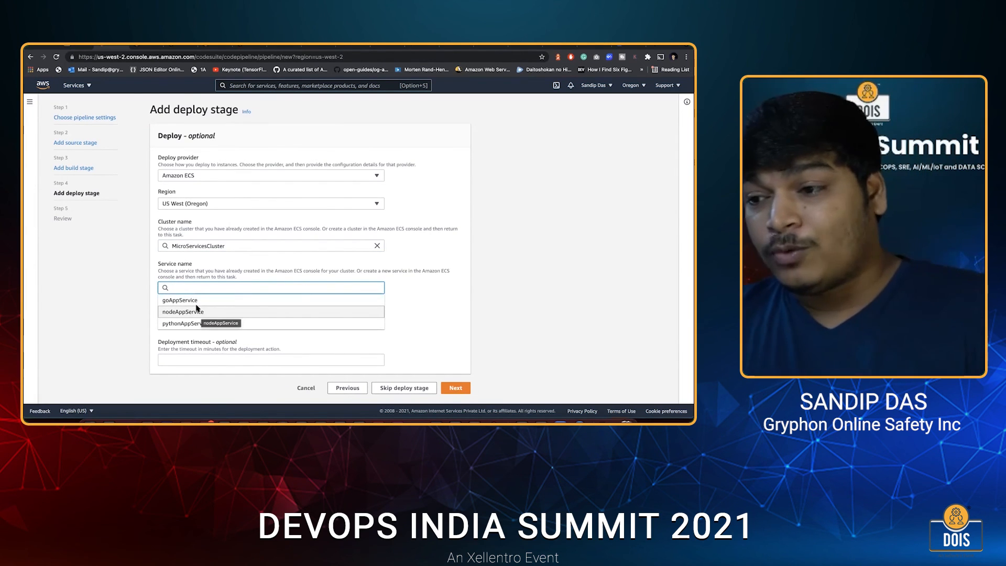
pyautogui.click(191, 301)
pyautogui.scroll(-1, 213, 315)
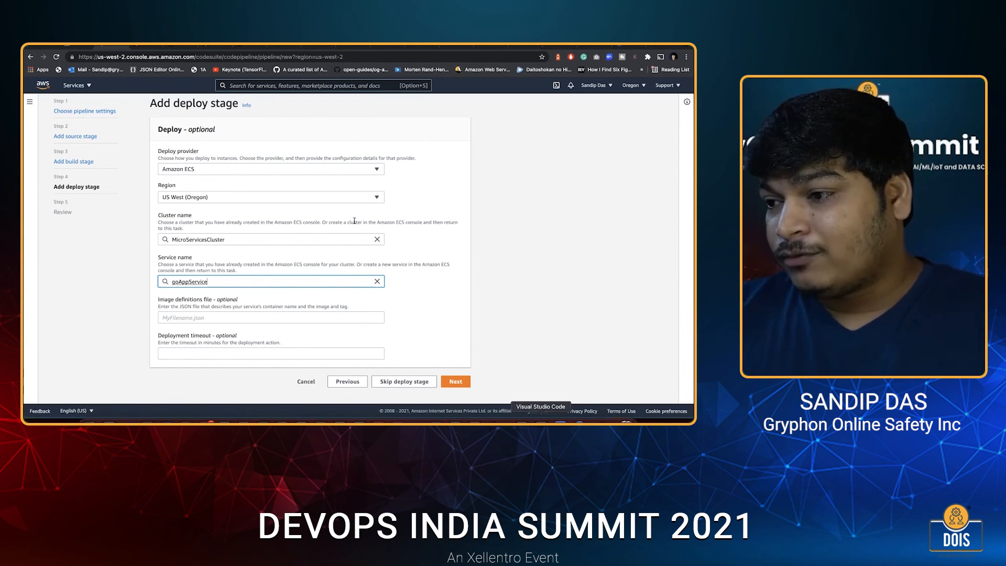
# Switch to Visual Studio Code and highlight imagedefinitions.json in the printf command of goapp's buildspec.yml.
pyautogui.press('super+Tab')
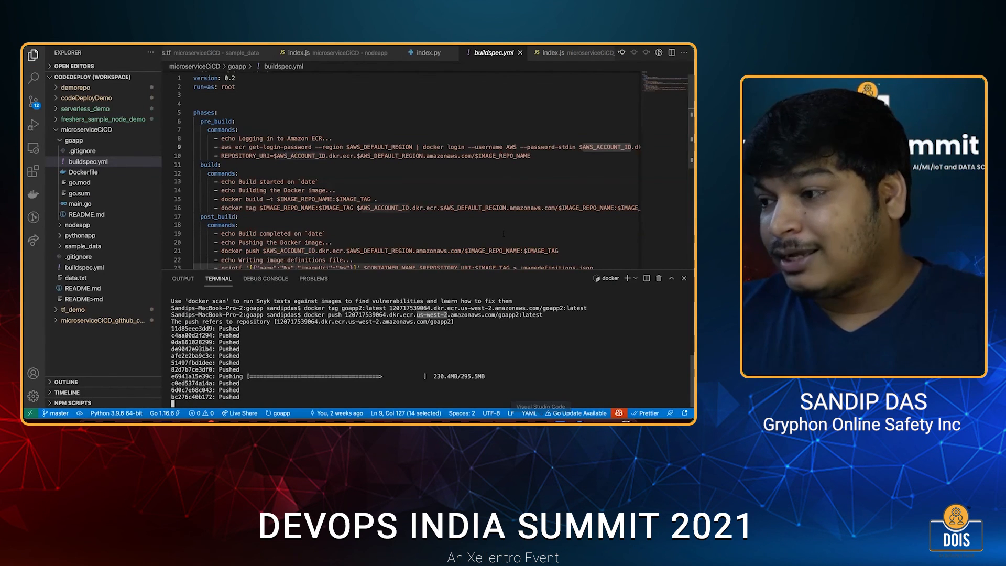
pyautogui.scroll(-2, 573, 235)
pyautogui.moveTo(571, 233); pyautogui.dragTo(505, 233)
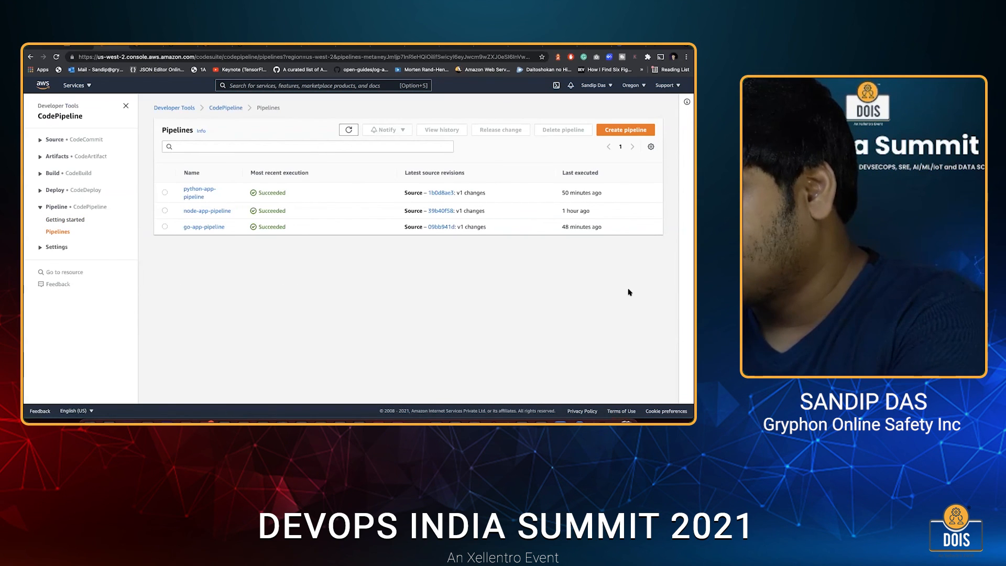
# In the Visual Studio Code terminal, stop the running docker push and move up to the parent folder microserviceCiCD.
pyautogui.press('super+Tab')
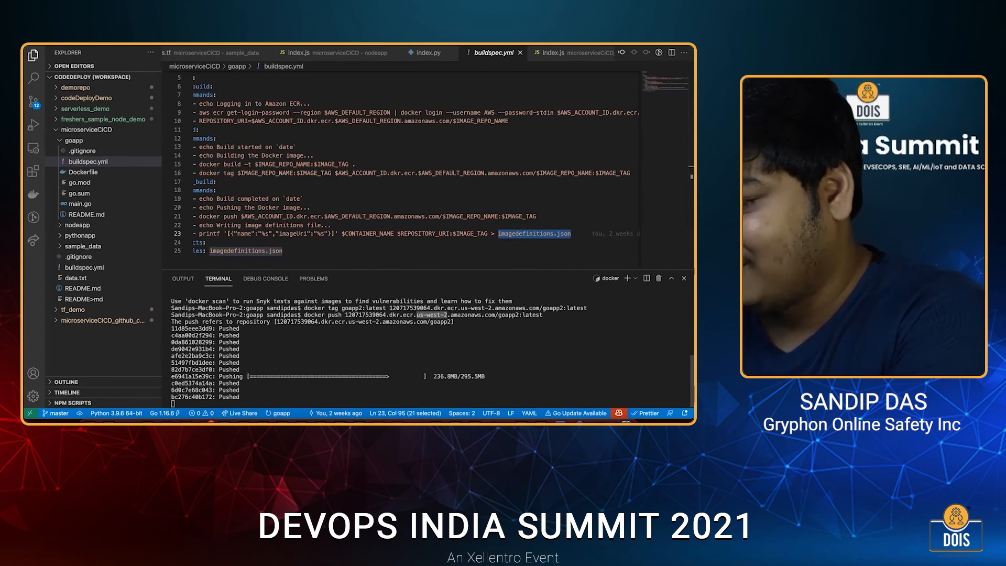
pyautogui.hotkey('ctrl', 'c')
pyautogui.press('Return')
pyautogui.write('cd ..')
pyautogui.press('Return')
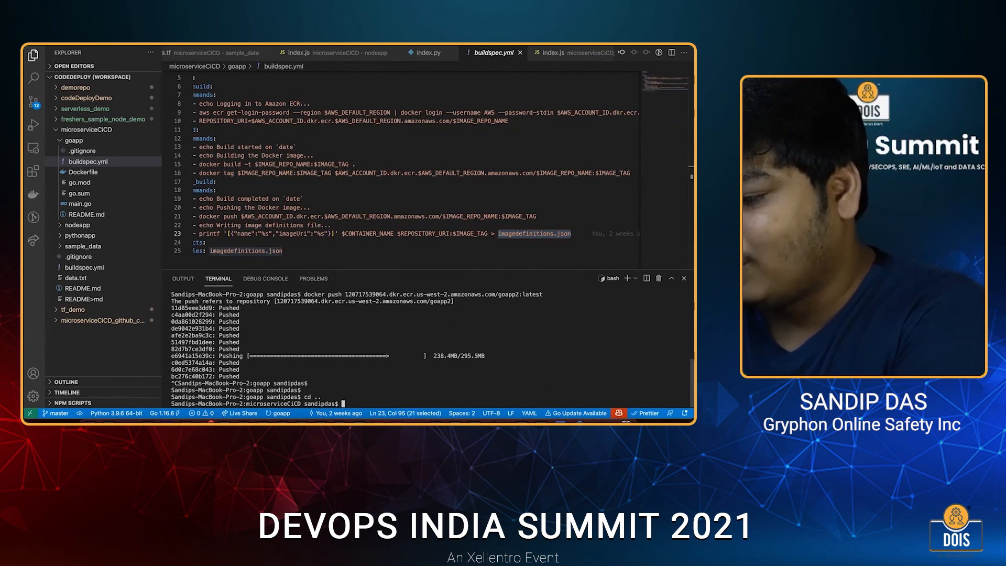
# Clear the terminal, list the project folders, enter nodeapp and list its files.
pyautogui.hotkey('ctrl', 'l')
pyautogui.write('ls')
pyautogui.press('Return')
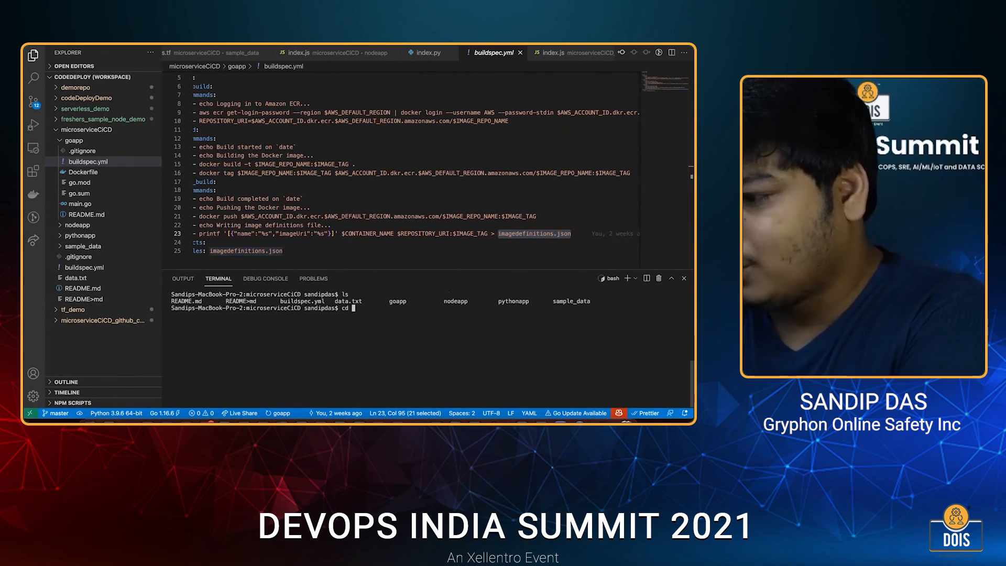
pyautogui.write('cd nodeapp/')
pyautogui.press('Return')
pyautogui.write('ls')
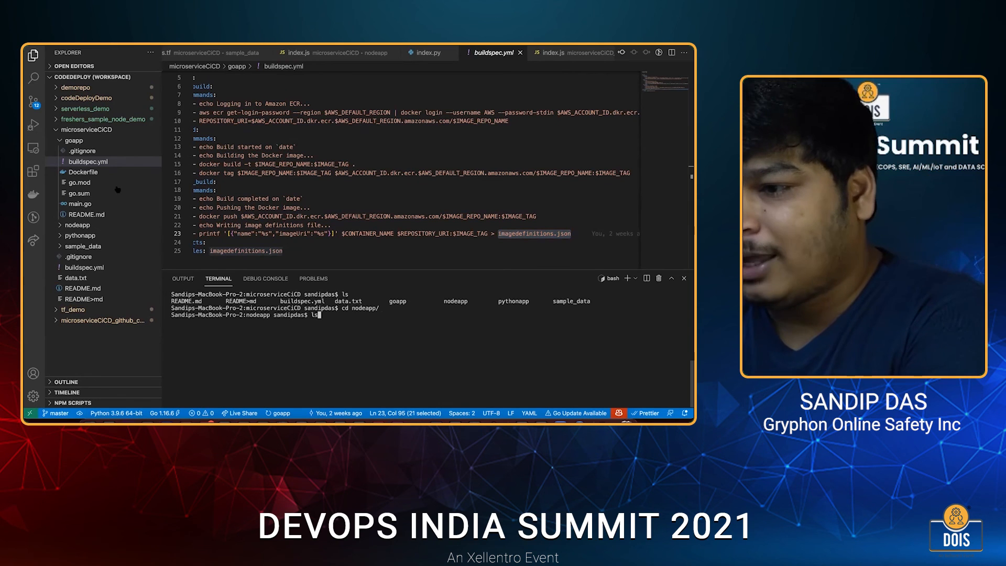
pyautogui.press('Return')
# Open nodeapp's index.js, change the /services/service-1 response text to end in v2, and save the file.
pyautogui.click(74, 140)
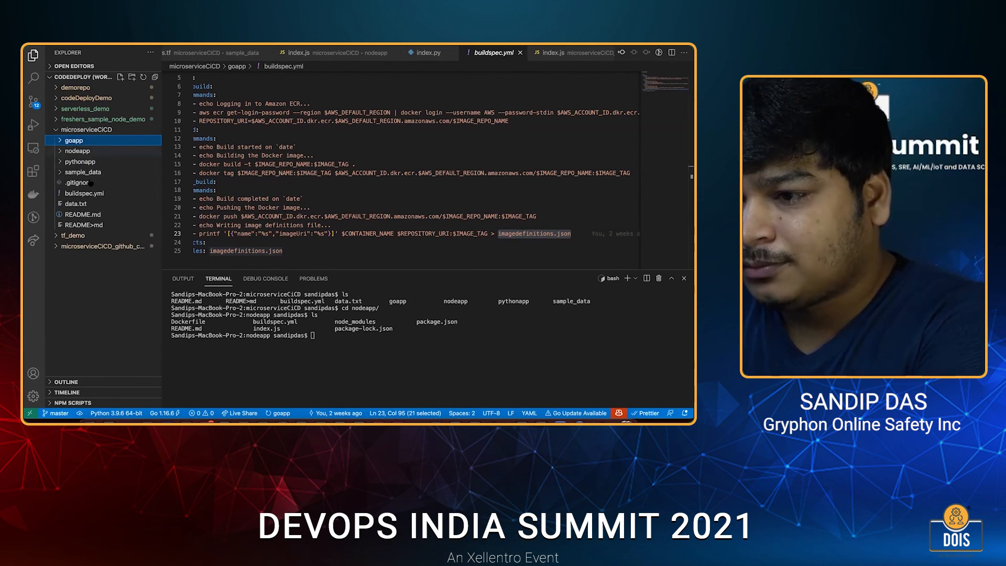
pyautogui.click(77, 151)
pyautogui.click(79, 203)
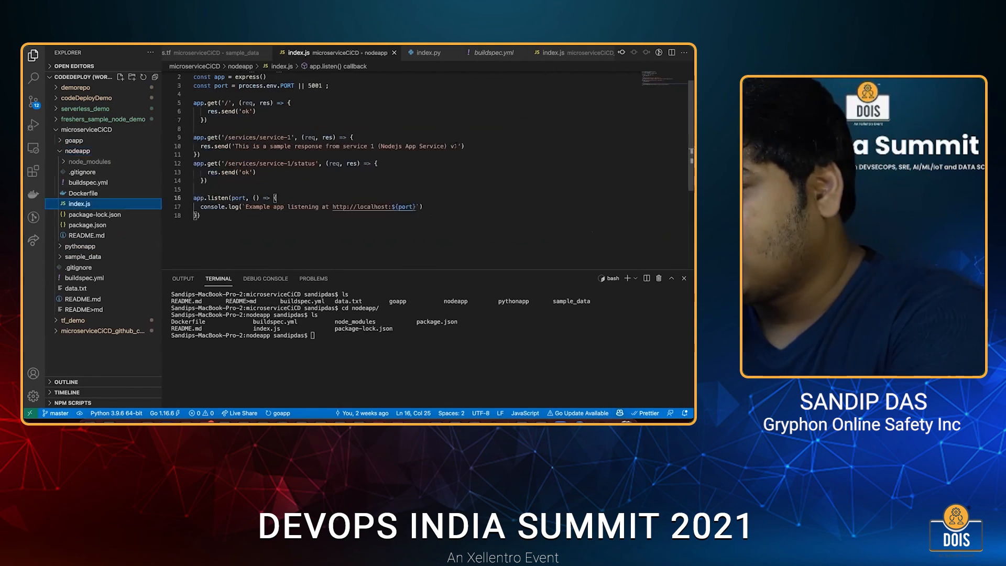
pyautogui.press('BackSpace')
pyautogui.write('2')
pyautogui.press('super+s')
# Stage all changes from the nodeapp folder with git add -A in the terminal.
pyautogui.click(323, 335)
pyautogui.write('it ')
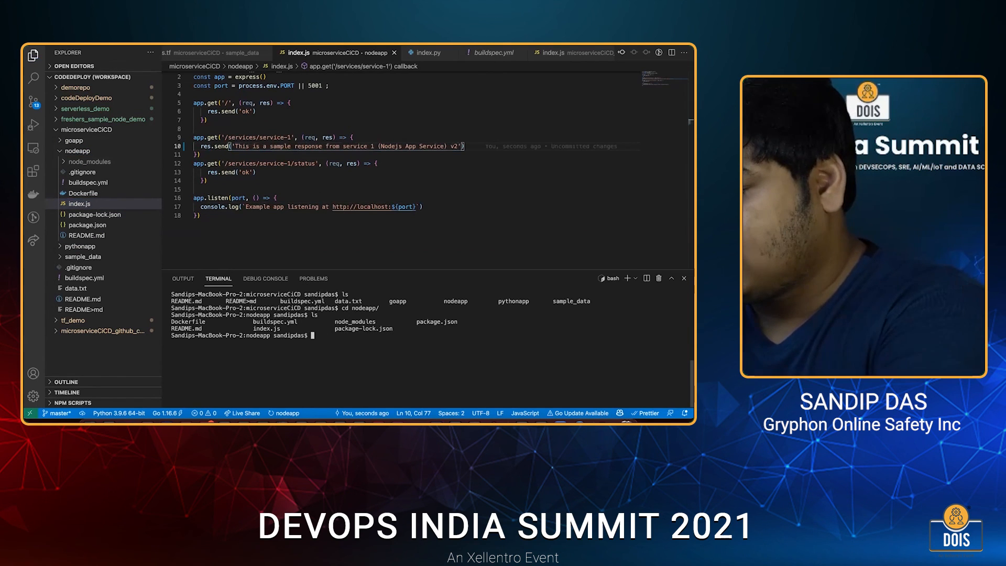
pyautogui.write('add -A')
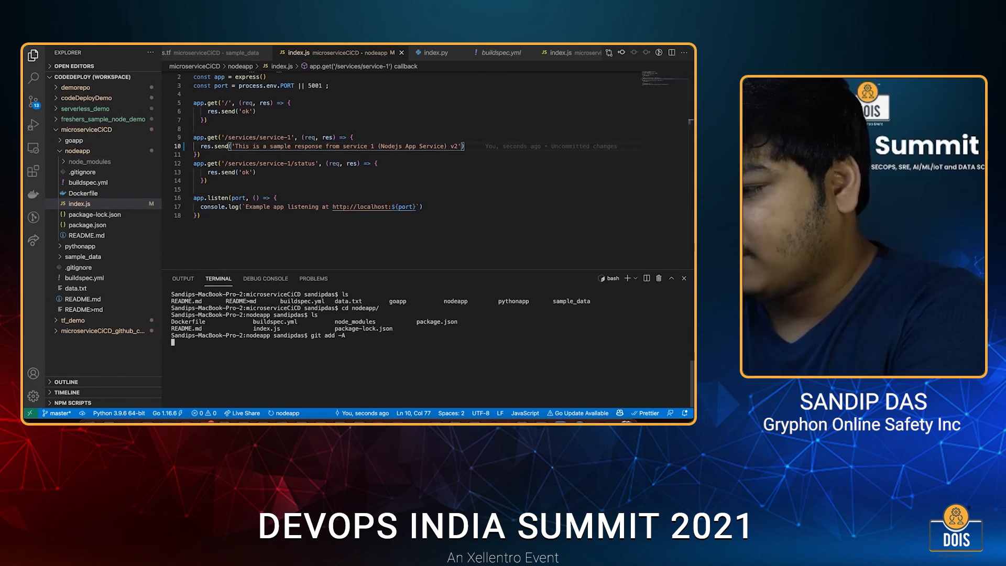
pyautogui.write('git commio')
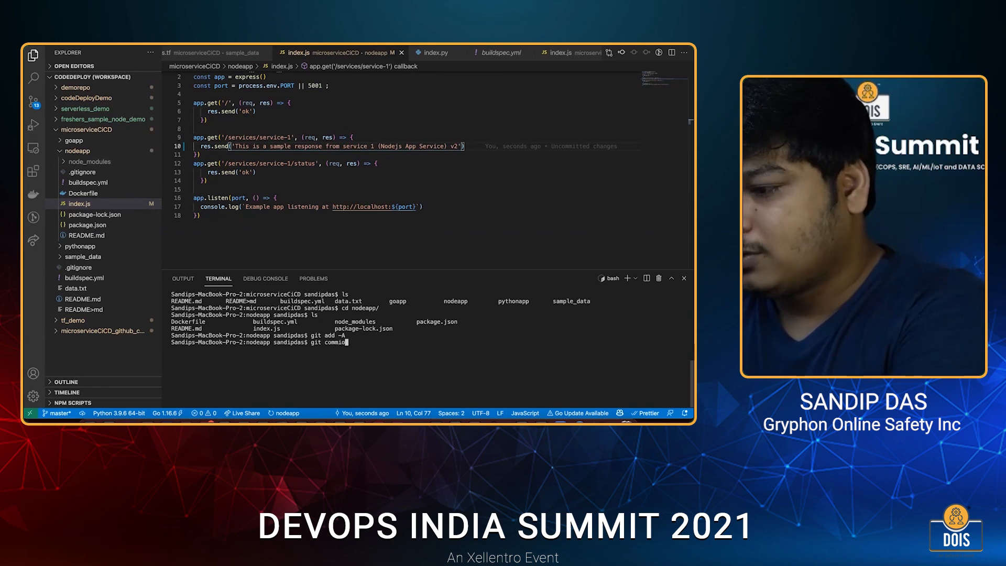
pyautogui.write('t')
pyautogui.press('Return')
pyautogui.press('Return')
pyautogui.press('Return')
# Commit the staged index.js change, entering "changes" as the message, and push it to origin master.
pyautogui.write('git commit')
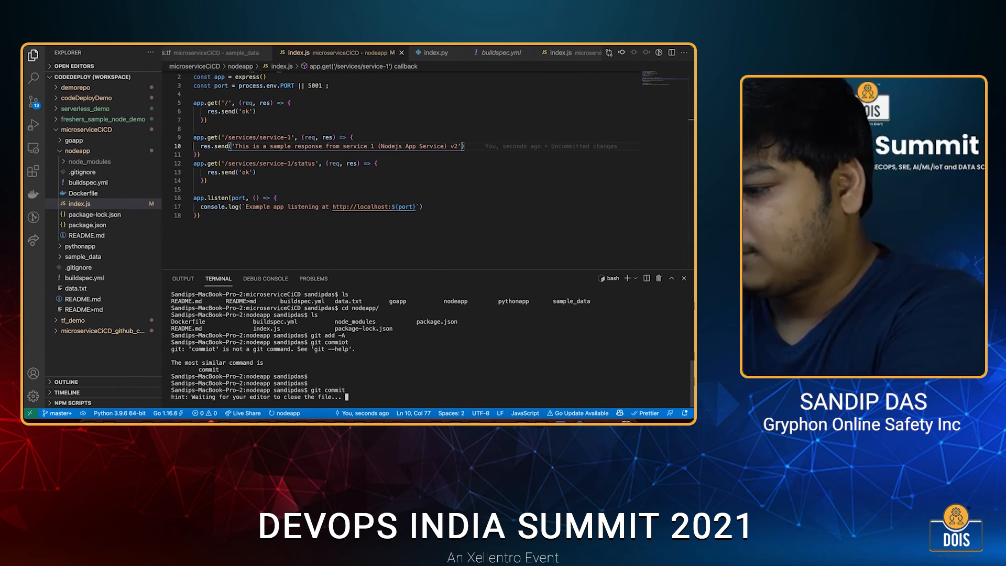
pyautogui.press('Return')
pyautogui.write('v')
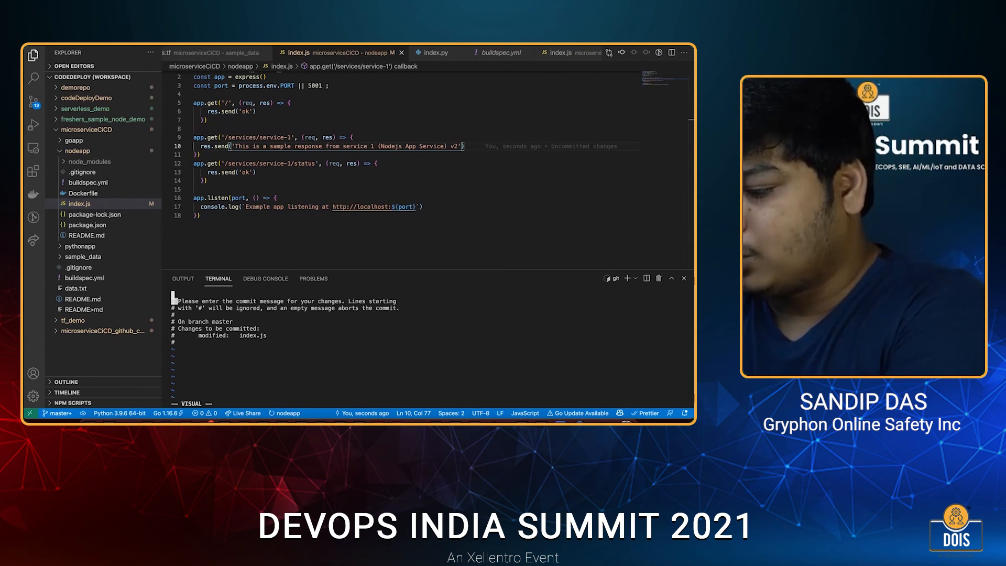
pyautogui.write('changes')
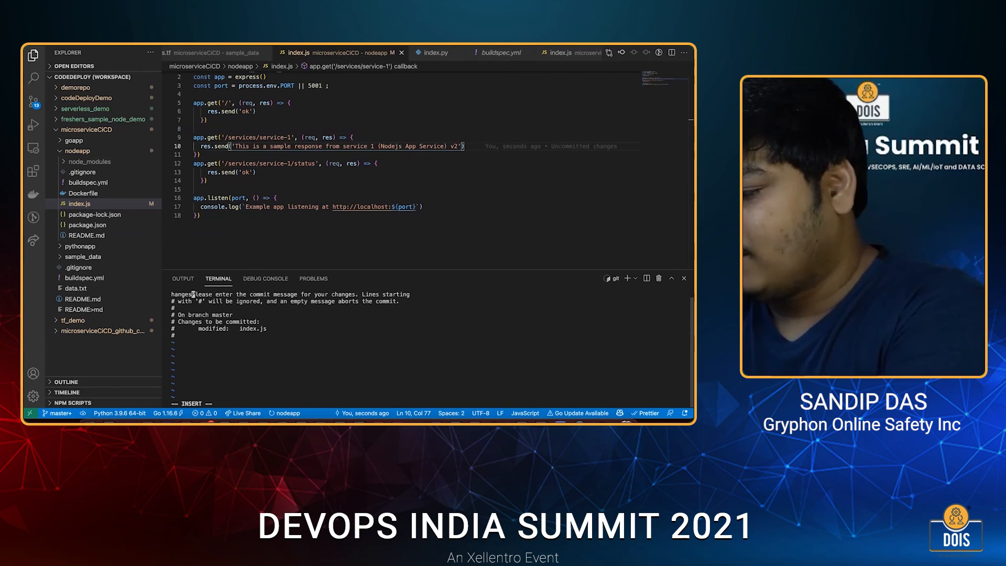
pyautogui.press('Escape')
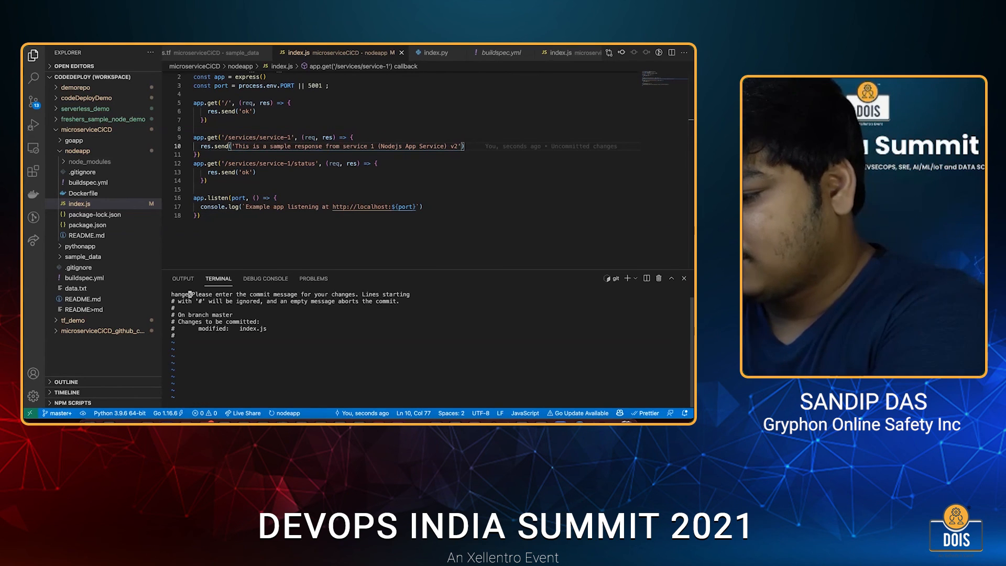
pyautogui.write(':')
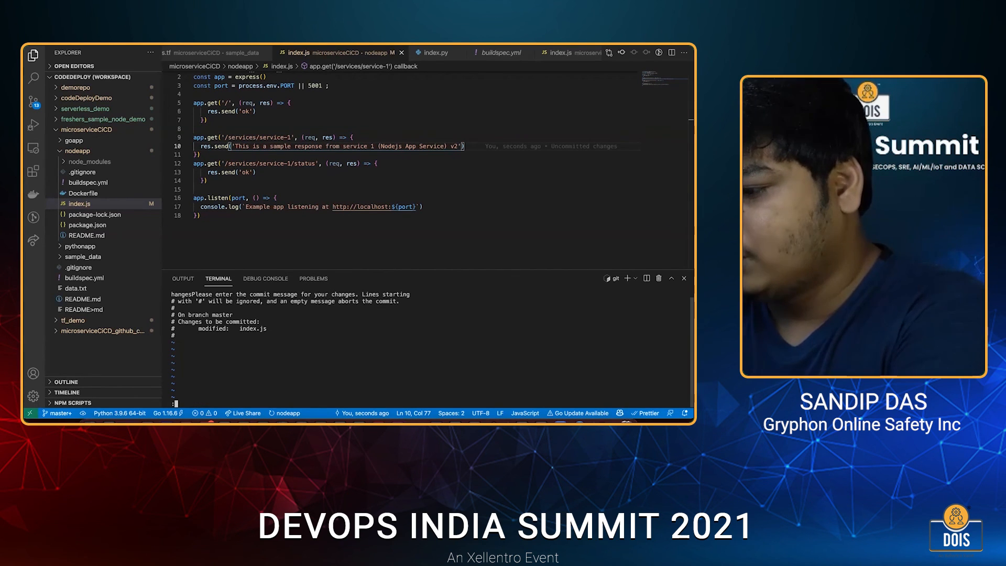
pyautogui.write('wq')
pyautogui.press('Return')
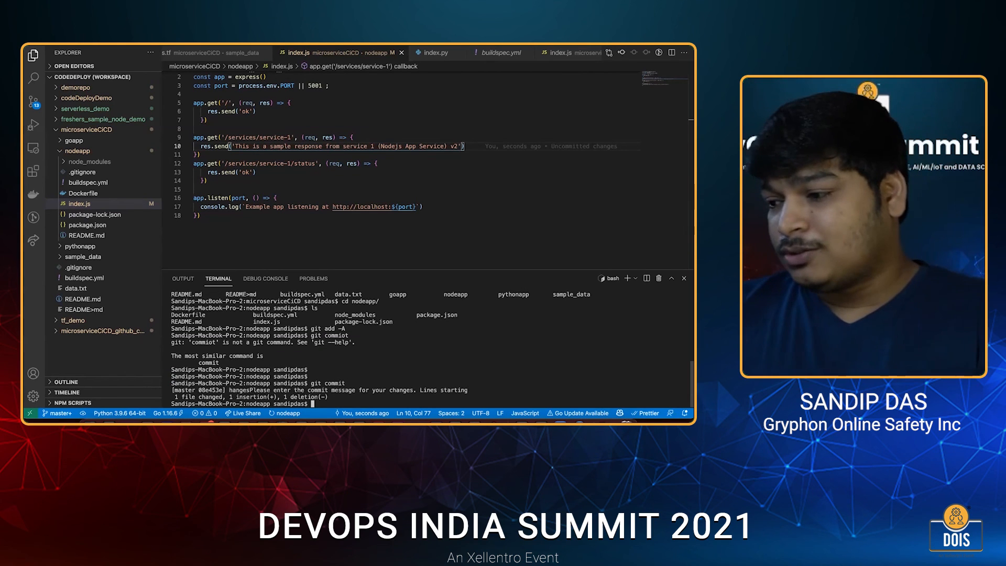
pyautogui.write('git push origin master')
pyautogui.press('Return')
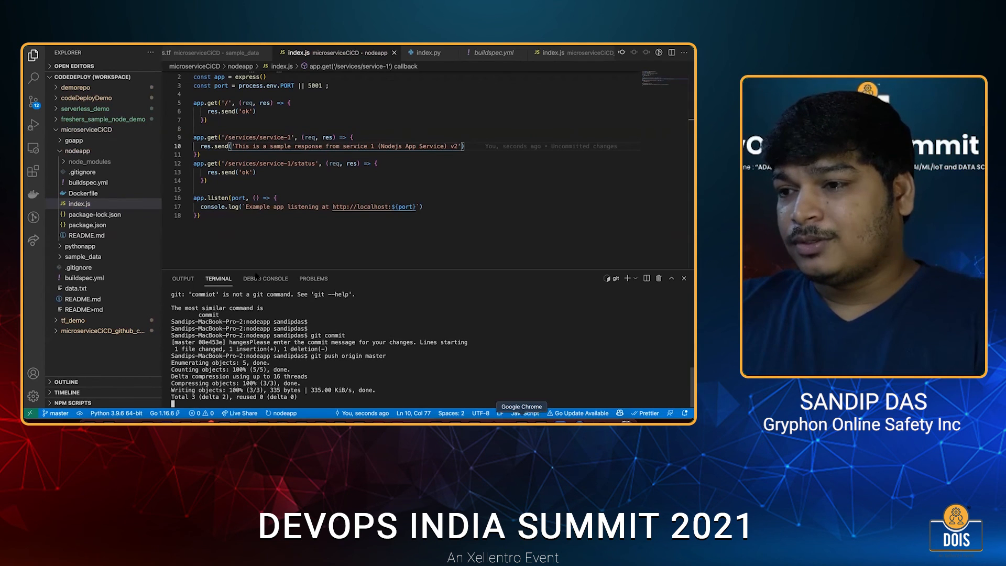
# Switch to Chrome, refresh the node-app-pipeline page and examine the status of its Source and Build stages.
pyautogui.press('super+Tab')
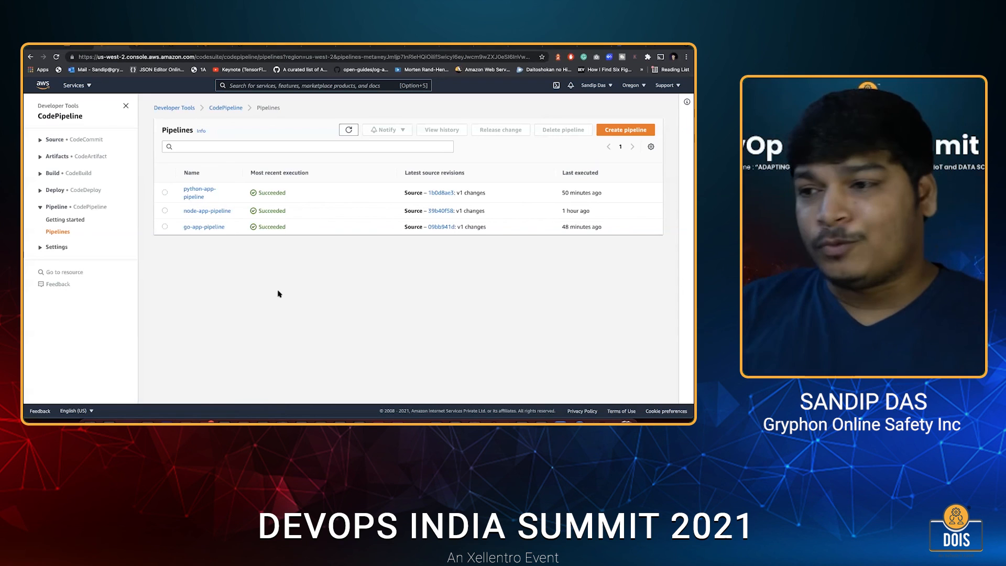
pyautogui.hotkey('ctrl', 'Tab')
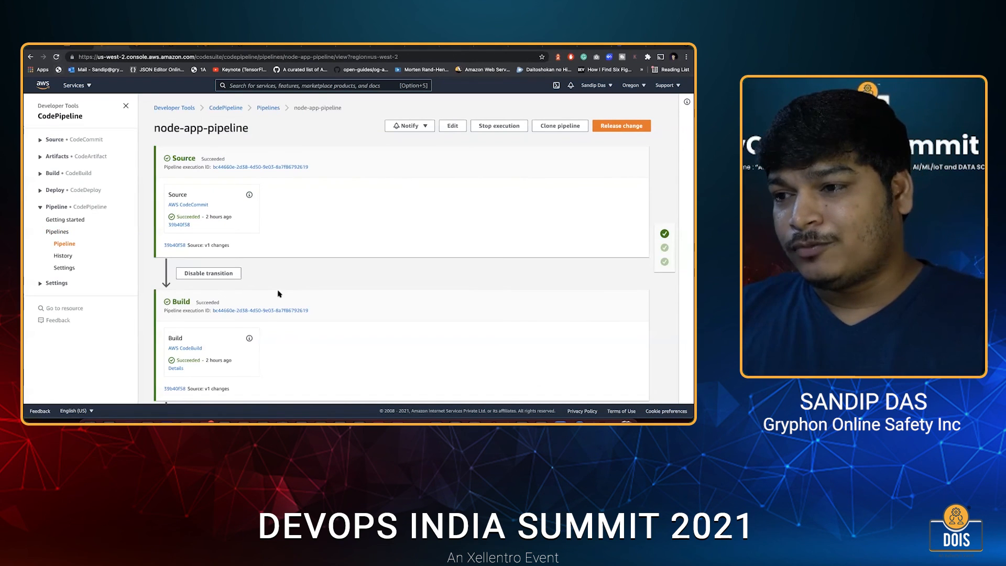
pyautogui.press('super+r')
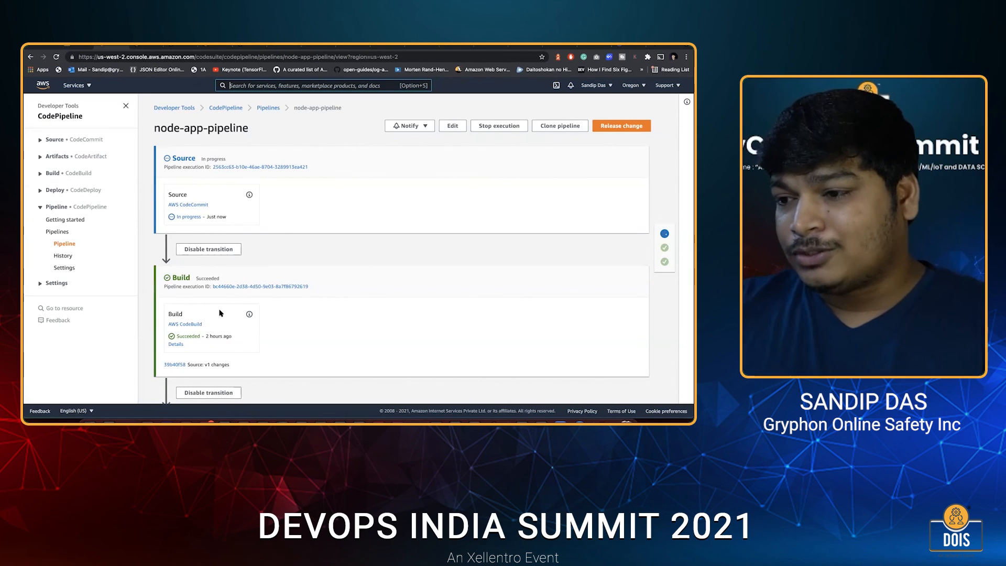
pyautogui.scroll(-1, 219, 308)
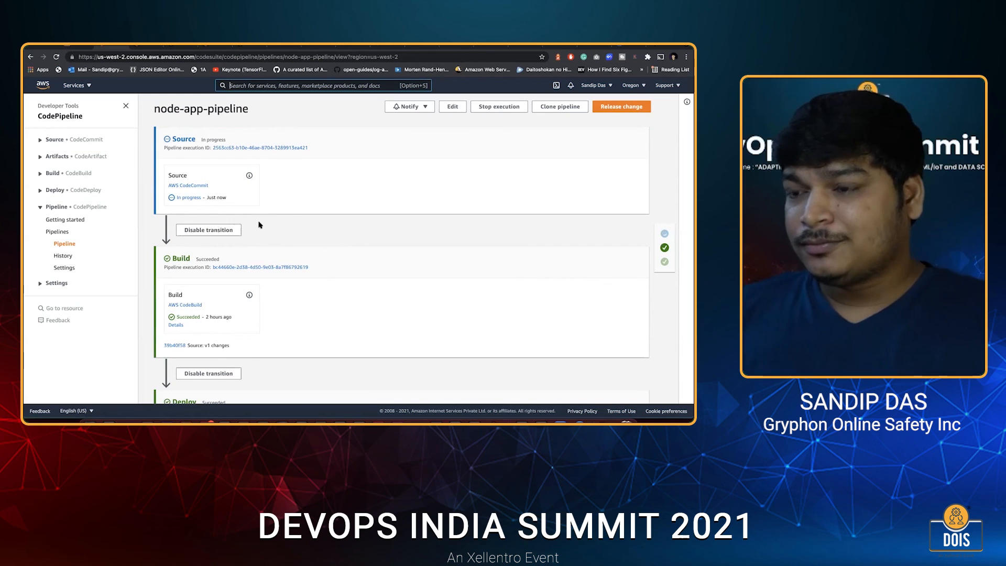
pyautogui.scroll(-1, 276, 218)
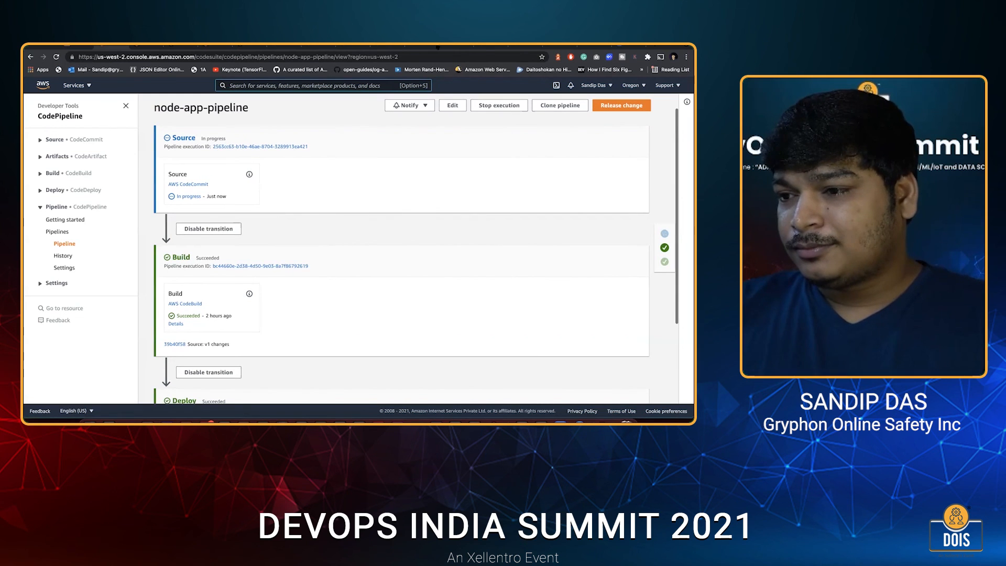
# Open the saved screenshot step_6.png and examine the stages of the v2 pipeline run.
pyautogui.click(523, 48)
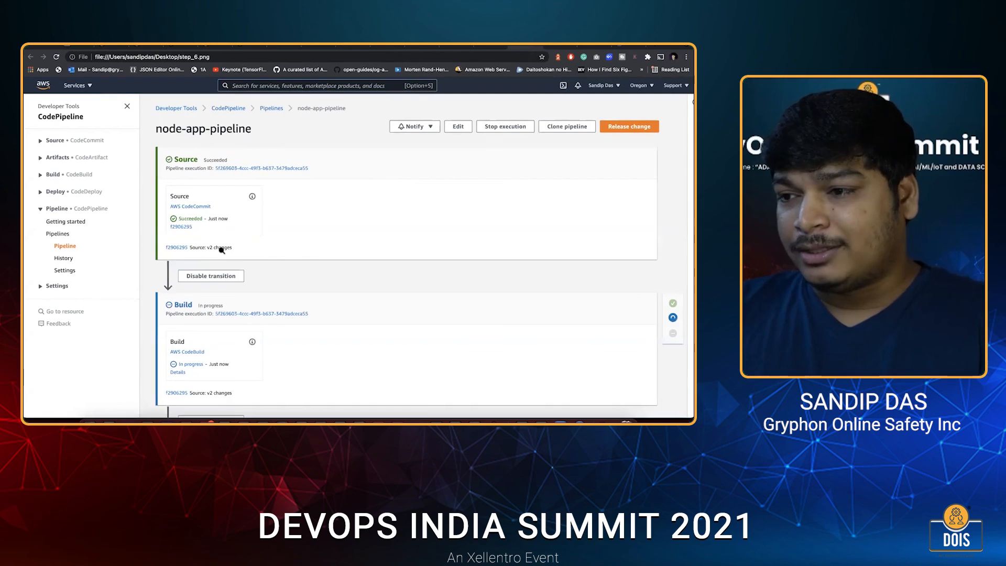
pyautogui.scroll(-1, 220, 249)
pyautogui.scroll(-1, 191, 235)
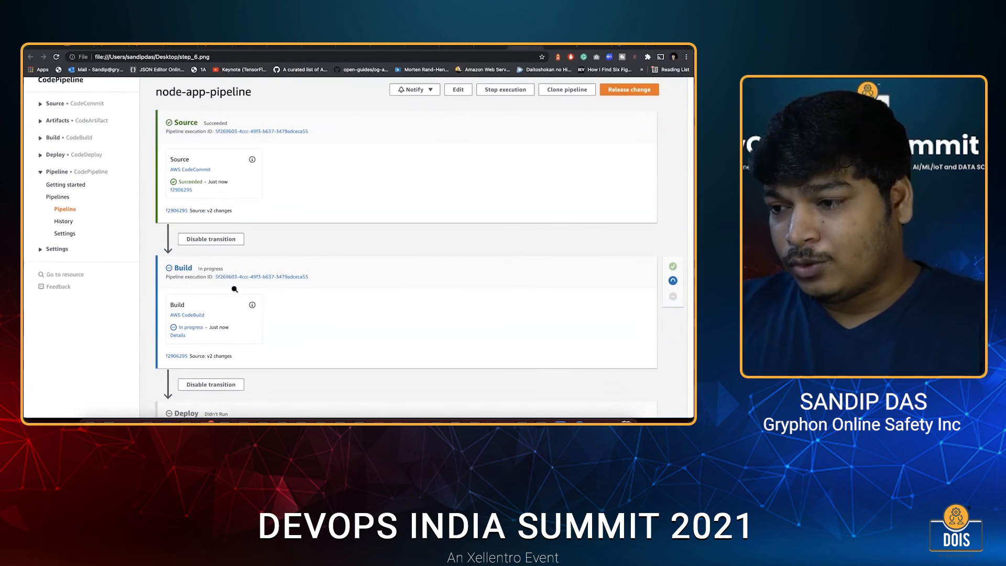
pyautogui.scroll(-1, 209, 265)
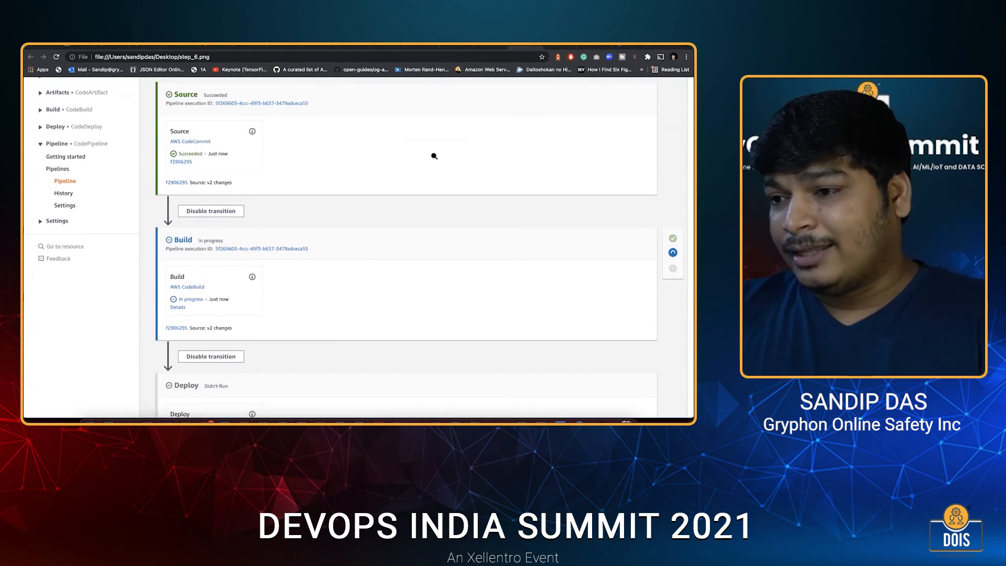
# View step_7.png down to its Deploy stage, and show the service response in step8_final.png.
pyautogui.hotkey('ctrl', 'Tab')
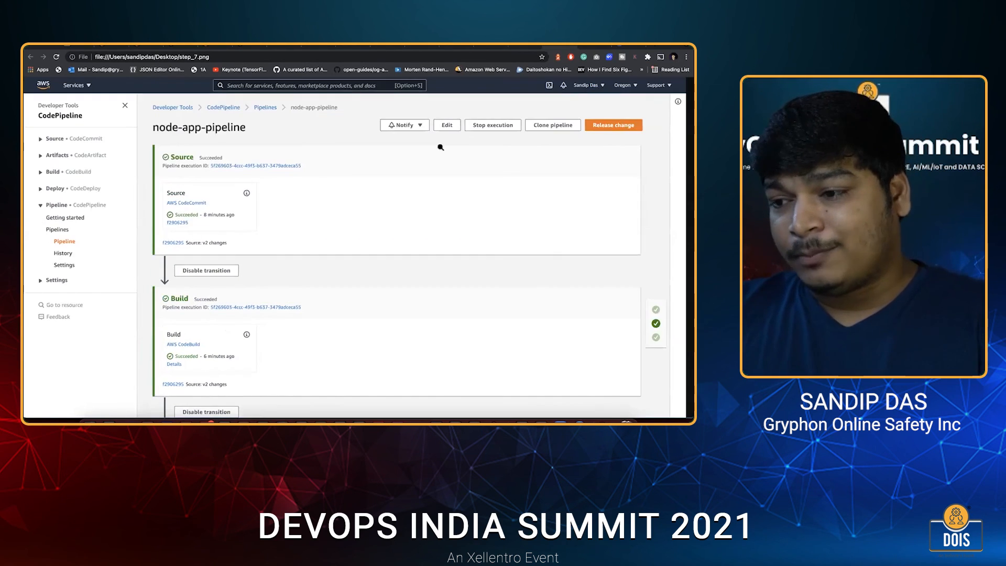
pyautogui.scroll(-4, 440, 148)
pyautogui.scroll(-2, 440, 148)
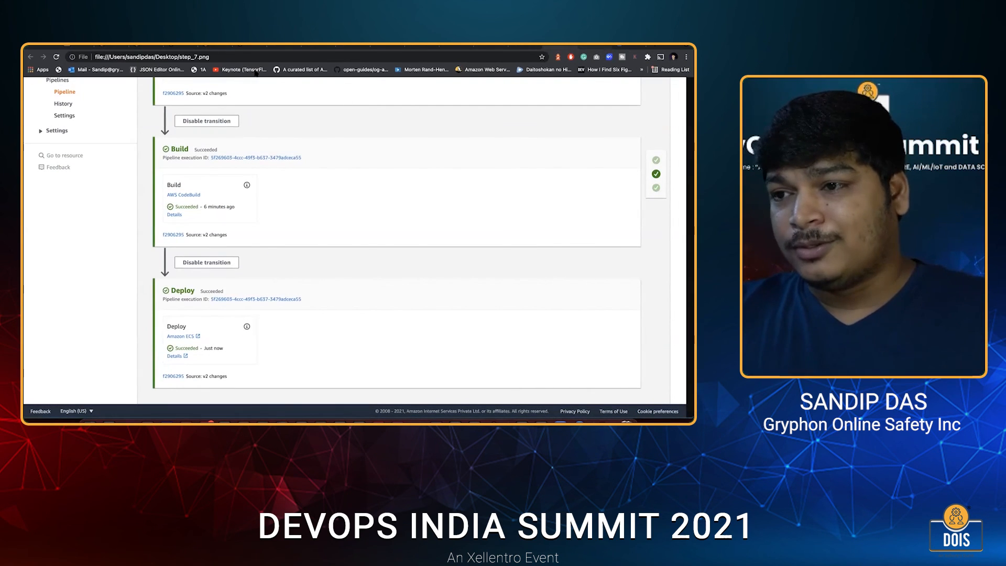
pyautogui.hotkey('ctrl', 'Tab')
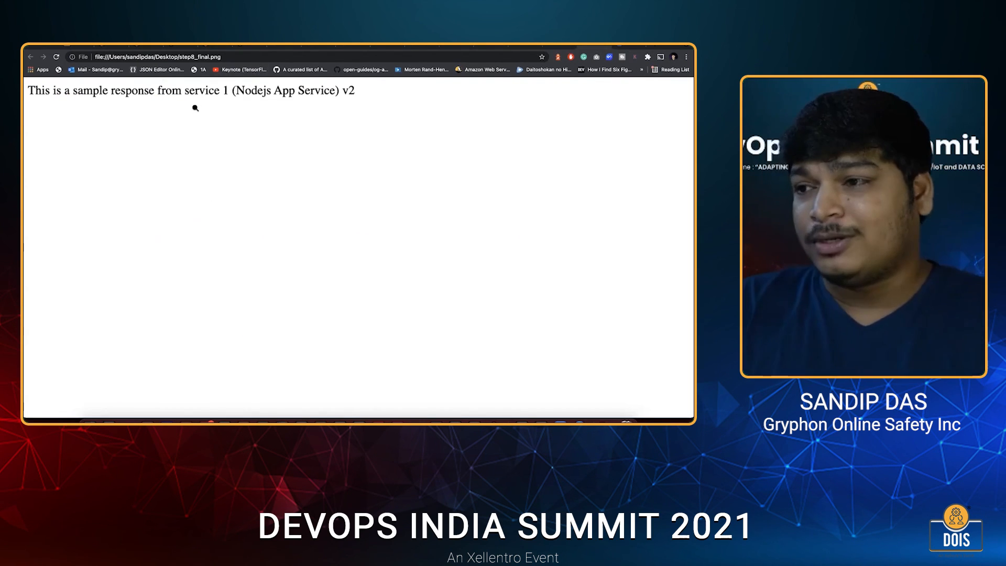